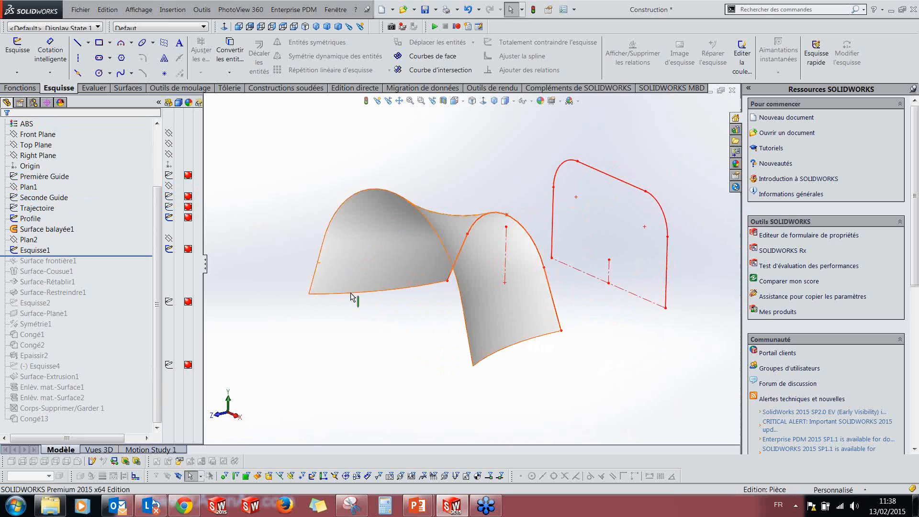
Step: Roll the feature history forward to include Surface frontière1 and hide the Profile sketch
{"action": "left_click_drag", "start_coordinate": [110, 257], "coordinate": [110, 262]}
{"action": "mouse_move", "coordinate": [508, 287]}
{"action": "middle_mouse_down"}
{"action": "mouse_move", "coordinate": [547, 300]}
{"action": "mouse_move", "coordinate": [537, 290]}
{"action": "mouse_move", "coordinate": [527, 294]}
{"action": "mouse_move", "coordinate": [540, 294]}
{"action": "mouse_move", "coordinate": [539, 307]}
{"action": "middle_mouse_up"}
{"action": "middle_click_drag", "start_coordinate": [599, 296], "coordinate": [604, 301]}
{"action": "left_click", "coordinate": [166, 219]}
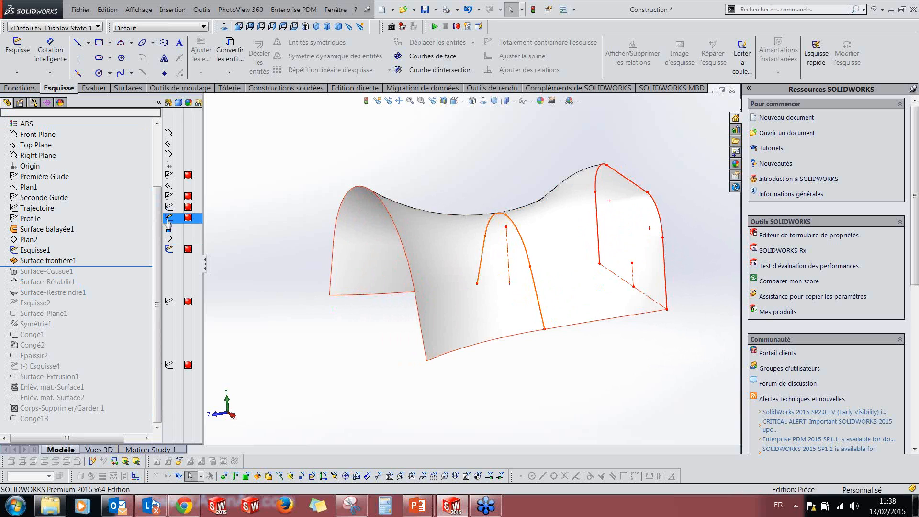
{"action": "left_click", "coordinate": [297, 254]}
{"action": "middle_click_drag", "start_coordinate": [482, 314], "coordinate": [430, 317]}
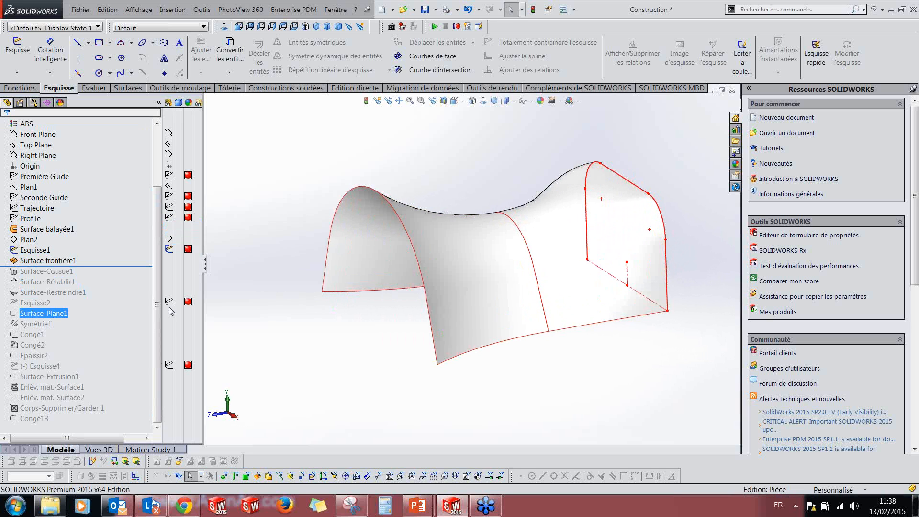
Step: Roll the history back before Surface frontière1 to examine the swept surface and Esquisse1, and restore the boundary surface
{"action": "left_click_drag", "start_coordinate": [138, 265], "coordinate": [138, 256]}
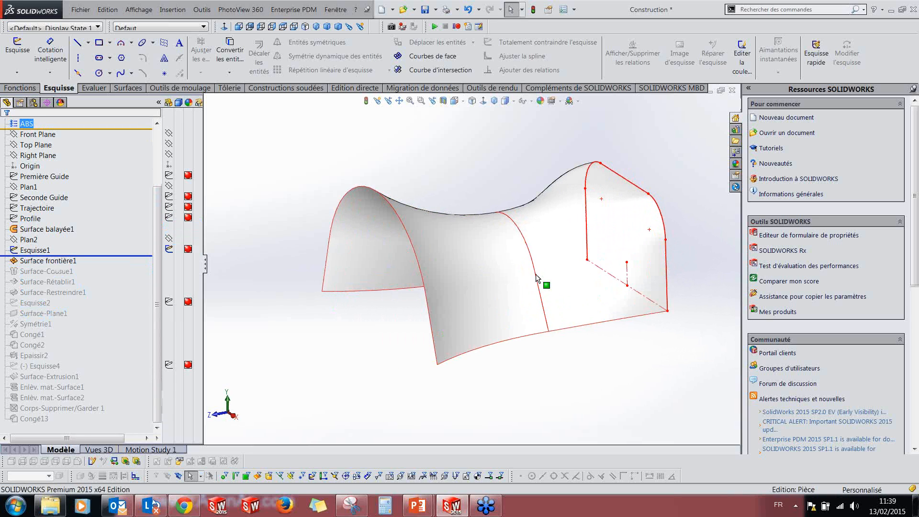
{"action": "middle_click_drag", "start_coordinate": [518, 297], "coordinate": [546, 324]}
{"action": "mouse_move", "coordinate": [570, 258]}
{"action": "middle_mouse_down"}
{"action": "mouse_move", "coordinate": [601, 254]}
{"action": "mouse_move", "coordinate": [483, 222]}
{"action": "middle_mouse_up"}
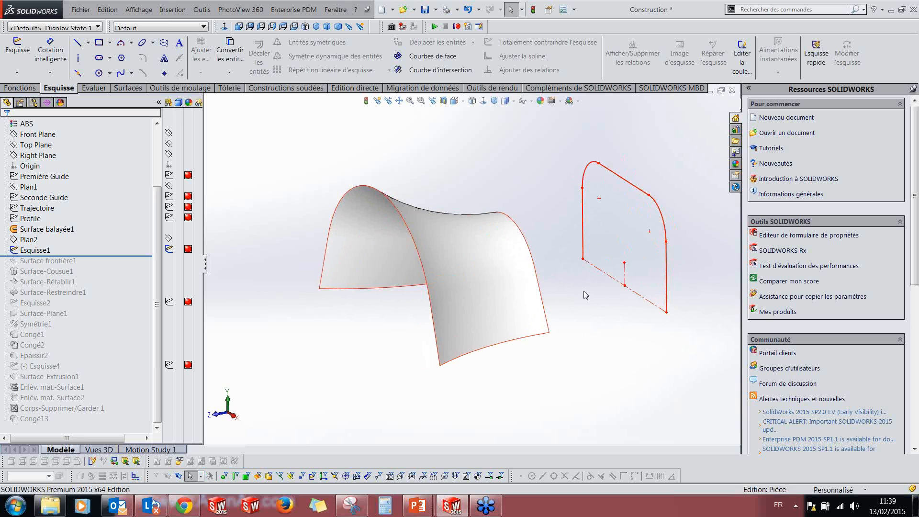
{"action": "left_click_drag", "start_coordinate": [101, 256], "coordinate": [48, 265]}
Step: Open the Surface frontière1 definition and examine its Direction 1 curves and end conditions against the preview from several angles
{"action": "left_click", "coordinate": [48, 261]}
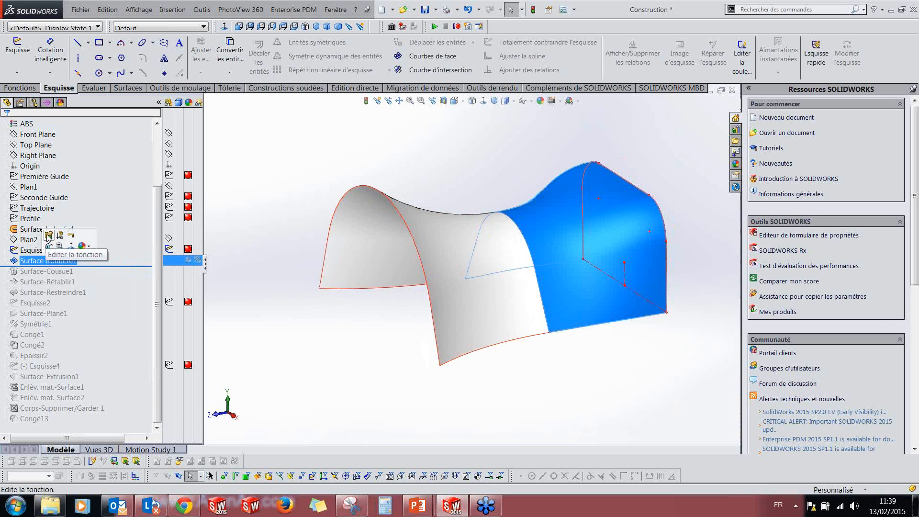
{"action": "left_click", "coordinate": [192, 258]}
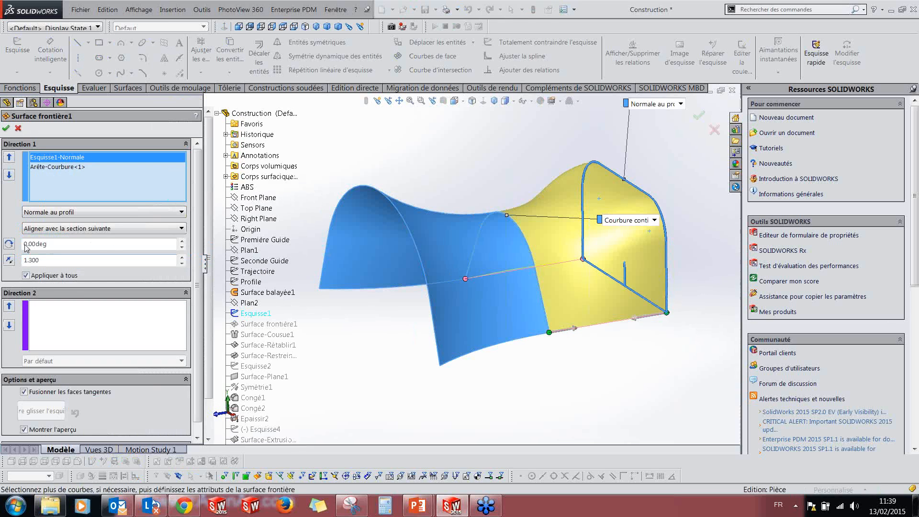
{"action": "mouse_move", "coordinate": [552, 318]}
{"action": "middle_mouse_down"}
{"action": "mouse_move", "coordinate": [534, 316]}
{"action": "mouse_move", "coordinate": [538, 311]}
{"action": "middle_mouse_up"}
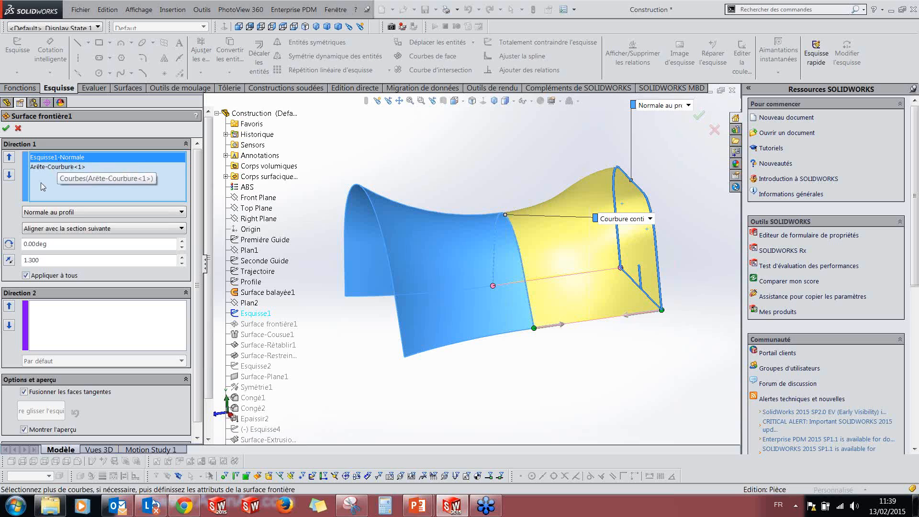
{"action": "left_click", "coordinate": [47, 166]}
{"action": "left_click", "coordinate": [45, 160]}
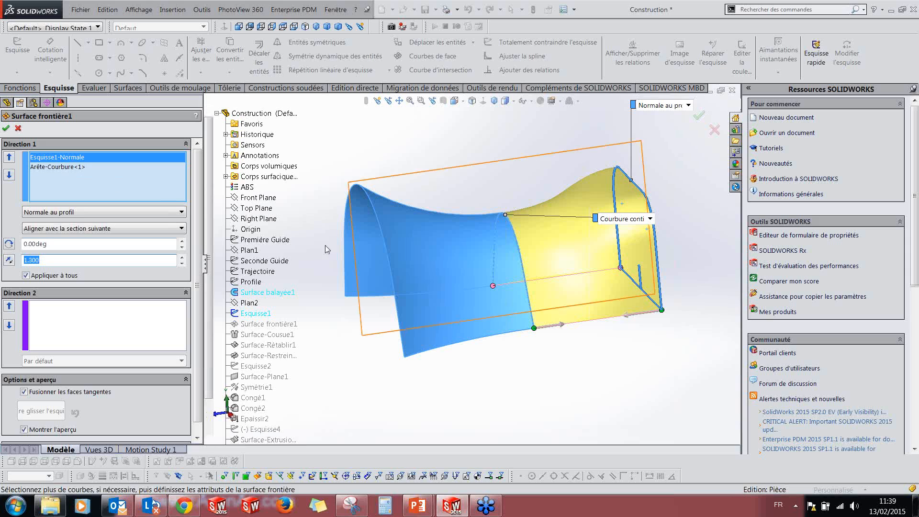
{"action": "middle_click_drag", "start_coordinate": [386, 290], "coordinate": [418, 306]}
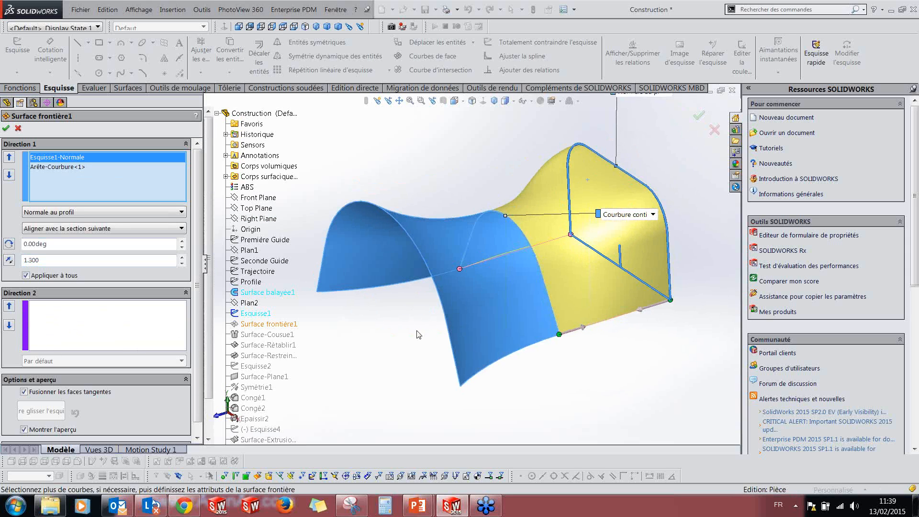
{"action": "middle_click_drag", "start_coordinate": [559, 309], "coordinate": [532, 321]}
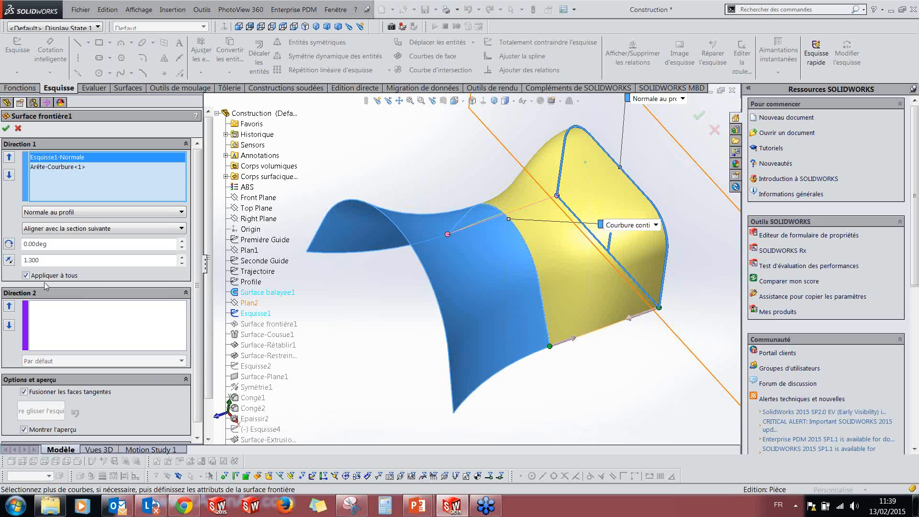
{"action": "middle_click_drag", "start_coordinate": [581, 349], "coordinate": [555, 286]}
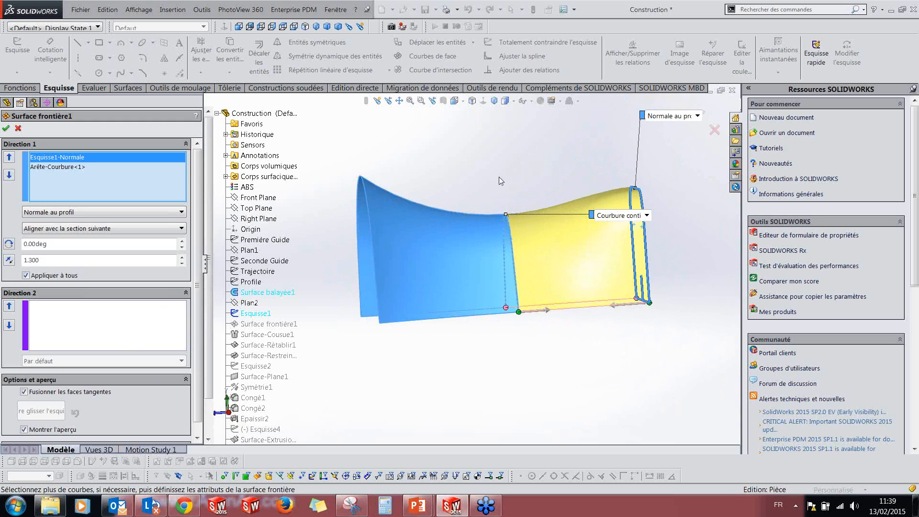
{"action": "middle_click_drag", "start_coordinate": [474, 181], "coordinate": [478, 201]}
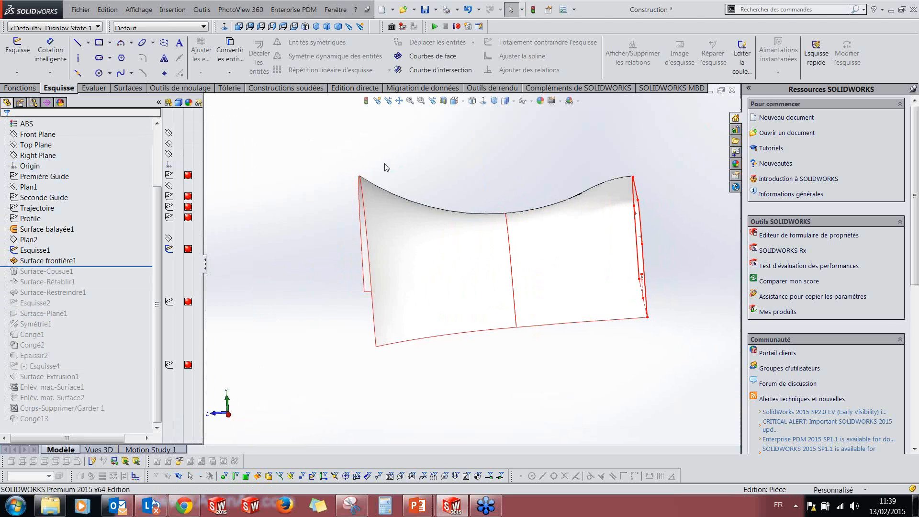
{"action": "left_click", "coordinate": [126, 88]}
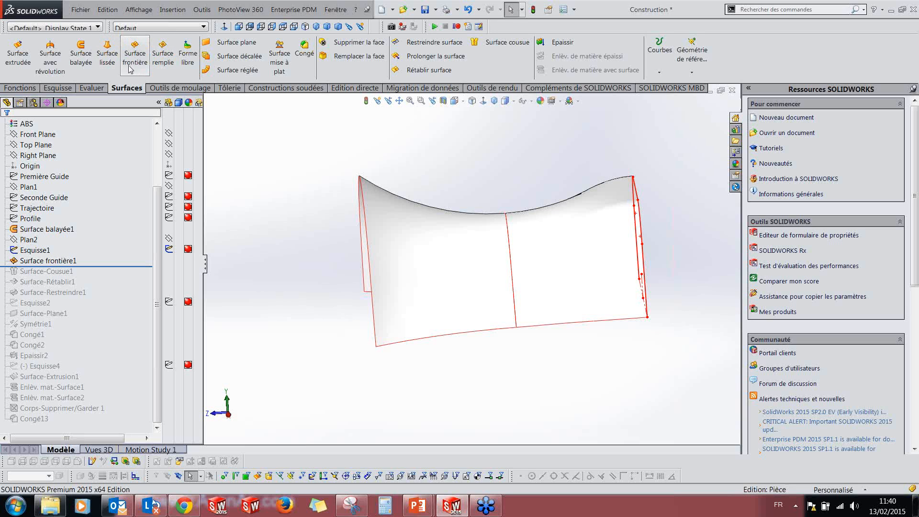
{"action": "middle_click_drag", "start_coordinate": [439, 169], "coordinate": [373, 164]}
{"action": "middle_click_drag", "start_coordinate": [443, 176], "coordinate": [426, 181]}
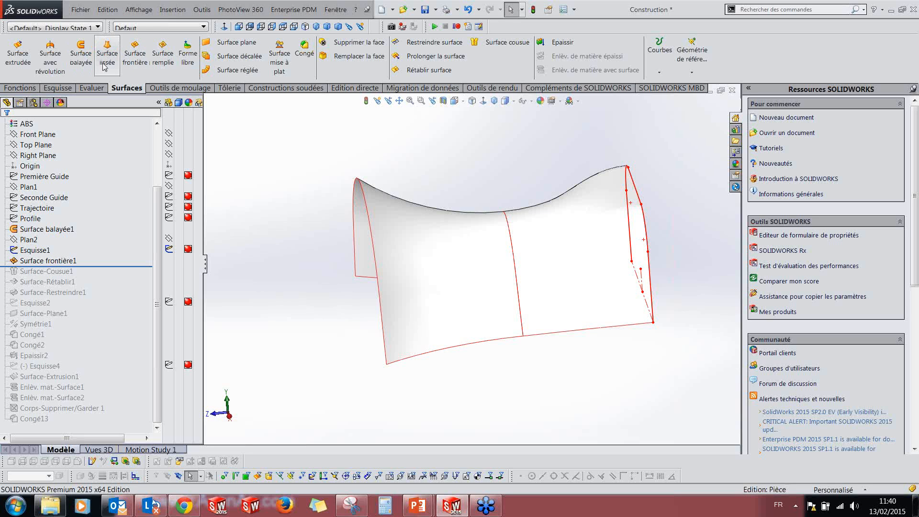
{"action": "middle_click_drag", "start_coordinate": [470, 200], "coordinate": [311, 180]}
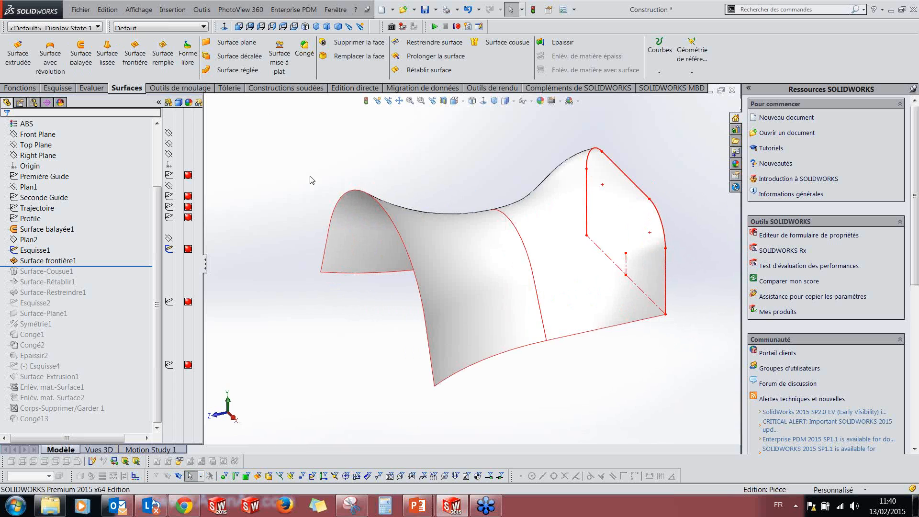
{"action": "middle_click_drag", "start_coordinate": [414, 191], "coordinate": [361, 191]}
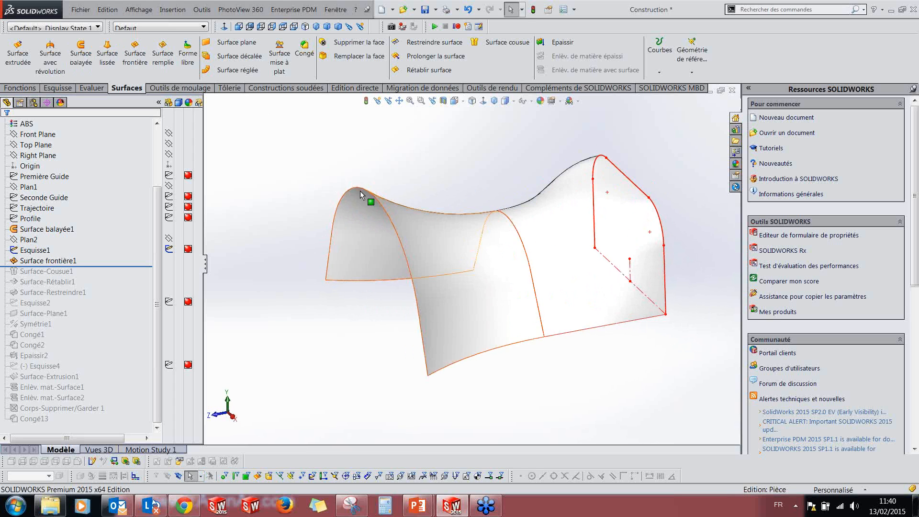
{"action": "left_click", "coordinate": [362, 192]}
{"action": "key", "text": "super+Tab"}
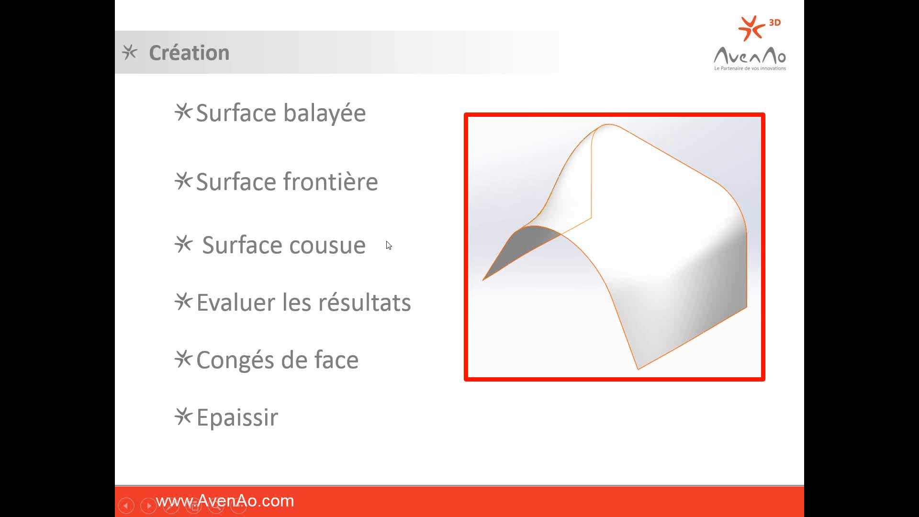
{"action": "left_click", "coordinate": [387, 242]}
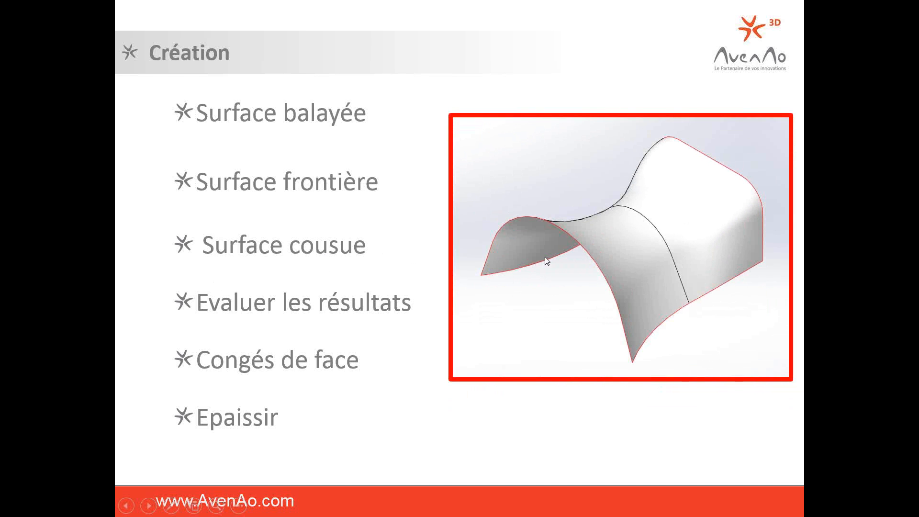
{"action": "left_click", "coordinate": [545, 256]}
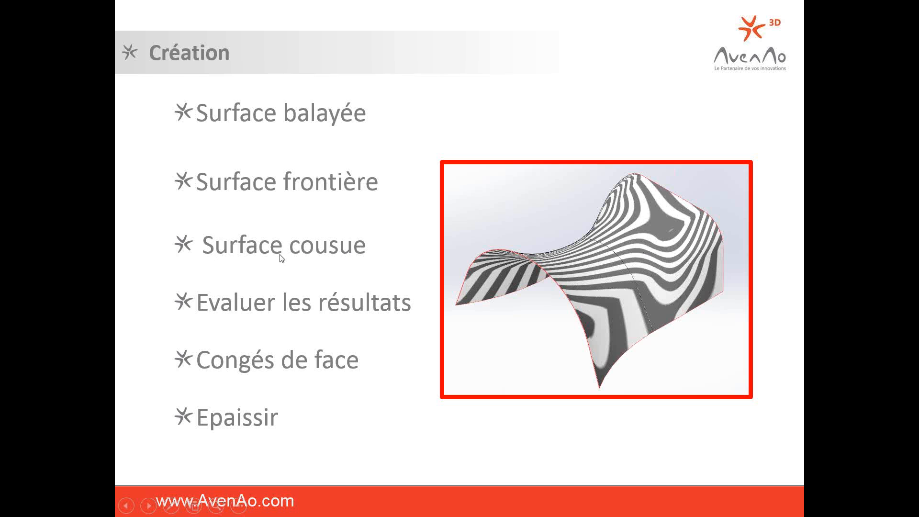
{"action": "key", "text": "super+Tab"}
Step: Expand the surface bodies folder and check the extents of the Surface balayée1 and Surface frontière1 bodies in the model
{"action": "left_click", "coordinate": [390, 255]}
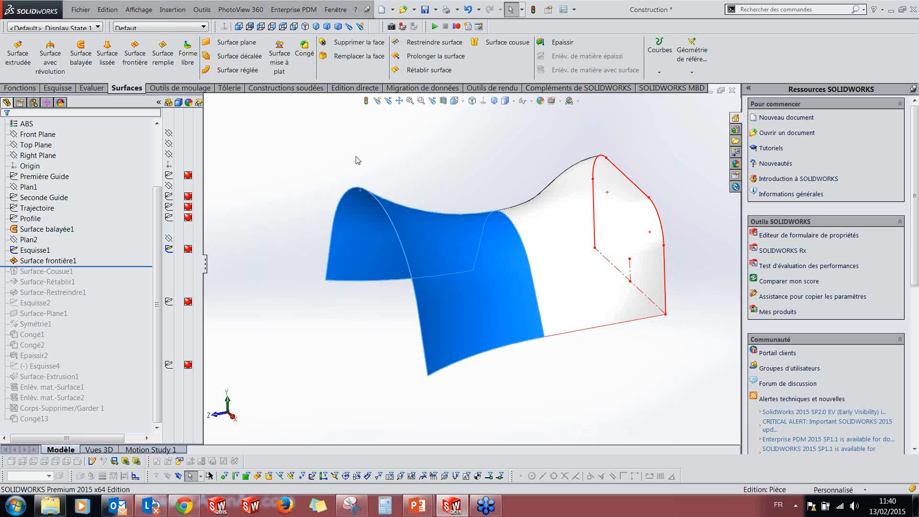
{"action": "scroll", "coordinate": [110, 201], "scroll_direction": "up", "scroll_amount": 3}
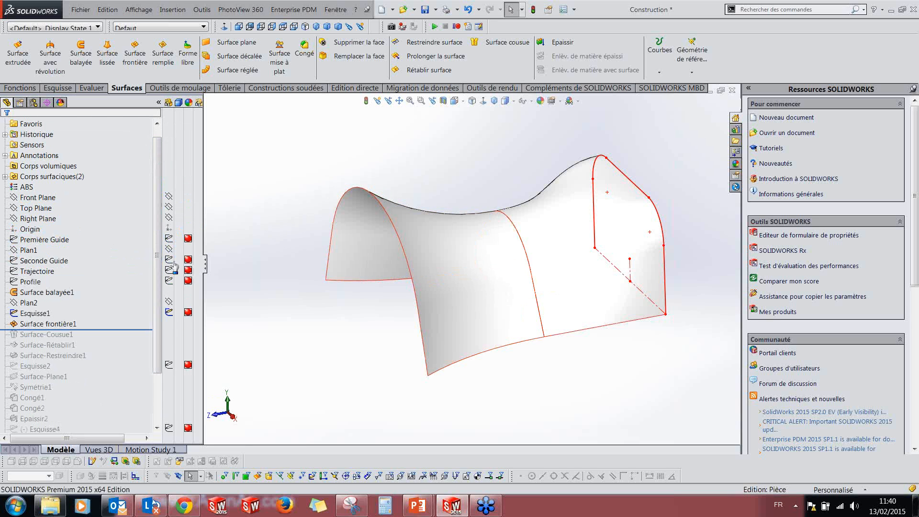
{"action": "left_click", "coordinate": [4, 187]}
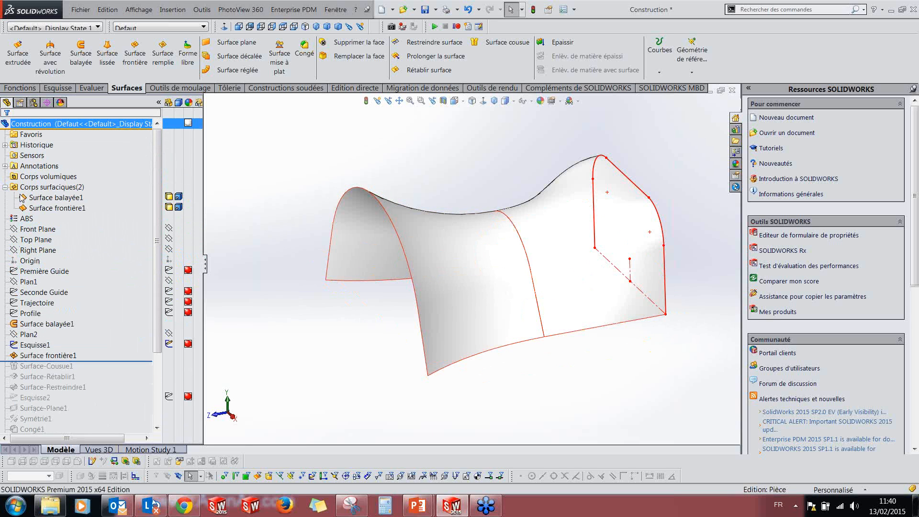
{"action": "left_click", "coordinate": [57, 198]}
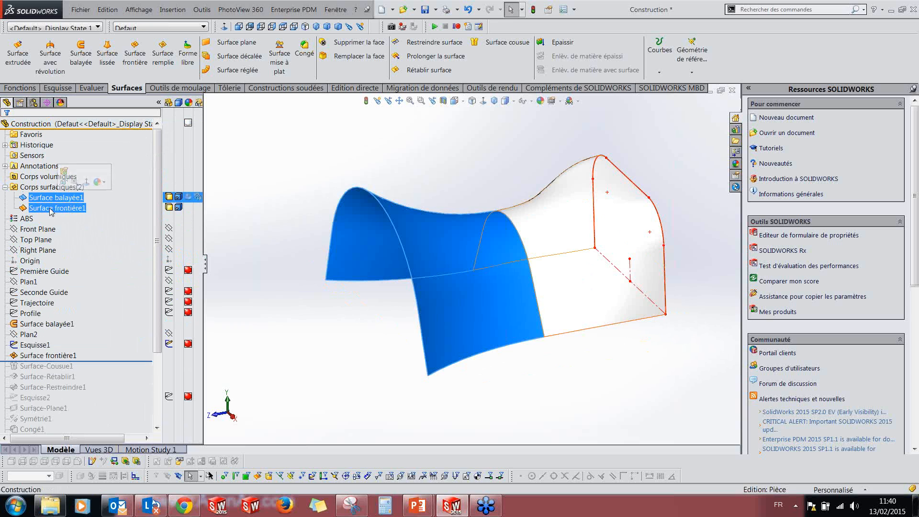
{"action": "left_click", "coordinate": [56, 208]}
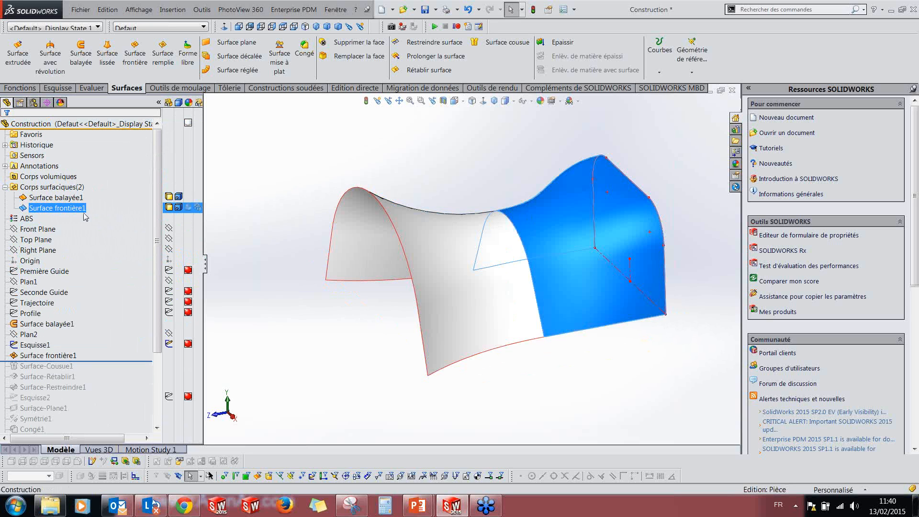
{"action": "key", "text": "f"}
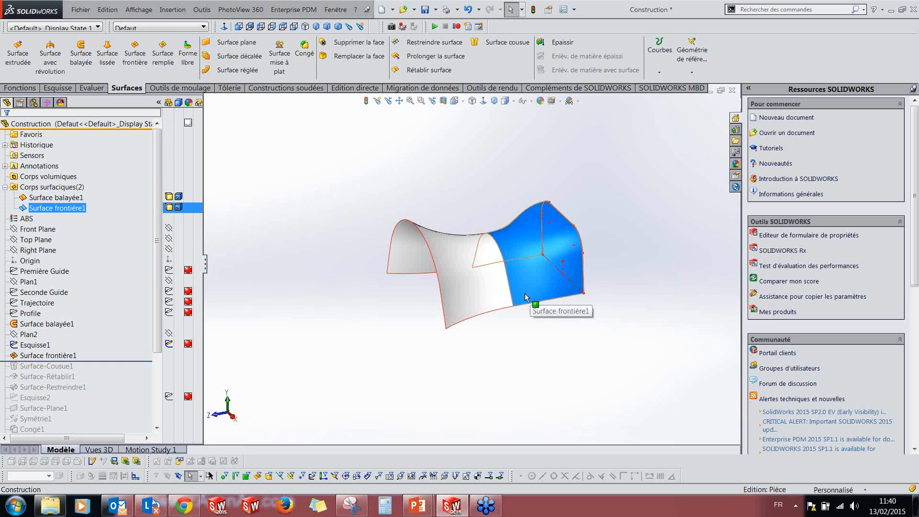
{"action": "left_click", "coordinate": [331, 303]}
{"action": "middle_click_drag", "start_coordinate": [494, 318], "coordinate": [498, 317]}
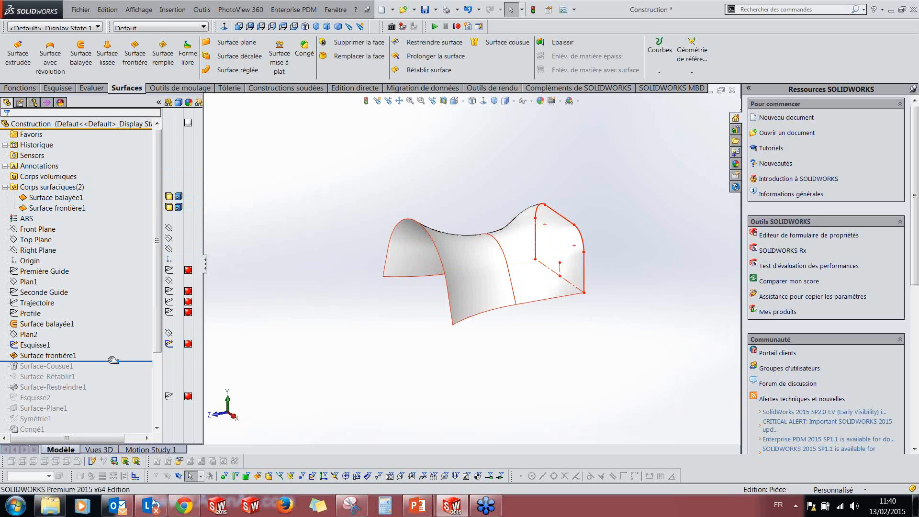
Step: Roll the feature history forward to include Surface-Cousue1 and hide the Esquisse1 sketch
{"action": "left_click_drag", "start_coordinate": [112, 363], "coordinate": [113, 372]}
{"action": "left_click", "coordinate": [26, 357]}
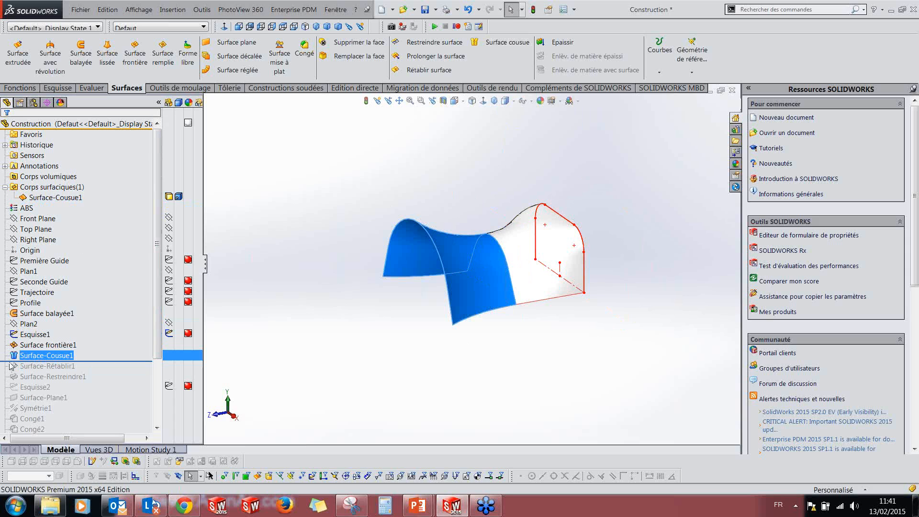
{"action": "left_click", "coordinate": [480, 349]}
{"action": "middle_click_drag", "start_coordinate": [480, 349], "coordinate": [526, 316]}
{"action": "middle_click_drag", "start_coordinate": [541, 351], "coordinate": [555, 348]}
{"action": "left_click", "coordinate": [169, 333]}
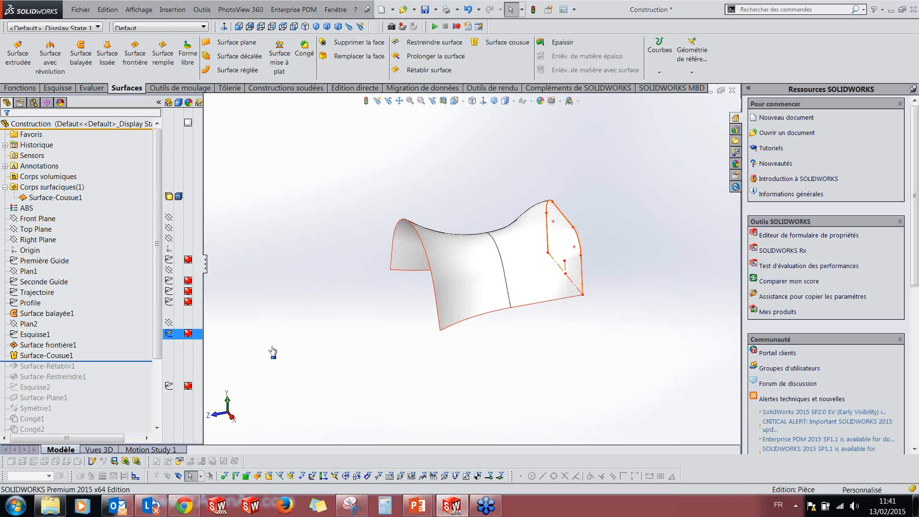
Step: Inspect the knitted Surface-Cousue1 body by highlighting it and viewing both of its faces from several angles
{"action": "middle_click_drag", "start_coordinate": [400, 371], "coordinate": [389, 334]}
{"action": "left_click", "coordinate": [455, 285]}
{"action": "left_click", "coordinate": [535, 291]}
{"action": "left_click", "coordinate": [451, 301]}
{"action": "left_click", "coordinate": [371, 320]}
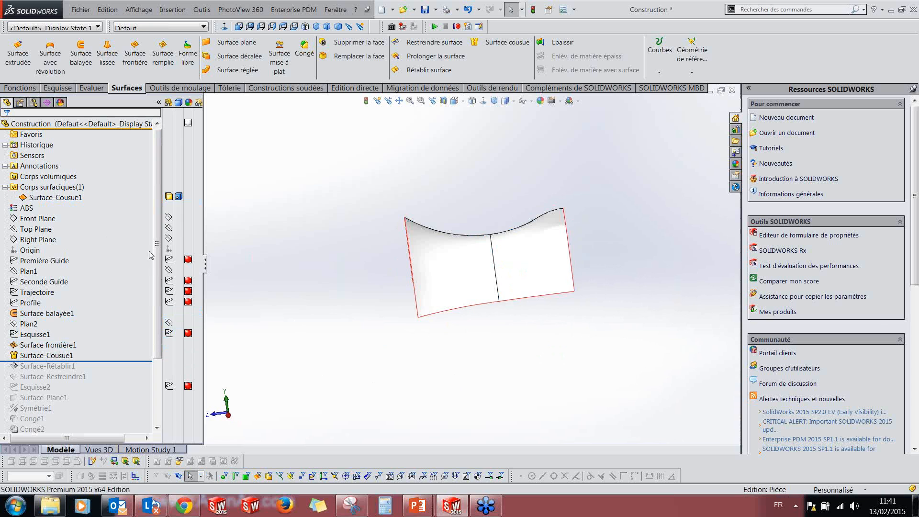
{"action": "left_click", "coordinate": [53, 197]}
{"action": "middle_click_drag", "start_coordinate": [344, 293], "coordinate": [401, 299]}
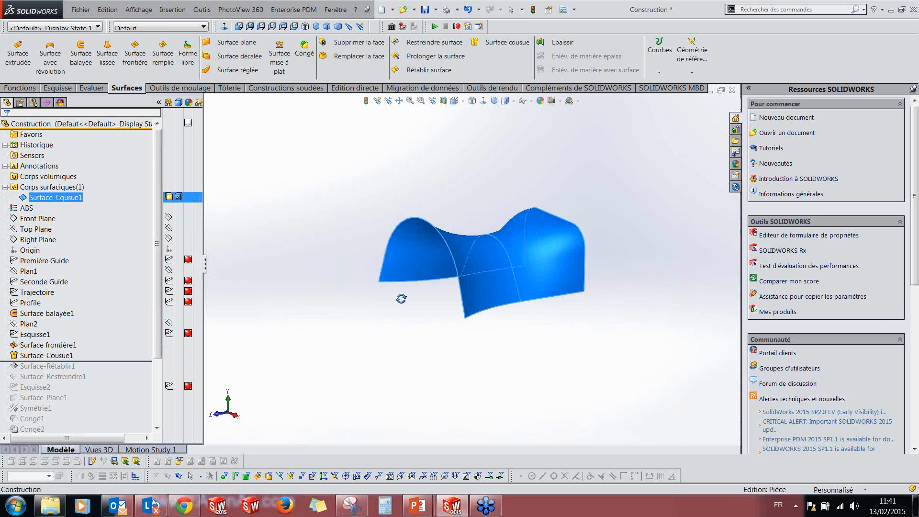
{"action": "left_click", "coordinate": [394, 312]}
{"action": "middle_click_drag", "start_coordinate": [477, 327], "coordinate": [415, 258]}
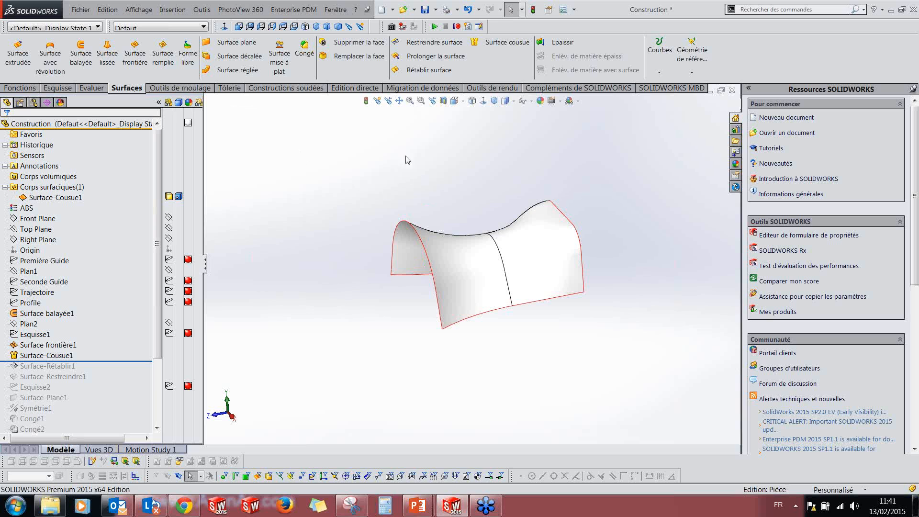
Step: Display zebra stripes on the knitted surface, examine their continuity across the shared edge, and turn the display off
{"action": "left_click", "coordinate": [93, 89]}
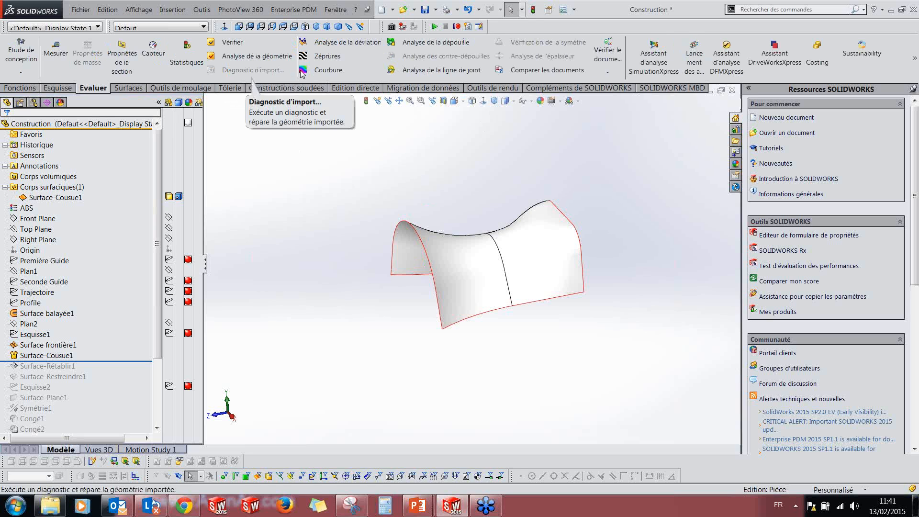
{"action": "left_click", "coordinate": [316, 58]}
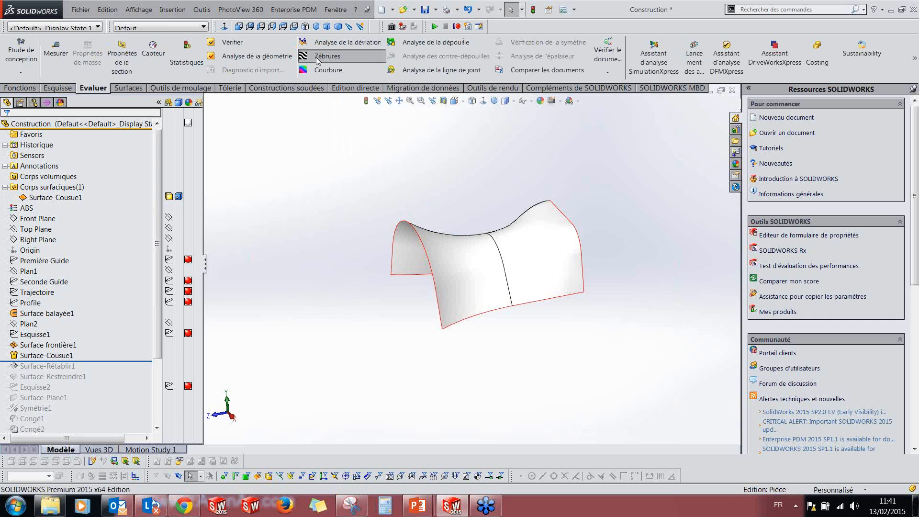
{"action": "mouse_move", "coordinate": [480, 261]}
{"action": "middle_mouse_down"}
{"action": "mouse_move", "coordinate": [433, 234]}
{"action": "mouse_move", "coordinate": [301, 322]}
{"action": "mouse_move", "coordinate": [505, 287]}
{"action": "mouse_move", "coordinate": [467, 249]}
{"action": "mouse_move", "coordinate": [480, 262]}
{"action": "mouse_move", "coordinate": [472, 269]}
{"action": "mouse_move", "coordinate": [484, 251]}
{"action": "middle_mouse_up"}
{"action": "scroll", "coordinate": [467, 248], "scroll_direction": "down", "scroll_amount": 3}
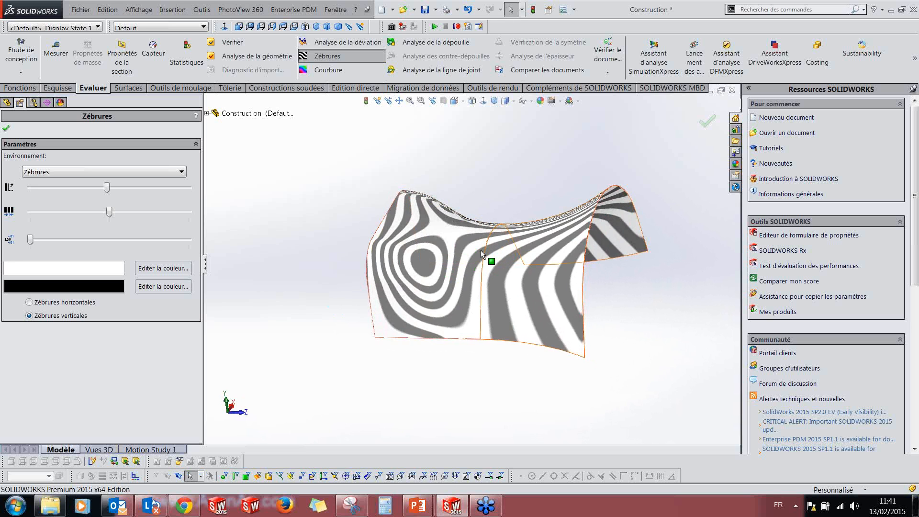
{"action": "scroll", "coordinate": [463, 257], "scroll_direction": "down", "scroll_amount": 3}
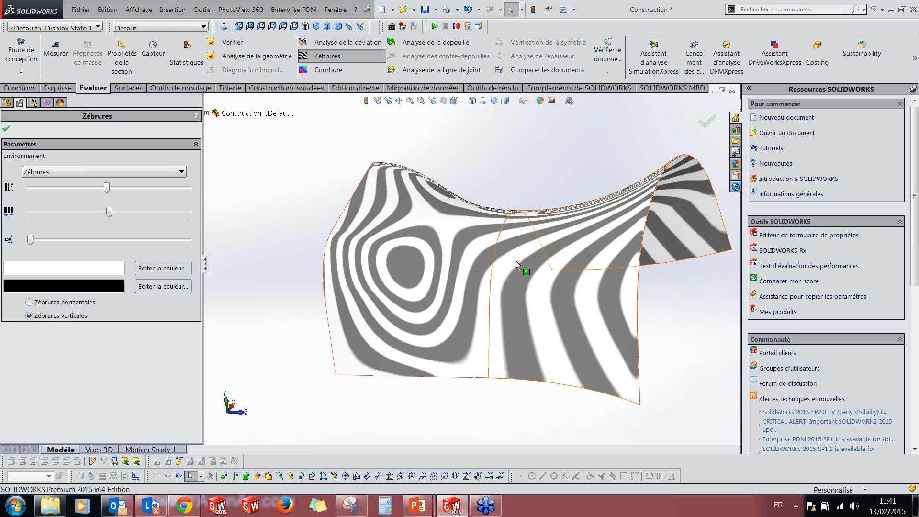
{"action": "middle_click_drag", "start_coordinate": [487, 287], "coordinate": [518, 344]}
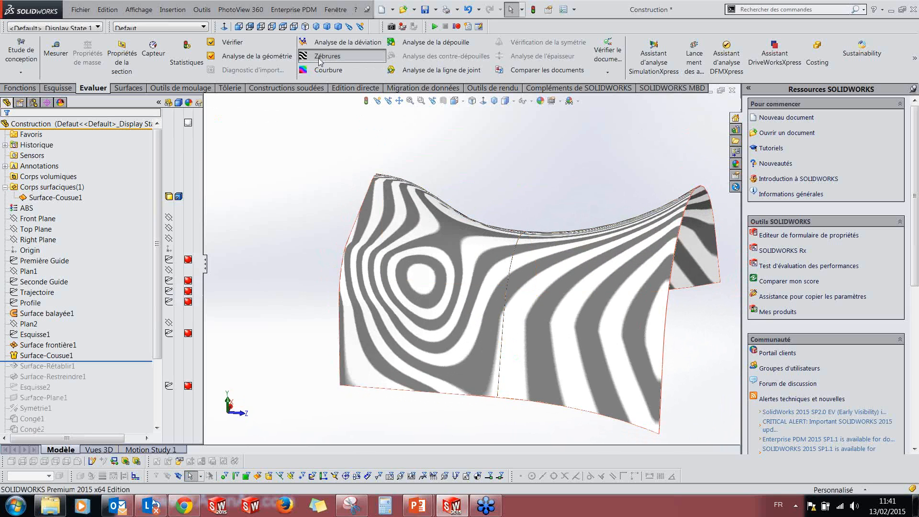
{"action": "left_click", "coordinate": [319, 57]}
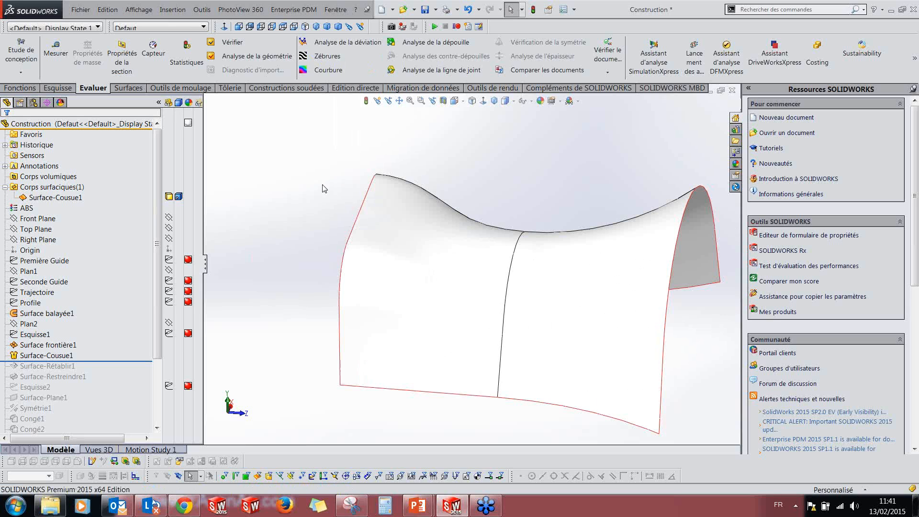
Step: Run a deviation analysis on the edge between the swept and boundary faces, examine the result from several angles, and close it
{"action": "left_click", "coordinate": [333, 43]}
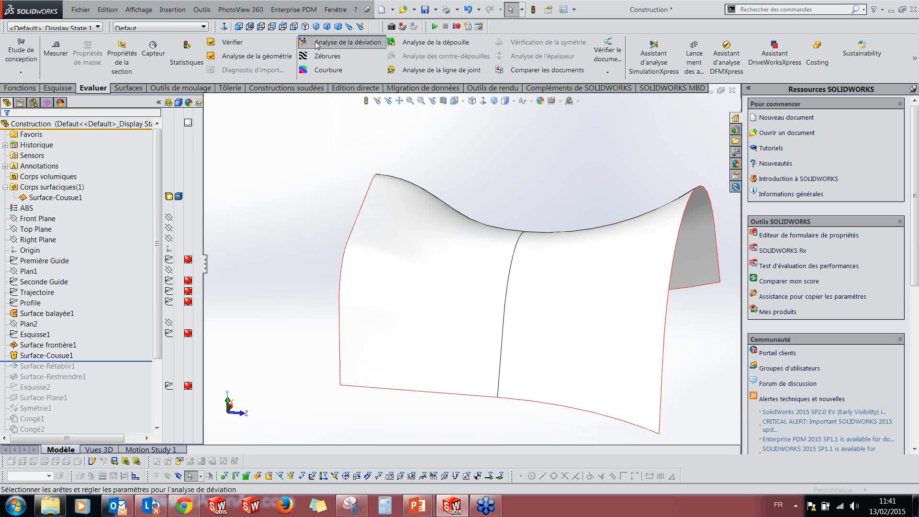
{"action": "left_click", "coordinate": [508, 277]}
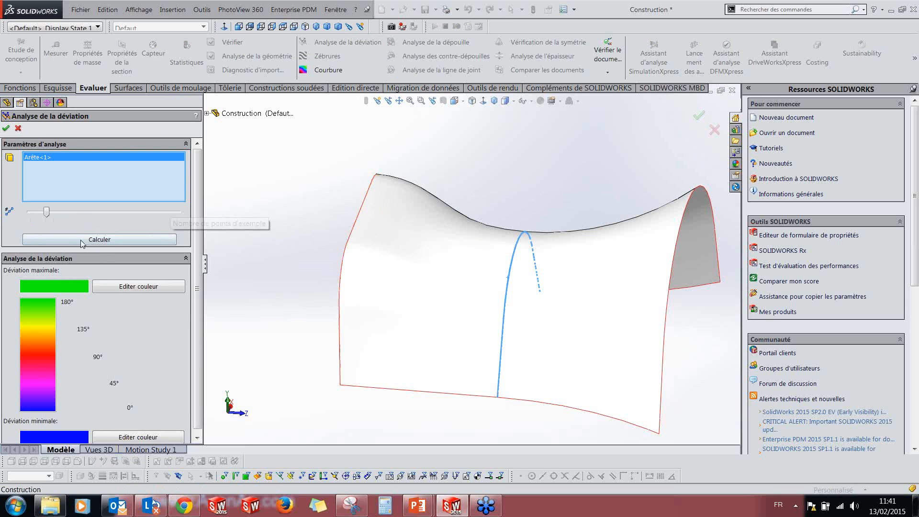
{"action": "left_click", "coordinate": [110, 239]}
{"action": "middle_click_drag", "start_coordinate": [472, 281], "coordinate": [480, 262]}
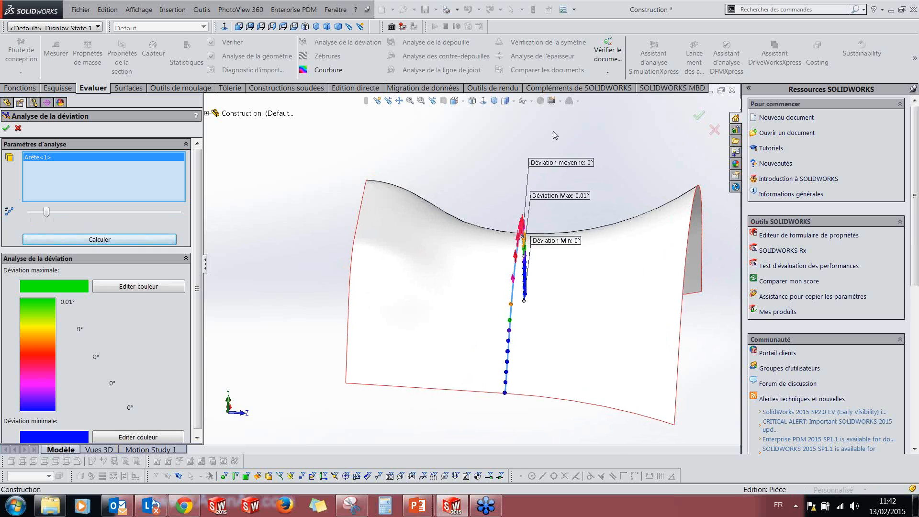
{"action": "middle_click_drag", "start_coordinate": [567, 286], "coordinate": [544, 202]}
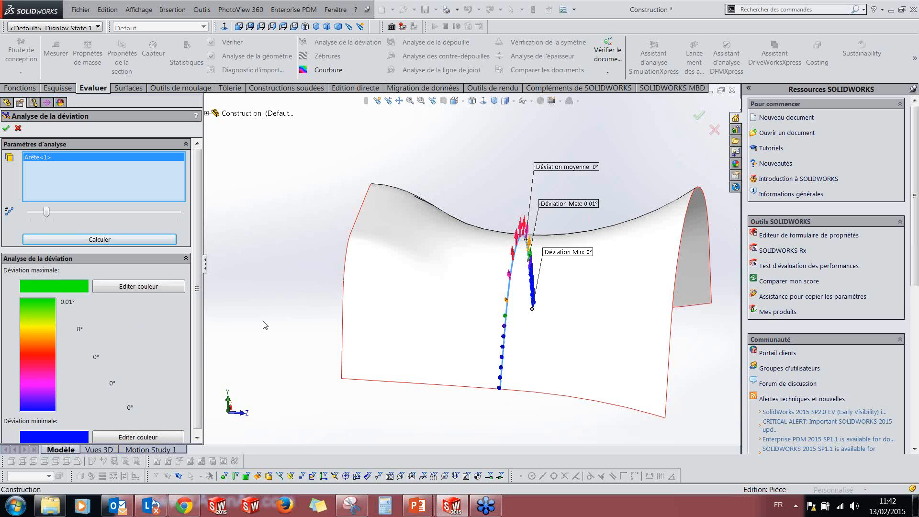
{"action": "middle_click_drag", "start_coordinate": [397, 336], "coordinate": [209, 328]}
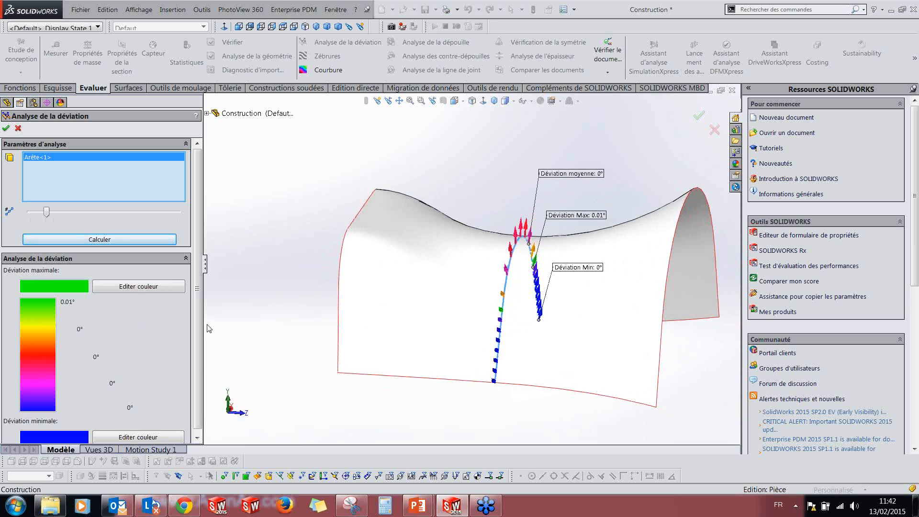
{"action": "middle_click_drag", "start_coordinate": [452, 373], "coordinate": [545, 280]}
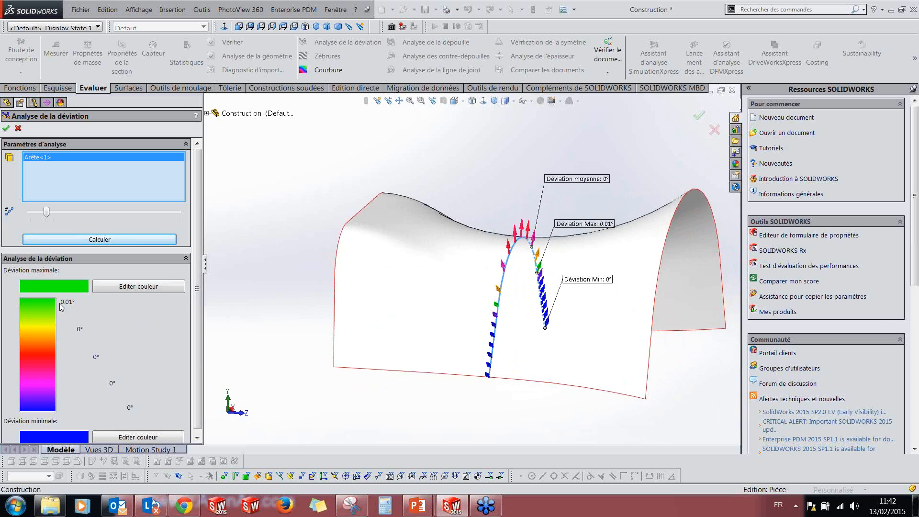
{"action": "middle_click_drag", "start_coordinate": [430, 336], "coordinate": [281, 361]}
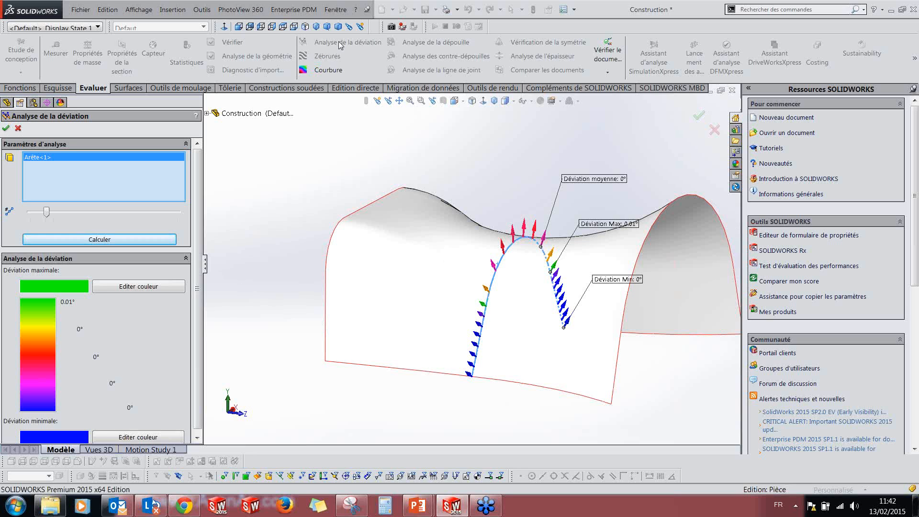
{"action": "left_click", "coordinate": [18, 128]}
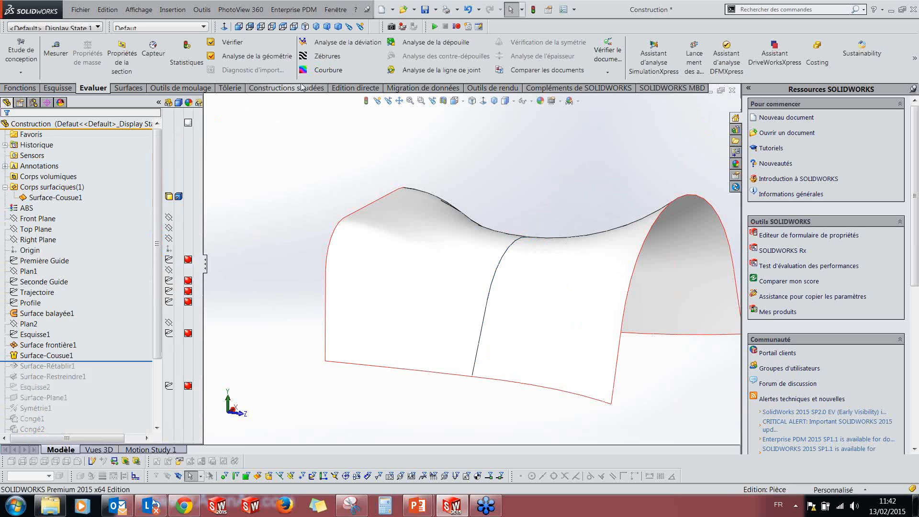
Step: Display the curvature colours on the knitted surface, inspect the transition around the shared edge, and turn the display off
{"action": "left_click", "coordinate": [326, 70]}
{"action": "middle_click_drag", "start_coordinate": [394, 218], "coordinate": [466, 311]}
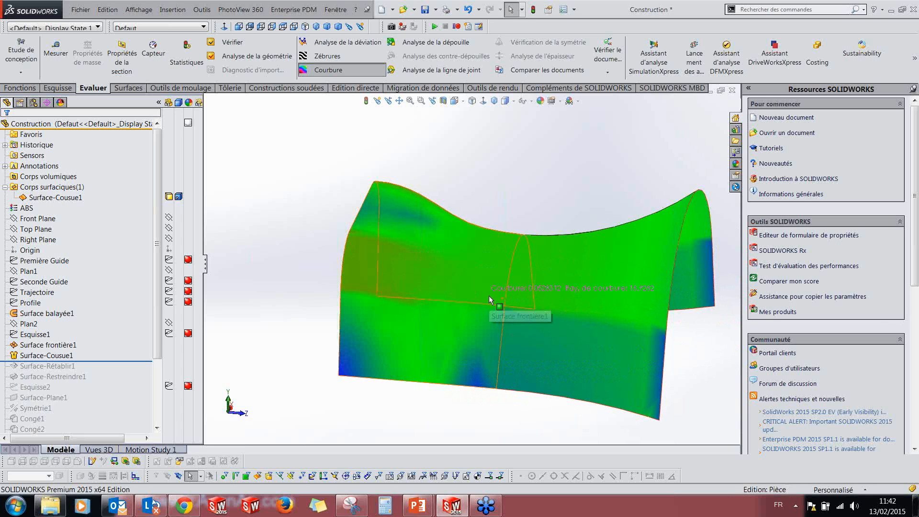
{"action": "mouse_move", "coordinate": [498, 368]}
{"action": "middle_mouse_down"}
{"action": "mouse_move", "coordinate": [479, 369]}
{"action": "mouse_move", "coordinate": [488, 363]}
{"action": "middle_mouse_up"}
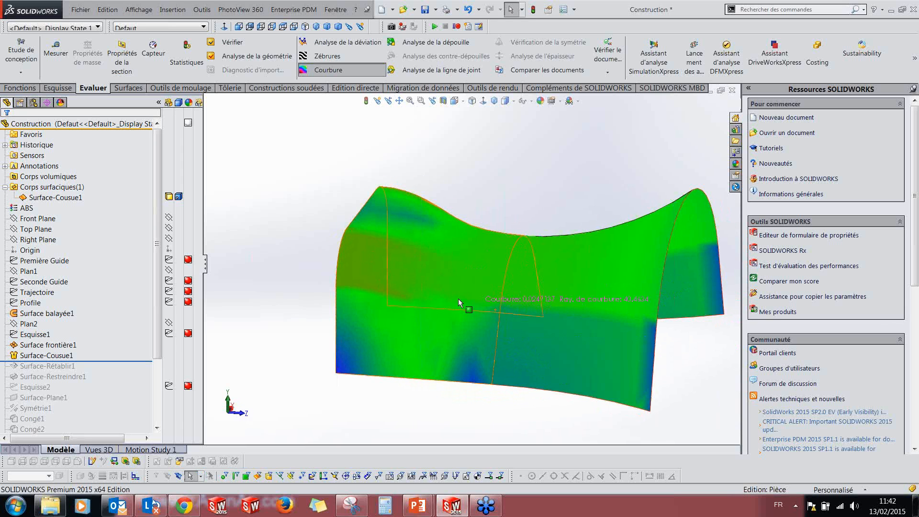
{"action": "middle_click_drag", "start_coordinate": [558, 322], "coordinate": [600, 382]}
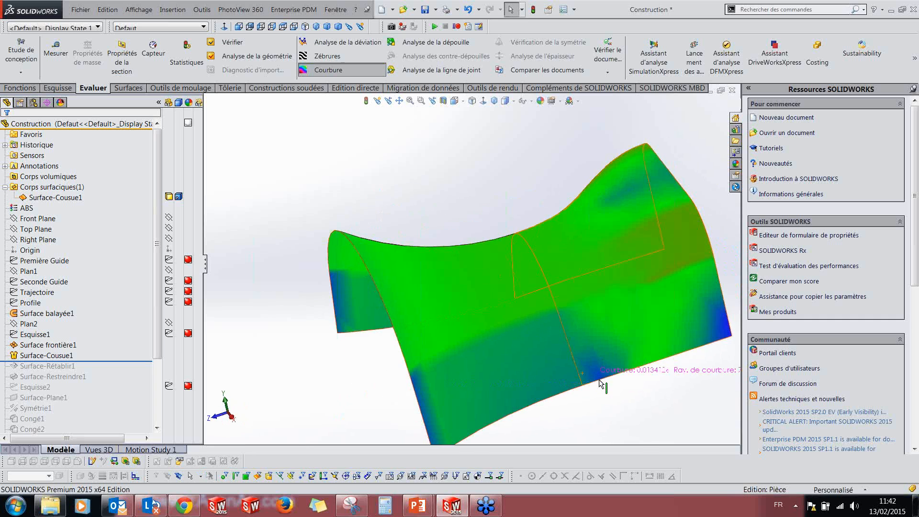
{"action": "scroll", "coordinate": [599, 380], "scroll_direction": "down", "scroll_amount": 2}
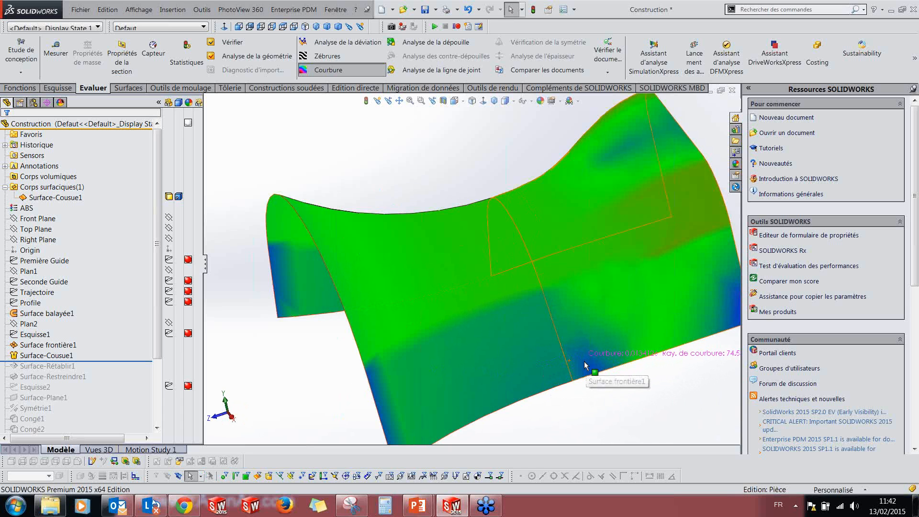
{"action": "middle_click_drag", "start_coordinate": [579, 379], "coordinate": [574, 242]}
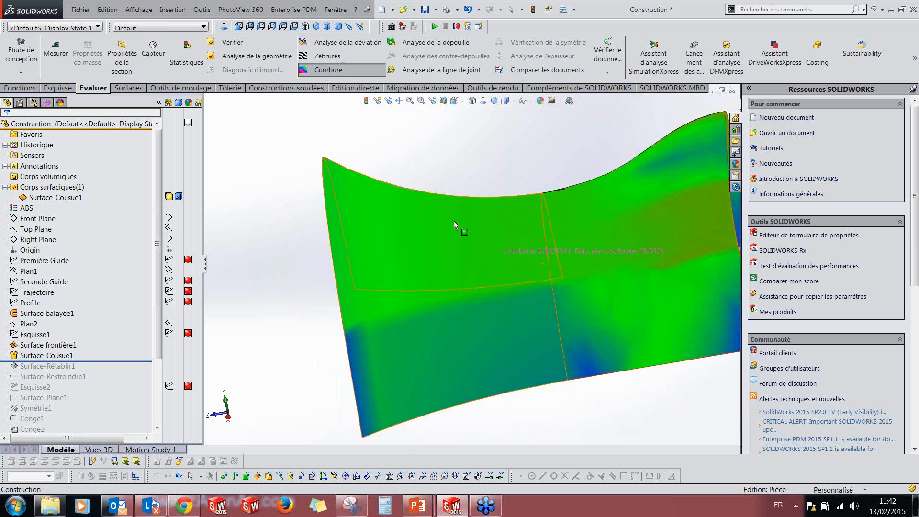
{"action": "mouse_move", "coordinate": [522, 278]}
{"action": "middle_mouse_down"}
{"action": "mouse_move", "coordinate": [540, 279]}
{"action": "mouse_move", "coordinate": [537, 304]}
{"action": "mouse_move", "coordinate": [503, 281]}
{"action": "mouse_move", "coordinate": [551, 259]}
{"action": "mouse_move", "coordinate": [572, 272]}
{"action": "mouse_move", "coordinate": [629, 180]}
{"action": "middle_mouse_up"}
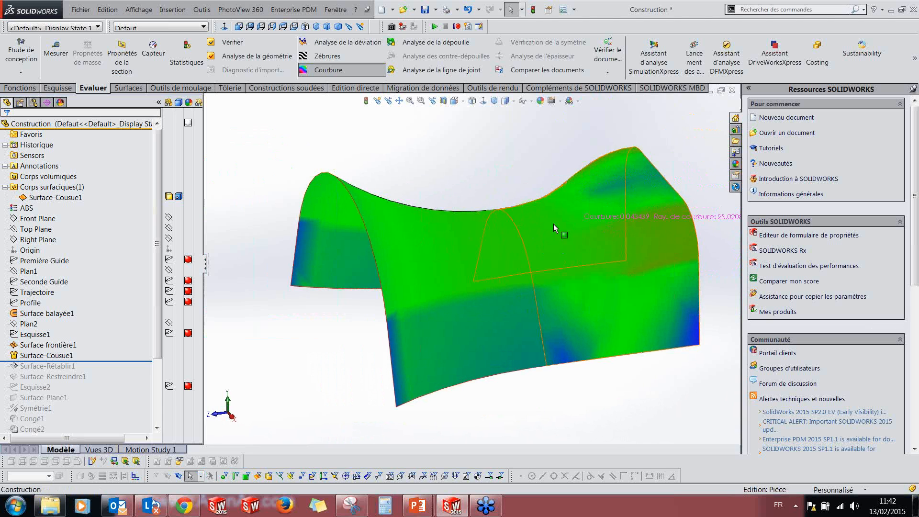
{"action": "mouse_move", "coordinate": [546, 249]}
{"action": "middle_mouse_down"}
{"action": "mouse_move", "coordinate": [543, 234]}
{"action": "mouse_move", "coordinate": [529, 229]}
{"action": "middle_mouse_up"}
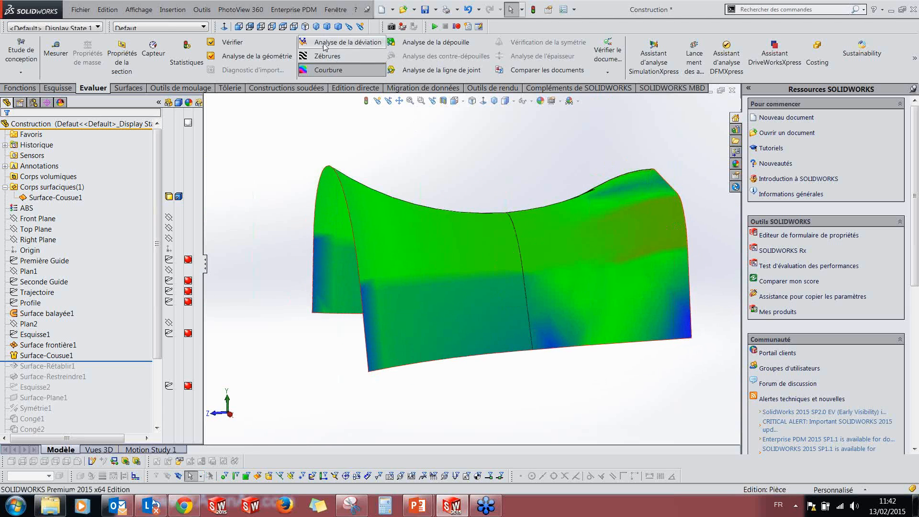
{"action": "left_click", "coordinate": [329, 70]}
Step: Open the Surface frontière1 definition, review its Direction 1 curves and end conditions, and close it with the settings as they are
{"action": "middle_click_drag", "start_coordinate": [506, 208], "coordinate": [391, 171]}
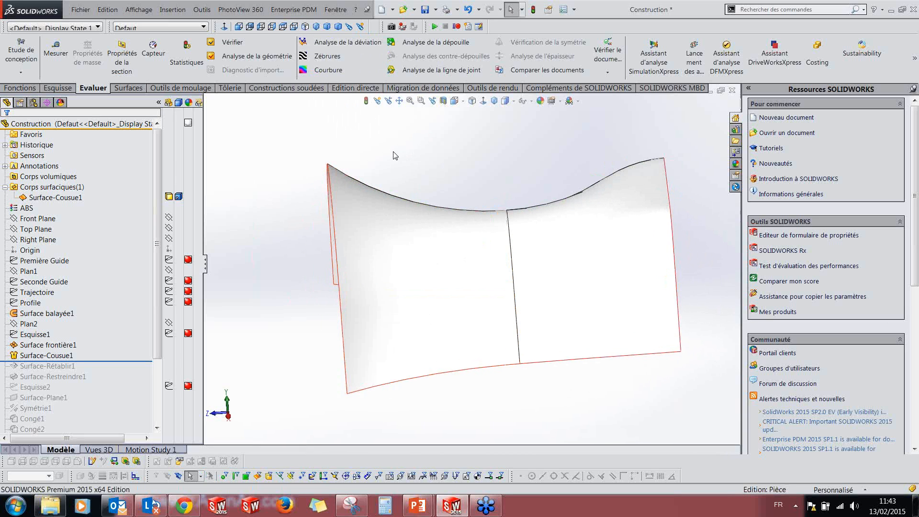
{"action": "scroll", "coordinate": [459, 177], "scroll_direction": "up", "scroll_amount": 1}
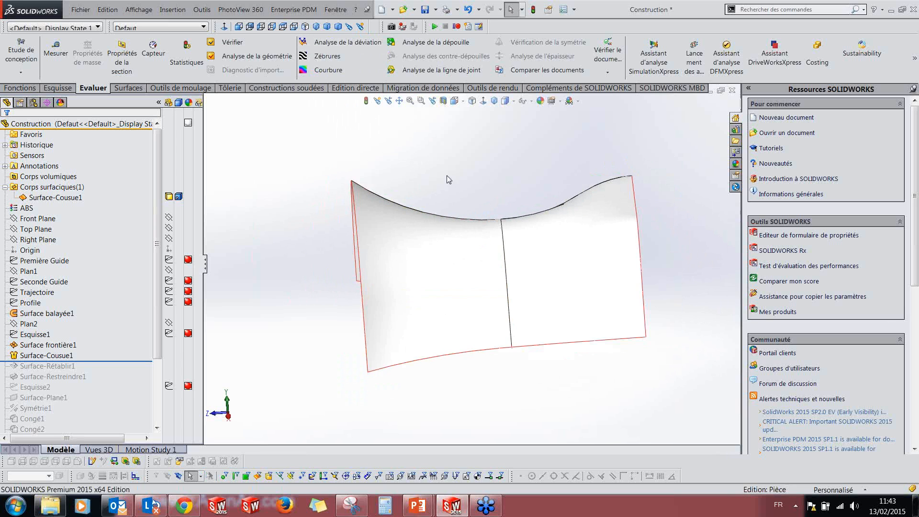
{"action": "middle_click_drag", "start_coordinate": [303, 178], "coordinate": [596, 209]}
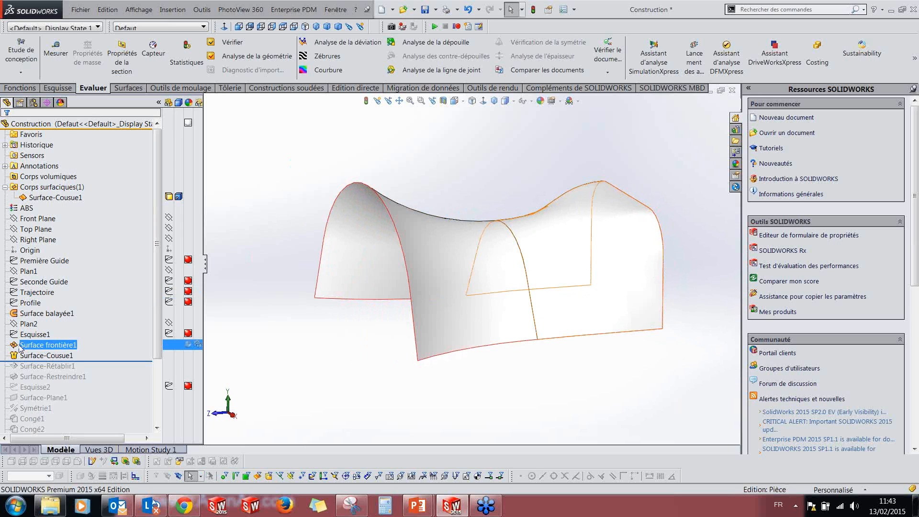
{"action": "left_click", "coordinate": [47, 345]}
{"action": "left_click", "coordinate": [25, 318]}
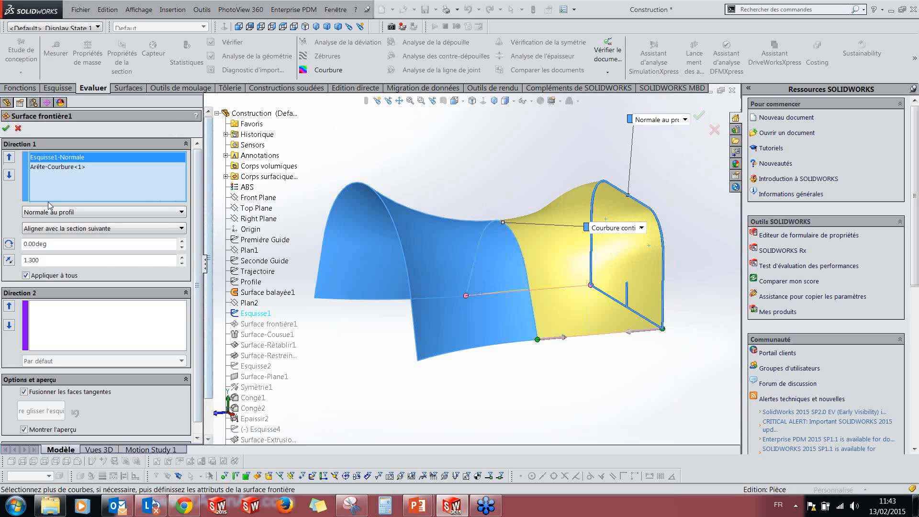
{"action": "scroll", "coordinate": [144, 239], "scroll_direction": "down", "scroll_amount": 1}
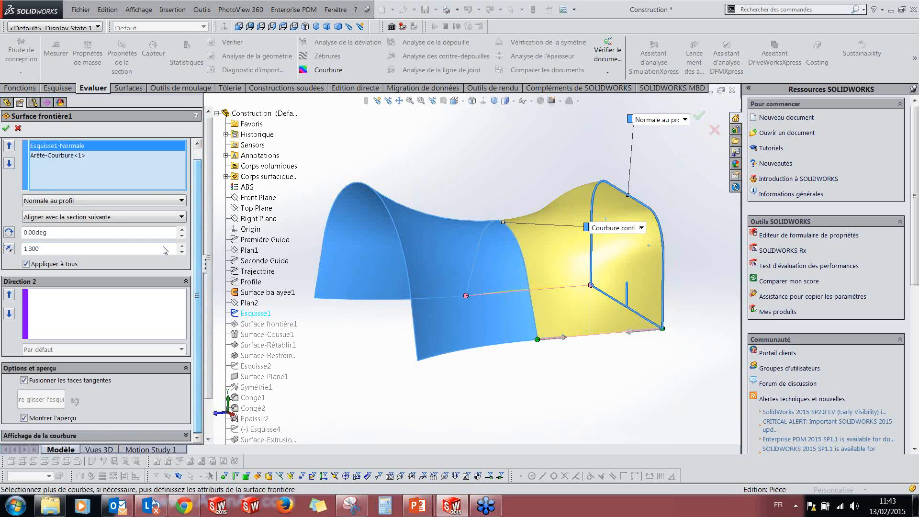
{"action": "left_click", "coordinate": [5, 128]}
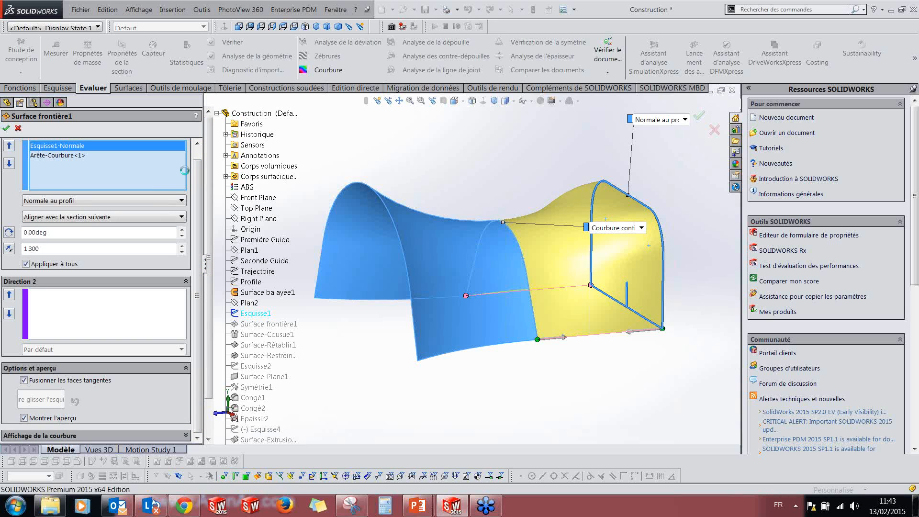
{"action": "middle_click_drag", "start_coordinate": [431, 246], "coordinate": [459, 306]}
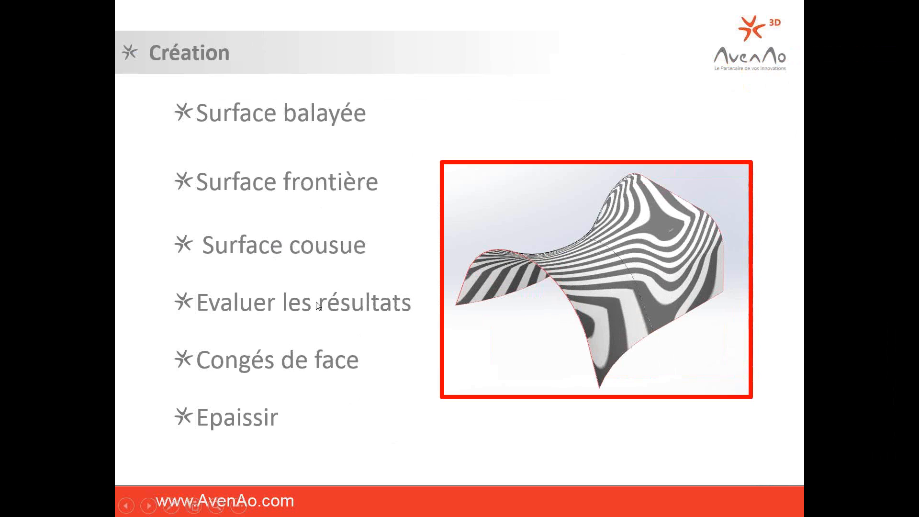
Step: Advance the Création slide to the face fillet illustration and switch back to the SOLIDWORKS window
{"action": "left_click", "coordinate": [316, 302]}
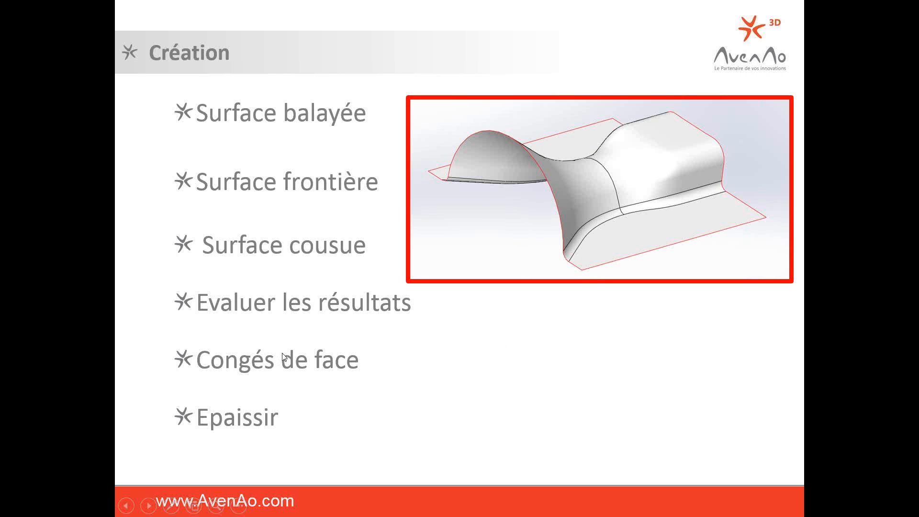
{"action": "key", "text": "super+Tab"}
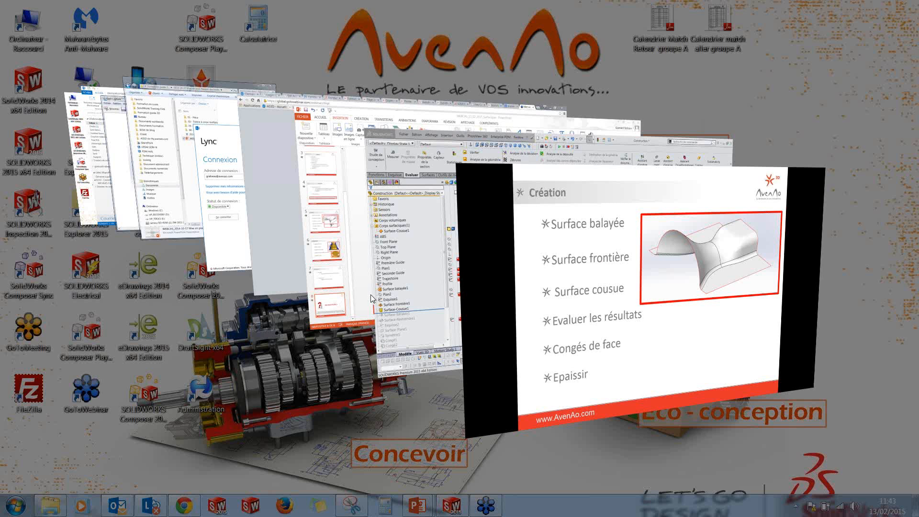
{"action": "left_click", "coordinate": [402, 287]}
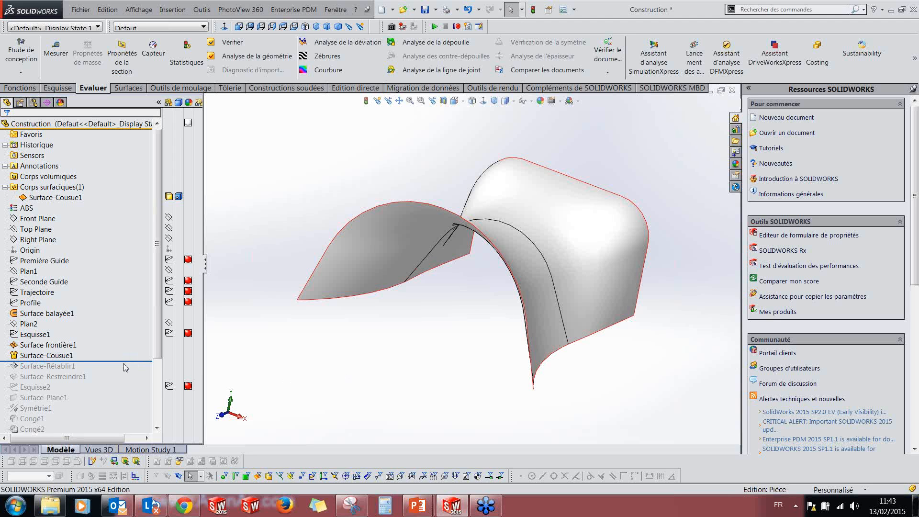
Step: Roll the feature history forward to include Surface-Rétablir1 and inspect the extended surface from several angles
{"action": "left_click_drag", "start_coordinate": [130, 362], "coordinate": [131, 370]}
{"action": "middle_click_drag", "start_coordinate": [451, 334], "coordinate": [422, 347]}
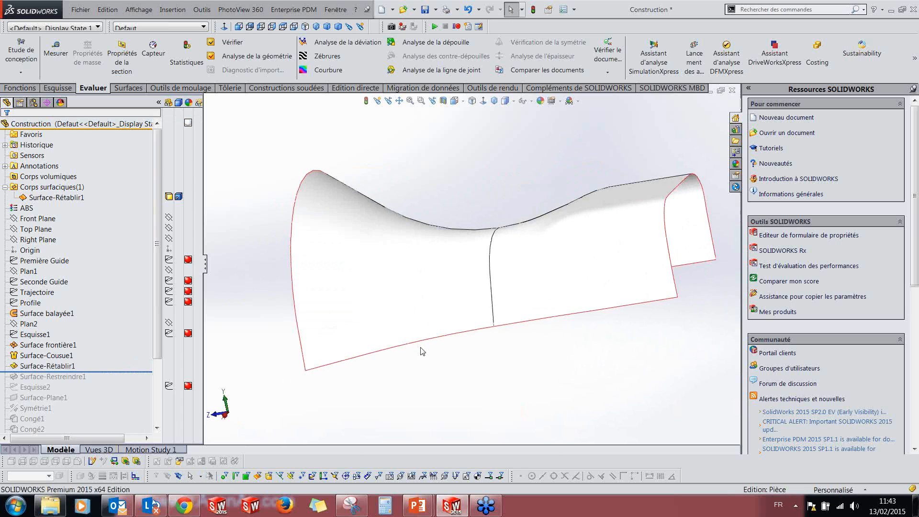
{"action": "middle_click_drag", "start_coordinate": [454, 317], "coordinate": [525, 353]}
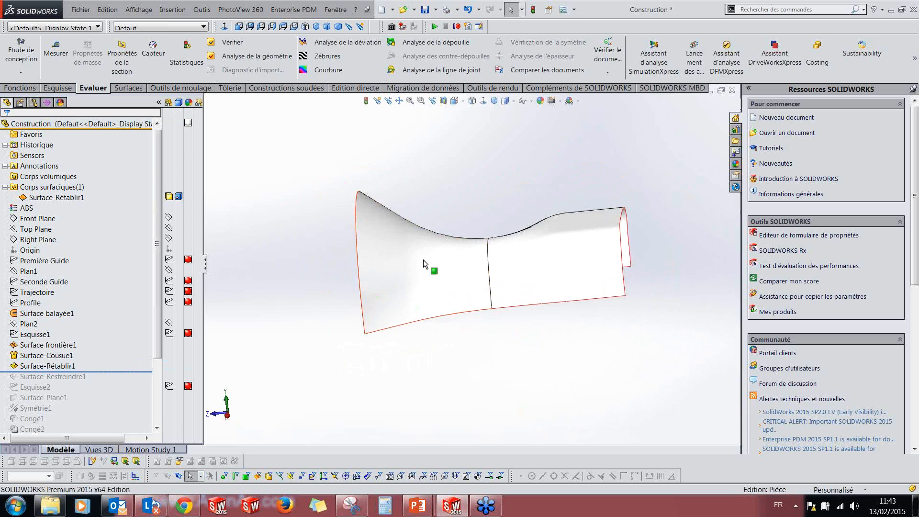
{"action": "middle_click_drag", "start_coordinate": [505, 274], "coordinate": [385, 181]}
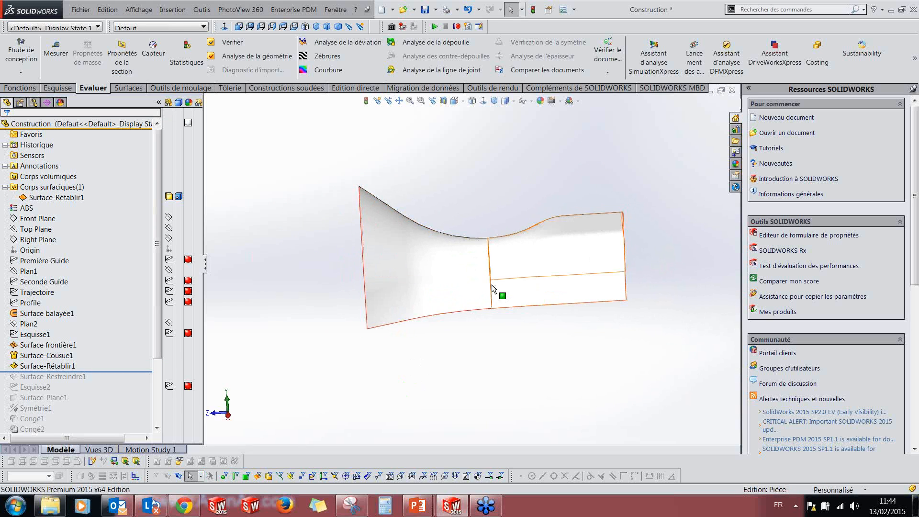
{"action": "middle_click_drag", "start_coordinate": [579, 344], "coordinate": [583, 344]}
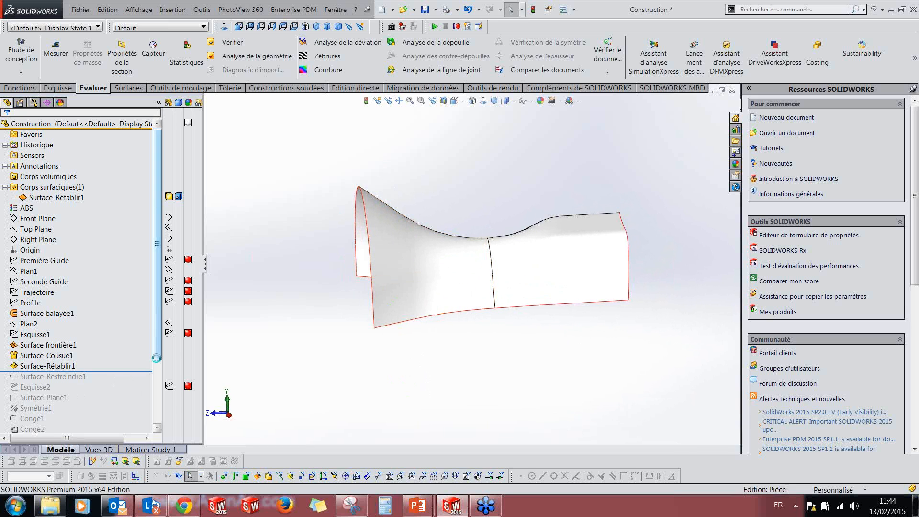
Step: Roll the feature history forward to include Surface-Restreindre1, inspect the trimmed surface, and highlight that feature on the model
{"action": "scroll", "coordinate": [156, 363], "scroll_direction": "down", "scroll_amount": 1}
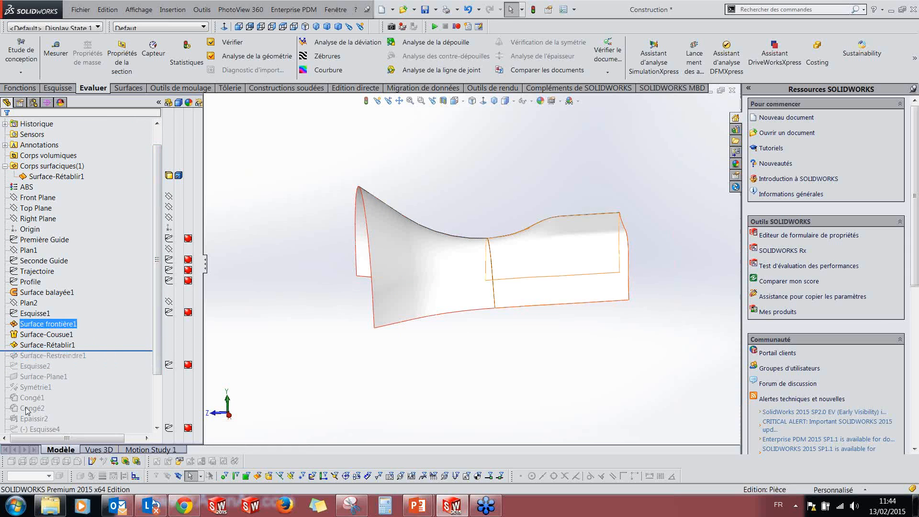
{"action": "left_click", "coordinate": [48, 345]}
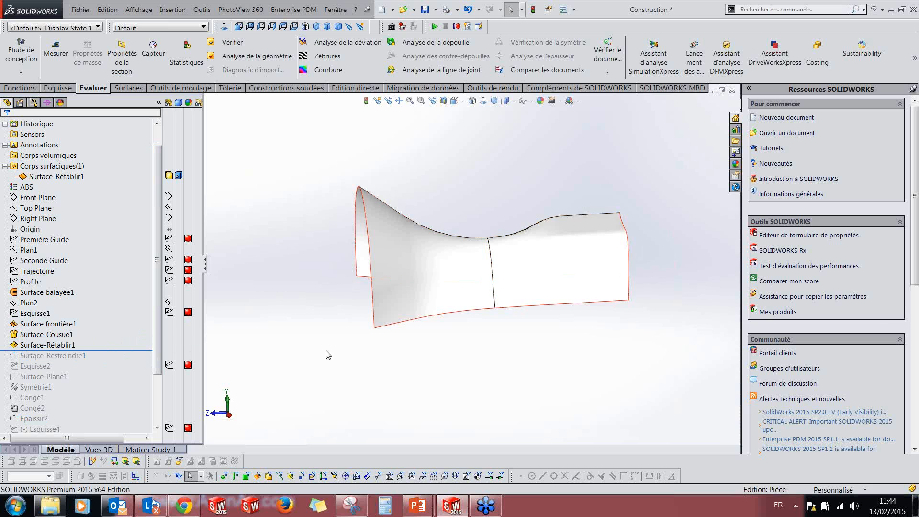
{"action": "left_click", "coordinate": [107, 354]}
{"action": "left_click_drag", "start_coordinate": [118, 350], "coordinate": [119, 361]}
{"action": "middle_click_drag", "start_coordinate": [473, 365], "coordinate": [355, 291]}
{"action": "middle_click_drag", "start_coordinate": [427, 341], "coordinate": [511, 320]}
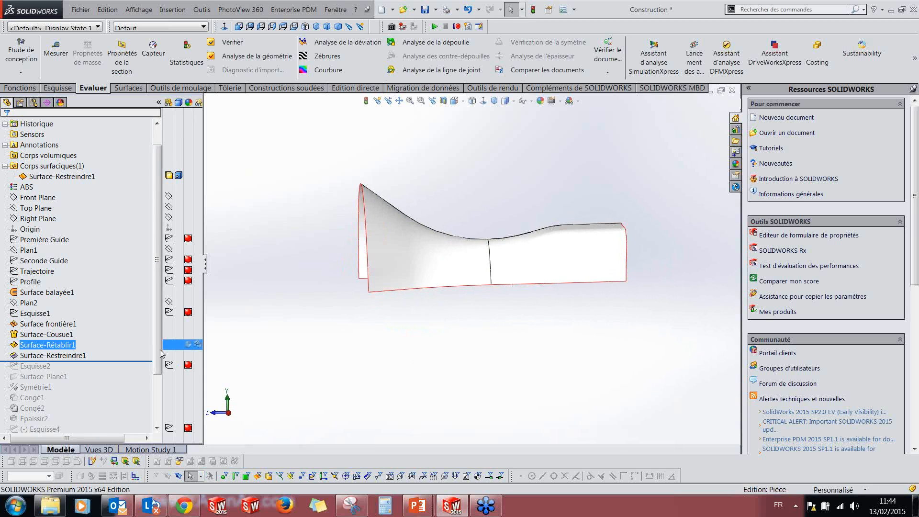
{"action": "left_click", "coordinate": [84, 355]}
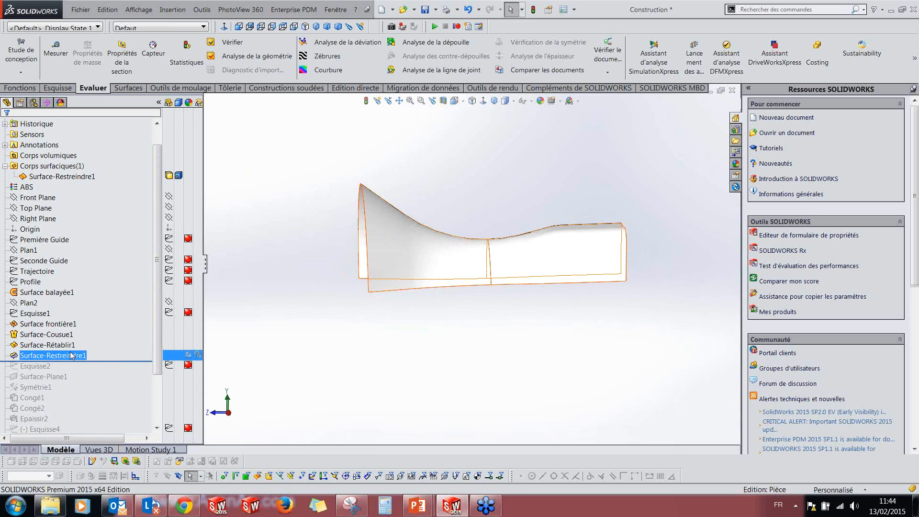
{"action": "left_click", "coordinate": [351, 357]}
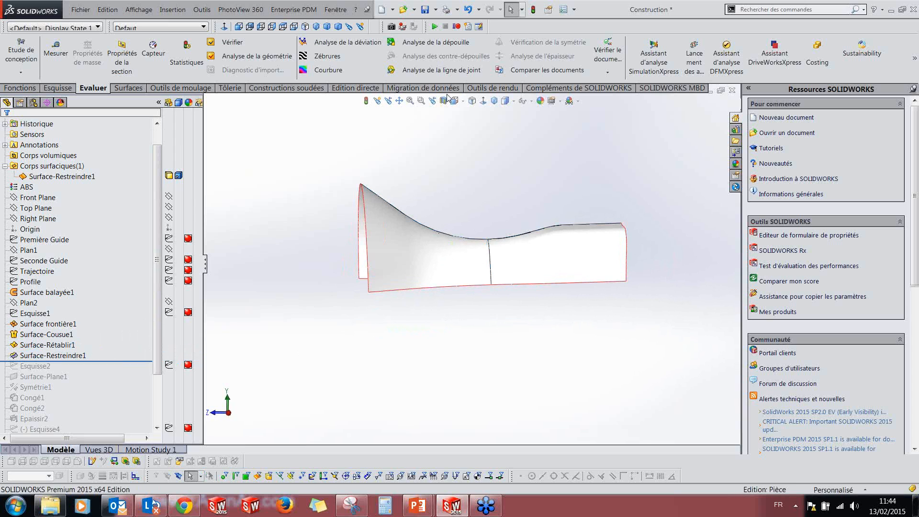
Step: Open the Surface-Restreindre1 definition, review its Top Plane trim tool and kept surface from several angles, and close it with the settings as they are
{"action": "left_click", "coordinate": [141, 89]}
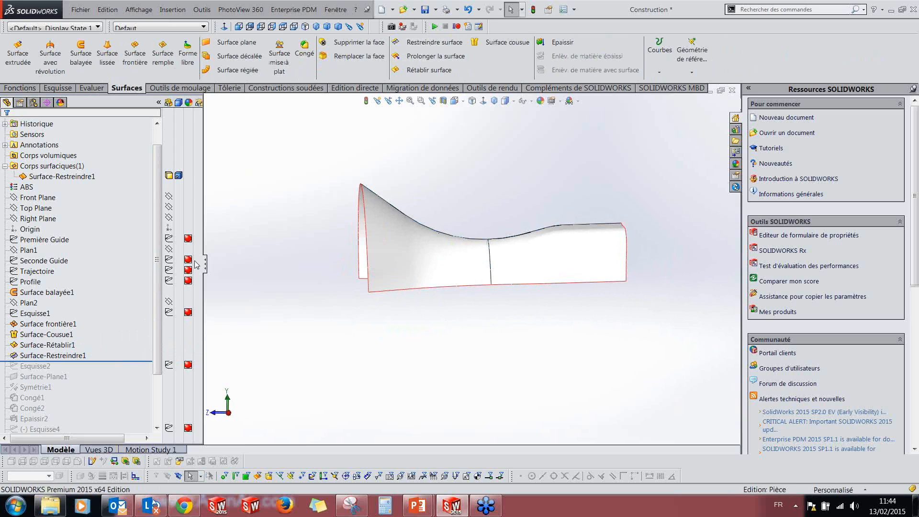
{"action": "left_click", "coordinate": [26, 356]}
{"action": "left_click", "coordinate": [32, 329]}
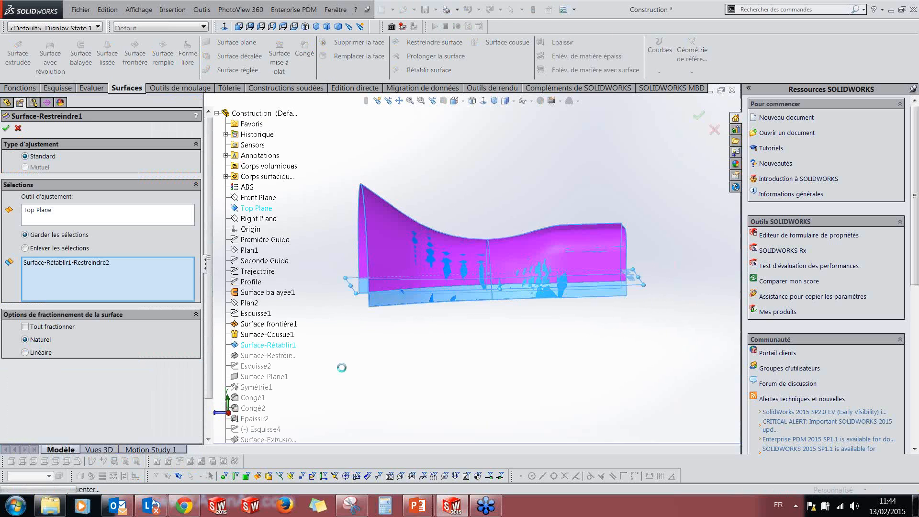
{"action": "middle_click_drag", "start_coordinate": [412, 343], "coordinate": [470, 343]}
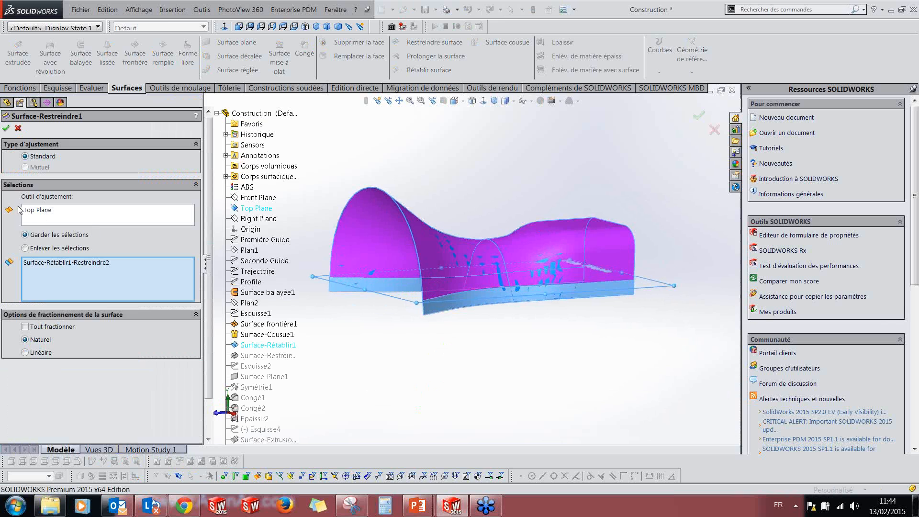
{"action": "middle_click_drag", "start_coordinate": [498, 332], "coordinate": [466, 320]}
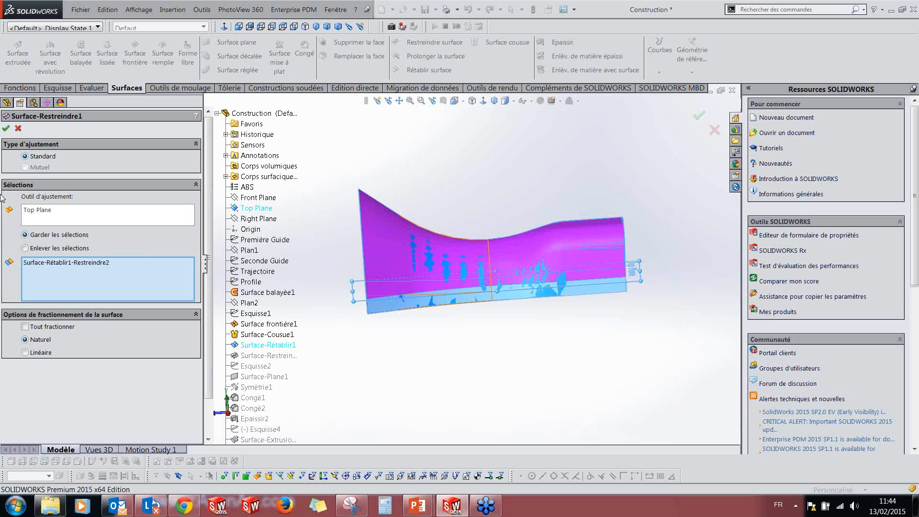
{"action": "middle_click_drag", "start_coordinate": [425, 399], "coordinate": [423, 389]}
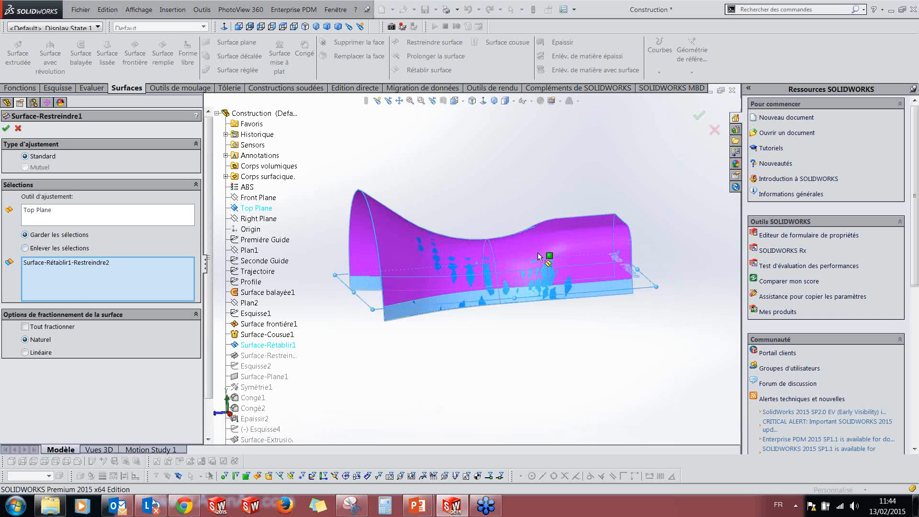
{"action": "left_click", "coordinate": [5, 128]}
{"action": "middle_click_drag", "start_coordinate": [518, 363], "coordinate": [391, 374]}
{"action": "middle_click_drag", "start_coordinate": [365, 342], "coordinate": [423, 360]}
{"action": "left_click", "coordinate": [423, 359]}
Step: Roll the history back to just after Surface-Rétablir1, review its extended edges and options in the definition, and close it with the settings as they are
{"action": "left_click", "coordinate": [35, 348]}
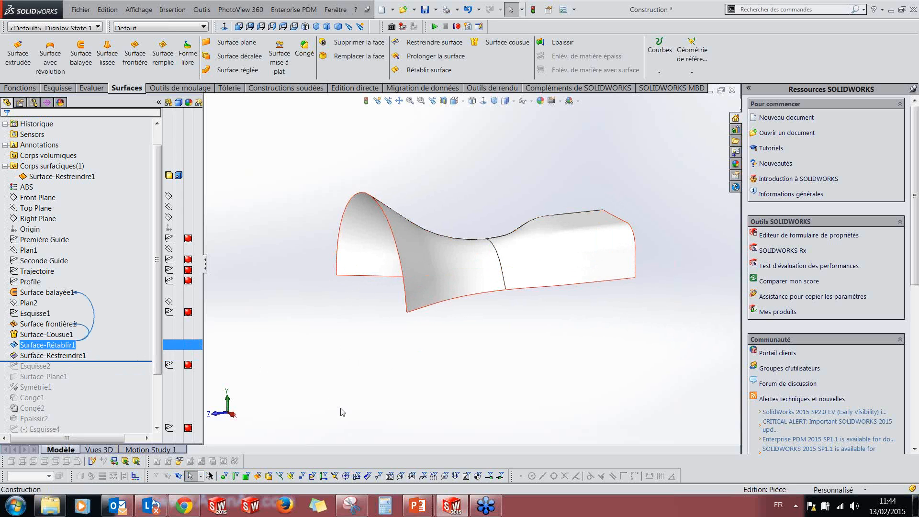
{"action": "left_click", "coordinate": [143, 369]}
{"action": "left_click_drag", "start_coordinate": [143, 360], "coordinate": [143, 350]}
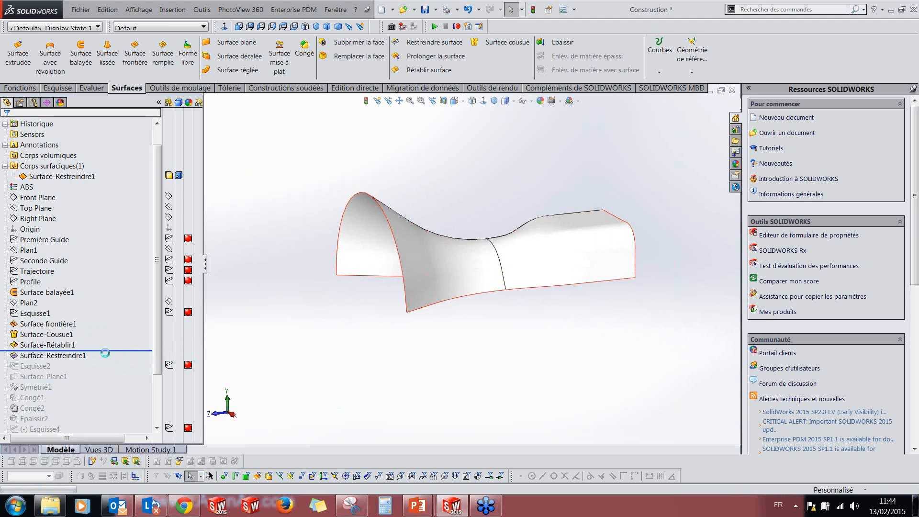
{"action": "left_click", "coordinate": [47, 345]}
{"action": "left_click", "coordinate": [43, 333]}
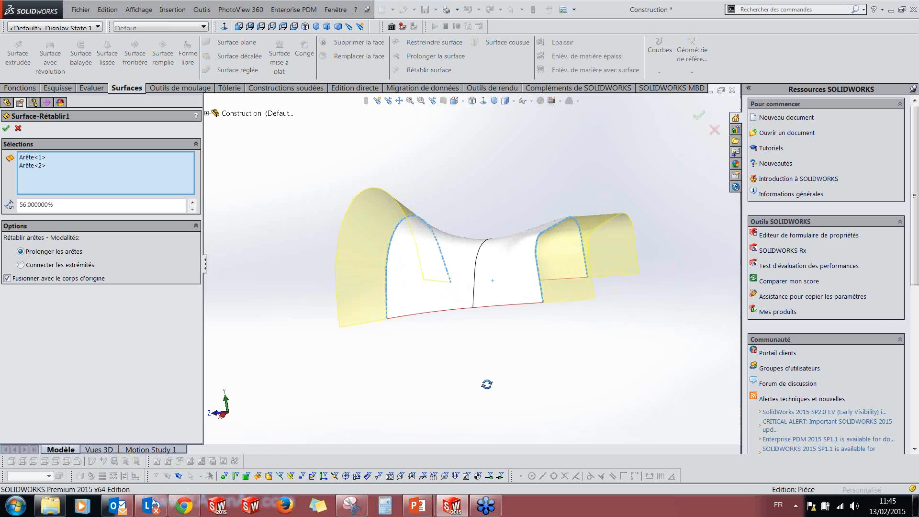
{"action": "middle_click_drag", "start_coordinate": [413, 353], "coordinate": [464, 370]}
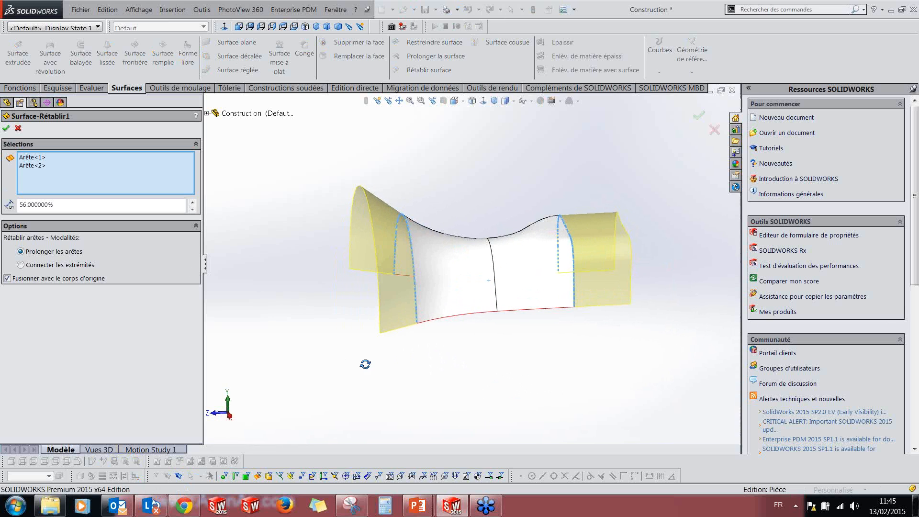
{"action": "middle_click_drag", "start_coordinate": [365, 364], "coordinate": [361, 374]}
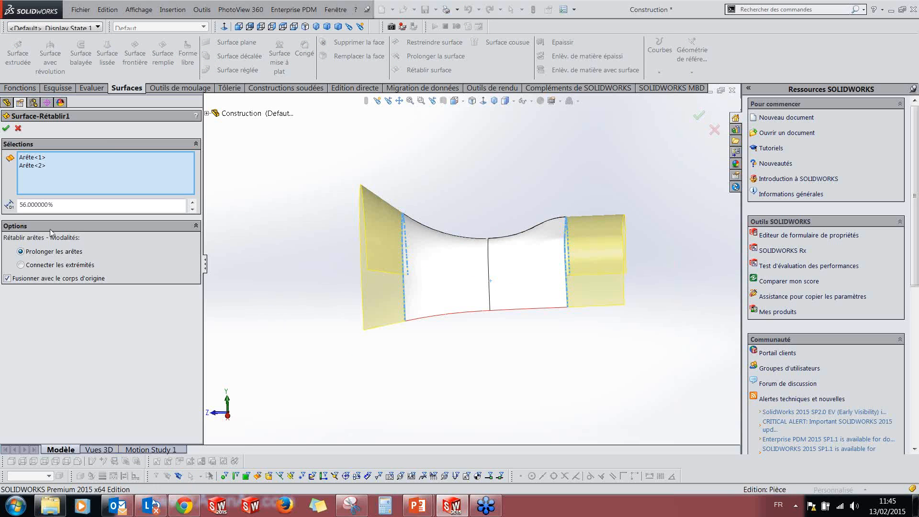
{"action": "left_click", "coordinate": [5, 127]}
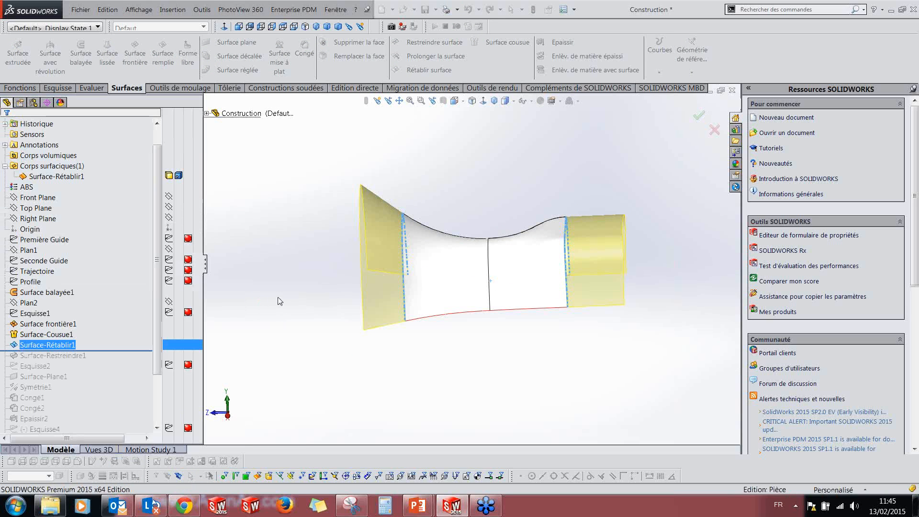
Step: Roll the history forward to include Surface-Plane1, review the Esquisse2 sketch behind it, and exit the sketch
{"action": "left_click_drag", "start_coordinate": [121, 350], "coordinate": [120, 389]}
{"action": "key", "text": "ctrl+7"}
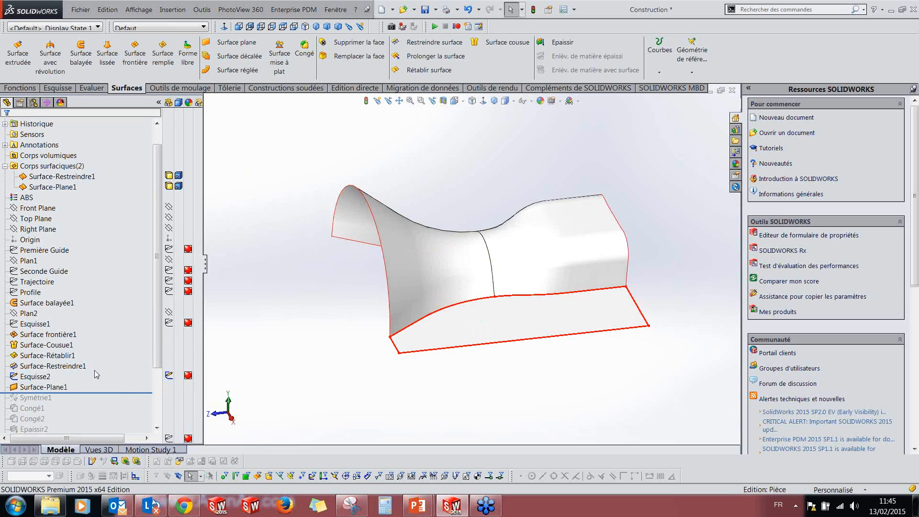
{"action": "left_click", "coordinate": [35, 376]}
{"action": "left_click", "coordinate": [40, 355]}
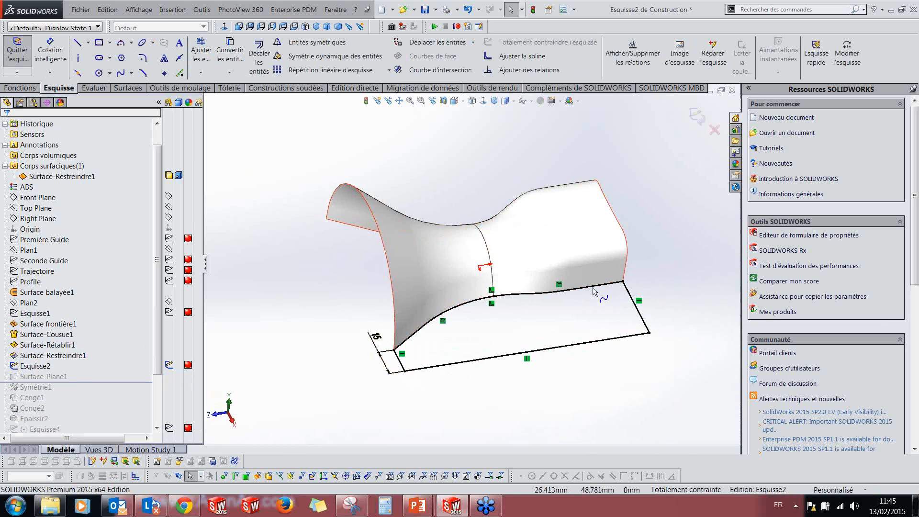
{"action": "middle_click_drag", "start_coordinate": [463, 355], "coordinate": [452, 362]}
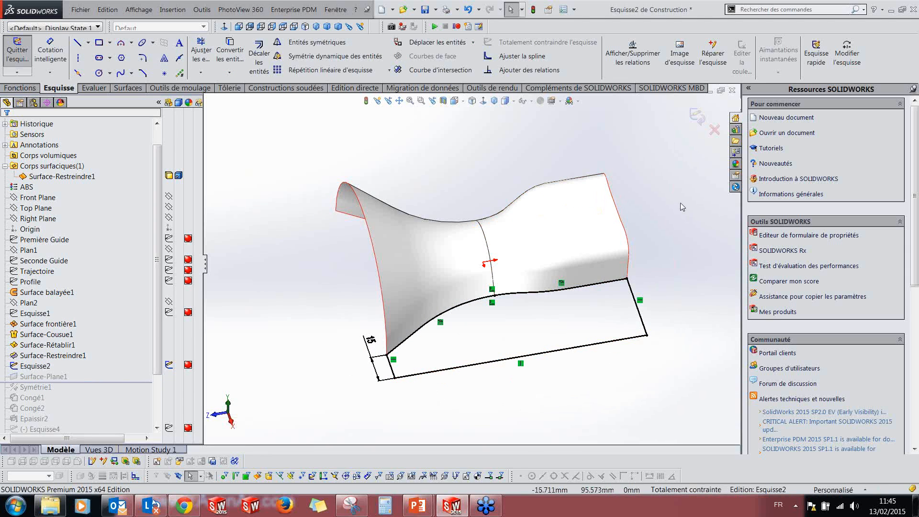
{"action": "left_click", "coordinate": [696, 118]}
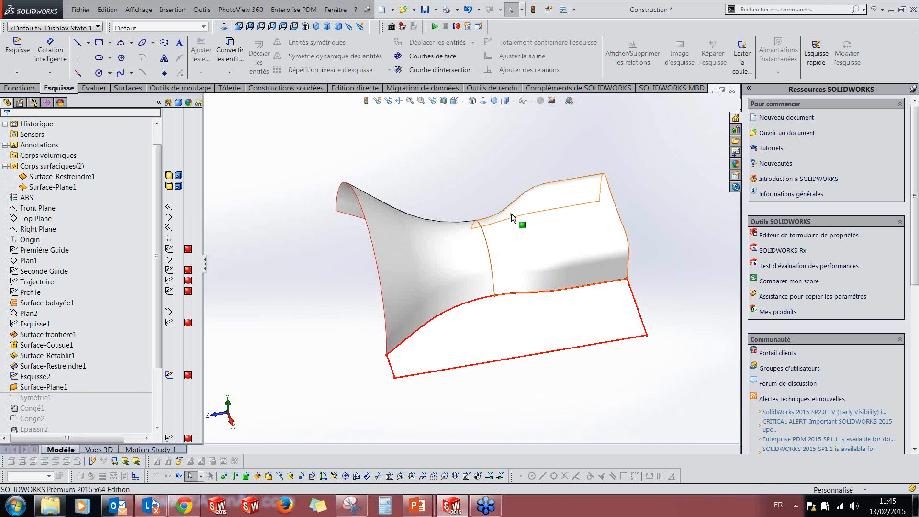
Step: Roll the history forward to include Symétrie1 and inspect the mirrored planar surface
{"action": "middle_click_drag", "start_coordinate": [412, 379], "coordinate": [314, 403]}
{"action": "left_click_drag", "start_coordinate": [114, 393], "coordinate": [114, 404]}
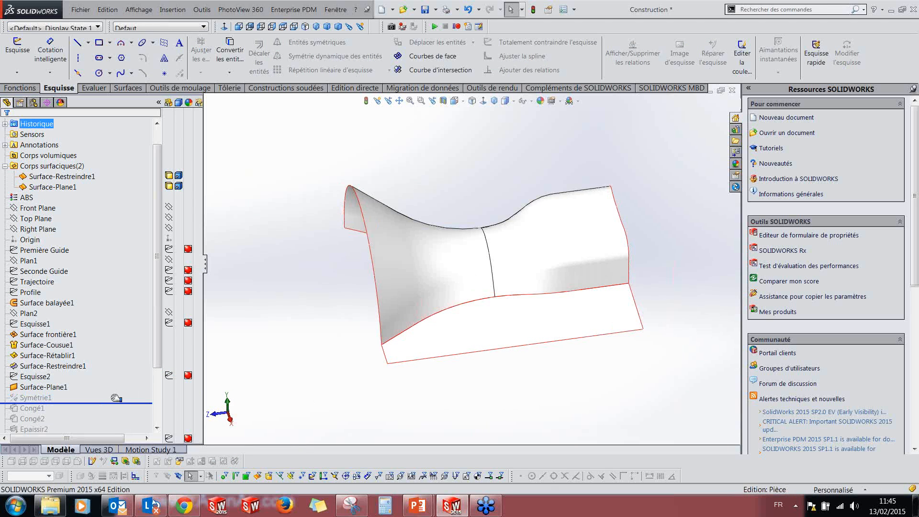
{"action": "mouse_move", "coordinate": [471, 353]}
{"action": "middle_mouse_down"}
{"action": "mouse_move", "coordinate": [554, 375]}
{"action": "mouse_move", "coordinate": [479, 364]}
{"action": "middle_mouse_up"}
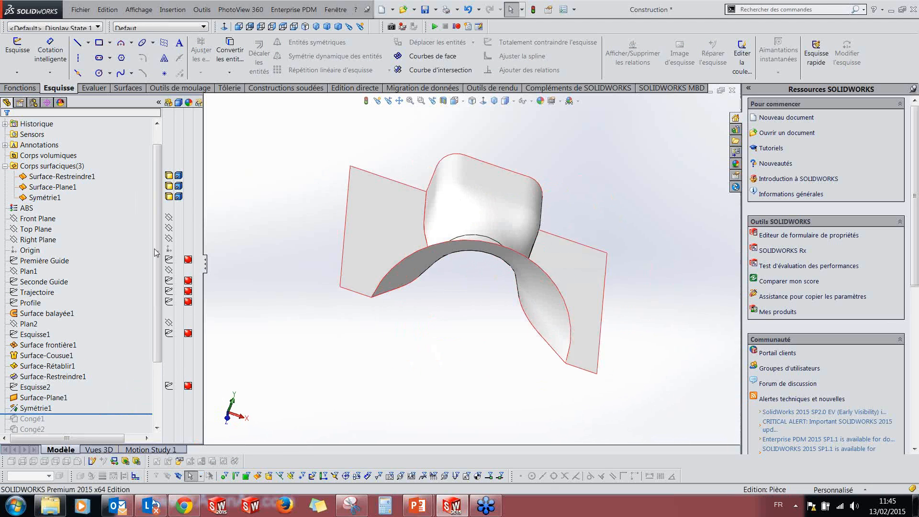
Step: Highlight the Surface-Restreindre1, Surface-Plane1 and Symétrie1 surface bodies to identify each on the model, then clear the selection
{"action": "left_click", "coordinate": [62, 176]}
{"action": "middle_click_drag", "start_coordinate": [385, 231], "coordinate": [364, 225]}
{"action": "left_click", "coordinate": [37, 187], "text": "ctrl"}
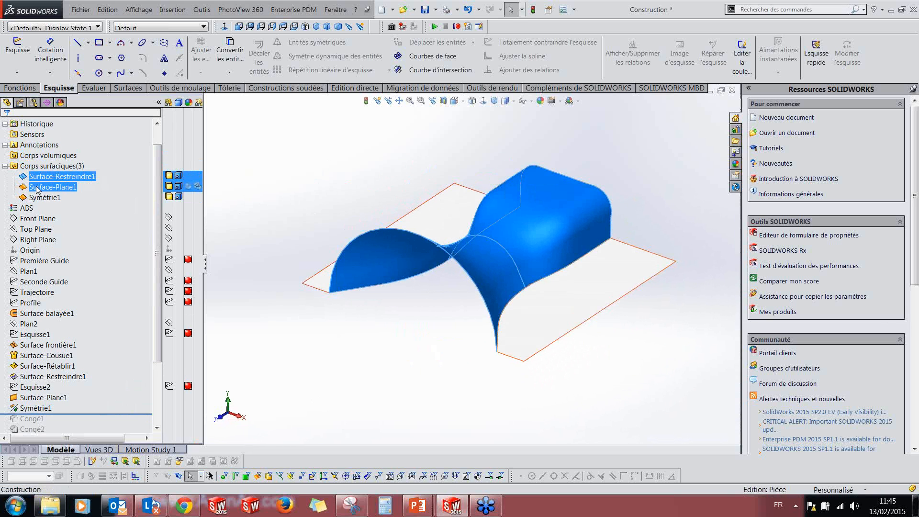
{"action": "left_click", "coordinate": [46, 187]}
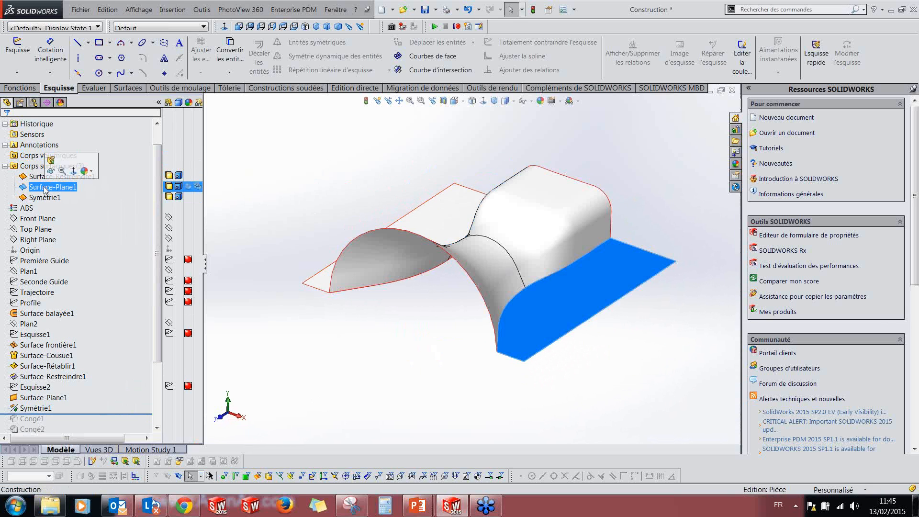
{"action": "left_click", "coordinate": [51, 198], "text": "ctrl"}
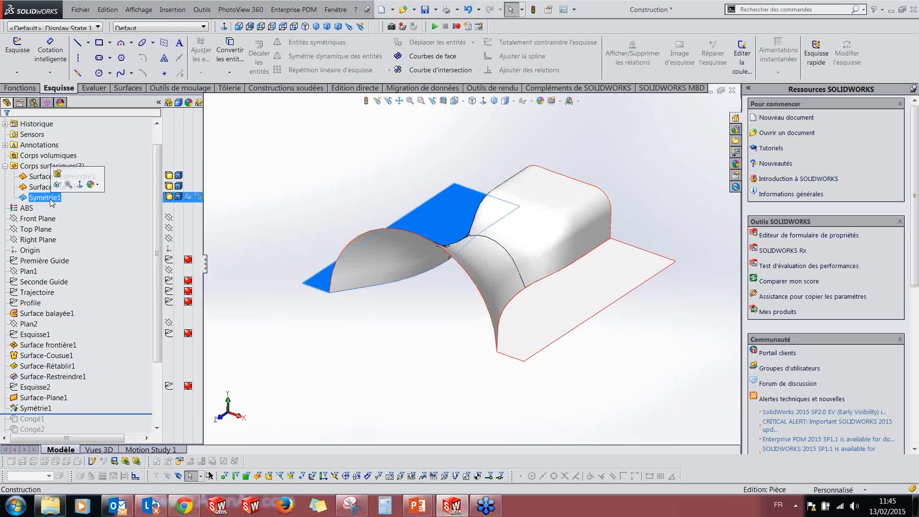
{"action": "middle_click_drag", "start_coordinate": [447, 249], "coordinate": [468, 250]}
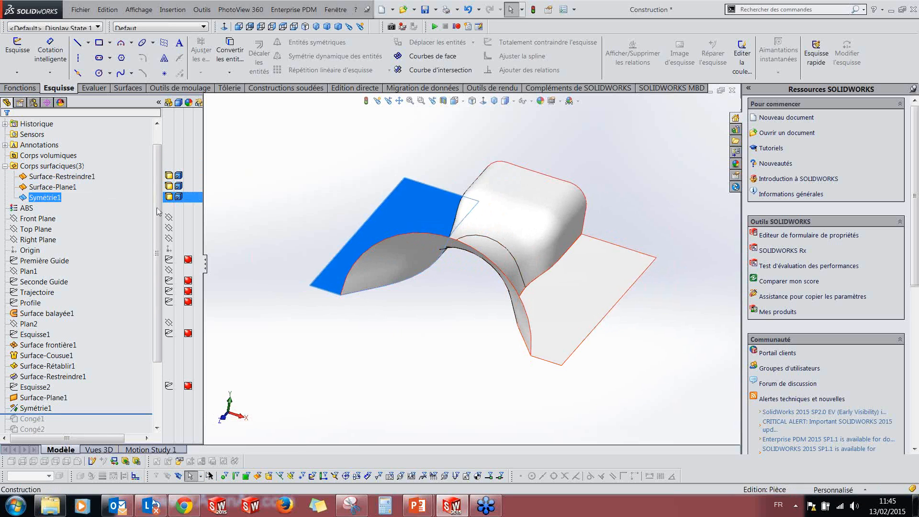
{"action": "middle_click_drag", "start_coordinate": [362, 245], "coordinate": [276, 244]}
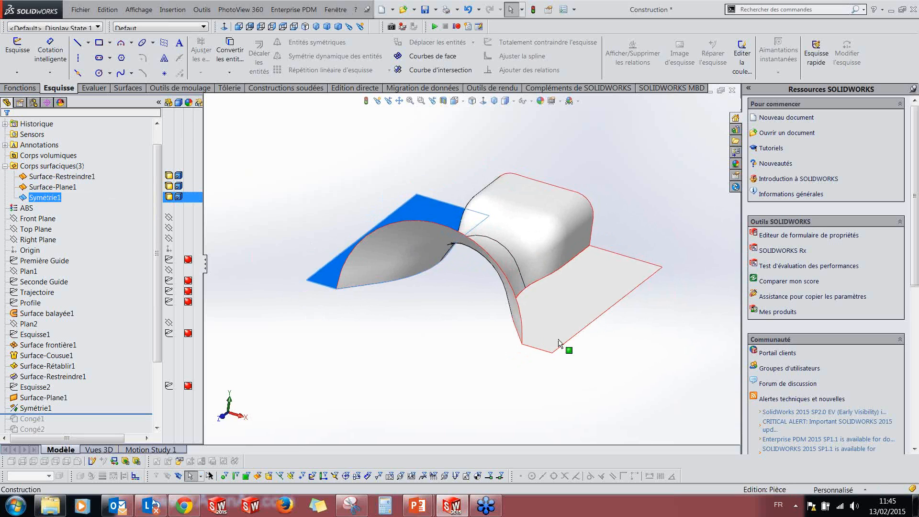
{"action": "left_click", "coordinate": [33, 189]}
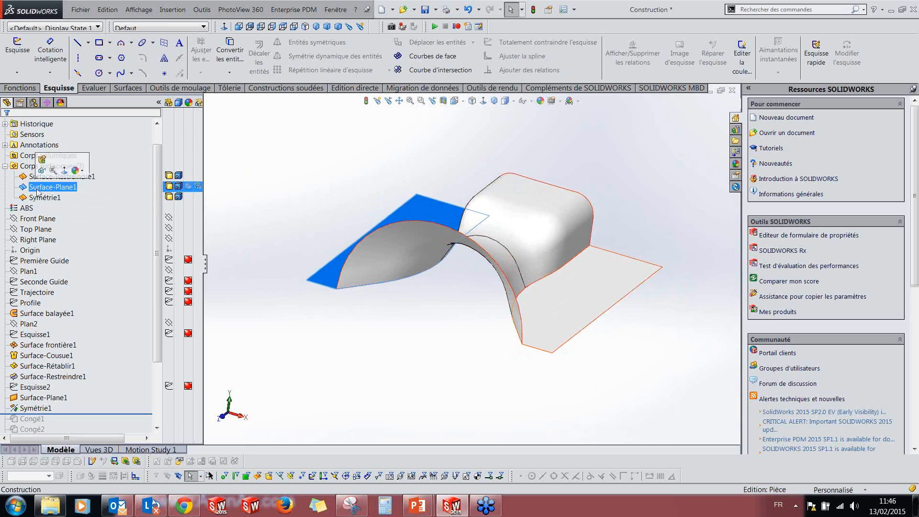
{"action": "left_click", "coordinate": [335, 343]}
{"action": "middle_click_drag", "start_coordinate": [402, 340], "coordinate": [358, 316]}
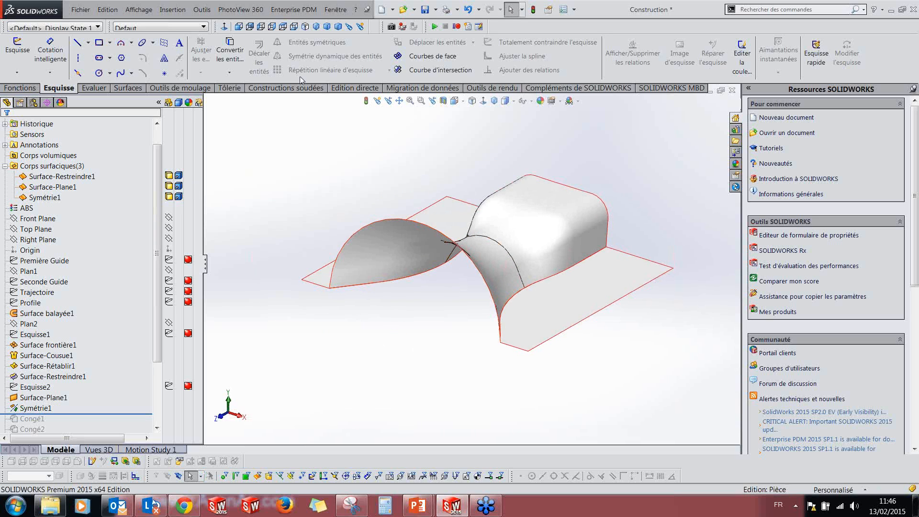
Step: Show the surface tools and highlight the trimmed body and the adjoining Surface-Plane1 body to compare the two
{"action": "left_click", "coordinate": [127, 89]}
{"action": "middle_click_drag", "start_coordinate": [413, 209], "coordinate": [395, 200]}
{"action": "left_click", "coordinate": [72, 176]}
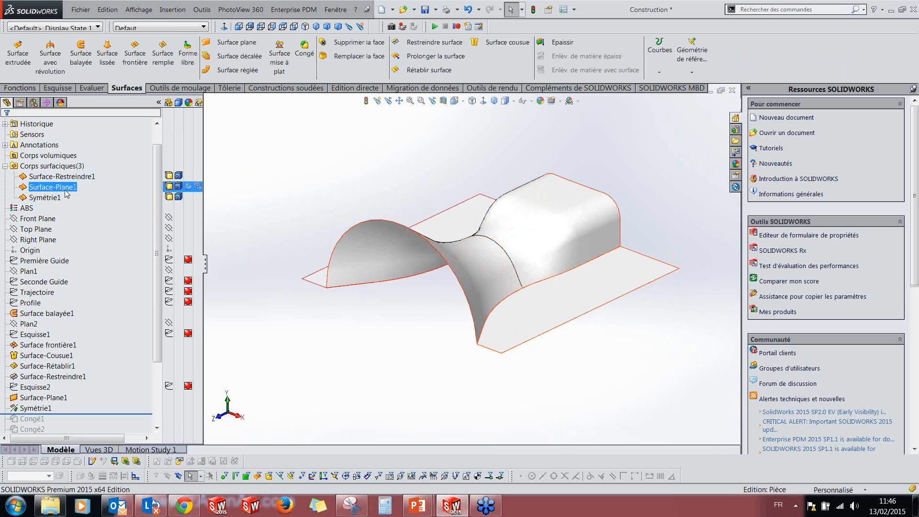
{"action": "left_click", "coordinate": [54, 187], "text": "ctrl"}
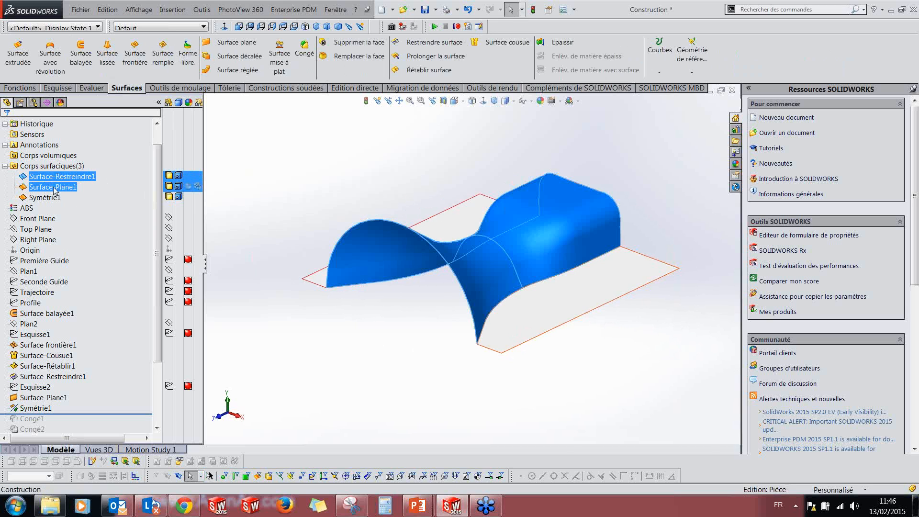
{"action": "left_click", "coordinate": [54, 187]}
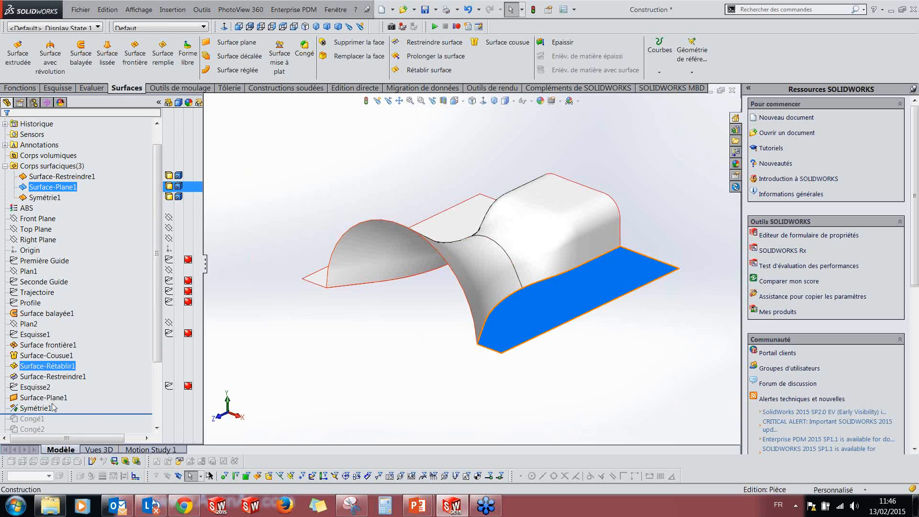
Step: Roll the history forward to include Congé1 and review its 4 mm symmetric face fillet definition and resulting surface
{"action": "left_click_drag", "start_coordinate": [83, 413], "coordinate": [83, 423]}
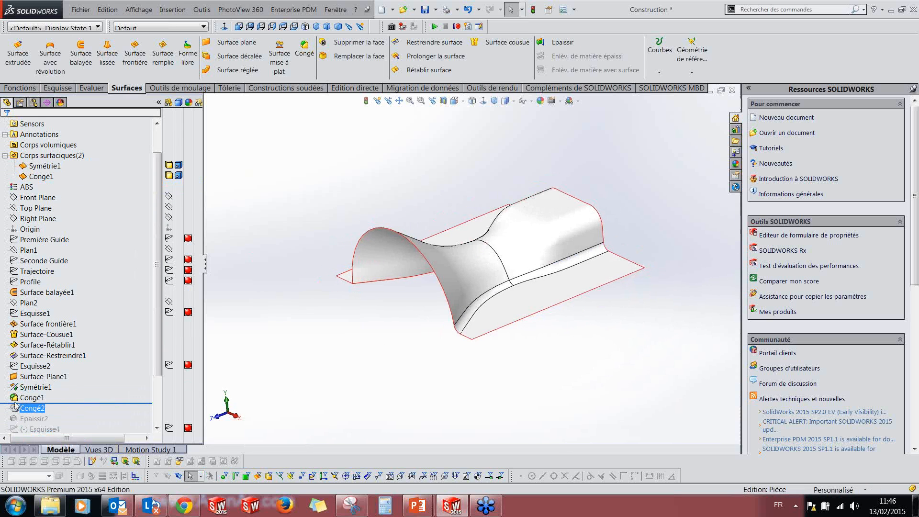
{"action": "left_click", "coordinate": [31, 397]}
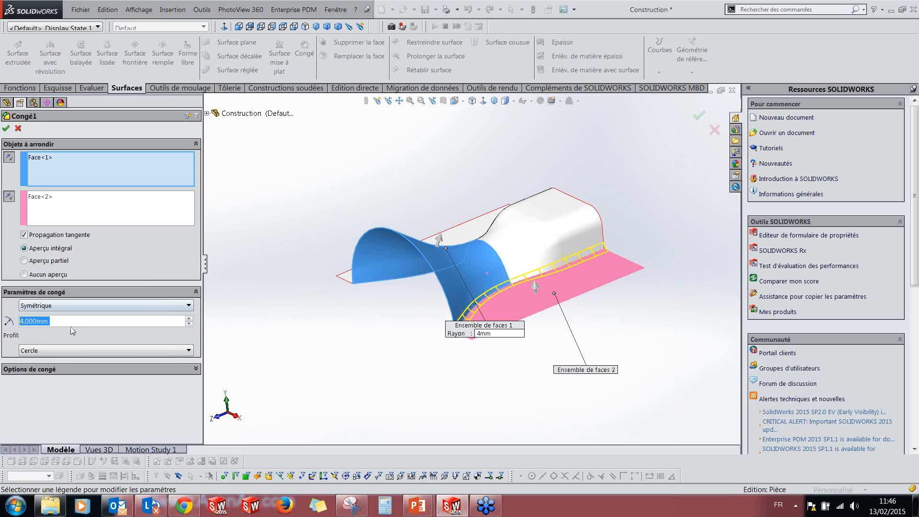
{"action": "mouse_move", "coordinate": [434, 330]}
{"action": "middle_mouse_down"}
{"action": "mouse_move", "coordinate": [408, 328]}
{"action": "mouse_move", "coordinate": [425, 331]}
{"action": "middle_mouse_up"}
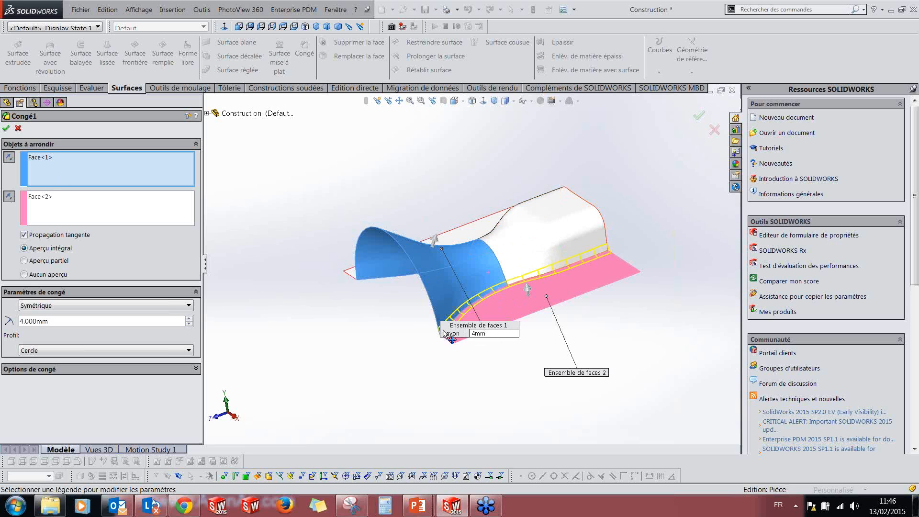
{"action": "middle_click_drag", "start_coordinate": [400, 355], "coordinate": [369, 348]}
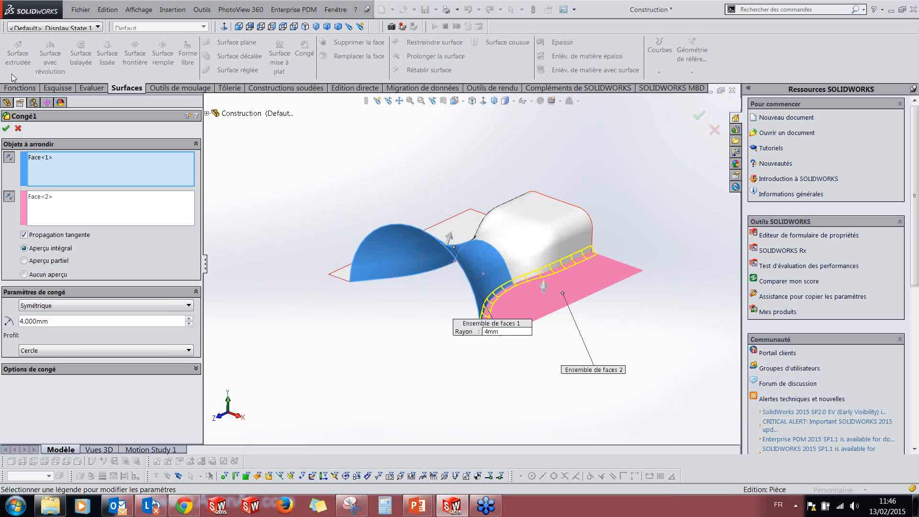
{"action": "left_click", "coordinate": [5, 129]}
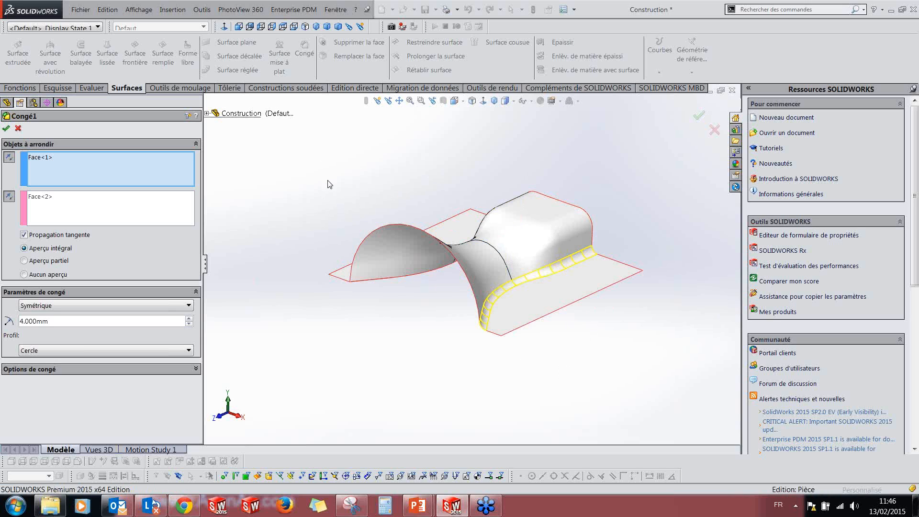
{"action": "middle_click_drag", "start_coordinate": [558, 293], "coordinate": [502, 297]}
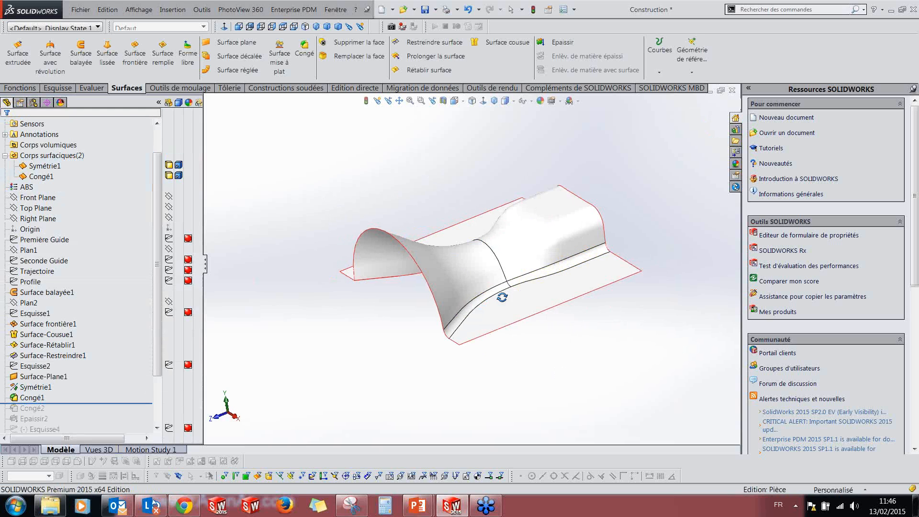
Step: Switch to Windows Explorer and try to open the Congé de face part from the 2015-02-13 Surfacique folder
{"action": "left_click", "coordinate": [50, 505]}
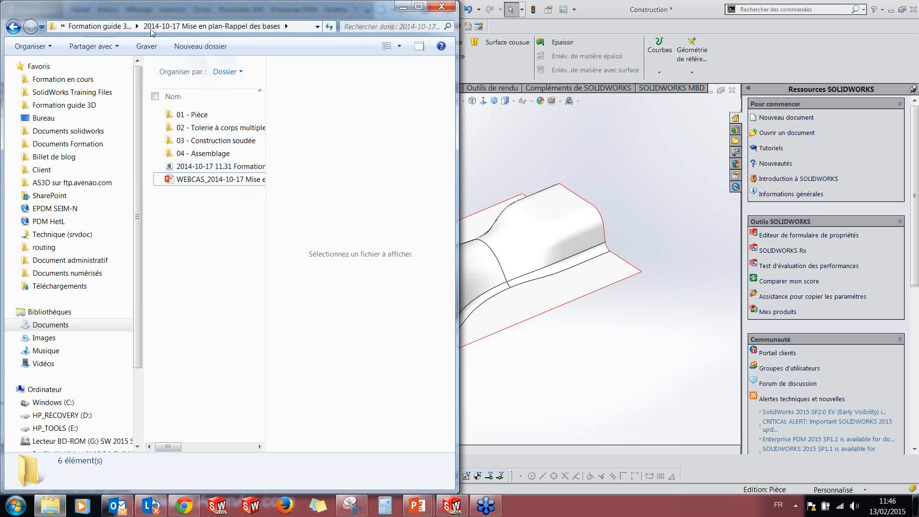
{"action": "left_click", "coordinate": [11, 25]}
{"action": "double_click", "coordinate": [203, 258]}
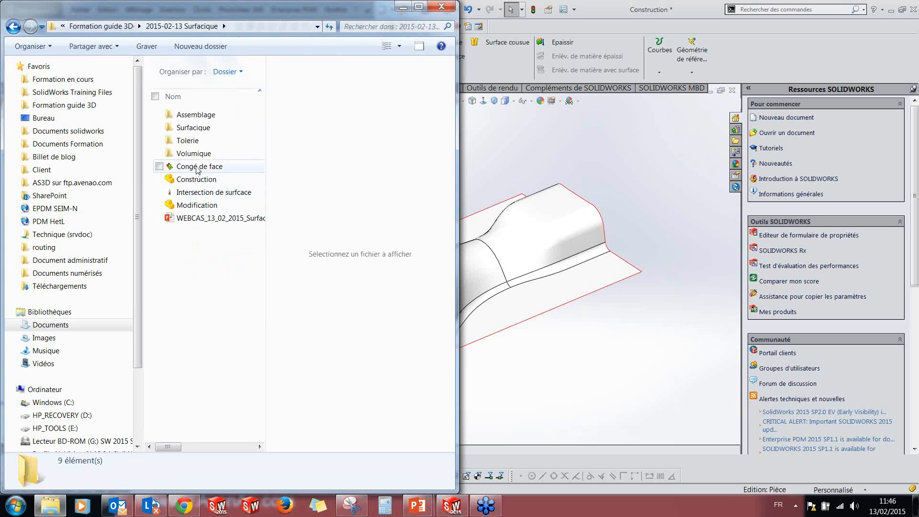
{"action": "left_click", "coordinate": [179, 167]}
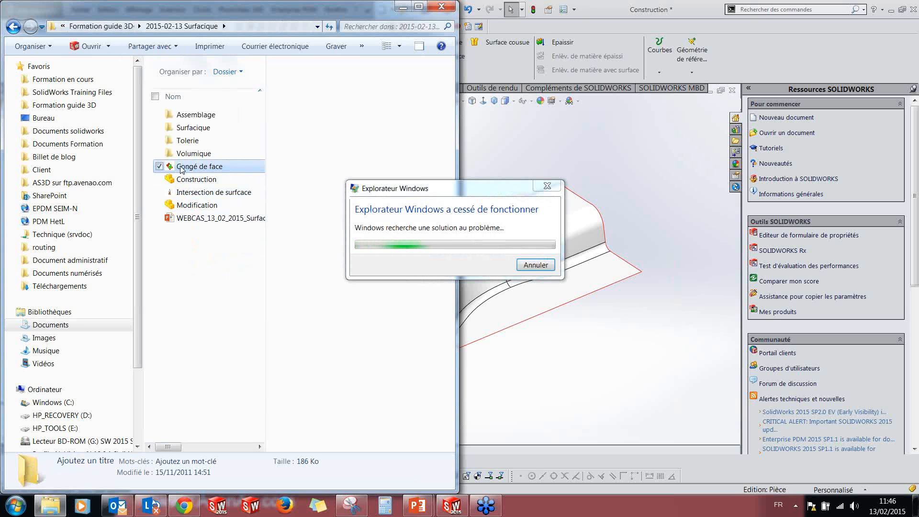
{"action": "left_click", "coordinate": [542, 266]}
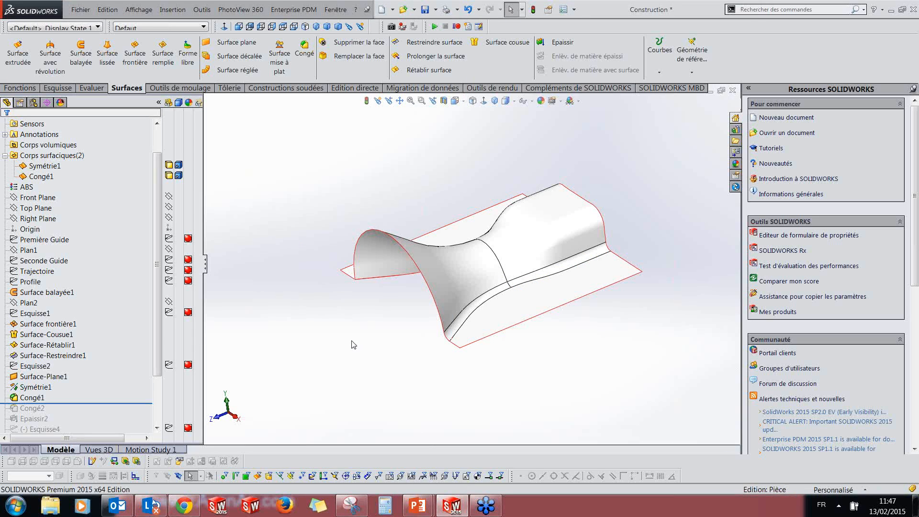
Step: Open the folder containing the recent Modification part and open the Congé de face part from it
{"action": "key", "text": "r"}
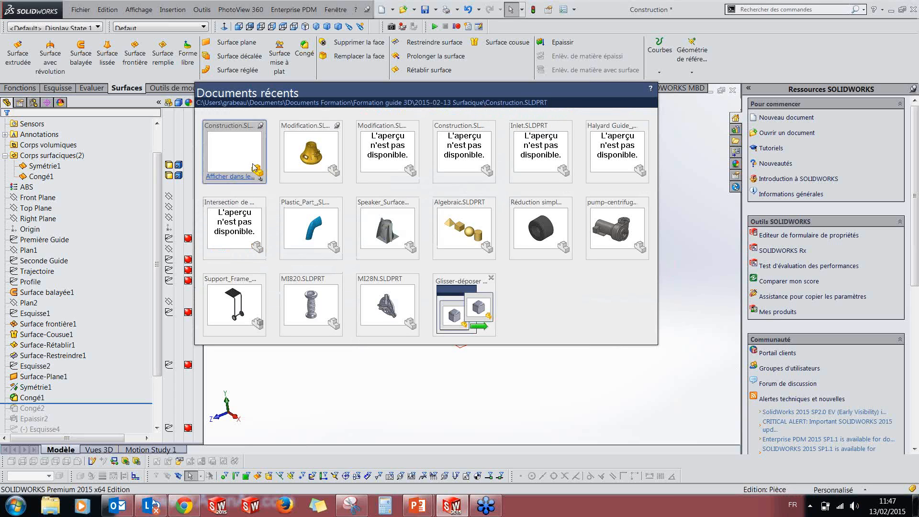
{"action": "left_click", "coordinate": [303, 177]}
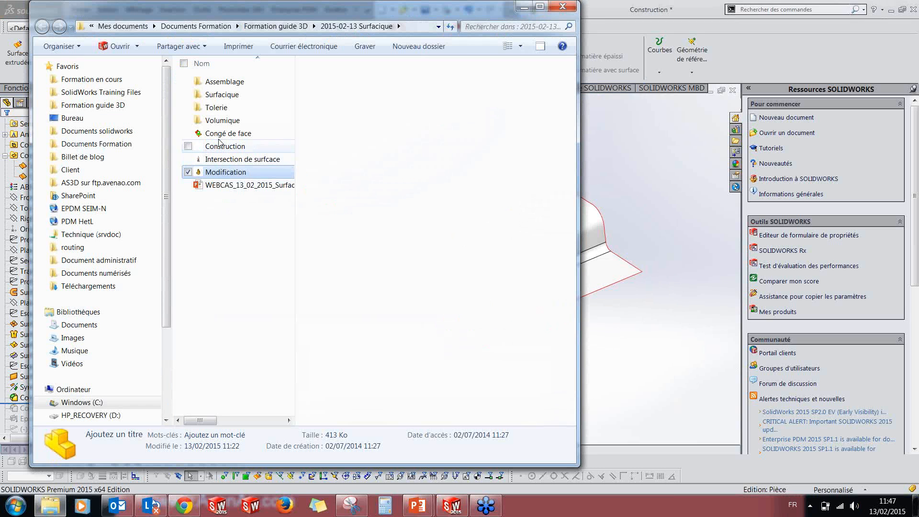
{"action": "left_click", "coordinate": [211, 135]}
{"action": "double_click", "coordinate": [213, 135]}
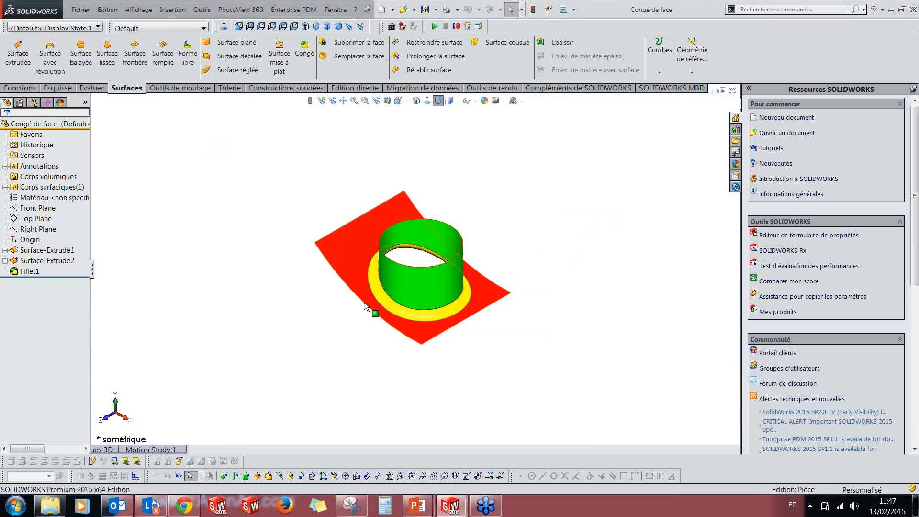
Step: Inspect the face fillet between the cylinder and the curved surface, and view the Fillet1 definition
{"action": "middle_click_drag", "start_coordinate": [311, 341], "coordinate": [361, 323]}
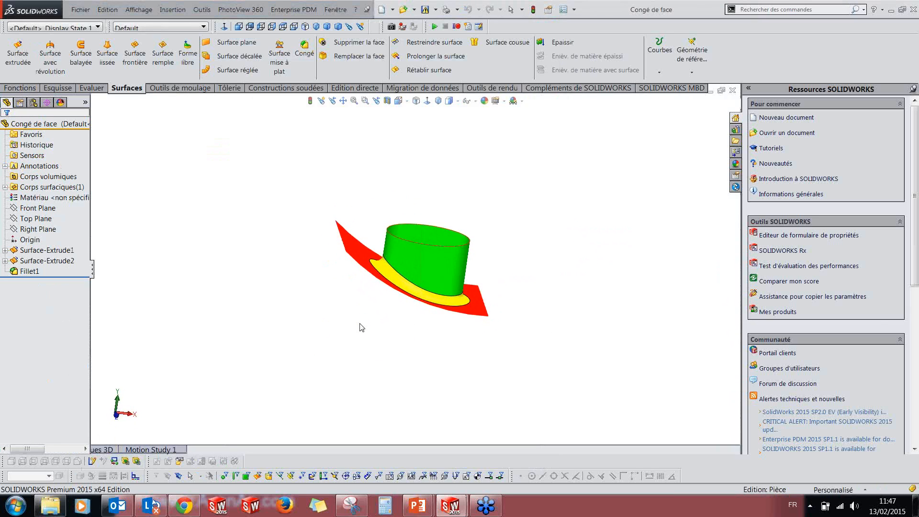
{"action": "left_click", "coordinate": [21, 271]}
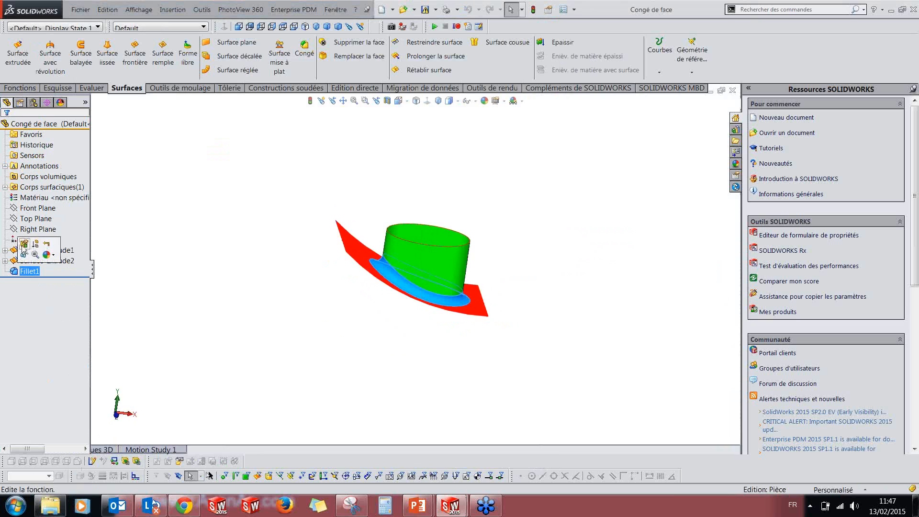
{"action": "left_click", "coordinate": [24, 248]}
{"action": "key", "text": "Return"}
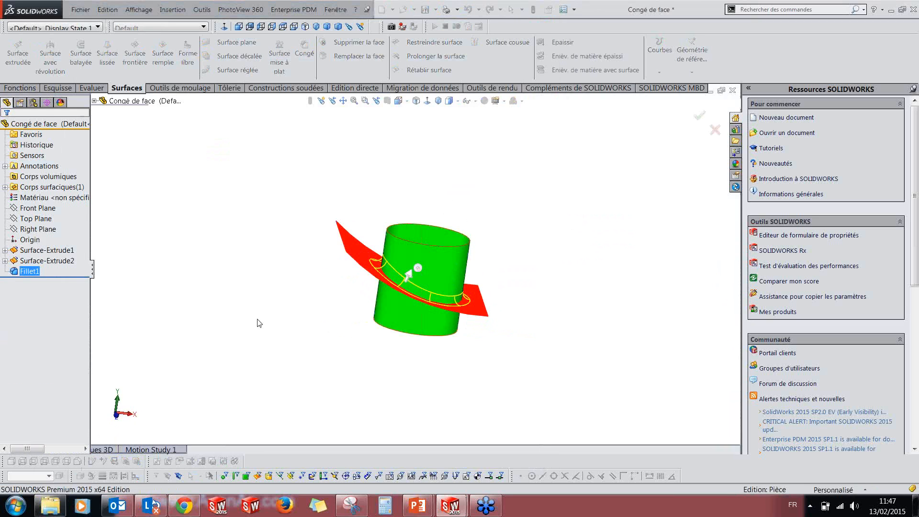
{"action": "middle_click_drag", "start_coordinate": [323, 328], "coordinate": [287, 330]}
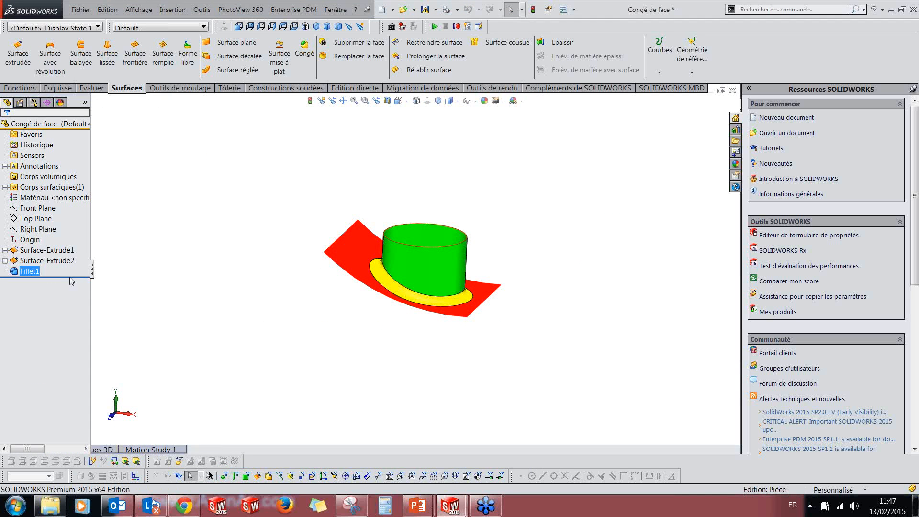
Step: Roll the history back before Fillet1 and display Sketch1 and Sketch2 behind the two surface extrusions
{"action": "left_click_drag", "start_coordinate": [70, 277], "coordinate": [70, 266]}
{"action": "middle_click_drag", "start_coordinate": [404, 359], "coordinate": [419, 326]}
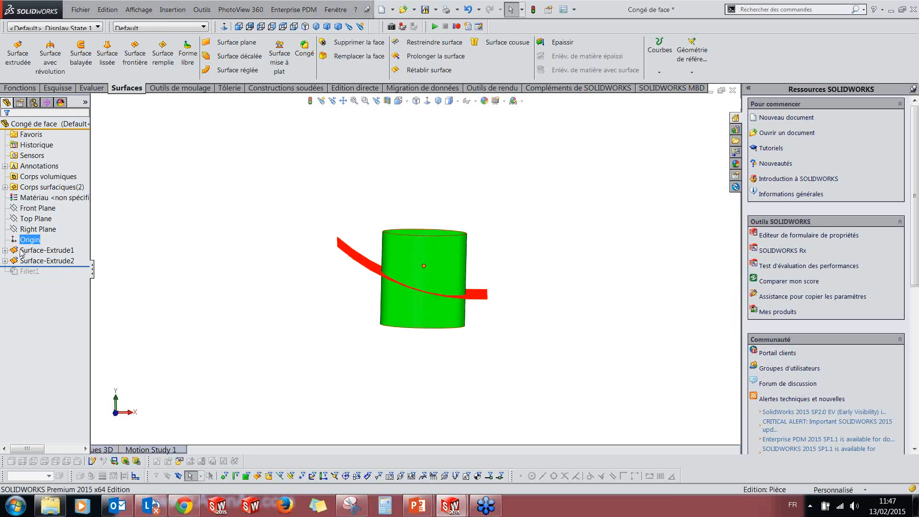
{"action": "left_click", "coordinate": [4, 250]}
{"action": "left_click", "coordinate": [5, 272]}
{"action": "left_click", "coordinate": [44, 260]}
{"action": "left_click", "coordinate": [85, 102]}
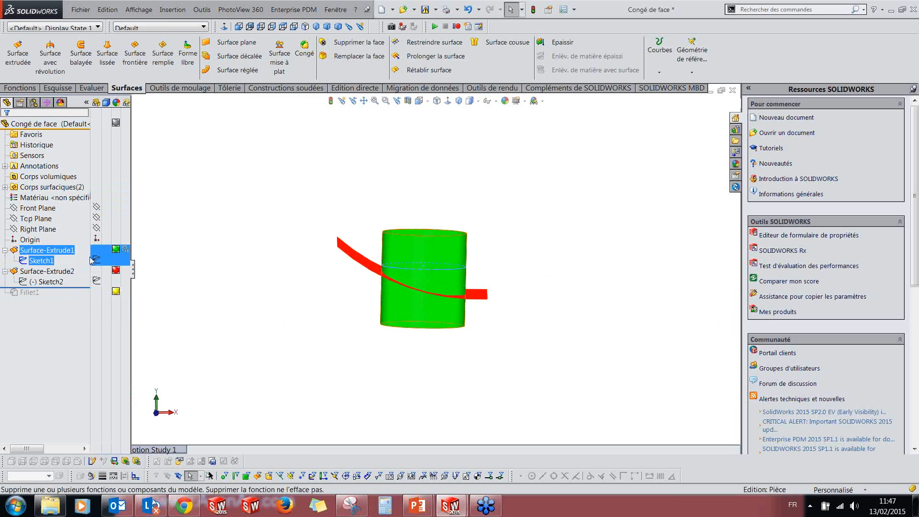
{"action": "mouse_move", "coordinate": [270, 293]}
{"action": "middle_mouse_down"}
{"action": "mouse_move", "coordinate": [275, 320]}
{"action": "mouse_move", "coordinate": [373, 289]}
{"action": "middle_mouse_up"}
{"action": "middle_click_drag", "start_coordinate": [433, 331], "coordinate": [322, 264]}
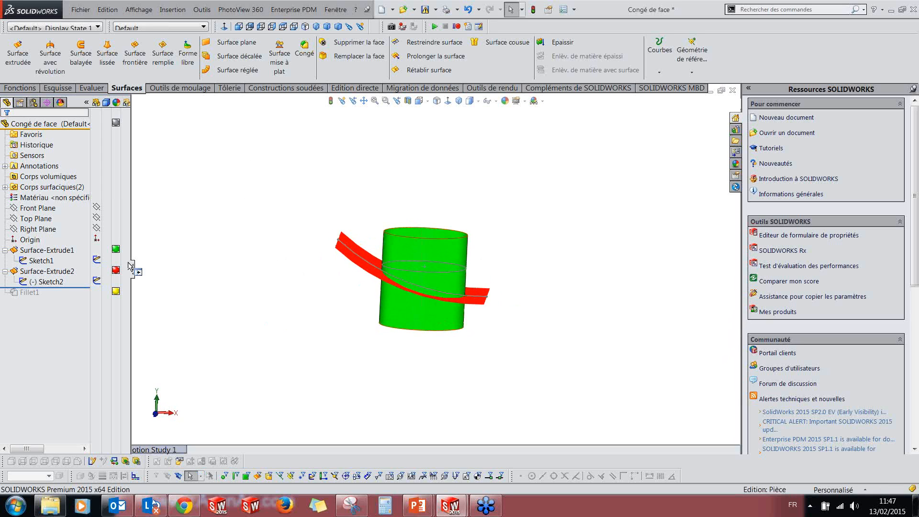
Step: Hide Sketch1 and Sketch2, collapse both surface extrusions in the history, and view the intersecting surfaces
{"action": "left_click", "coordinate": [105, 263]}
{"action": "left_click", "coordinate": [97, 281]}
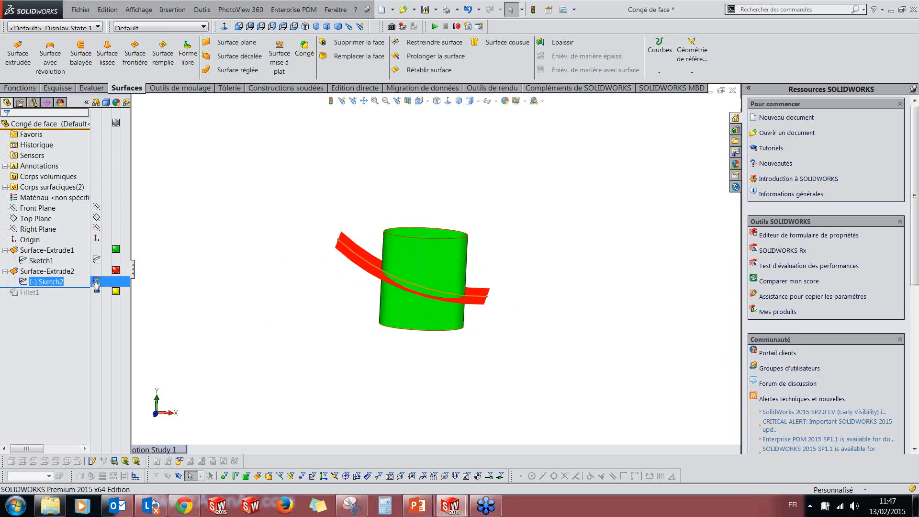
{"action": "left_click", "coordinate": [176, 300]}
{"action": "left_click", "coordinate": [5, 250]}
{"action": "left_click", "coordinate": [6, 261]}
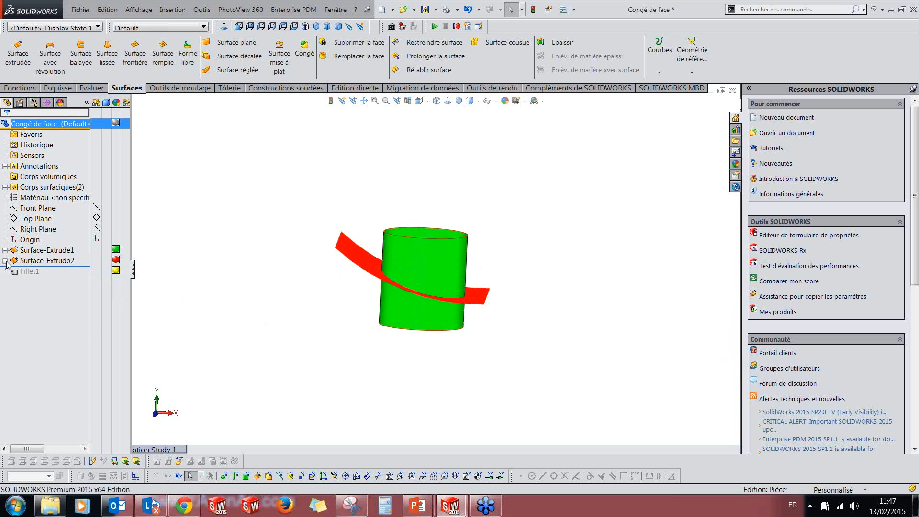
{"action": "middle_click_drag", "start_coordinate": [226, 299], "coordinate": [307, 303]}
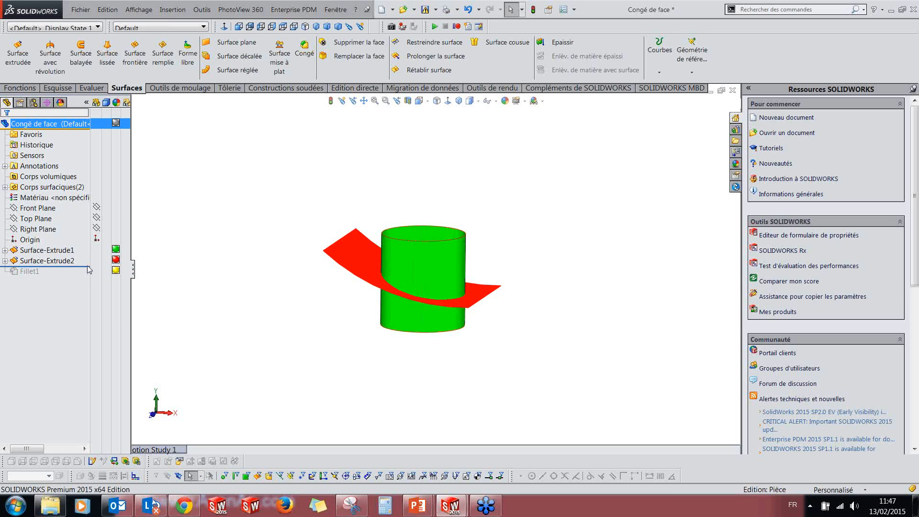
Step: Roll the history forward to include Fillet1 and reverse the fillet direction of its first face set
{"action": "left_click", "coordinate": [84, 267]}
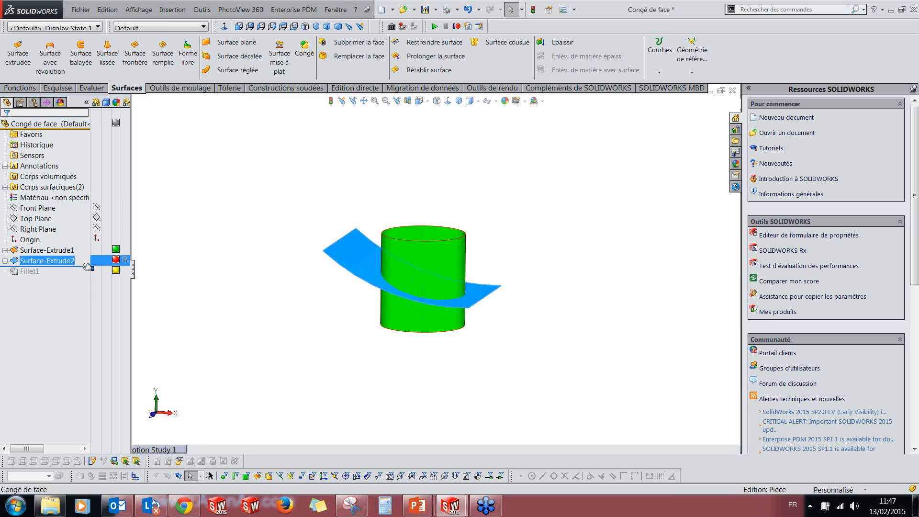
{"action": "left_click_drag", "start_coordinate": [87, 267], "coordinate": [47, 279]}
{"action": "left_click", "coordinate": [30, 270]}
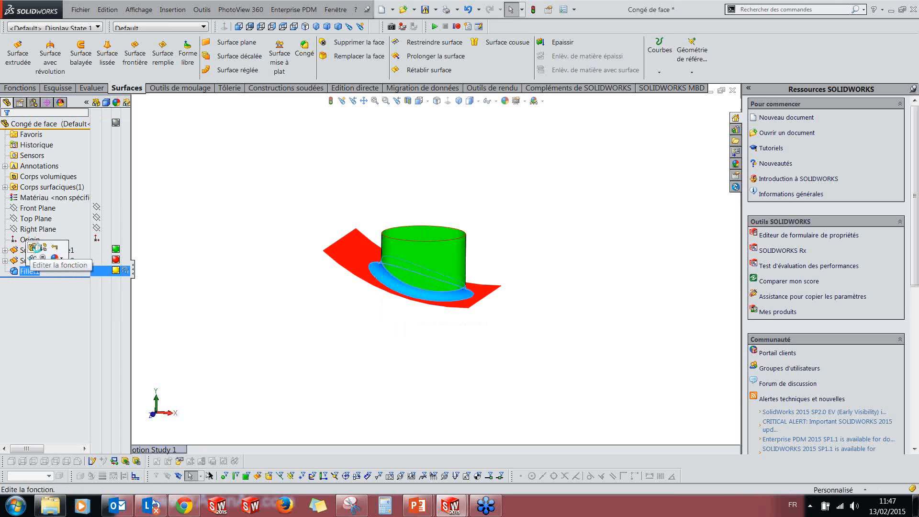
{"action": "left_click", "coordinate": [35, 248]}
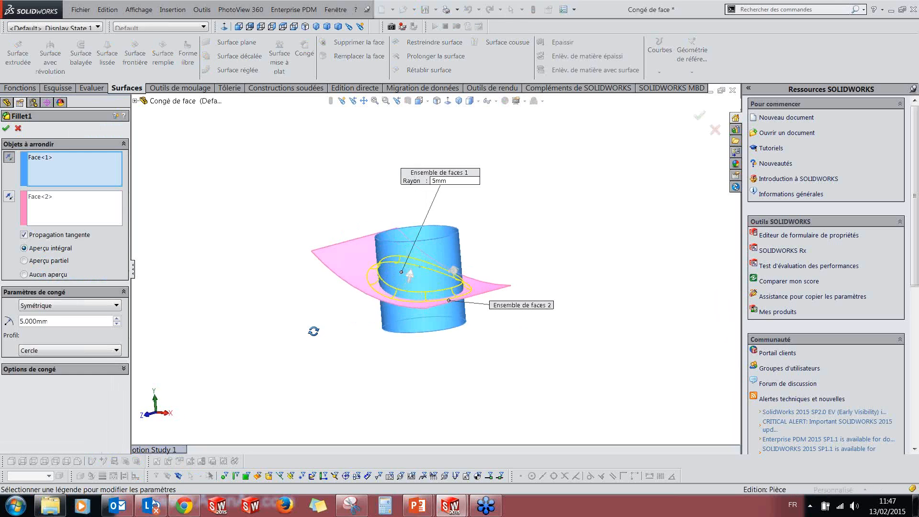
{"action": "middle_click_drag", "start_coordinate": [314, 331], "coordinate": [329, 337]}
{"action": "middle_click_drag", "start_coordinate": [300, 303], "coordinate": [295, 326]}
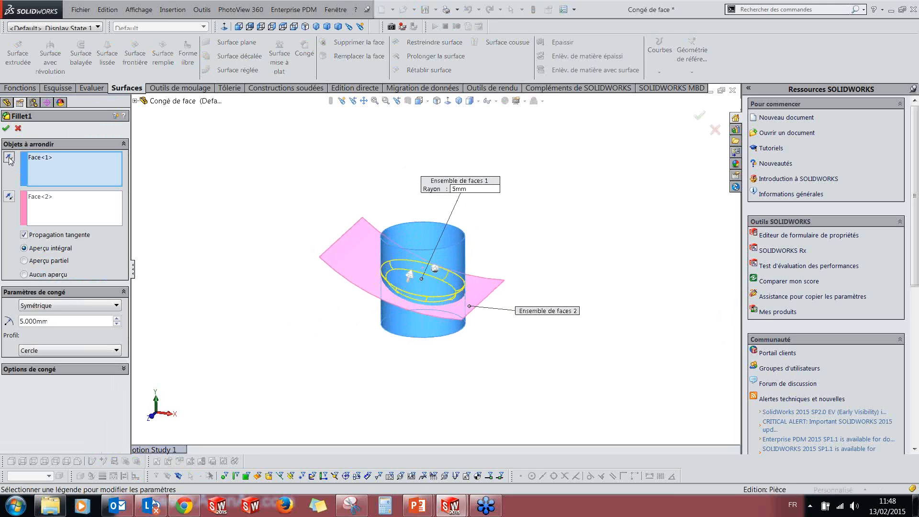
{"action": "middle_click_drag", "start_coordinate": [209, 266], "coordinate": [307, 293]}
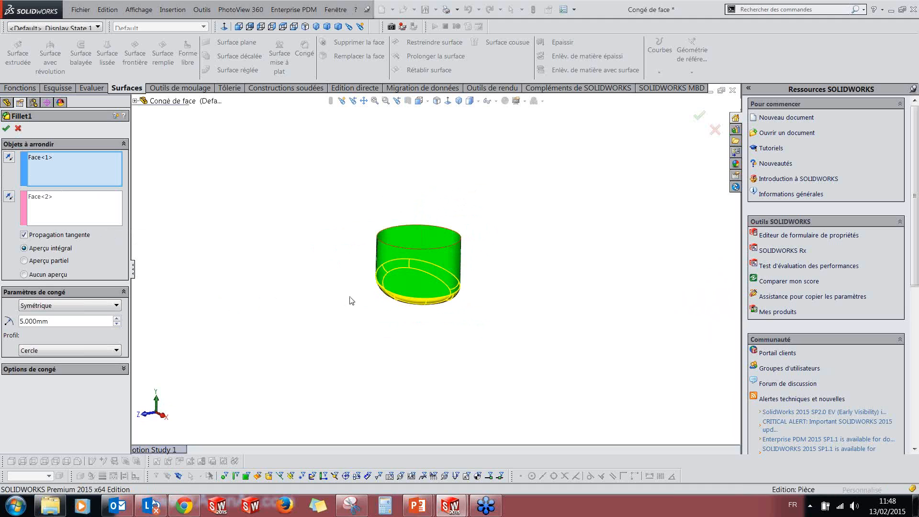
{"action": "key", "text": "Return"}
{"action": "middle_click_drag", "start_coordinate": [396, 311], "coordinate": [417, 259]}
Step: Edit Fillet1 to reverse the direction of its second face set, and inspect the rebuilt surface
{"action": "left_click", "coordinate": [28, 324]}
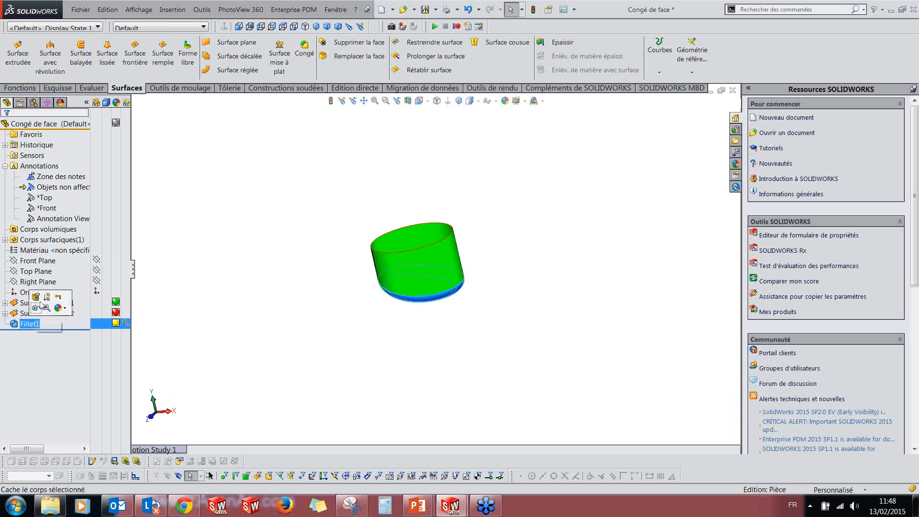
{"action": "left_click", "coordinate": [41, 297]}
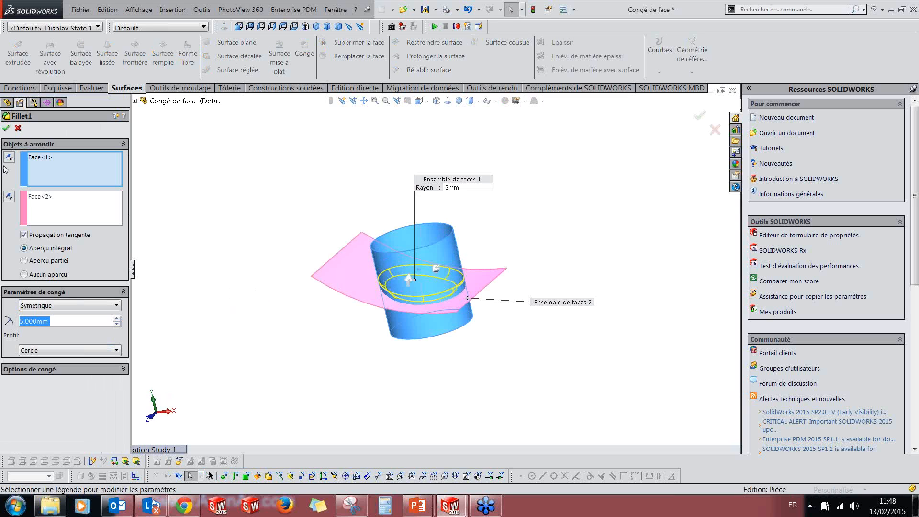
{"action": "left_click", "coordinate": [8, 197]}
{"action": "middle_click_drag", "start_coordinate": [343, 303], "coordinate": [321, 271]}
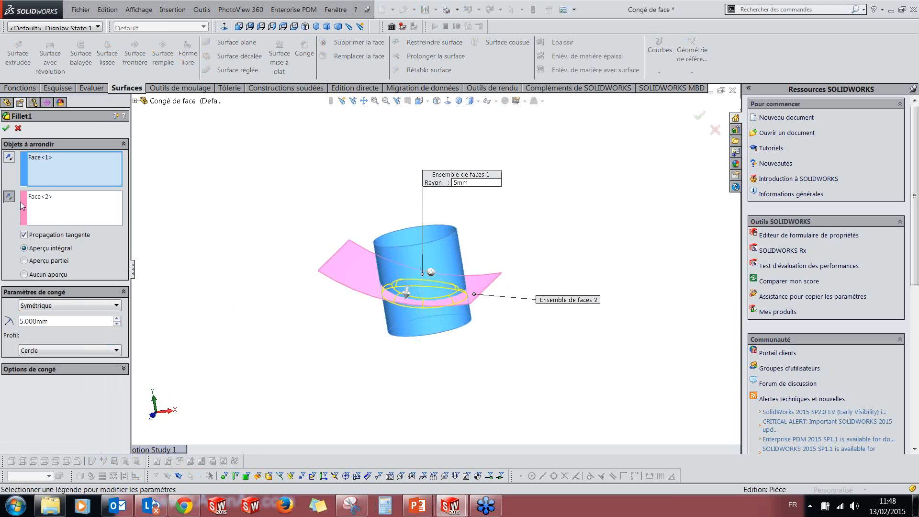
{"action": "middle_click_drag", "start_coordinate": [330, 323], "coordinate": [415, 313]}
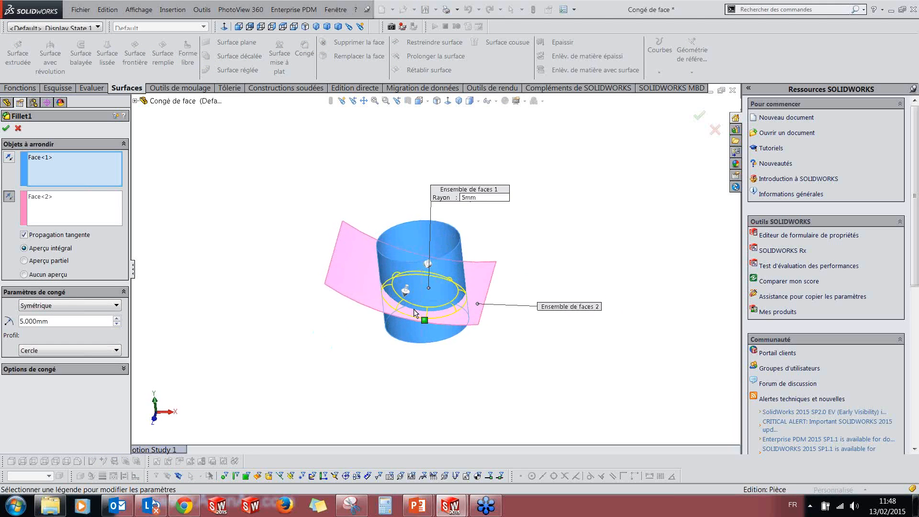
{"action": "middle_click_drag", "start_coordinate": [308, 357], "coordinate": [313, 317]}
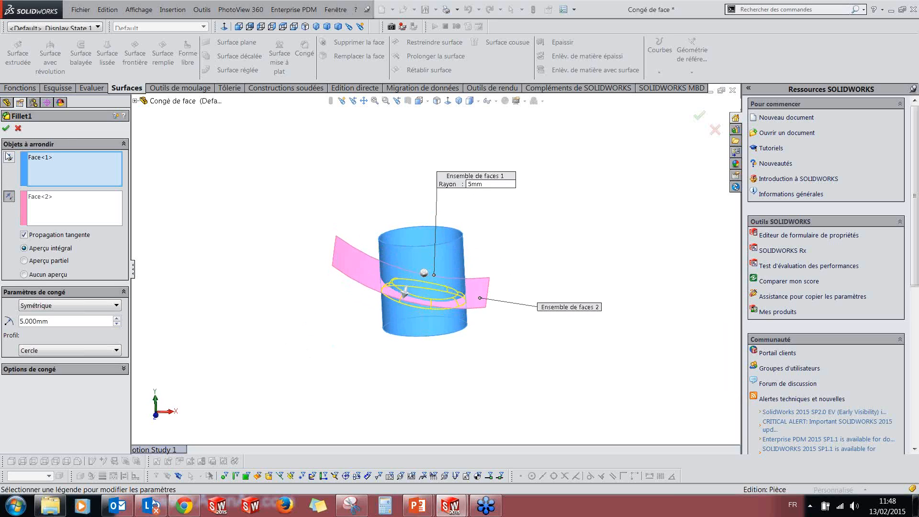
{"action": "left_click", "coordinate": [6, 129]}
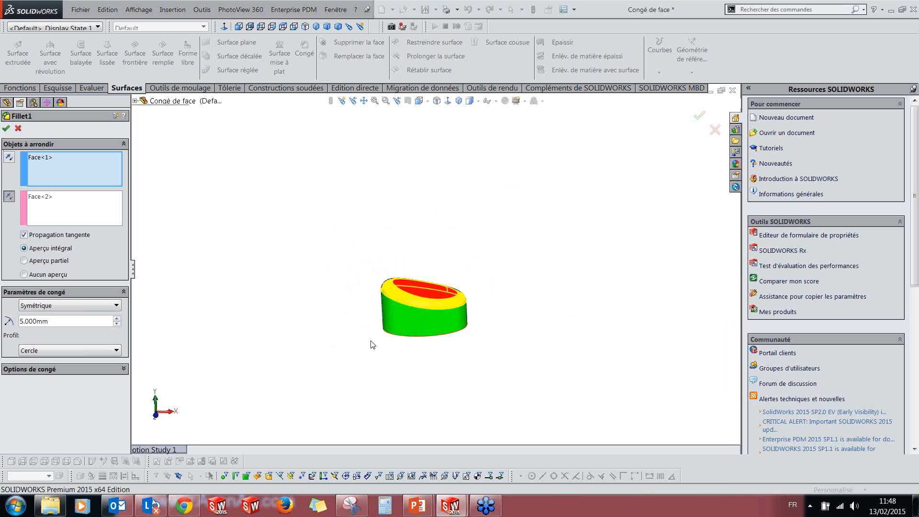
{"action": "middle_click_drag", "start_coordinate": [355, 367], "coordinate": [369, 334]}
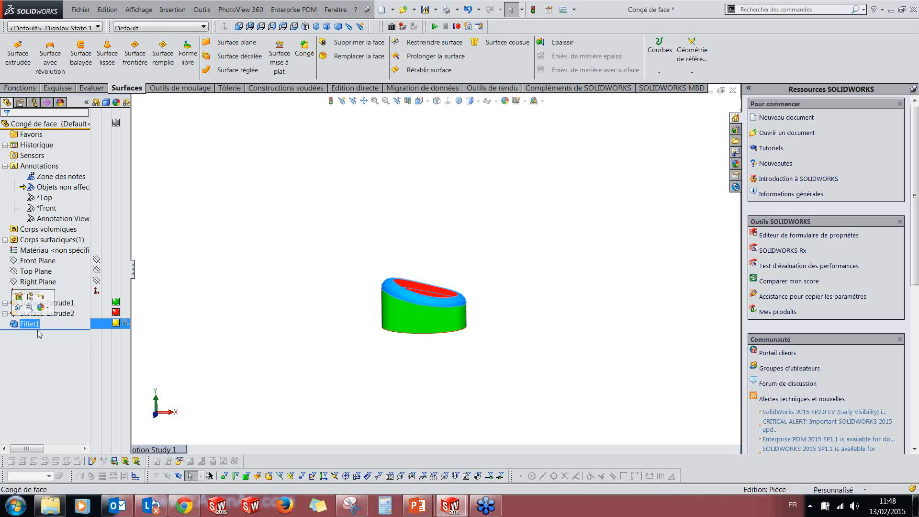
Step: Examine the face fillet between the green cylindrical surface and the red top surface from several angles
{"action": "left_click", "coordinate": [429, 363]}
{"action": "middle_click_drag", "start_coordinate": [429, 362], "coordinate": [395, 401]}
{"action": "scroll", "coordinate": [402, 296], "scroll_direction": "down", "scroll_amount": 3}
{"action": "middle_click_drag", "start_coordinate": [403, 296], "coordinate": [371, 319]}
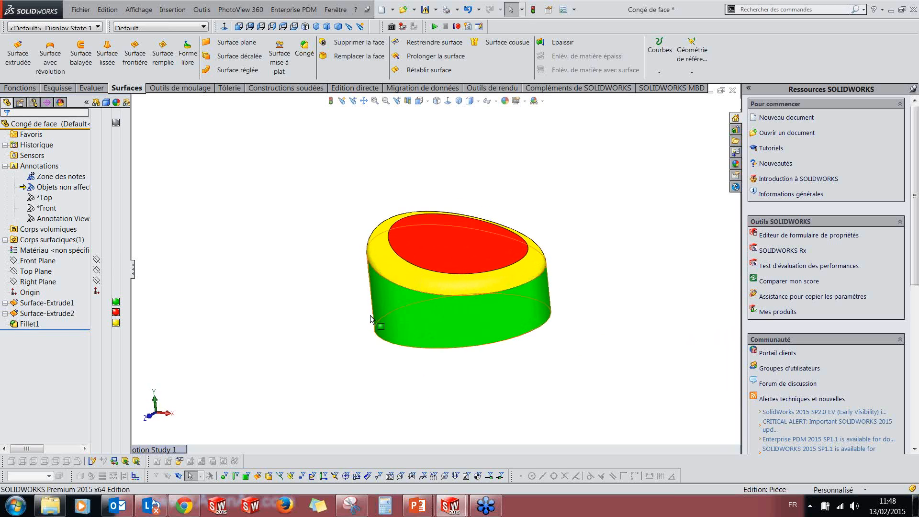
{"action": "middle_click_drag", "start_coordinate": [322, 343], "coordinate": [317, 335]}
{"action": "middle_click_drag", "start_coordinate": [311, 328], "coordinate": [319, 342]}
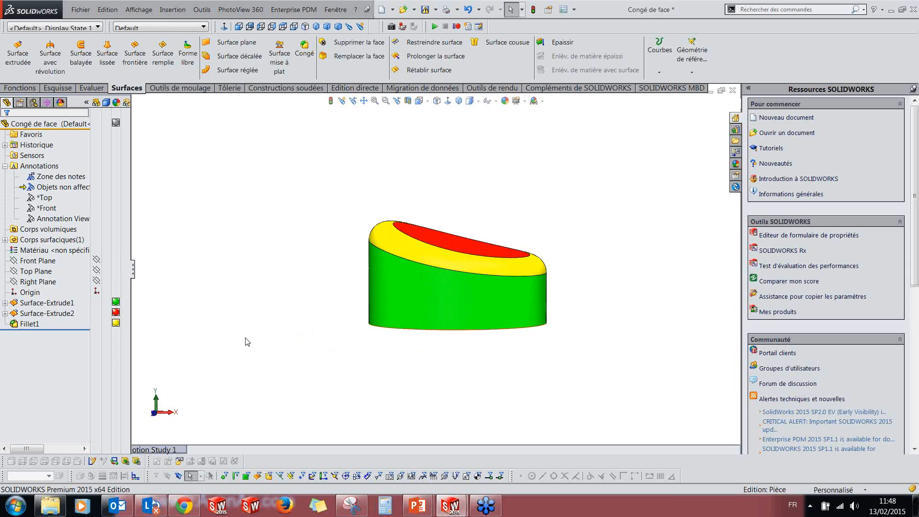
Step: Edit Fillet1 to reverse the directions of both face sets, and view the rebuilt flange around the cylinder
{"action": "left_click", "coordinate": [28, 323]}
{"action": "middle_click_drag", "start_coordinate": [290, 318], "coordinate": [327, 348]}
{"action": "middle_click_drag", "start_coordinate": [354, 318], "coordinate": [331, 316]}
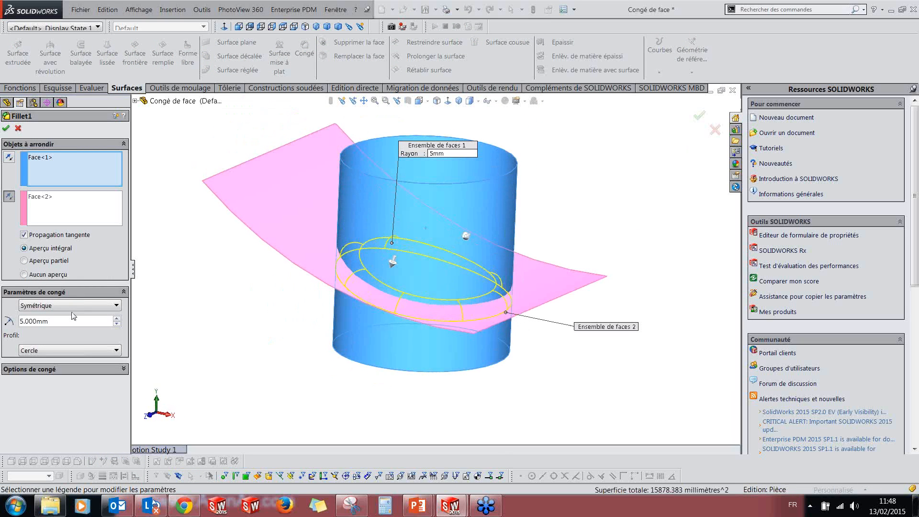
{"action": "left_click", "coordinate": [9, 199]}
{"action": "left_click", "coordinate": [8, 158]}
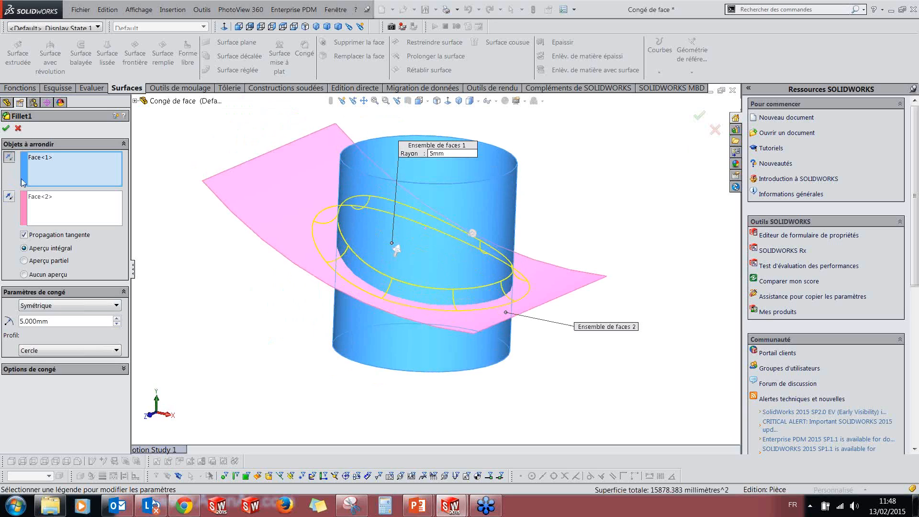
{"action": "left_click", "coordinate": [7, 129]}
{"action": "left_click", "coordinate": [306, 349]}
{"action": "middle_click_drag", "start_coordinate": [369, 374], "coordinate": [371, 387]}
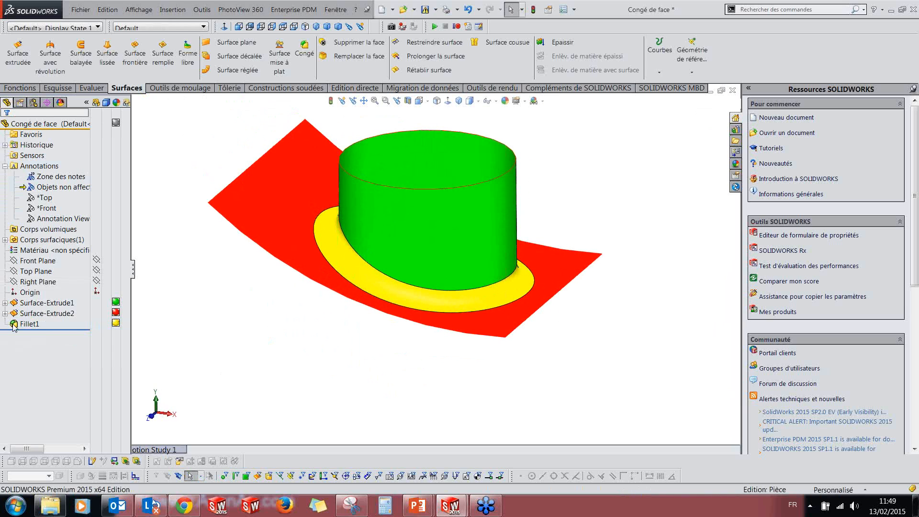
Step: Close the Congé de face part, saving all modified documents and accepting conversion to the current version
{"action": "left_click", "coordinate": [732, 90]}
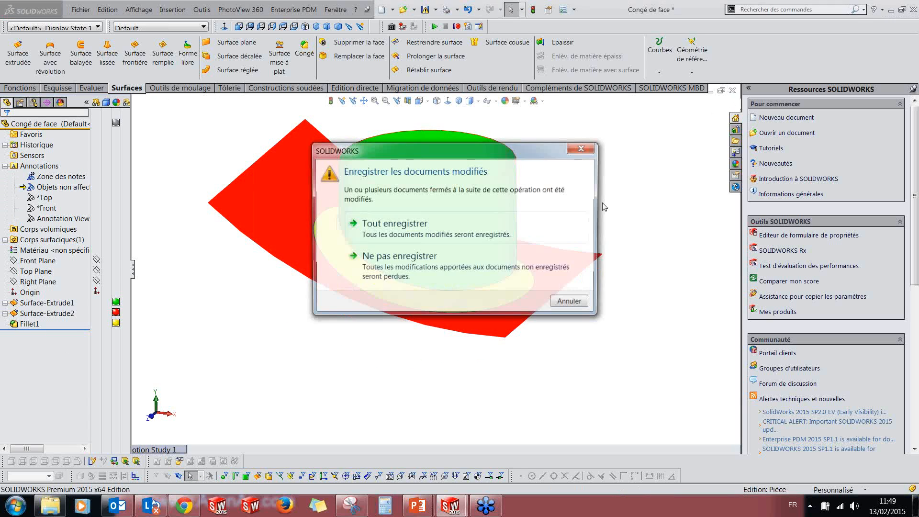
{"action": "left_click", "coordinate": [372, 229]}
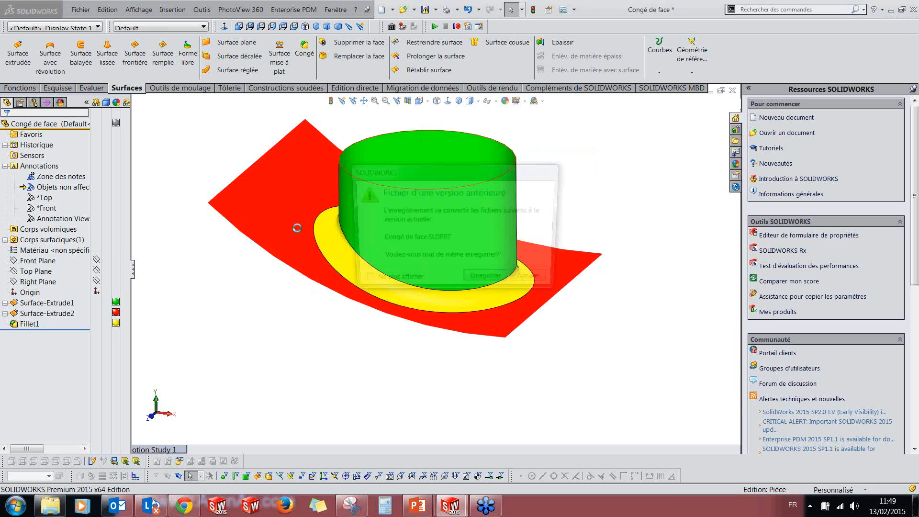
{"action": "left_click", "coordinate": [495, 285]}
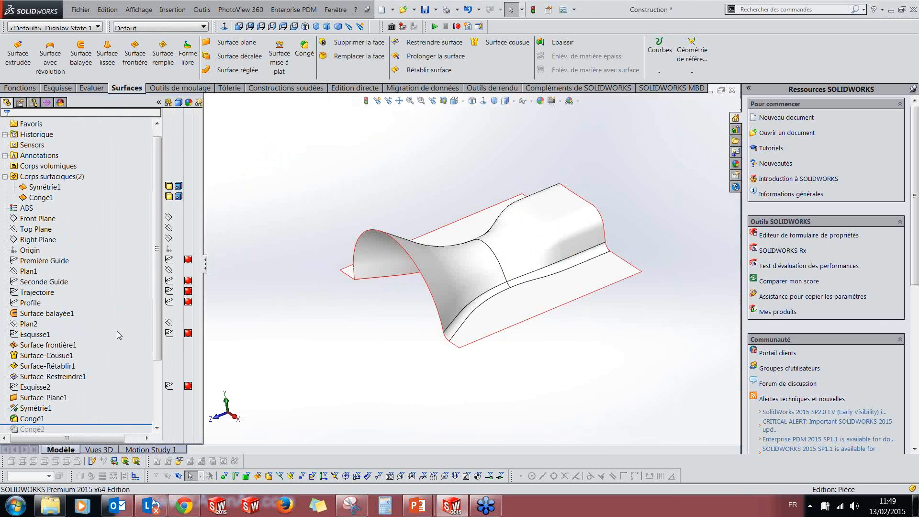
Step: Open the Congé1 definition in the Construction part to review its two face sets, and close it unchanged
{"action": "scroll", "coordinate": [157, 330], "scroll_direction": "down", "scroll_amount": 2}
{"action": "middle_click_drag", "start_coordinate": [423, 355], "coordinate": [438, 337]}
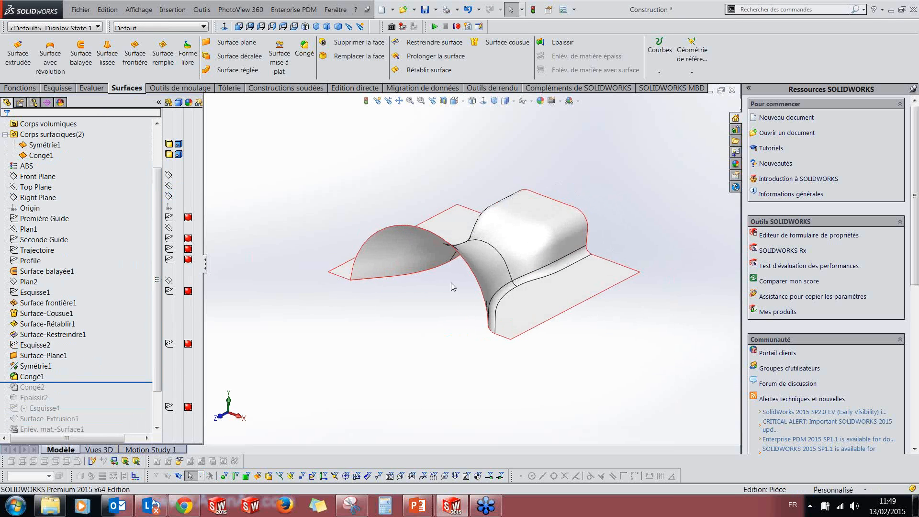
{"action": "left_click", "coordinate": [22, 376]}
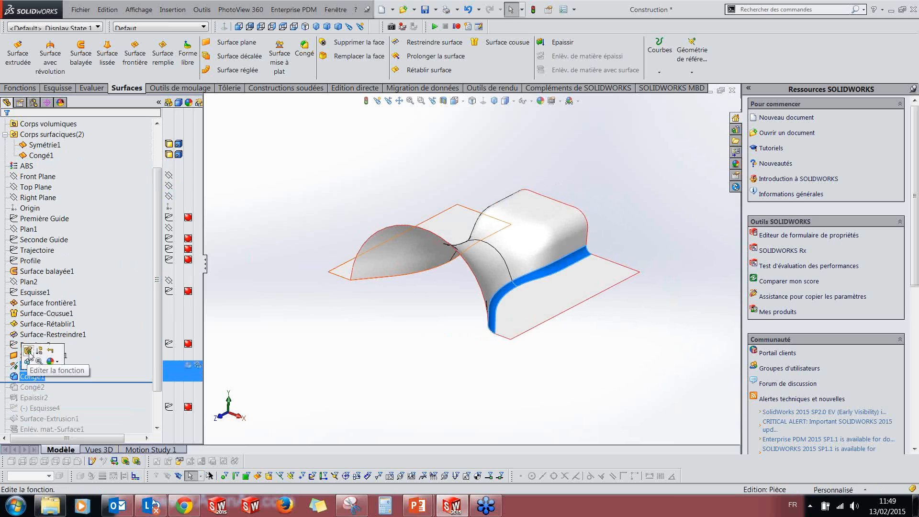
{"action": "left_click", "coordinate": [35, 365]}
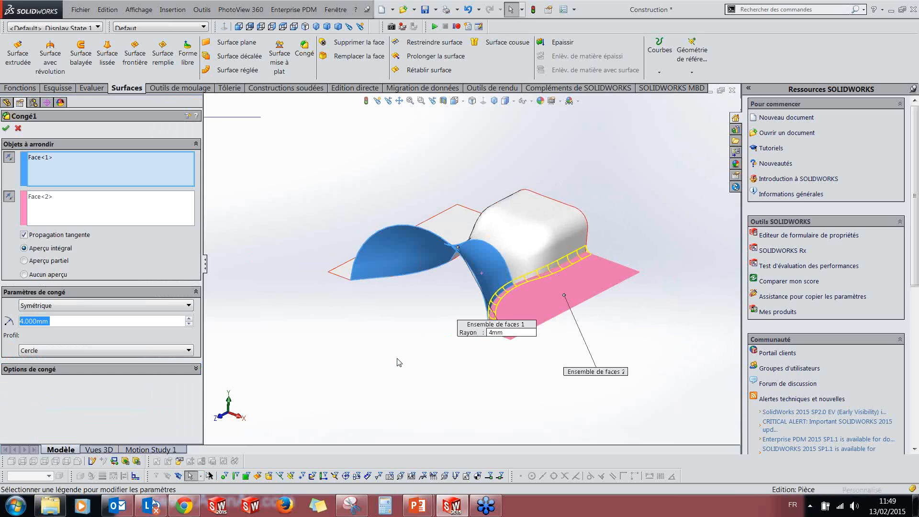
{"action": "left_click", "coordinate": [7, 130]}
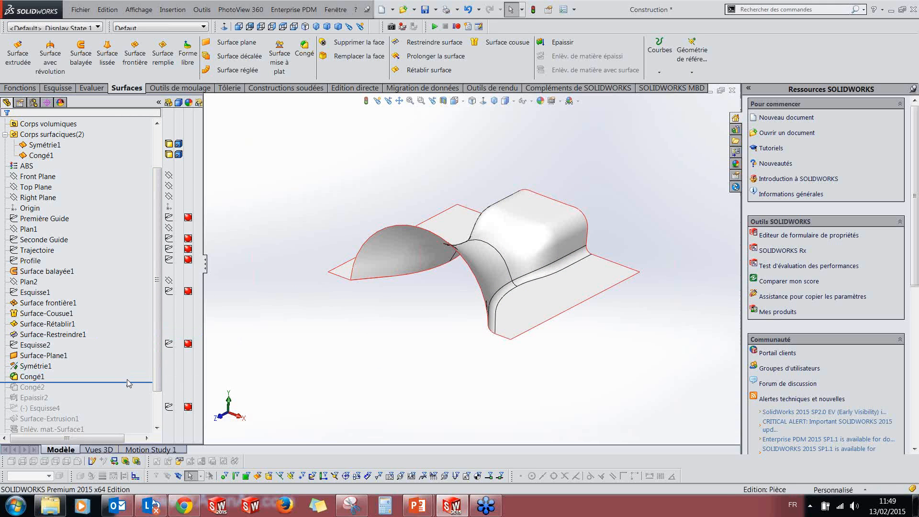
Step: Roll the Construction history forward to include Congé2 and highlight its resulting surface body
{"action": "left_click_drag", "start_coordinate": [130, 386], "coordinate": [131, 396]}
{"action": "mouse_move", "coordinate": [390, 309]}
{"action": "middle_mouse_down"}
{"action": "mouse_move", "coordinate": [408, 343]}
{"action": "mouse_move", "coordinate": [387, 296]}
{"action": "middle_mouse_up"}
{"action": "left_click", "coordinate": [42, 145]}
{"action": "mouse_move", "coordinate": [326, 254]}
{"action": "middle_mouse_down"}
{"action": "mouse_move", "coordinate": [394, 254]}
{"action": "mouse_move", "coordinate": [377, 267]}
{"action": "mouse_move", "coordinate": [334, 261]}
{"action": "mouse_move", "coordinate": [334, 244]}
{"action": "middle_mouse_up"}
{"action": "left_click", "coordinate": [333, 260]}
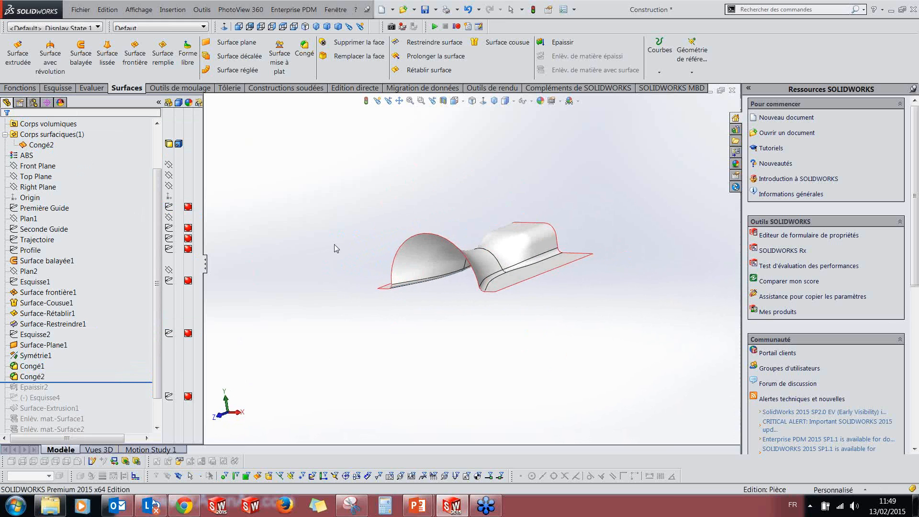
{"action": "left_click", "coordinate": [486, 505]}
{"action": "left_click", "coordinate": [459, 403]}
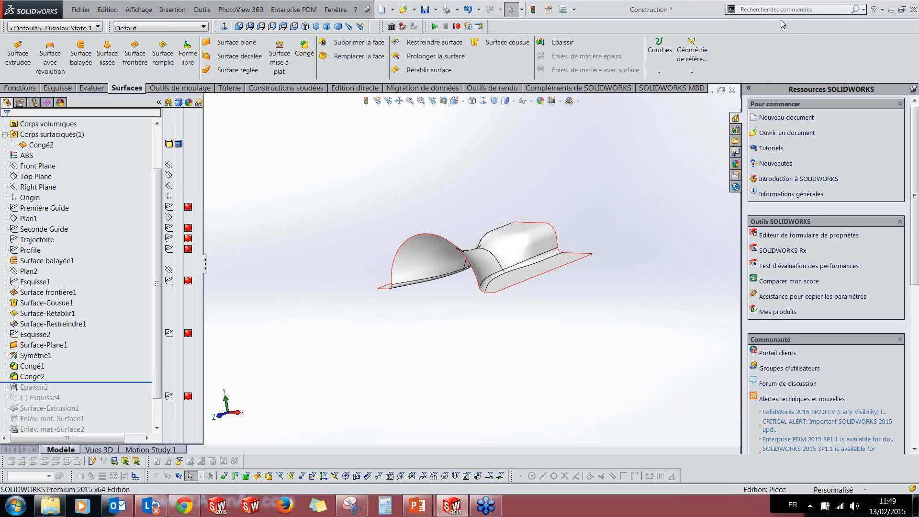
Step: Roll the history forward to include Epaissir2 and expand the solid bodies folder to show its body
{"action": "middle_click_drag", "start_coordinate": [521, 201], "coordinate": [672, 296]}
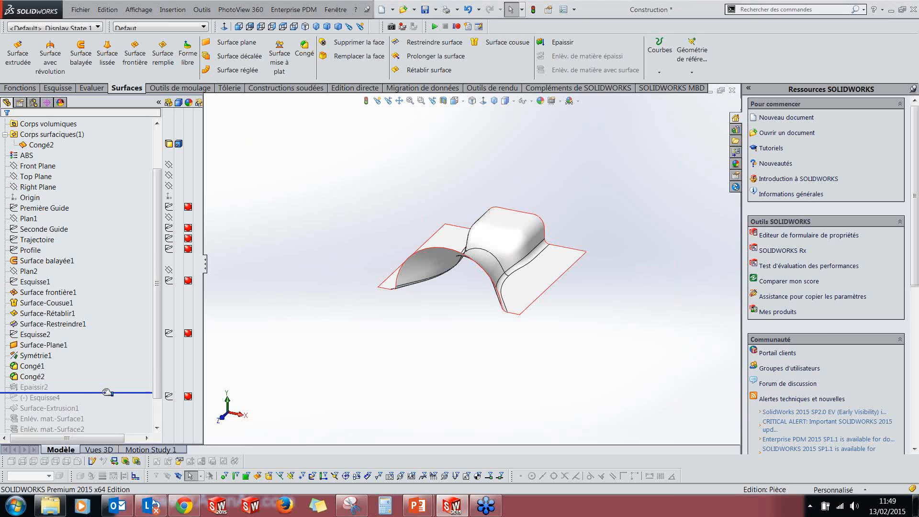
{"action": "middle_click_drag", "start_coordinate": [507, 262], "coordinate": [441, 335]}
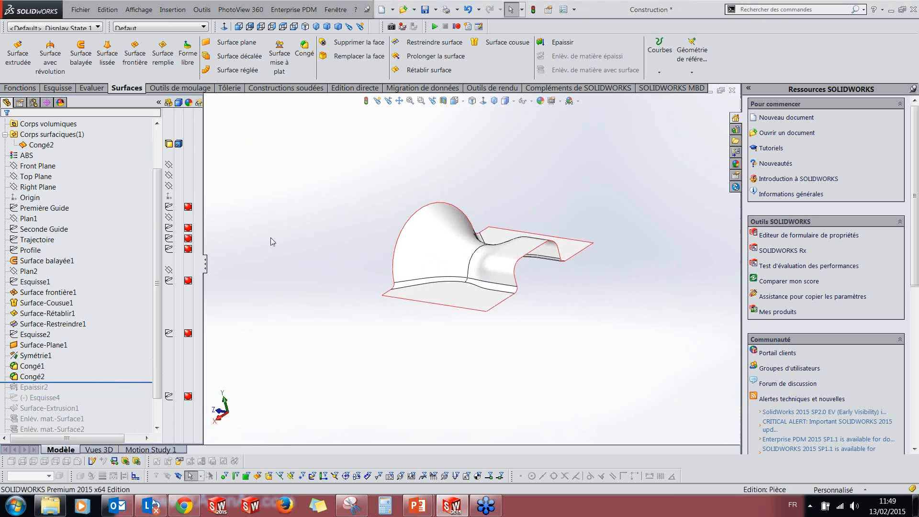
{"action": "middle_click_drag", "start_coordinate": [370, 329], "coordinate": [472, 318]}
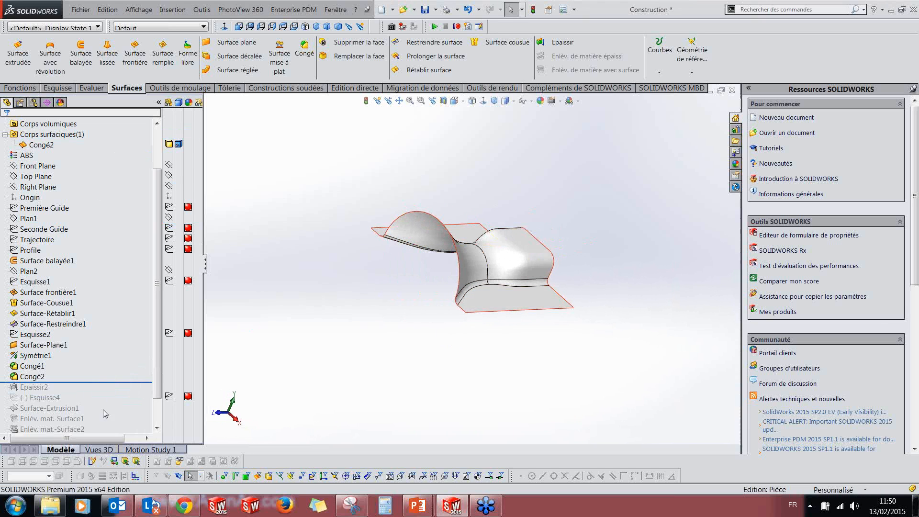
{"action": "left_click_drag", "start_coordinate": [93, 381], "coordinate": [94, 391]}
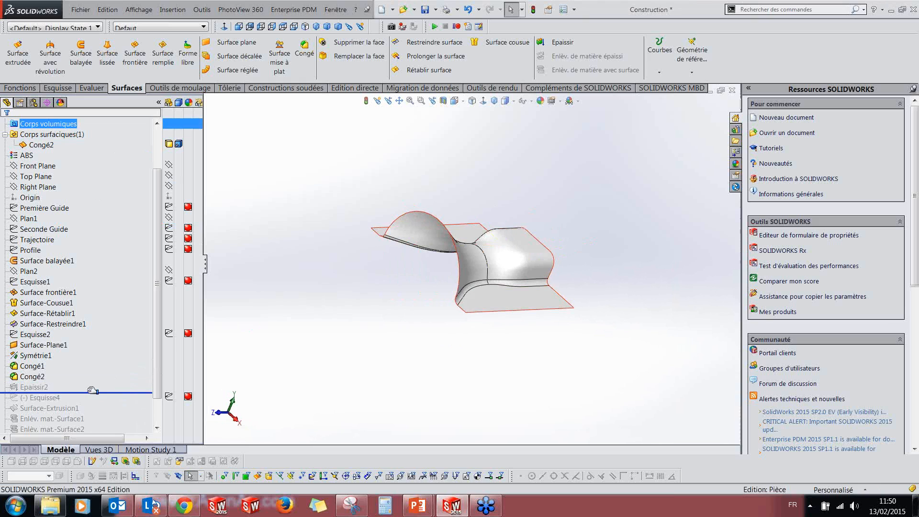
{"action": "middle_click_drag", "start_coordinate": [476, 359], "coordinate": [463, 276]}
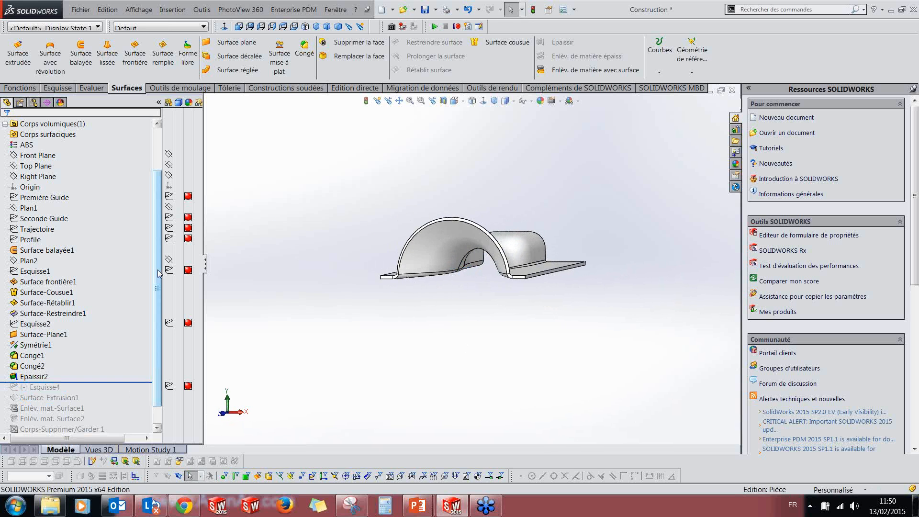
{"action": "left_click_drag", "start_coordinate": [159, 271], "coordinate": [159, 217]}
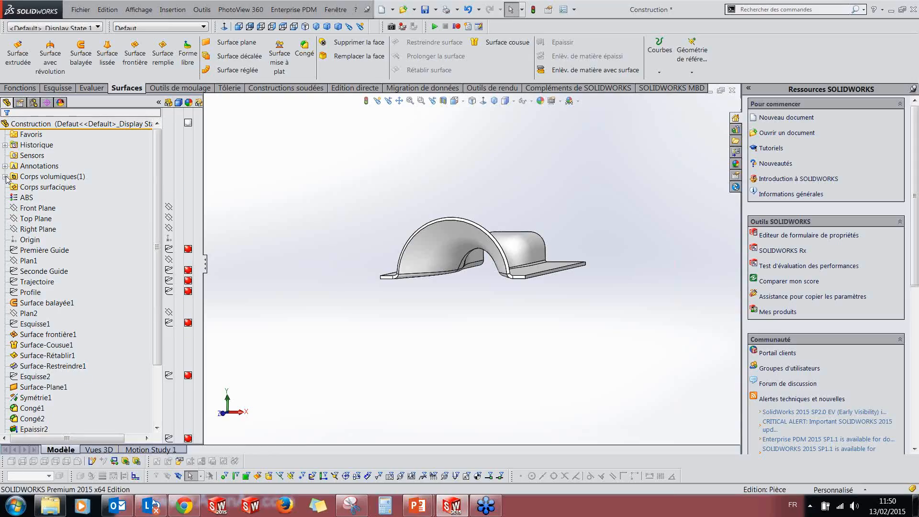
{"action": "middle_click_drag", "start_coordinate": [455, 323], "coordinate": [433, 335]}
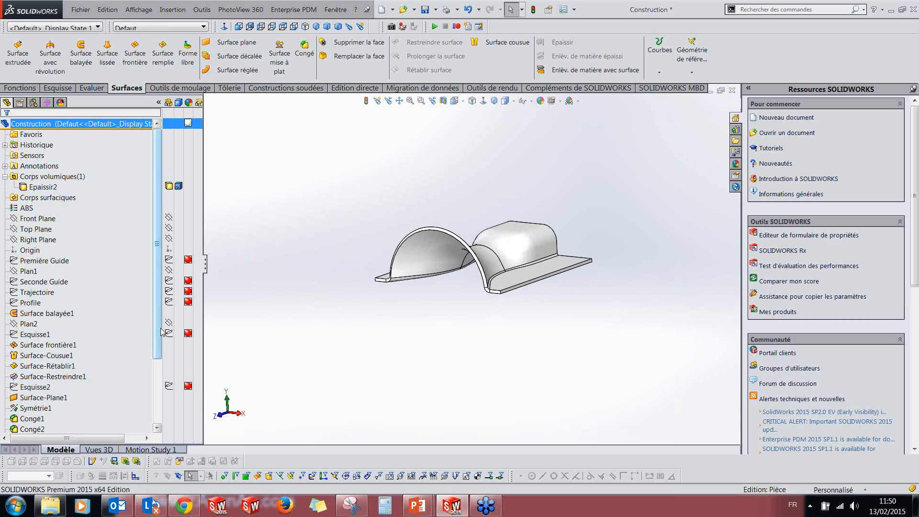
Step: Highlight Epaissir2, and roll the history back before it and forward again to compare the surface with the thickened solid
{"action": "scroll", "coordinate": [157, 341], "scroll_direction": "down", "scroll_amount": 3}
{"action": "left_click", "coordinate": [33, 355]}
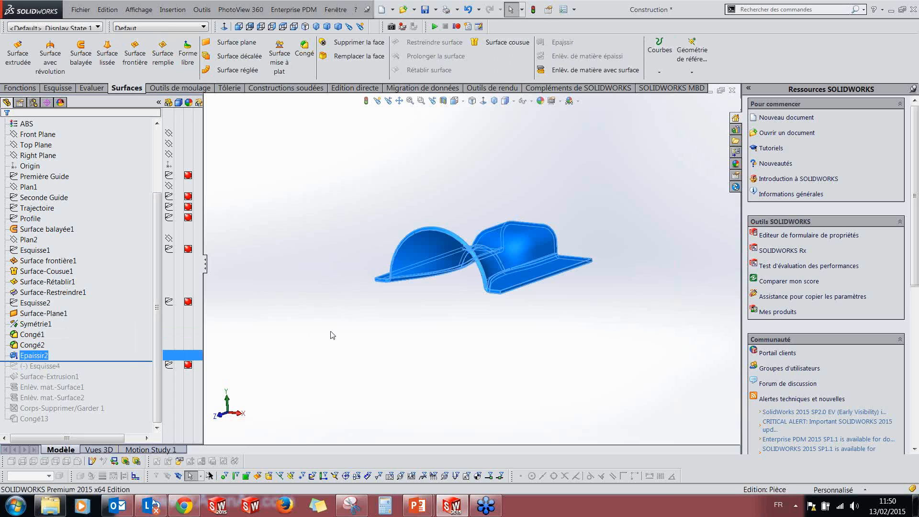
{"action": "mouse_move", "coordinate": [127, 351]}
{"action": "left_mouse_down"}
{"action": "mouse_move", "coordinate": [123, 363]}
{"action": "mouse_move", "coordinate": [127, 351]}
{"action": "left_mouse_up"}
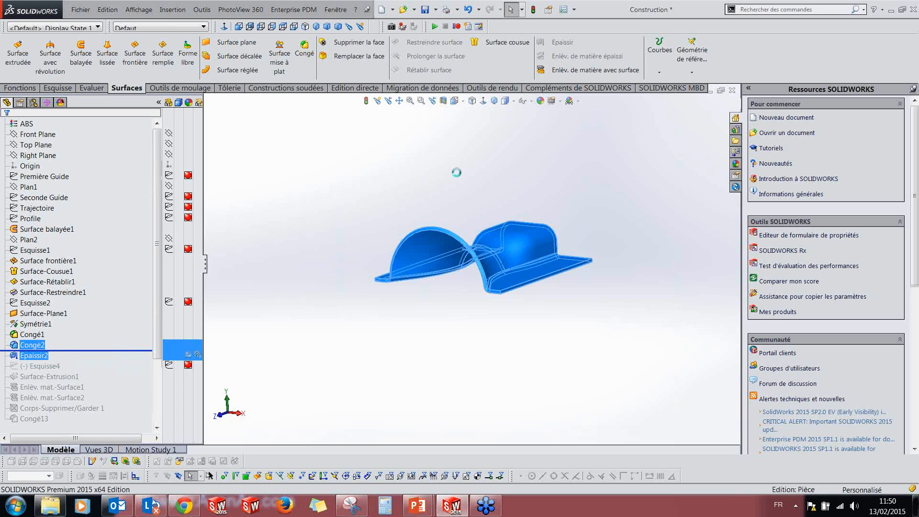
{"action": "middle_click_drag", "start_coordinate": [341, 303], "coordinate": [338, 321]}
{"action": "left_click_drag", "start_coordinate": [99, 350], "coordinate": [100, 360]}
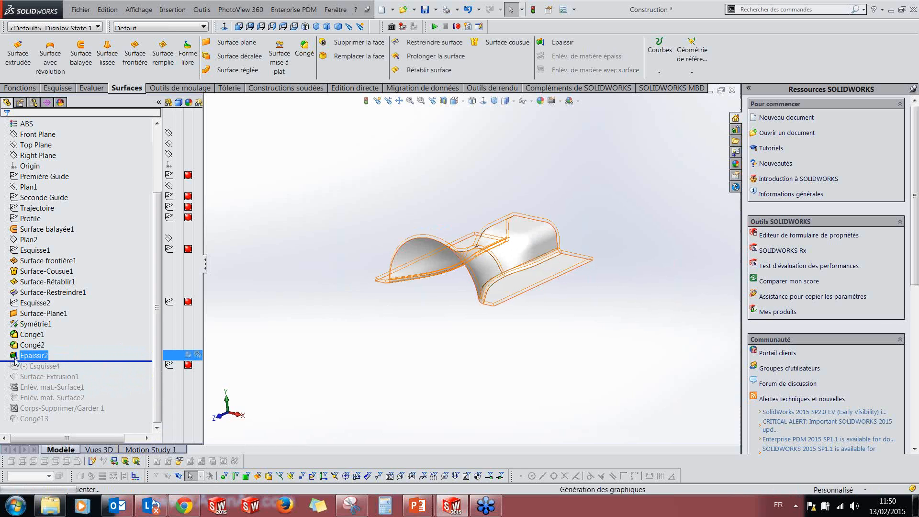
Step: Open Epaissir2 for editing, preview the thickness on each side and on both sides of Congé2, and cancel the edit
{"action": "left_click", "coordinate": [29, 355]}
{"action": "left_click", "coordinate": [22, 341]}
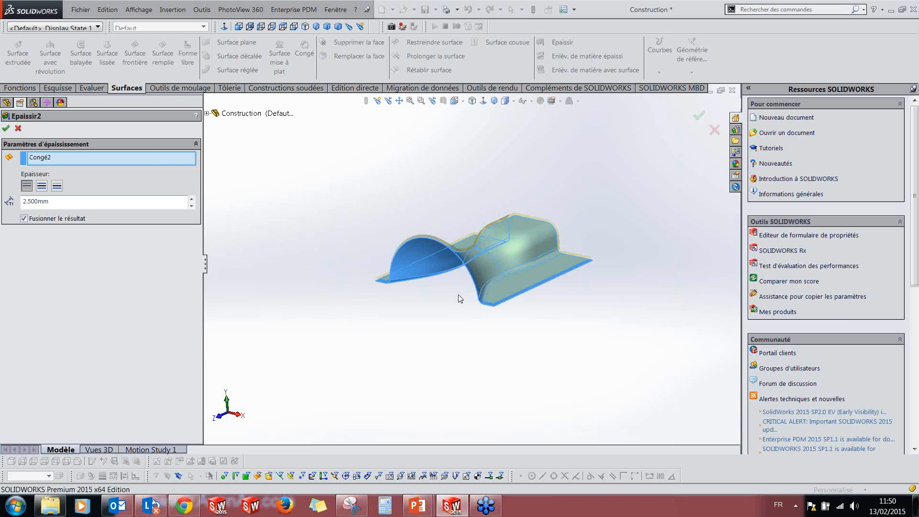
{"action": "middle_click_drag", "start_coordinate": [461, 299], "coordinate": [445, 302]}
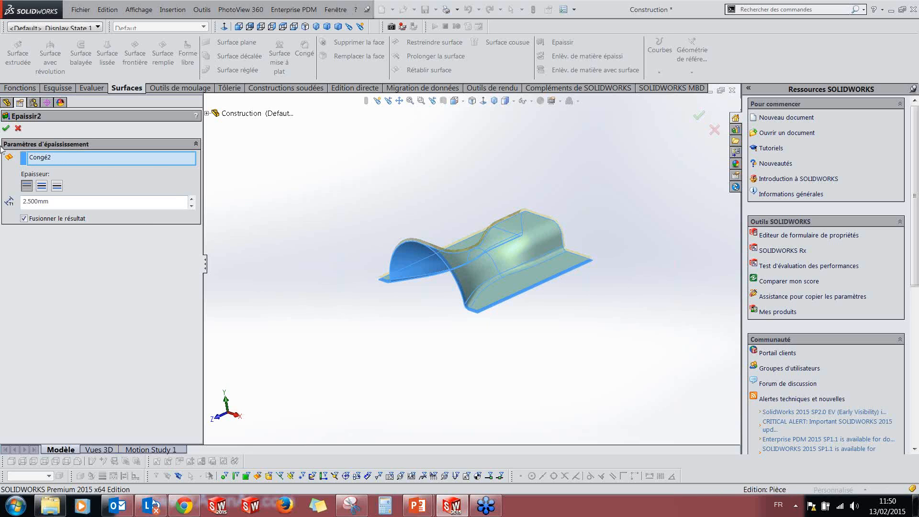
{"action": "mouse_move", "coordinate": [381, 319]}
{"action": "middle_mouse_down"}
{"action": "mouse_move", "coordinate": [402, 314]}
{"action": "mouse_move", "coordinate": [386, 323]}
{"action": "middle_mouse_up"}
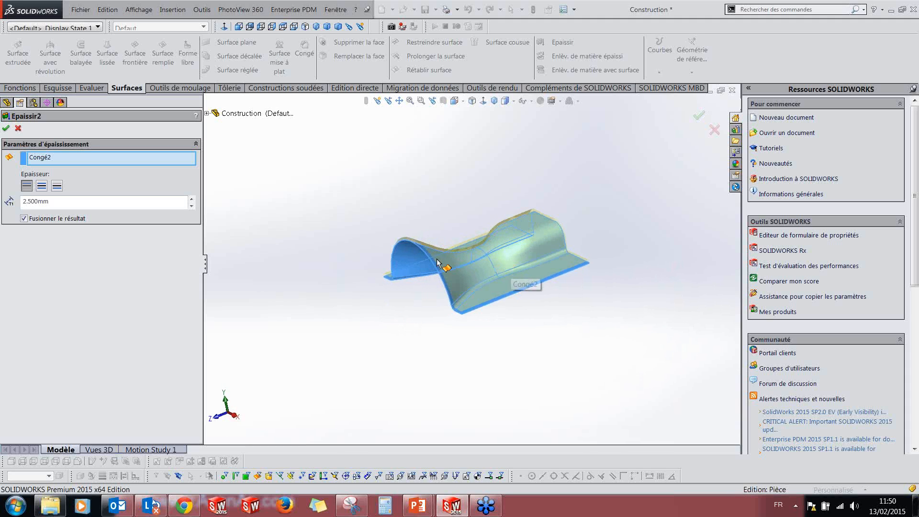
{"action": "mouse_move", "coordinate": [331, 268]}
{"action": "middle_mouse_down"}
{"action": "mouse_move", "coordinate": [319, 253]}
{"action": "mouse_move", "coordinate": [336, 260]}
{"action": "middle_mouse_up"}
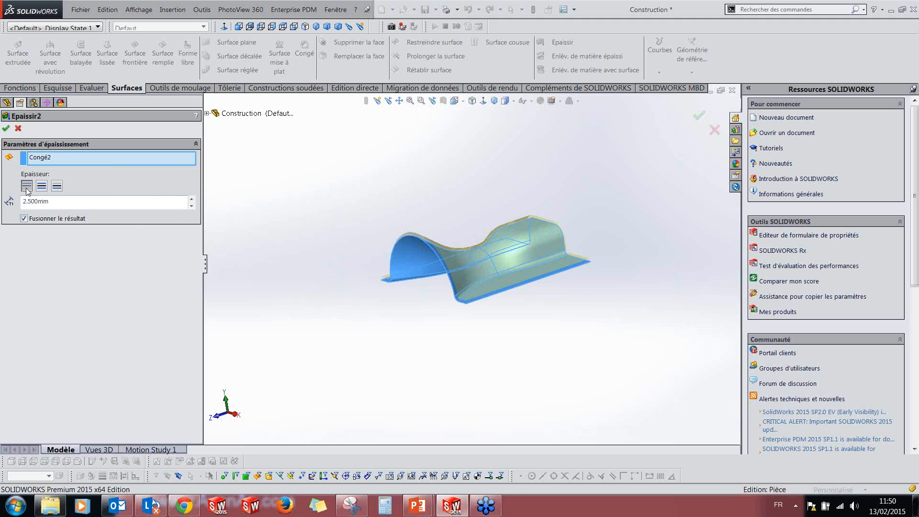
{"action": "left_click", "coordinate": [44, 189]}
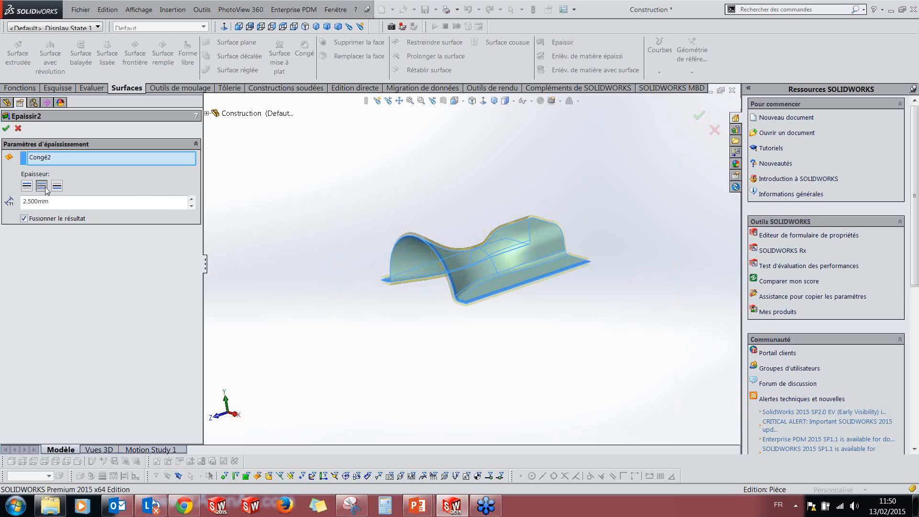
{"action": "left_click", "coordinate": [56, 189]}
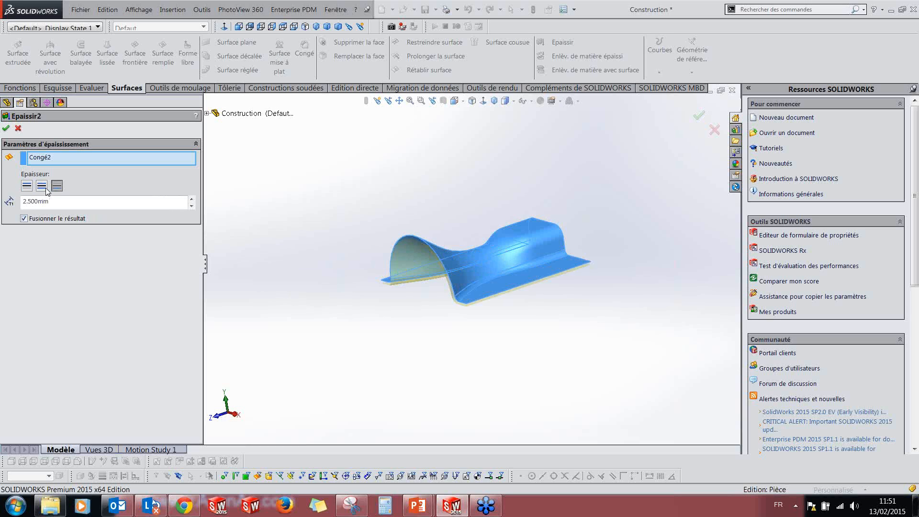
{"action": "left_click", "coordinate": [41, 186]}
{"action": "left_click", "coordinate": [27, 186]}
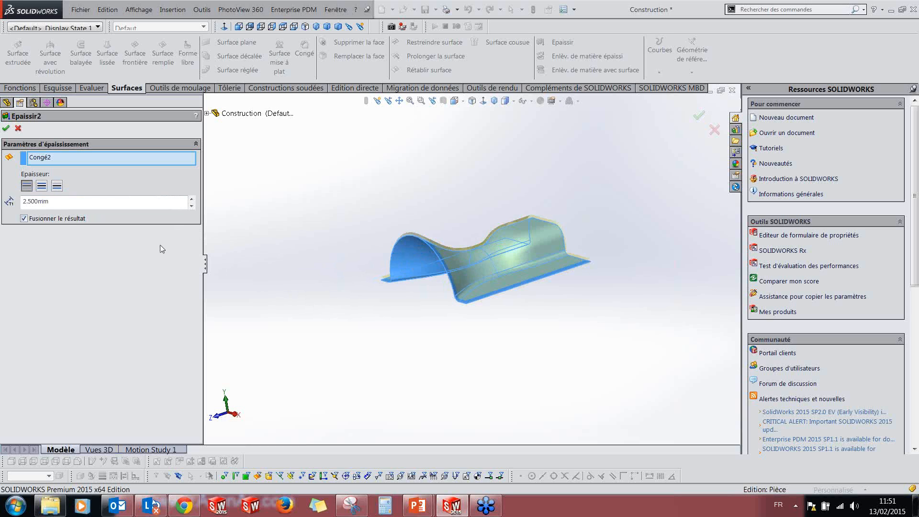
{"action": "left_click", "coordinate": [19, 128]}
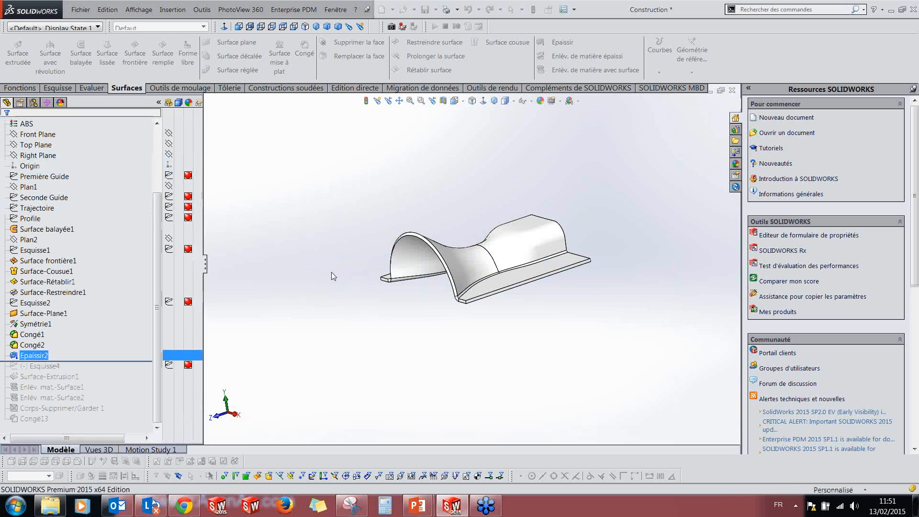
Step: Roll the history forward to include Esquisse4 and view the part with its sketch lines directly from the side
{"action": "left_click_drag", "start_coordinate": [100, 361], "coordinate": [99, 373]}
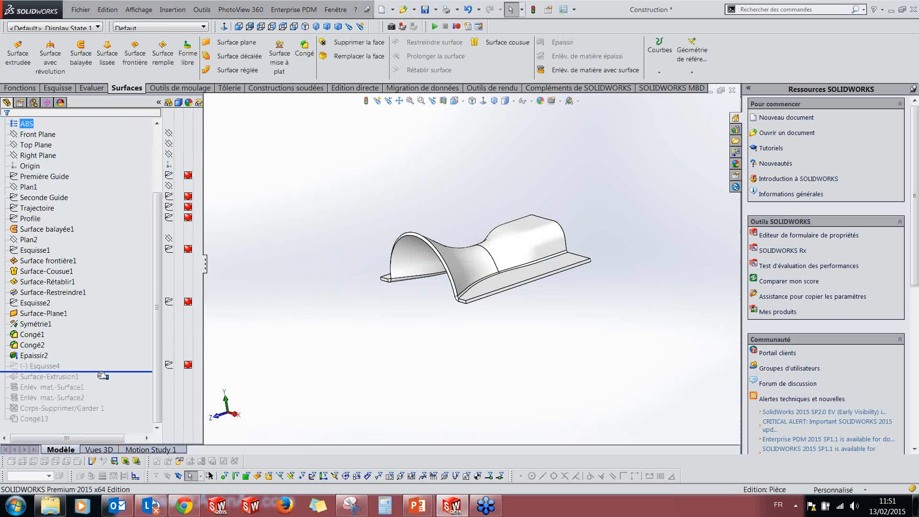
{"action": "mouse_move", "coordinate": [406, 368]}
{"action": "middle_mouse_down"}
{"action": "mouse_move", "coordinate": [395, 412]}
{"action": "mouse_move", "coordinate": [386, 410]}
{"action": "mouse_move", "coordinate": [402, 400]}
{"action": "mouse_move", "coordinate": [501, 125]}
{"action": "middle_mouse_up"}
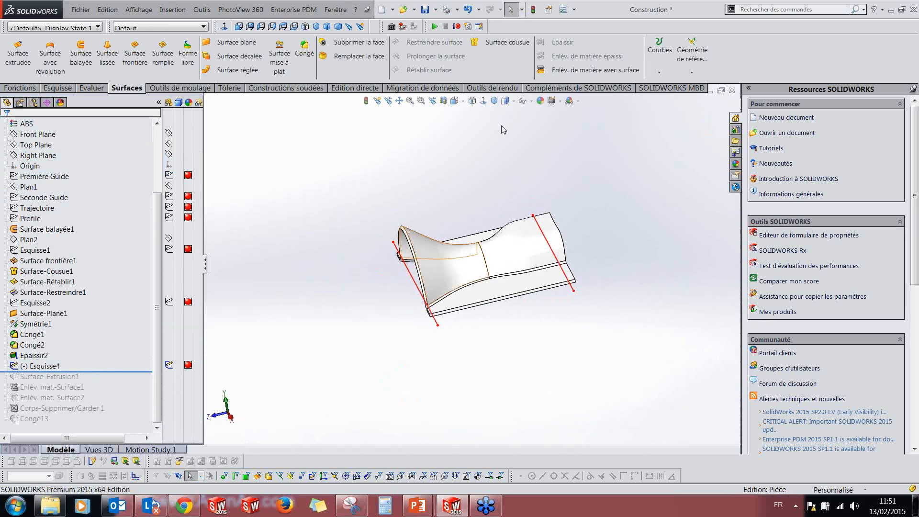
{"action": "left_click", "coordinate": [482, 102]}
{"action": "scroll", "coordinate": [423, 263], "scroll_direction": "down", "scroll_amount": 3}
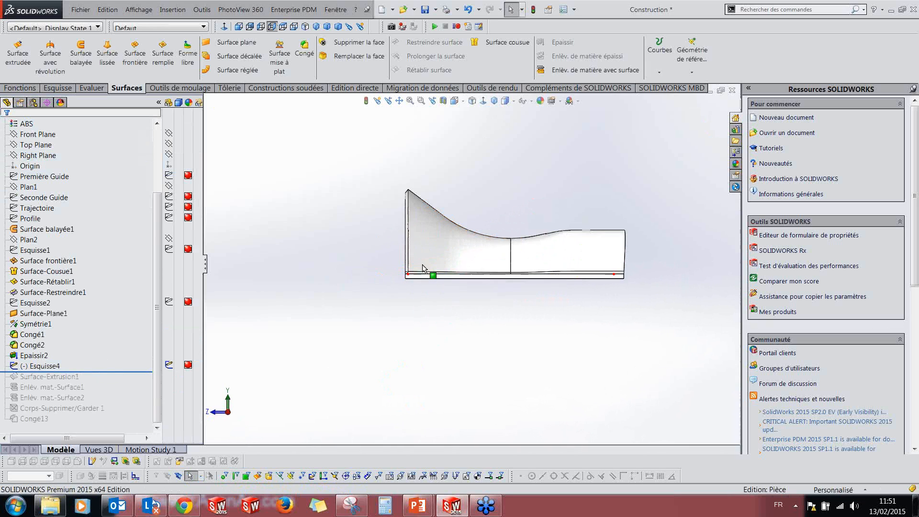
Step: Highlight Epaissir2, and roll the history back before it and forward past Esquisse4 to compare the flared end of the part
{"action": "scroll", "coordinate": [397, 239], "scroll_direction": "down", "scroll_amount": 3}
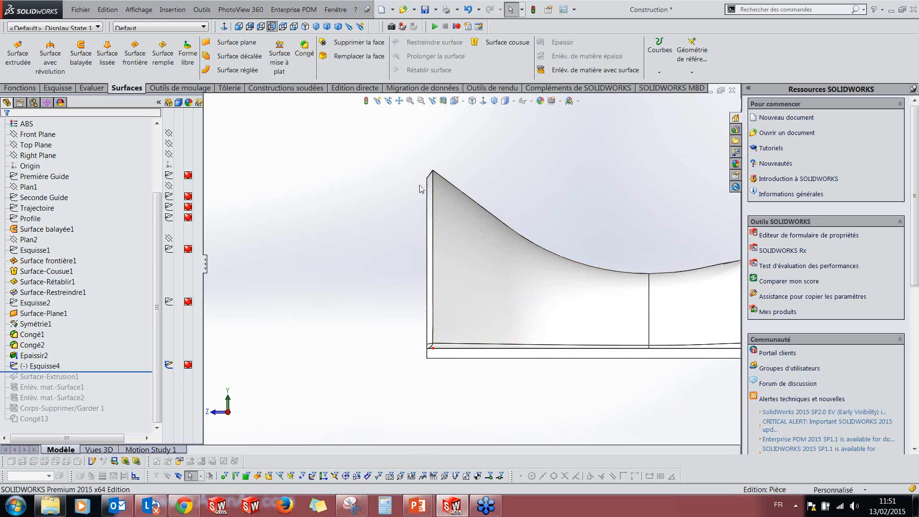
{"action": "left_click", "coordinate": [33, 355]}
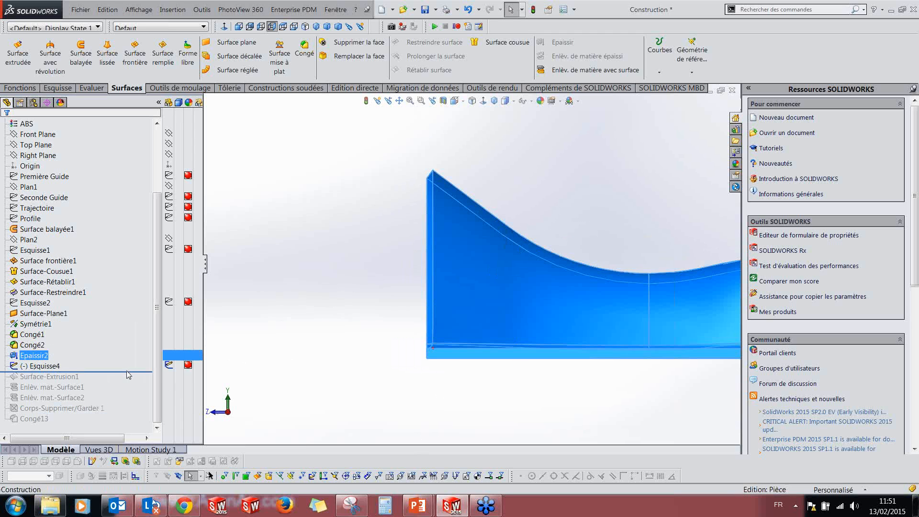
{"action": "left_click_drag", "start_coordinate": [132, 371], "coordinate": [129, 351]}
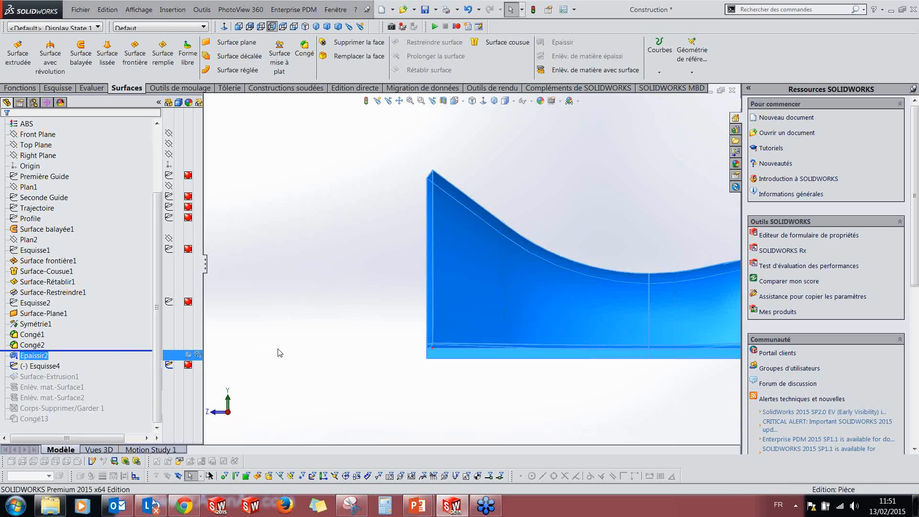
{"action": "left_click_drag", "start_coordinate": [120, 350], "coordinate": [119, 360]}
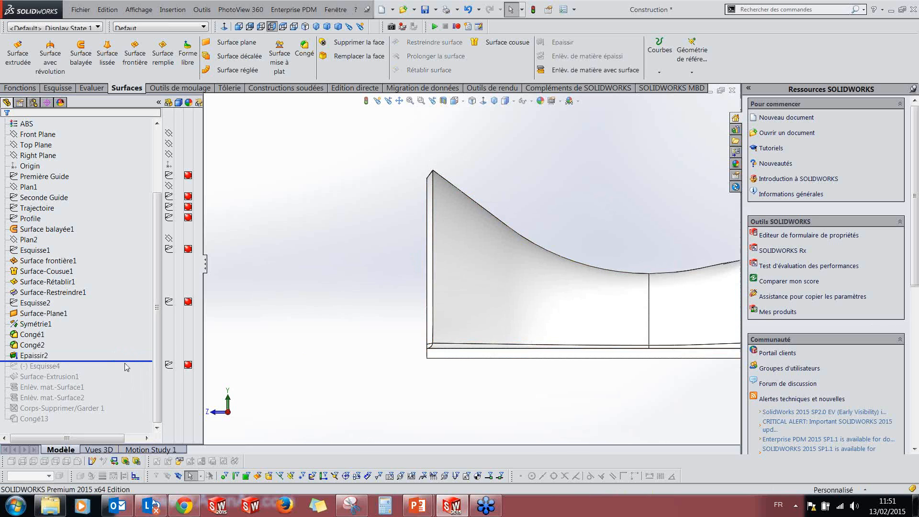
{"action": "left_click_drag", "start_coordinate": [126, 361], "coordinate": [127, 374]}
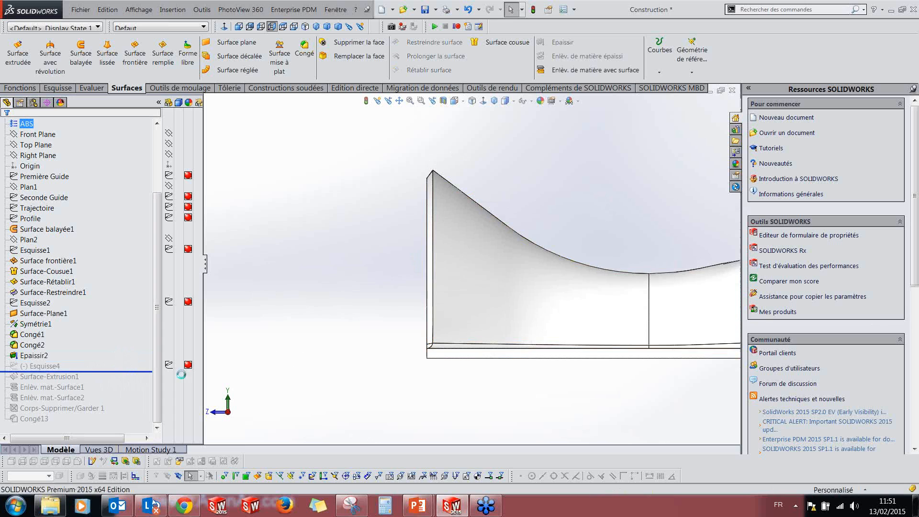
Step: Open Esquisse4 for editing, examine its two lines at the part's ends face-on and at an angle, and exit the sketch
{"action": "left_click", "coordinate": [41, 366]}
{"action": "left_click", "coordinate": [48, 339]}
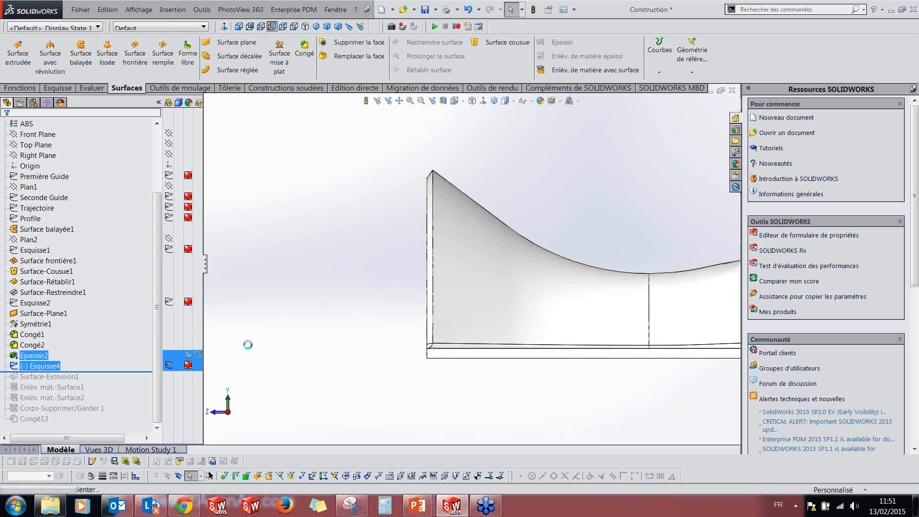
{"action": "left_click", "coordinate": [483, 102]}
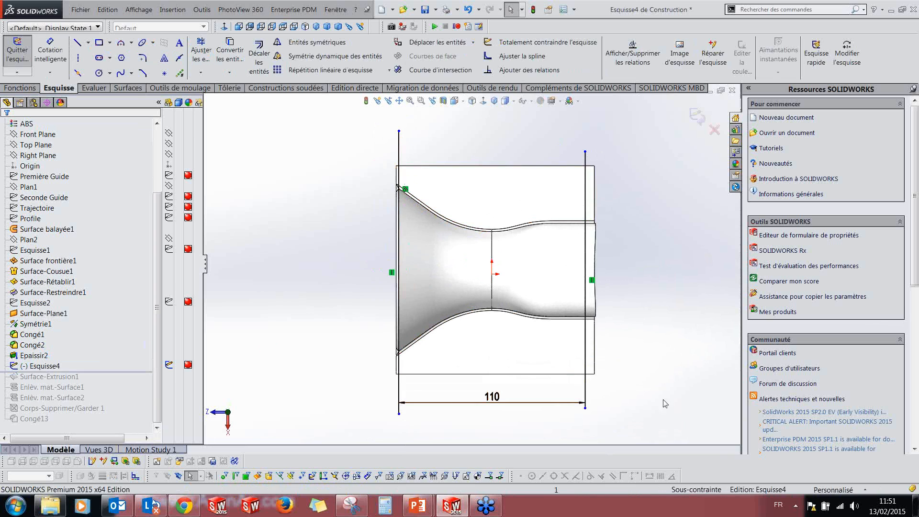
{"action": "left_click", "coordinate": [47, 293]}
{"action": "left_click", "coordinate": [46, 283]}
{"action": "mouse_move", "coordinate": [66, 286]}
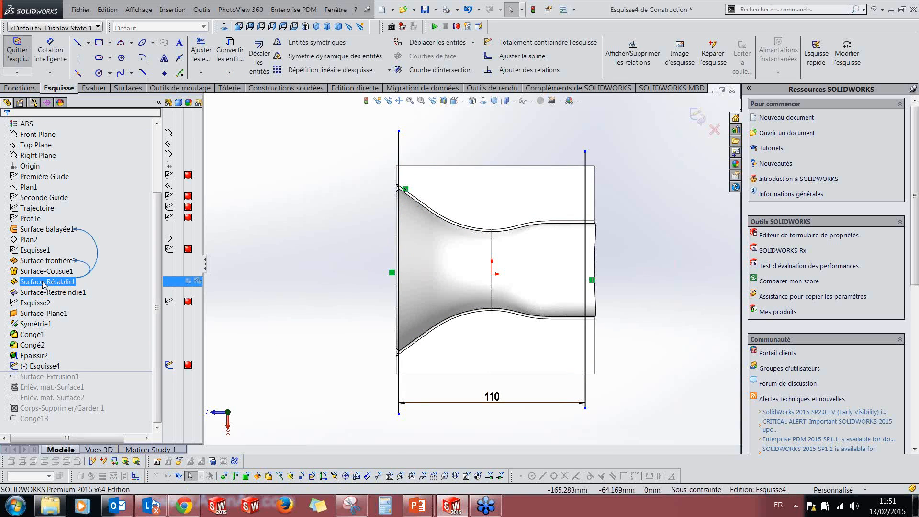
{"action": "left_click", "coordinate": [299, 312]}
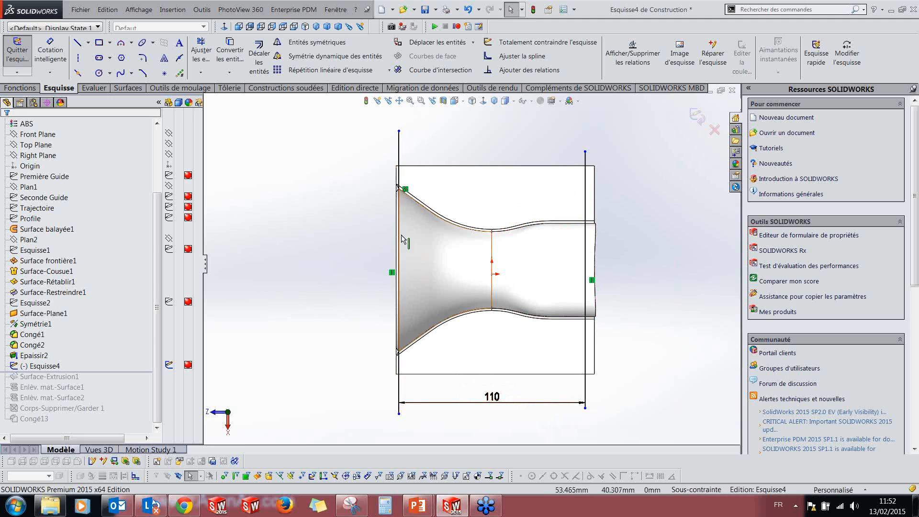
{"action": "middle_click_drag", "start_coordinate": [396, 354], "coordinate": [306, 239]}
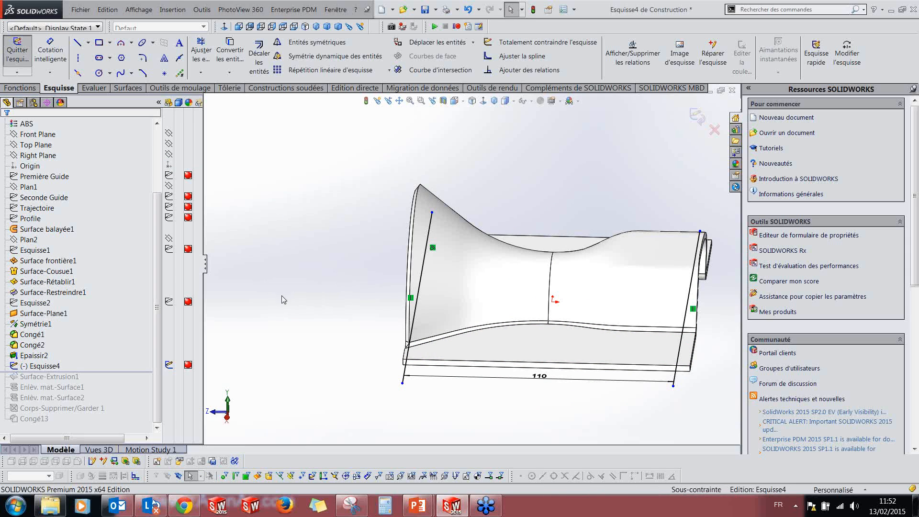
{"action": "left_click", "coordinate": [17, 54]}
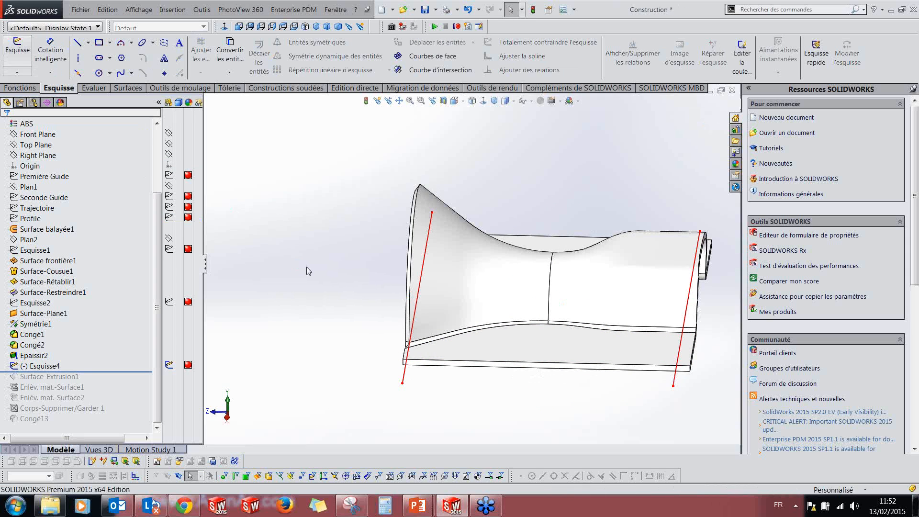
Step: Roll the history forward to include Surface-Extrusion1 and show its two surface bodies
{"action": "mouse_move", "coordinate": [314, 268]}
{"action": "middle_mouse_down"}
{"action": "mouse_move", "coordinate": [324, 263]}
{"action": "mouse_move", "coordinate": [287, 287]}
{"action": "middle_mouse_up"}
{"action": "middle_click_drag", "start_coordinate": [371, 339], "coordinate": [356, 327]}
{"action": "left_click_drag", "start_coordinate": [133, 372], "coordinate": [134, 381]}
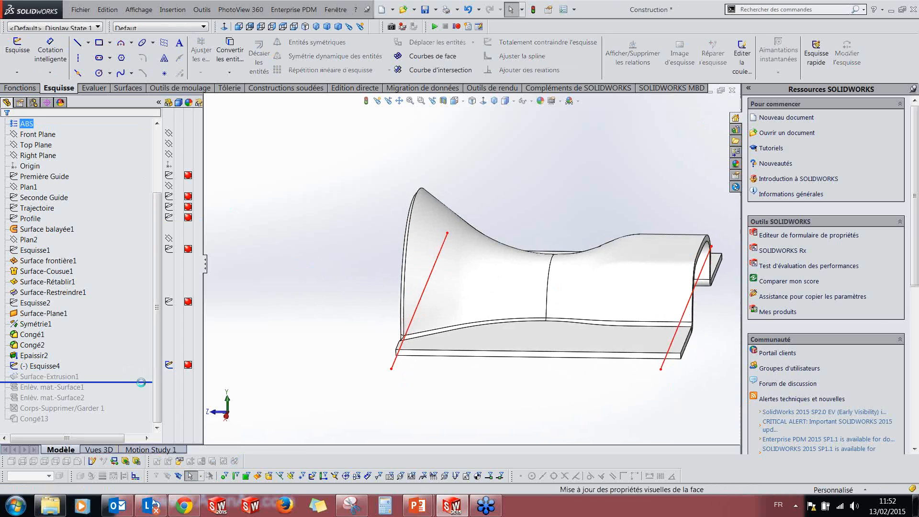
{"action": "middle_click_drag", "start_coordinate": [318, 335], "coordinate": [334, 354]}
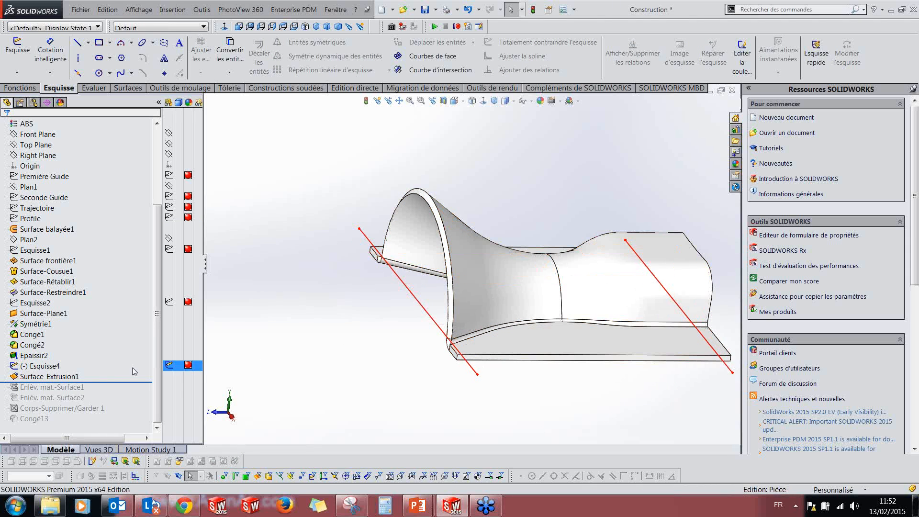
{"action": "scroll", "coordinate": [82, 292], "scroll_direction": "up", "scroll_amount": 4}
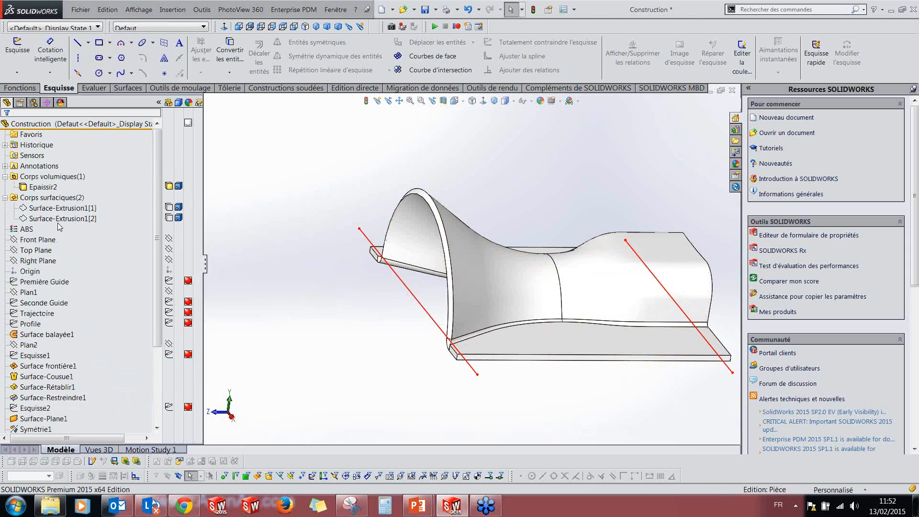
{"action": "left_click", "coordinate": [168, 207]}
{"action": "left_click", "coordinate": [168, 217]}
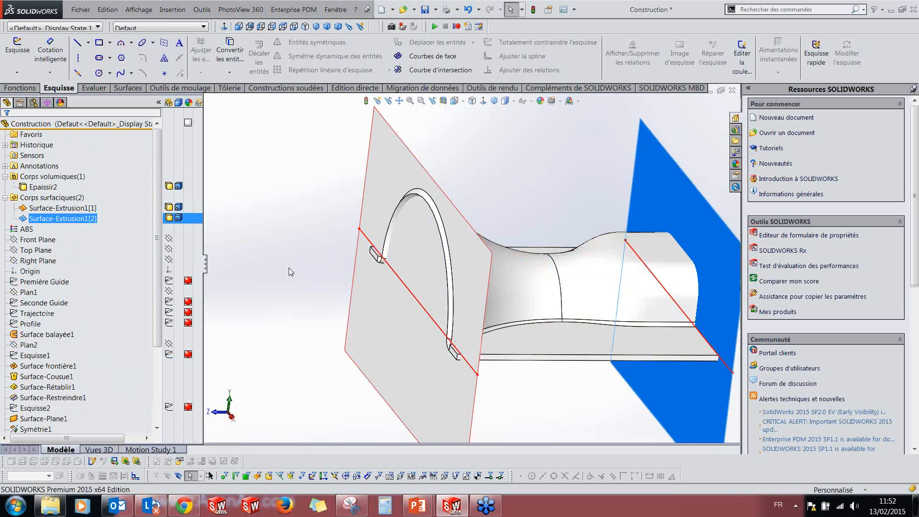
{"action": "left_click", "coordinate": [289, 268]}
{"action": "scroll", "coordinate": [390, 299], "scroll_direction": "up", "scroll_amount": 2}
{"action": "middle_click_drag", "start_coordinate": [389, 300], "coordinate": [350, 304]}
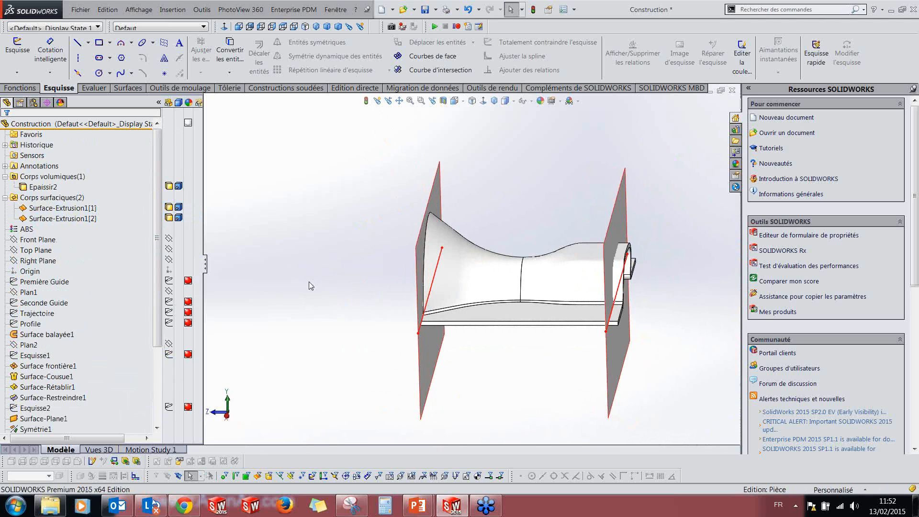
Step: Highlight Surface-Extrusion1 and examine how its two surfaces cross the ends of the thickened part
{"action": "left_click", "coordinate": [133, 88]}
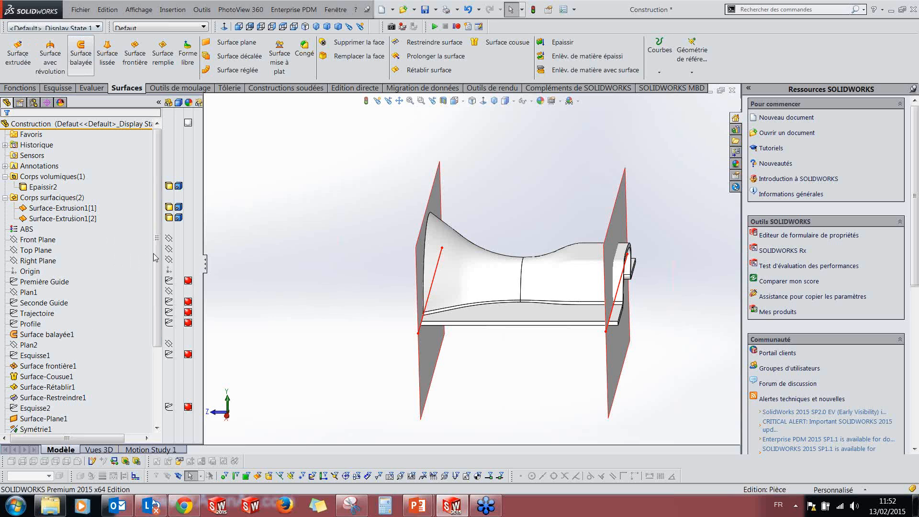
{"action": "left_click_drag", "start_coordinate": [155, 258], "coordinate": [155, 334]}
{"action": "left_click", "coordinate": [114, 378]}
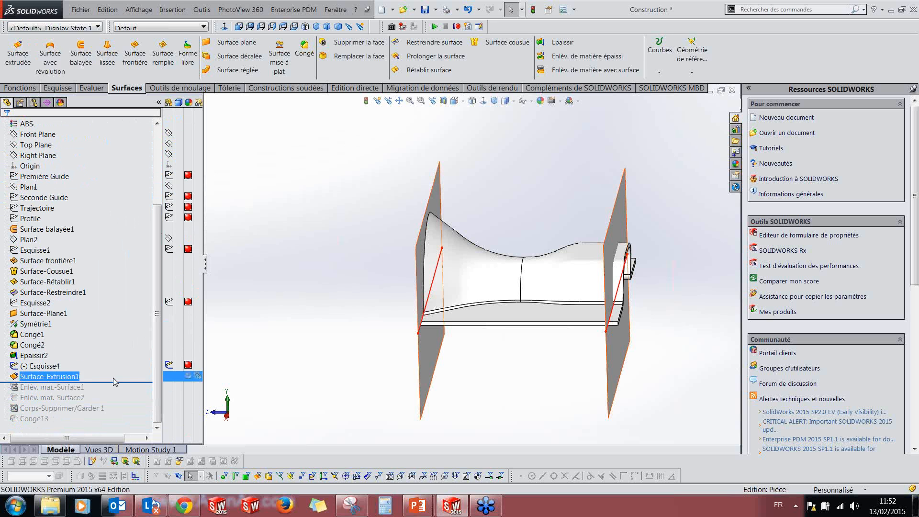
{"action": "middle_click_drag", "start_coordinate": [433, 314], "coordinate": [377, 389]}
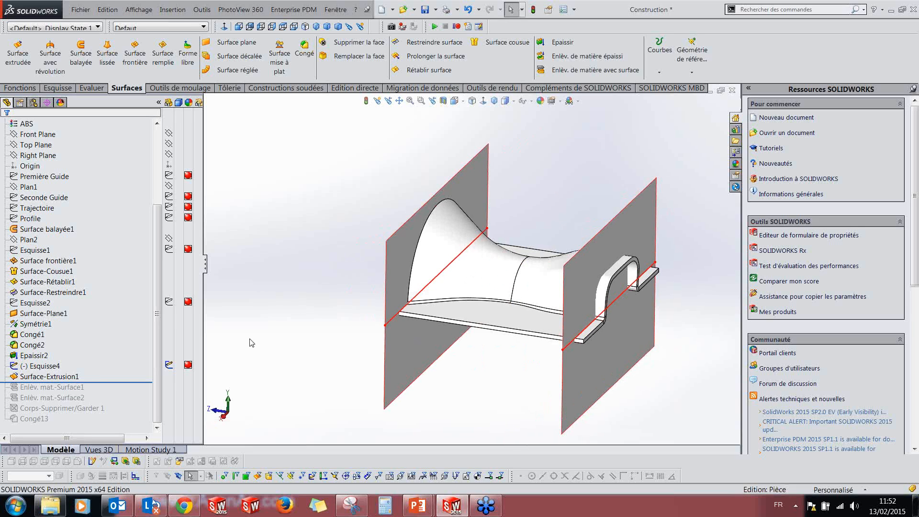
{"action": "middle_click_drag", "start_coordinate": [341, 261], "coordinate": [356, 244]}
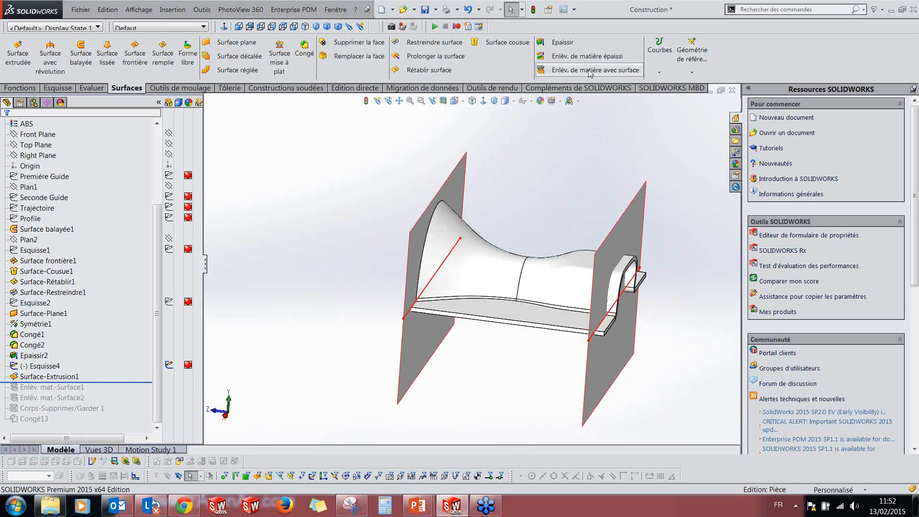
Step: Roll the history forward to include Enlèv. mat.-Surface1 and open that surface cut for editing
{"action": "left_click_drag", "start_coordinate": [113, 381], "coordinate": [114, 392]}
{"action": "left_click", "coordinate": [43, 389]}
{"action": "key", "text": "Escape"}
{"action": "left_click", "coordinate": [71, 388]}
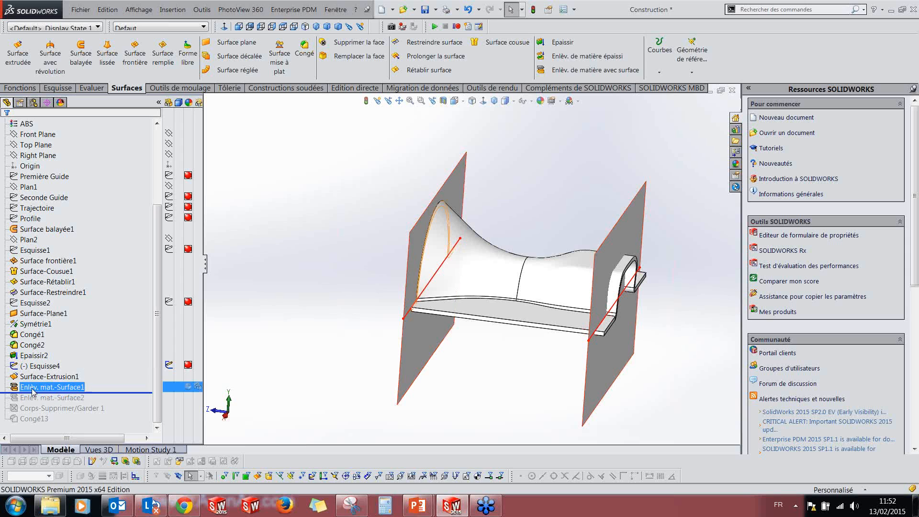
{"action": "left_click", "coordinate": [39, 362]}
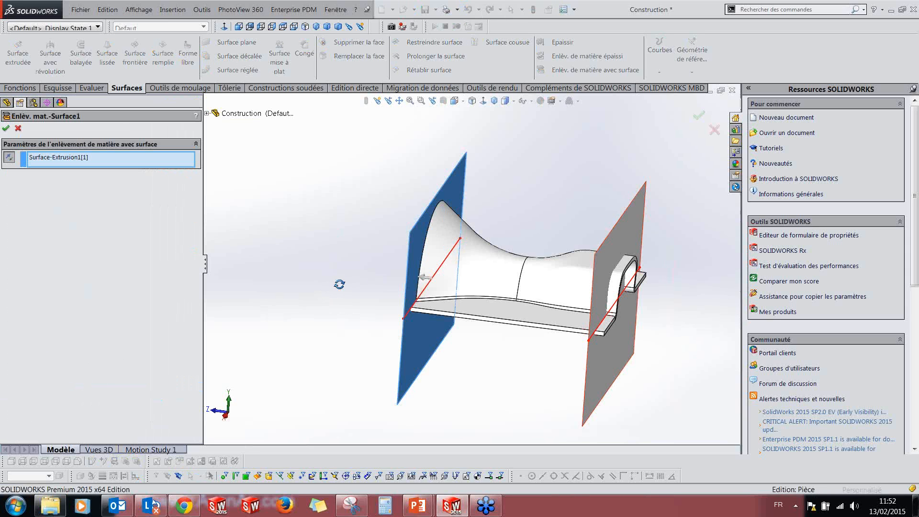
Step: Examine the cut direction at Surface-Extrusion1[1] from several angles, accept Enlèv. mat.-Surface1, and view the trimmed flared end
{"action": "middle_click_drag", "start_coordinate": [338, 283], "coordinate": [346, 301]}
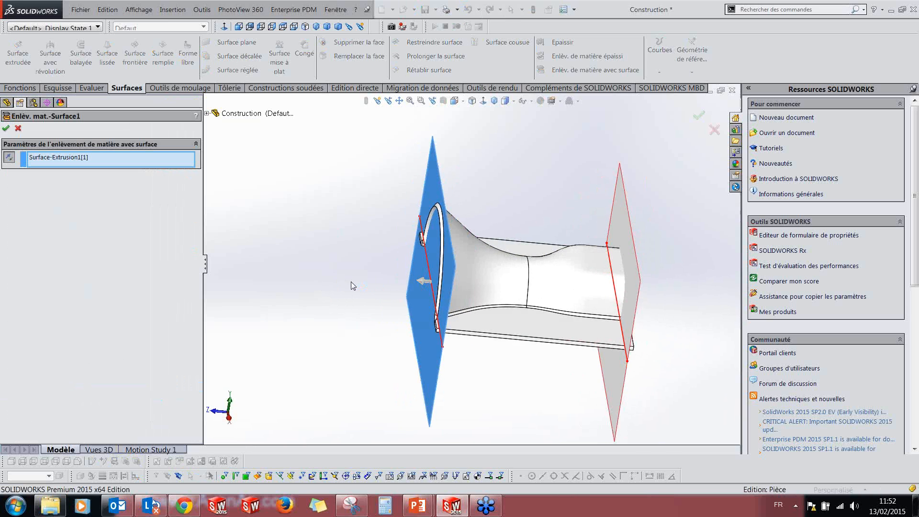
{"action": "left_click", "coordinate": [421, 283]}
{"action": "left_click", "coordinate": [442, 287]}
{"action": "middle_click_drag", "start_coordinate": [362, 294], "coordinate": [363, 322]}
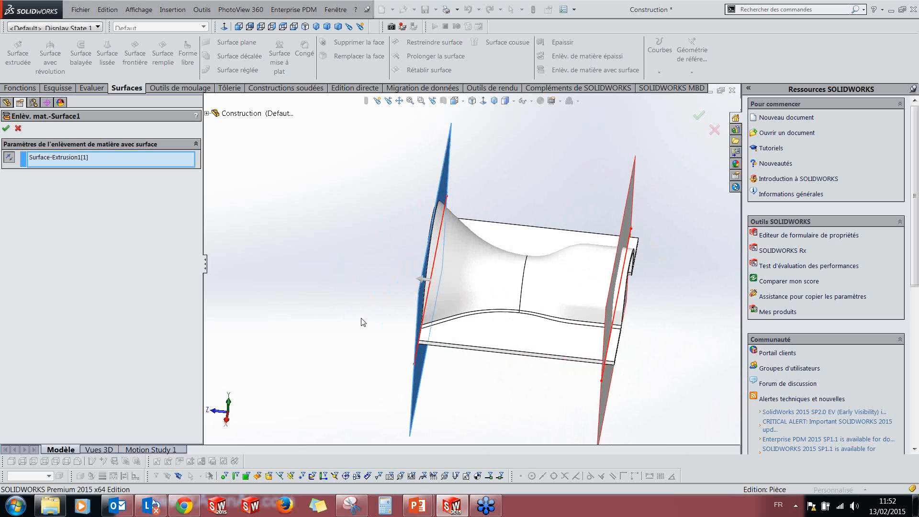
{"action": "mouse_move", "coordinate": [321, 294]}
{"action": "middle_mouse_down"}
{"action": "mouse_move", "coordinate": [328, 283]}
{"action": "mouse_move", "coordinate": [334, 305]}
{"action": "middle_mouse_up"}
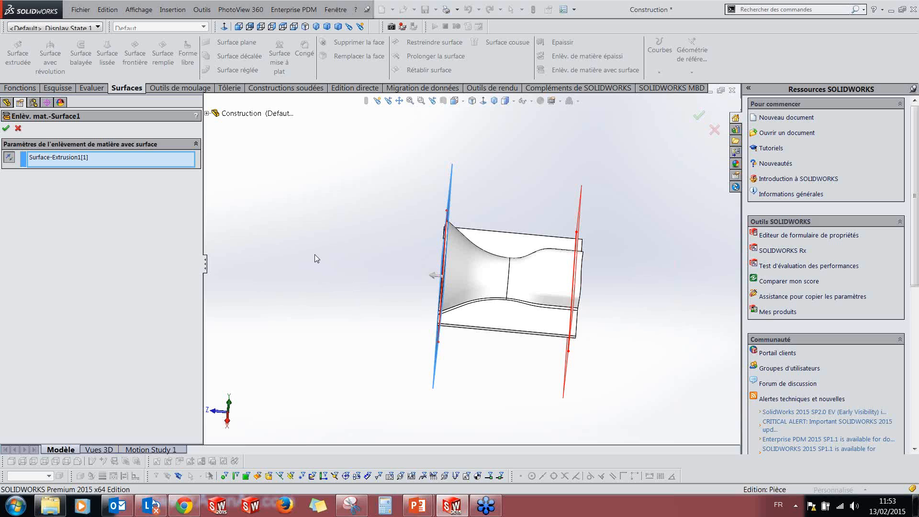
{"action": "middle_click_drag", "start_coordinate": [468, 306], "coordinate": [463, 286]}
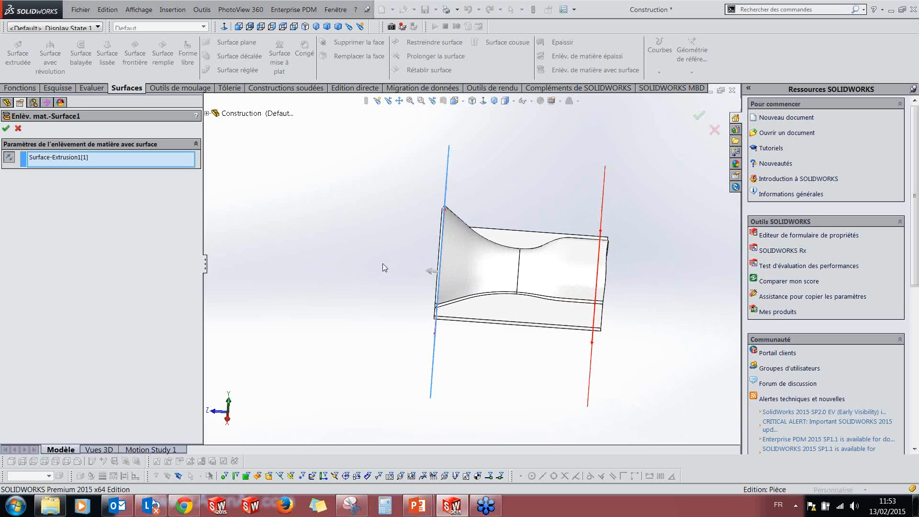
{"action": "middle_click_drag", "start_coordinate": [373, 300], "coordinate": [392, 323]}
{"action": "middle_click_drag", "start_coordinate": [342, 287], "coordinate": [345, 289]}
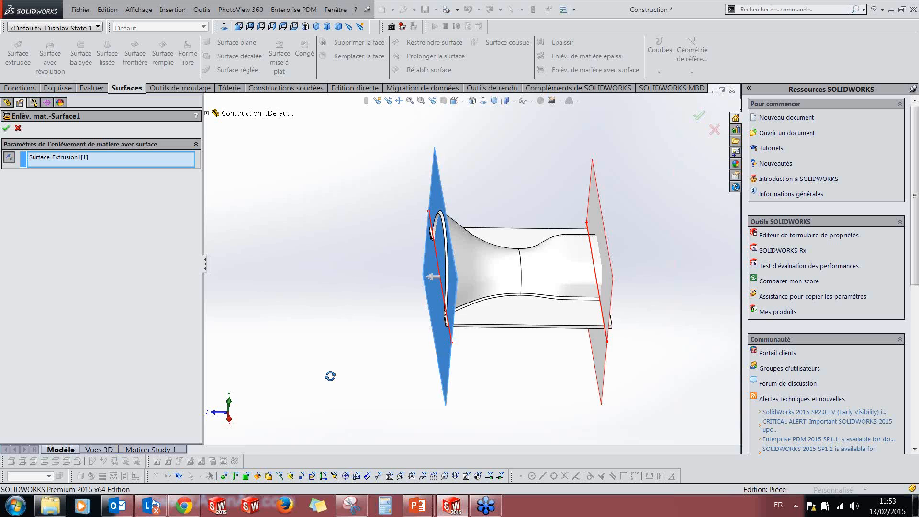
{"action": "middle_click_drag", "start_coordinate": [330, 377], "coordinate": [322, 375]}
{"action": "left_click", "coordinate": [6, 129]}
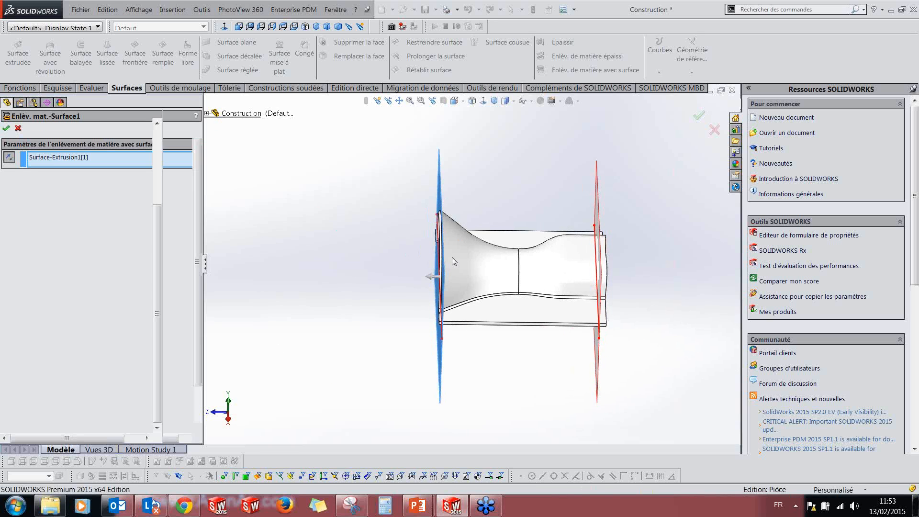
{"action": "middle_click_drag", "start_coordinate": [386, 262], "coordinate": [361, 268]}
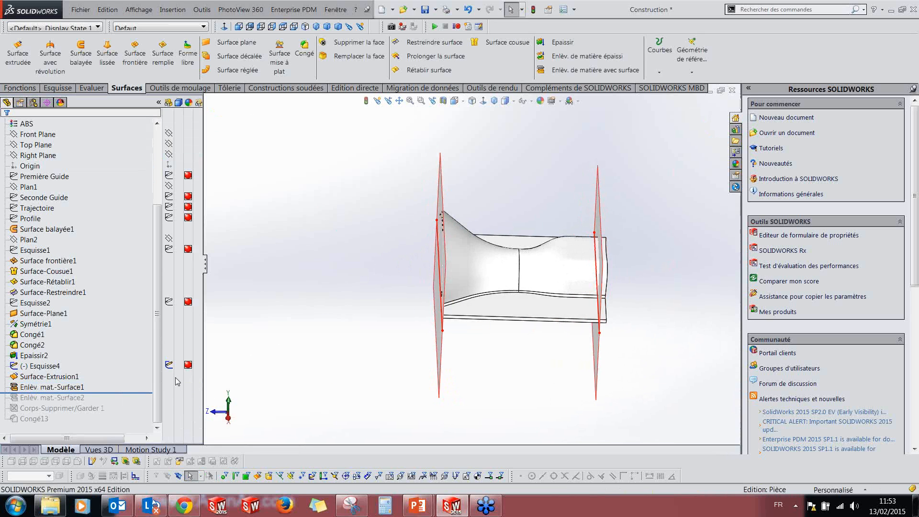
Step: Roll the history forward to include Enlèv. mat.-Surface2 and view the cut part with its listed solid and surface bodies
{"action": "left_click_drag", "start_coordinate": [131, 392], "coordinate": [131, 402]}
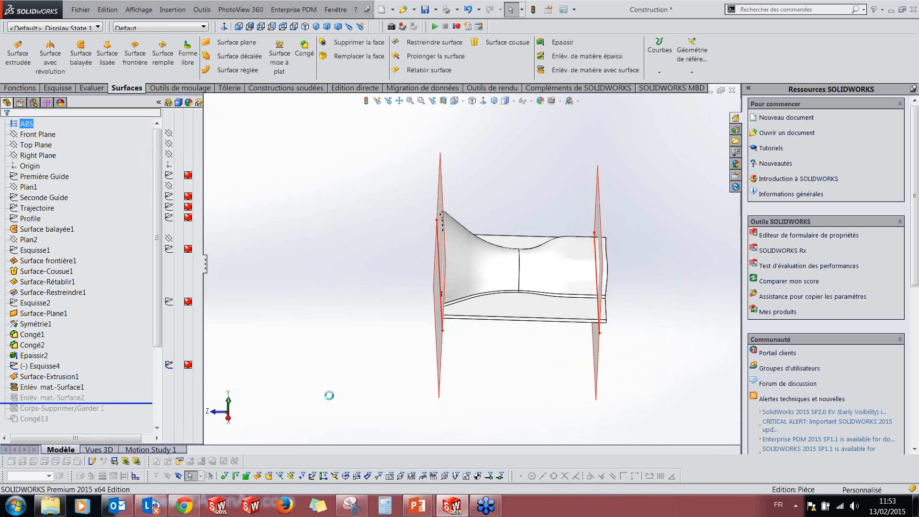
{"action": "middle_click_drag", "start_coordinate": [498, 381], "coordinate": [484, 396]}
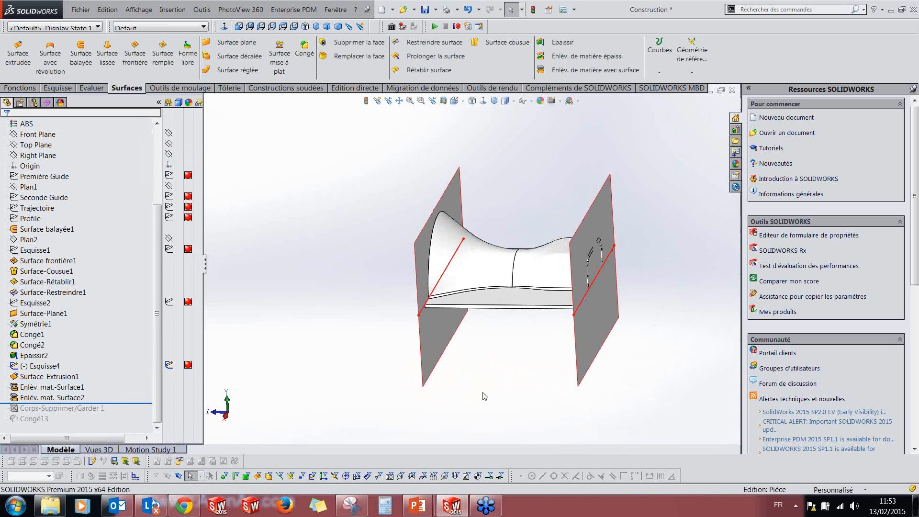
{"action": "left_click_drag", "start_coordinate": [156, 312], "coordinate": [160, 233]}
{"action": "middle_click_drag", "start_coordinate": [394, 284], "coordinate": [288, 314]}
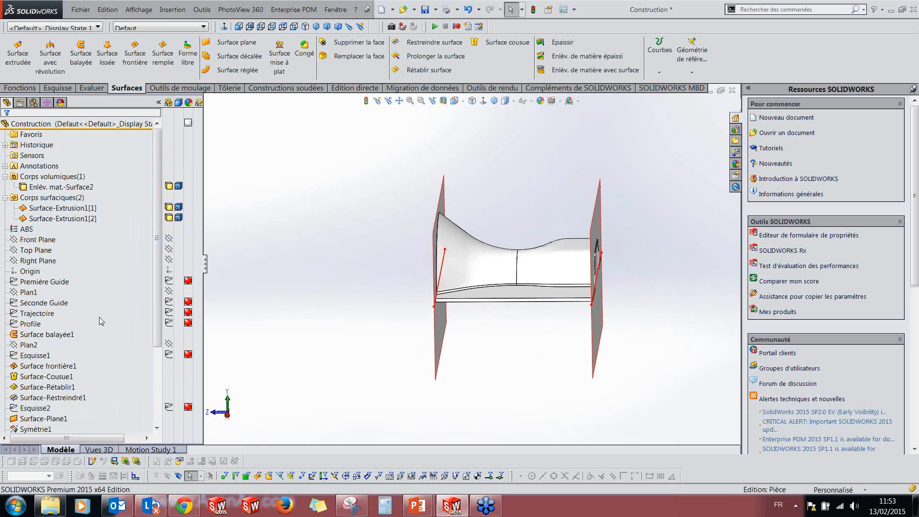
Step: Roll the history forward to include Corps-Supprimer/Garder 1 and back before it to compare the part with and without the extruded surfaces
{"action": "scroll", "coordinate": [99, 317], "scroll_direction": "down", "scroll_amount": 4}
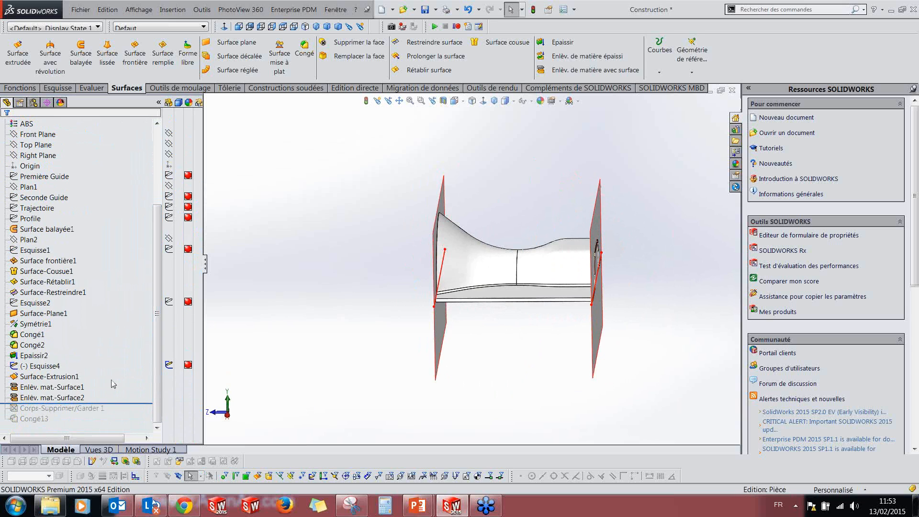
{"action": "left_click_drag", "start_coordinate": [123, 404], "coordinate": [122, 412]}
{"action": "middle_click_drag", "start_coordinate": [236, 378], "coordinate": [413, 369]}
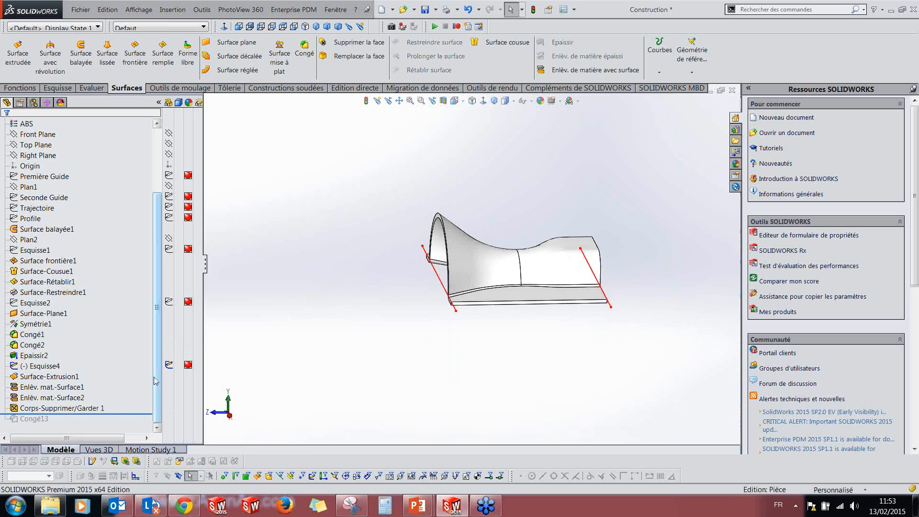
{"action": "left_click_drag", "start_coordinate": [135, 413], "coordinate": [133, 403]}
{"action": "scroll", "coordinate": [161, 380], "scroll_direction": "up", "scroll_amount": 4}
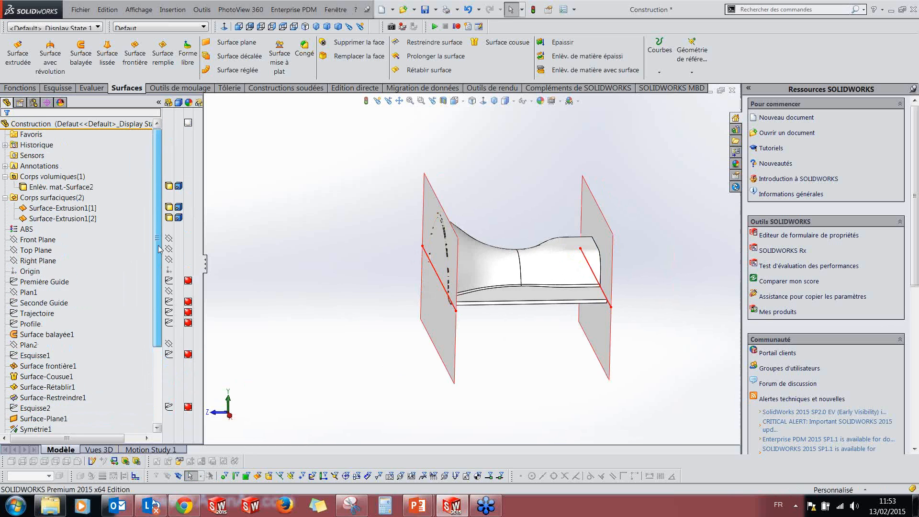
Step: Hide the surface bodies Surface-Extrusion1[1] and Surface-Extrusion1[2], and show both again
{"action": "left_click", "coordinate": [169, 208]}
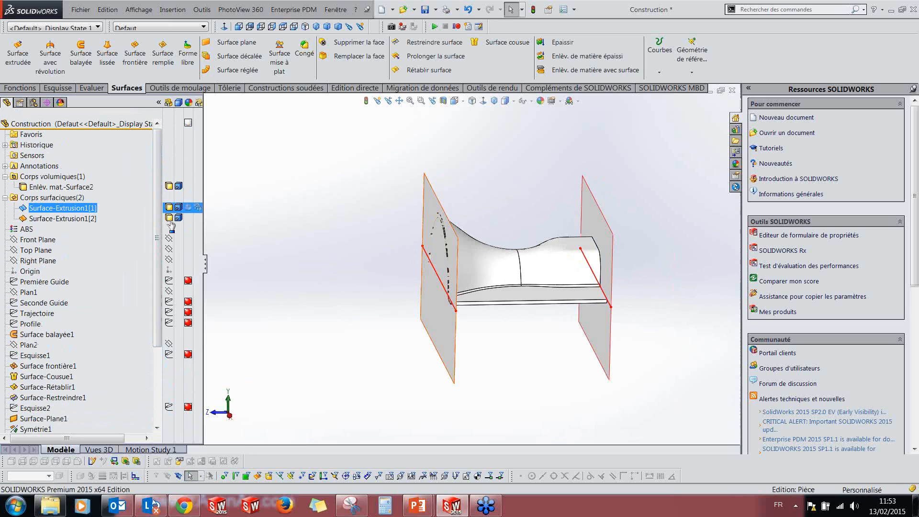
{"action": "left_click", "coordinate": [169, 219]}
{"action": "left_click", "coordinate": [258, 243]}
{"action": "left_click", "coordinate": [169, 208]}
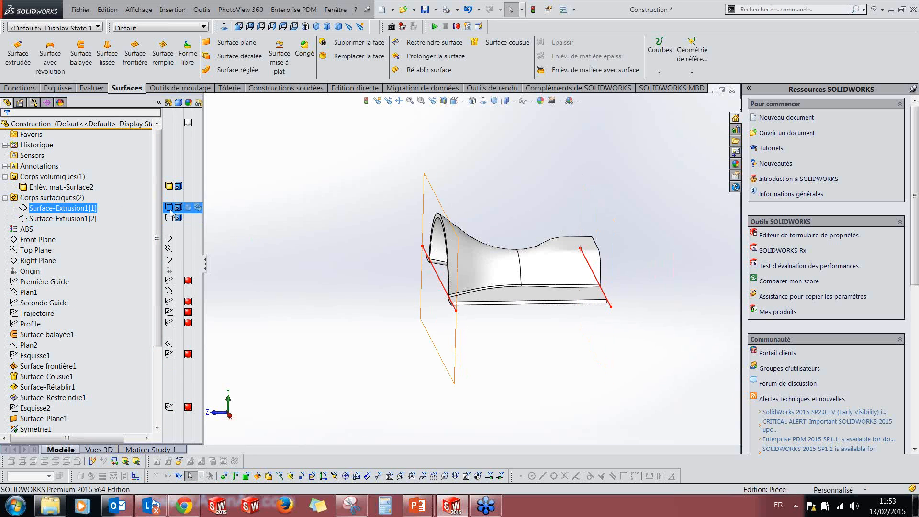
{"action": "left_click", "coordinate": [169, 218]}
{"action": "middle_click_drag", "start_coordinate": [344, 279], "coordinate": [325, 273]}
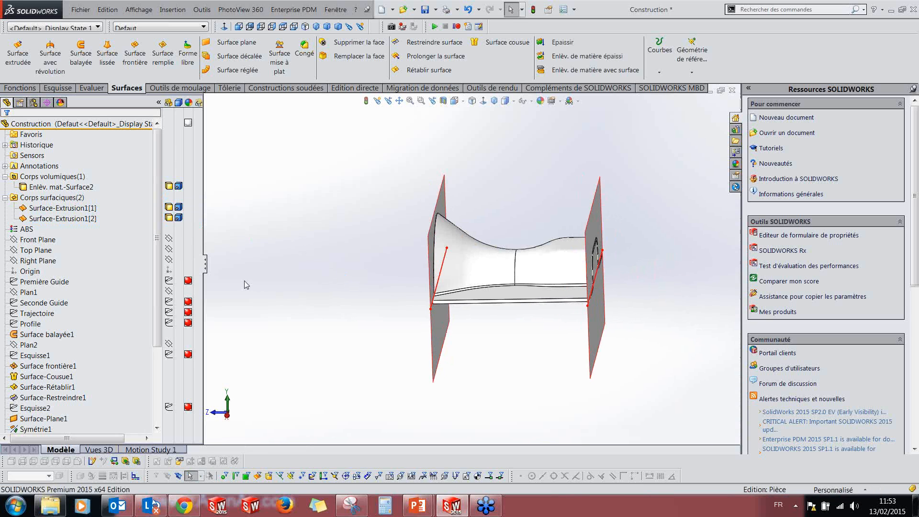
{"action": "left_click", "coordinate": [62, 208]}
{"action": "left_click", "coordinate": [76, 219], "text": "ctrl"}
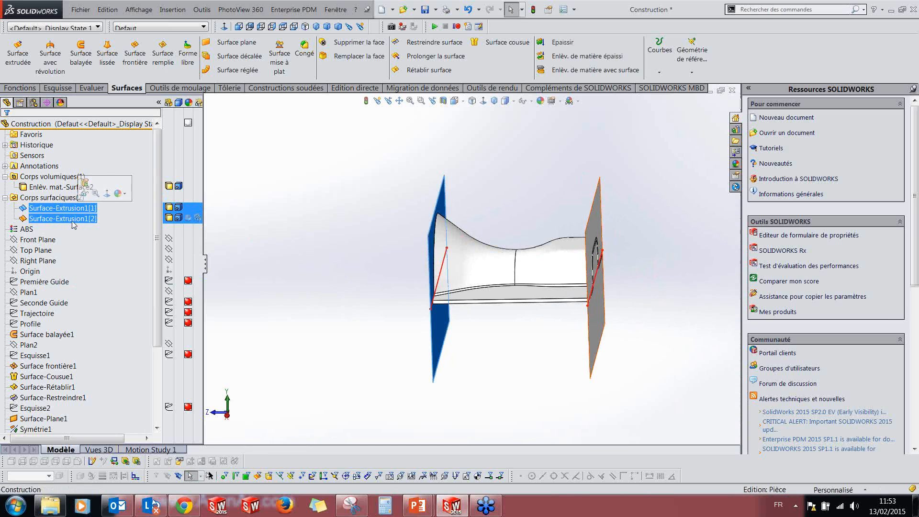
{"action": "middle_click_drag", "start_coordinate": [399, 291], "coordinate": [302, 268]}
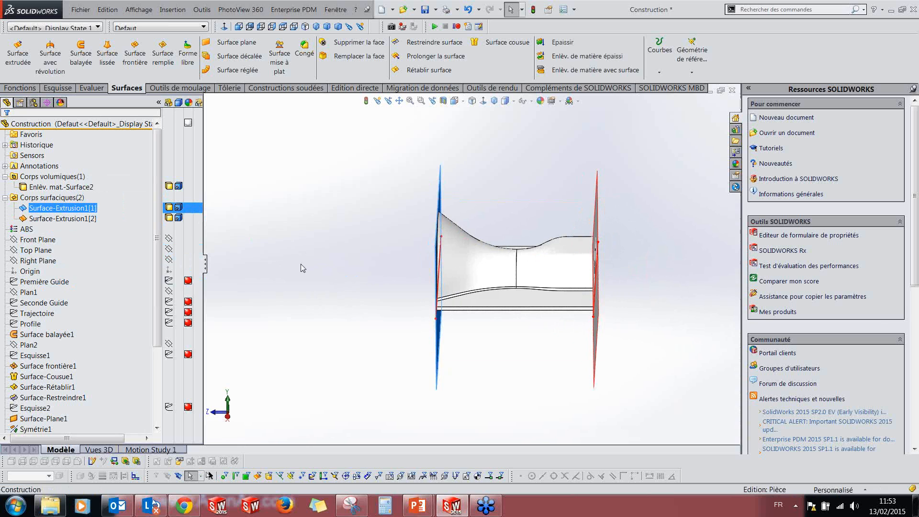
{"action": "key", "text": "Delete"}
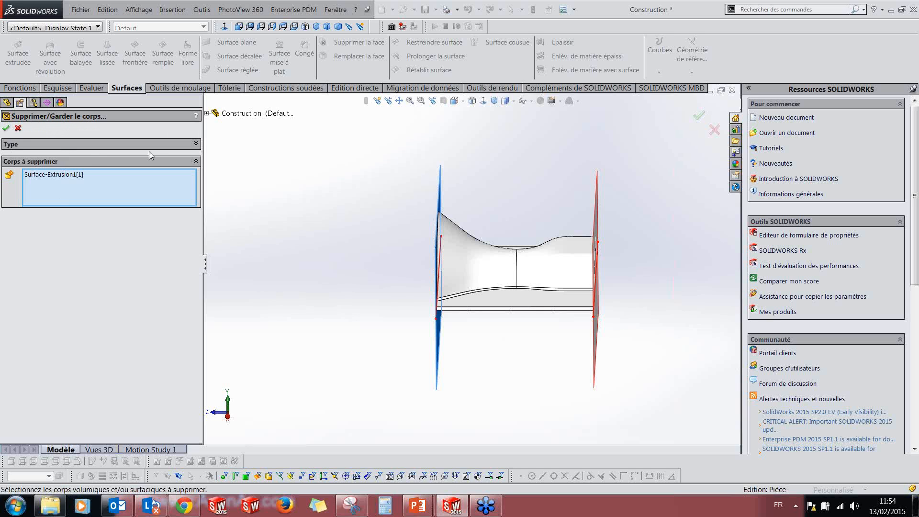
{"action": "mouse_move", "coordinate": [391, 221]}
{"action": "middle_mouse_down"}
{"action": "mouse_move", "coordinate": [404, 226]}
{"action": "mouse_move", "coordinate": [394, 235]}
{"action": "middle_mouse_up"}
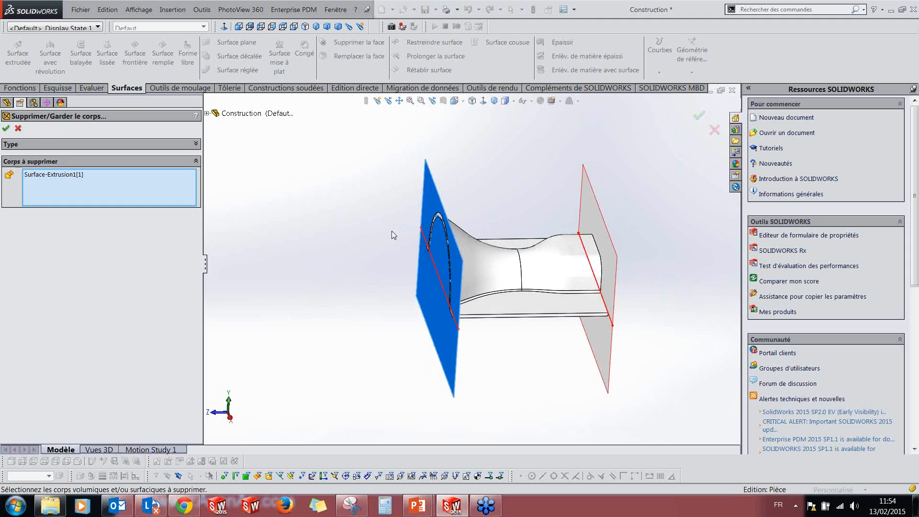
{"action": "left_click", "coordinate": [17, 128]}
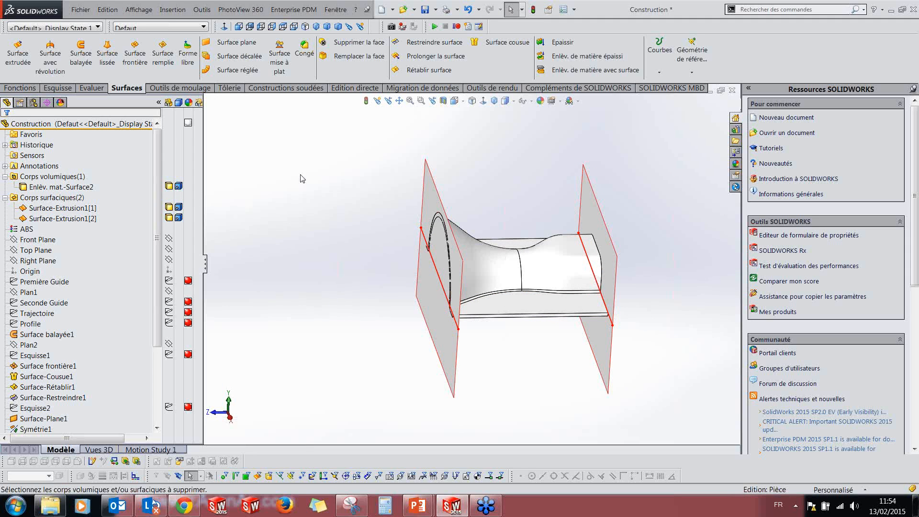
Step: Roll the history forward to include Corps-Supprimer/Garder 1 and display the direct editing commands
{"action": "left_click", "coordinate": [163, 302]}
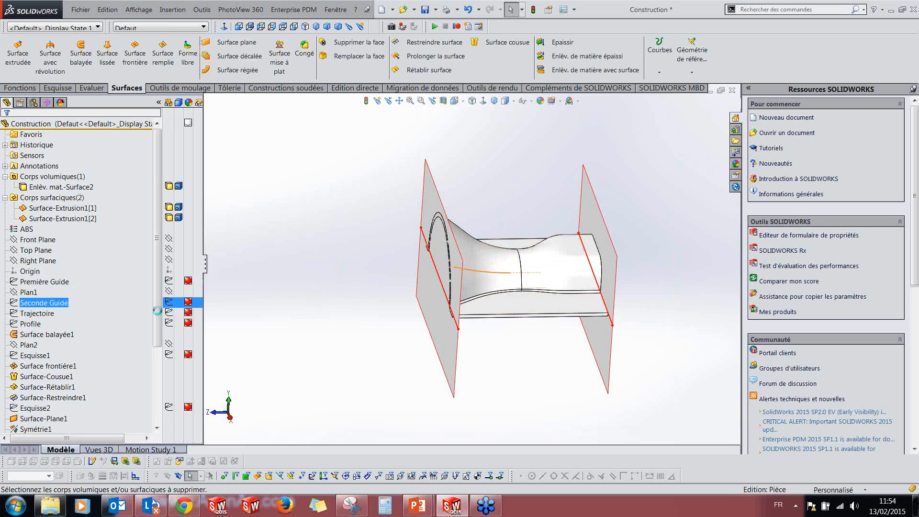
{"action": "scroll", "coordinate": [153, 331], "scroll_direction": "down", "scroll_amount": 1}
{"action": "scroll", "coordinate": [158, 333], "scroll_direction": "down", "scroll_amount": 3}
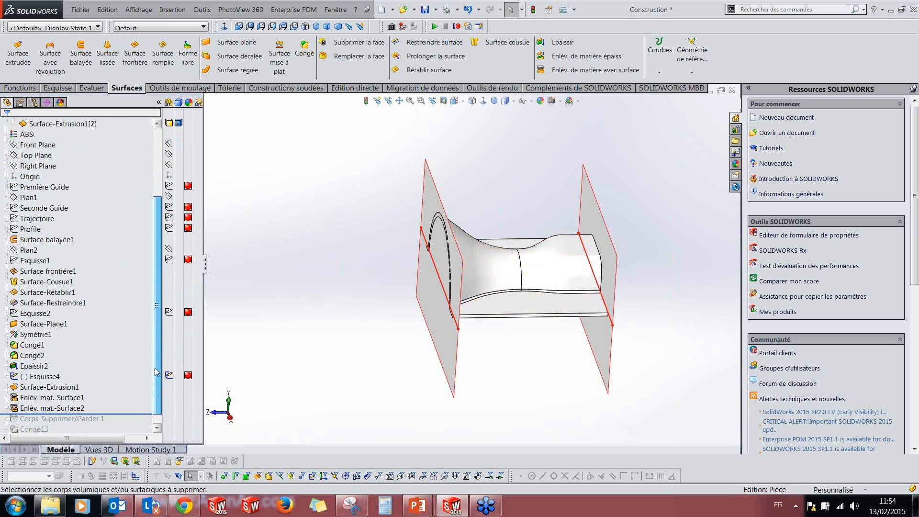
{"action": "left_click_drag", "start_coordinate": [126, 403], "coordinate": [126, 414]}
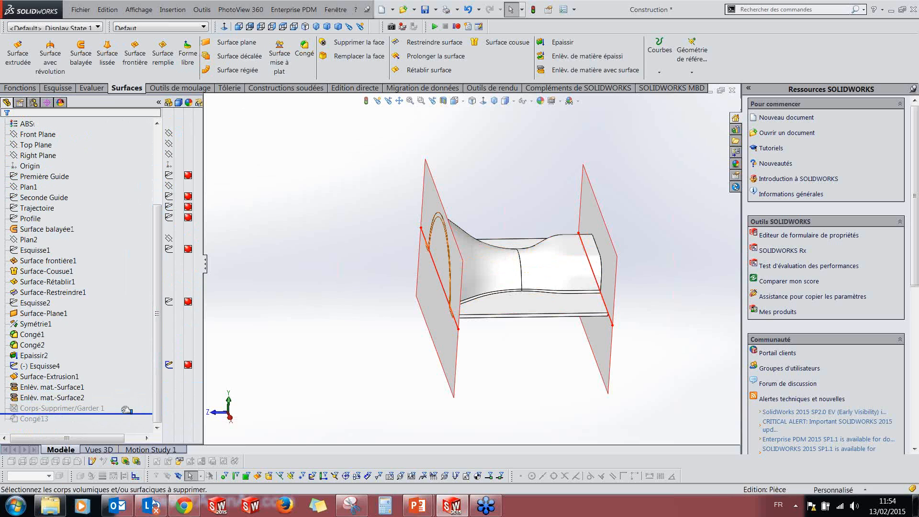
{"action": "left_click", "coordinate": [350, 90]}
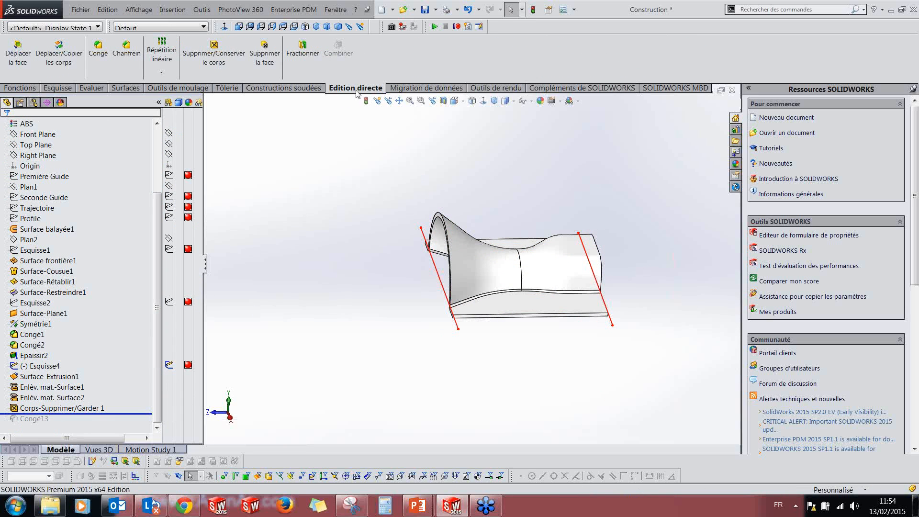
{"action": "right_click", "coordinate": [294, 91]}
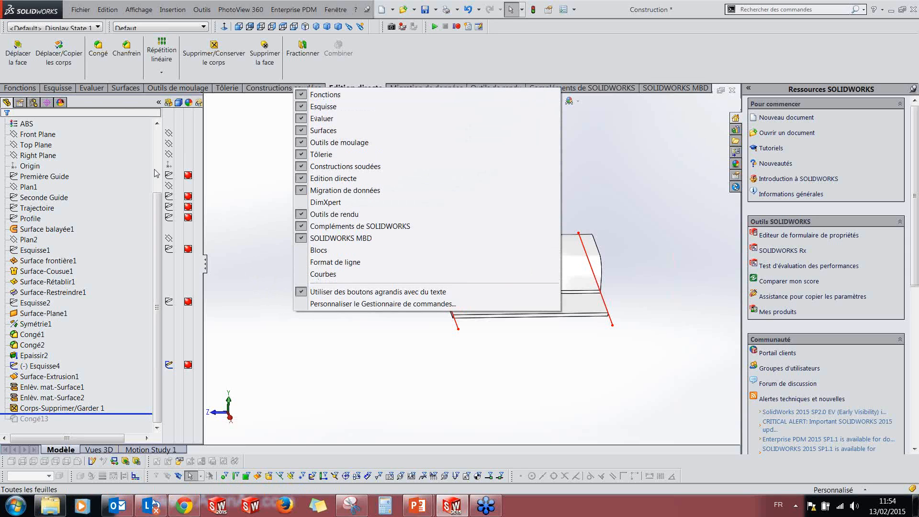
{"action": "left_click", "coordinate": [235, 182]}
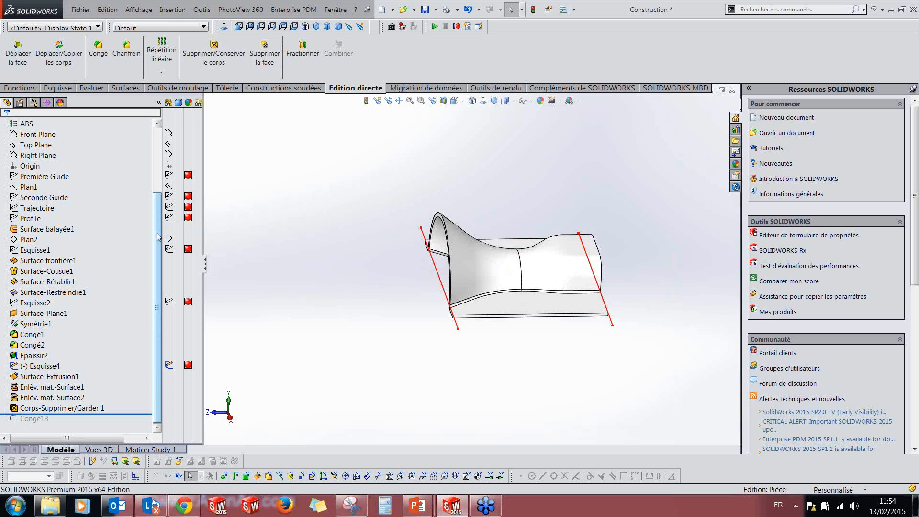
Step: Check the solid and surface body folders of the part, and hide the sketch Esquisse4
{"action": "scroll", "coordinate": [151, 335], "scroll_direction": "up", "scroll_amount": 3}
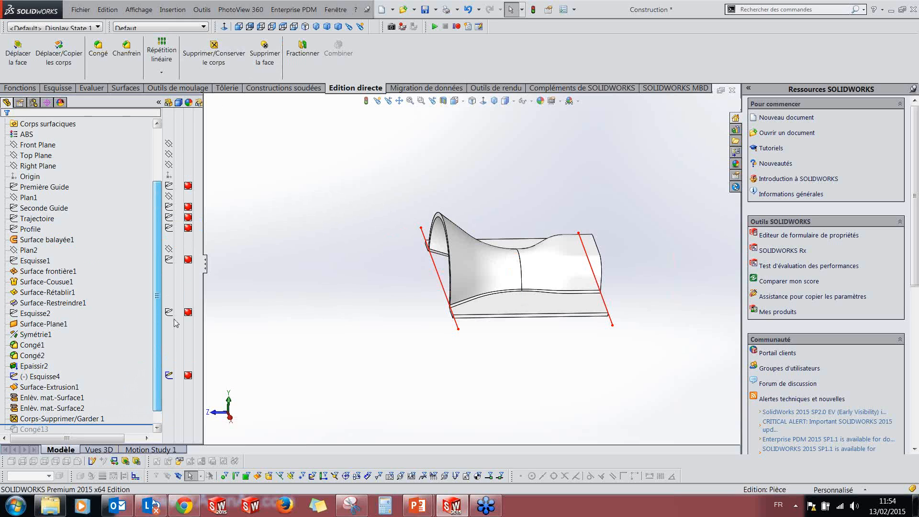
{"action": "left_click", "coordinate": [26, 209]}
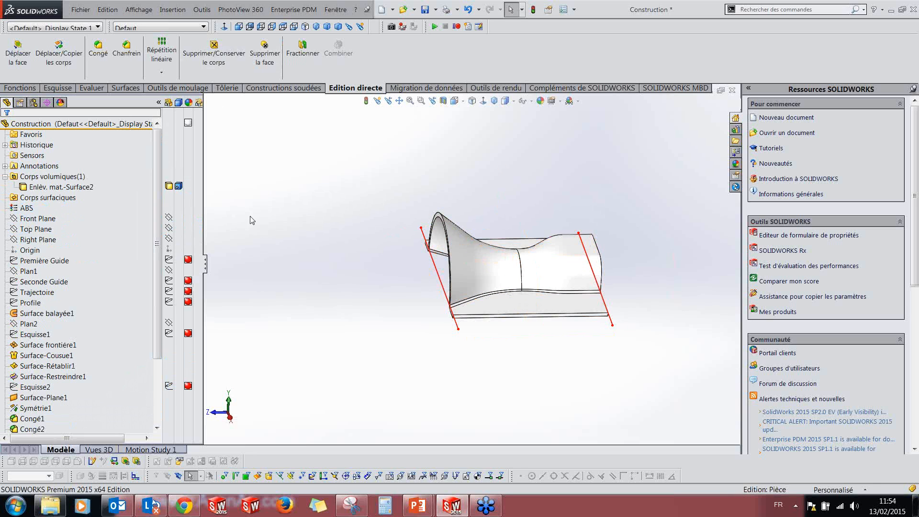
{"action": "scroll", "coordinate": [168, 314], "scroll_direction": "down", "scroll_amount": 3}
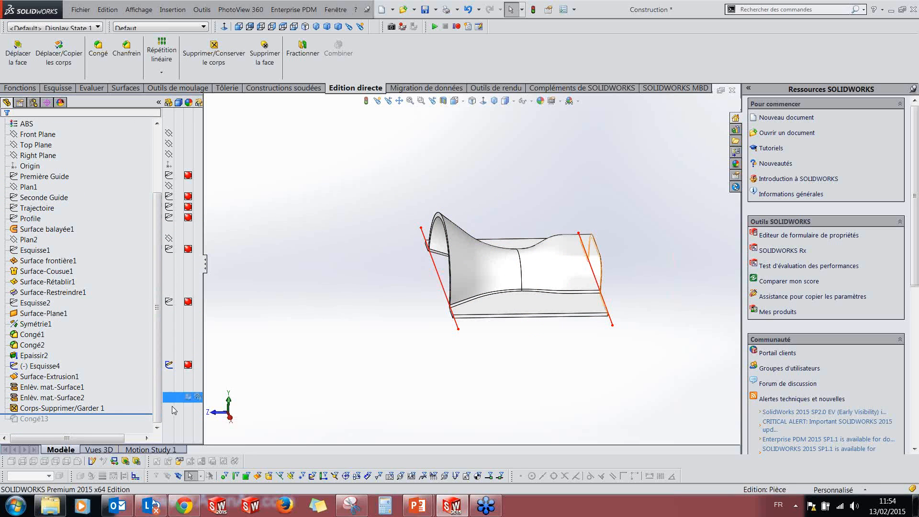
{"action": "left_click", "coordinate": [320, 343]}
Step: Roll the history forward to include Congé13 and examine the flange corners from several angles
{"action": "middle_click_drag", "start_coordinate": [400, 338], "coordinate": [288, 230]}
{"action": "middle_click_drag", "start_coordinate": [396, 258], "coordinate": [473, 192]}
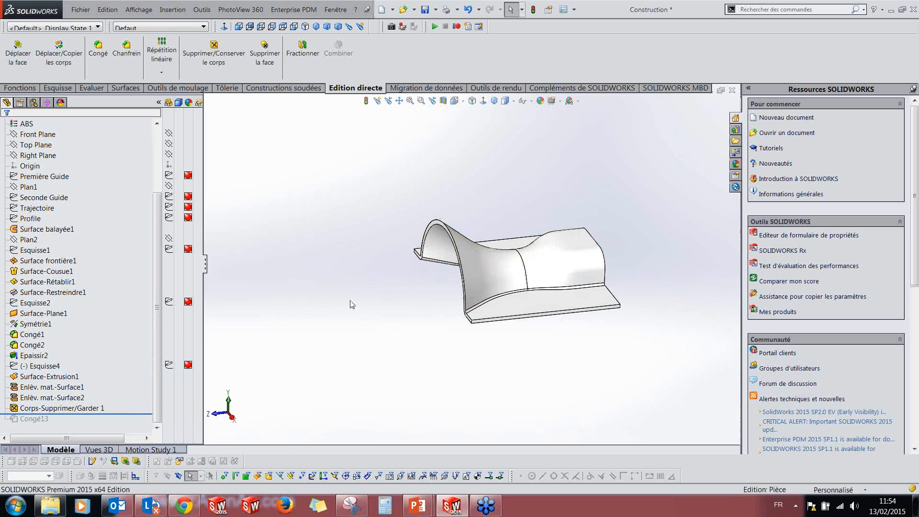
{"action": "middle_click_drag", "start_coordinate": [507, 323], "coordinate": [414, 355]}
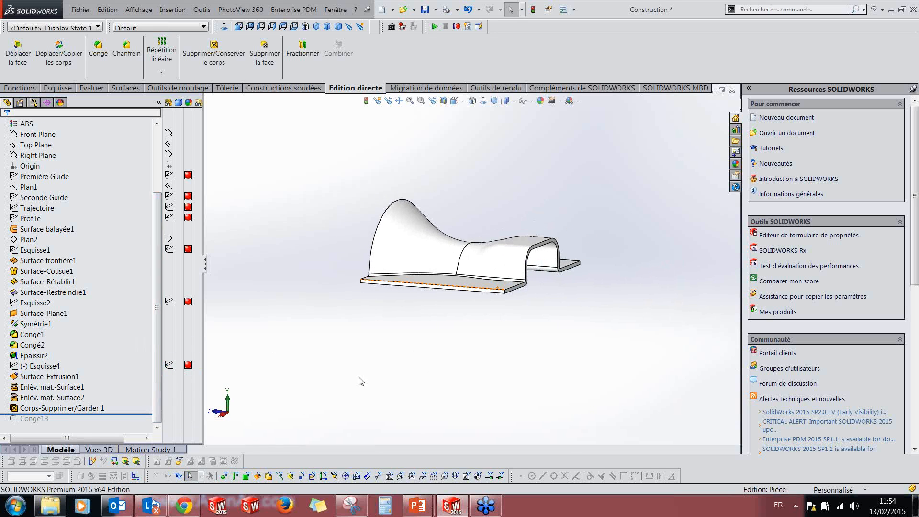
{"action": "middle_click_drag", "start_coordinate": [422, 314], "coordinate": [438, 318]}
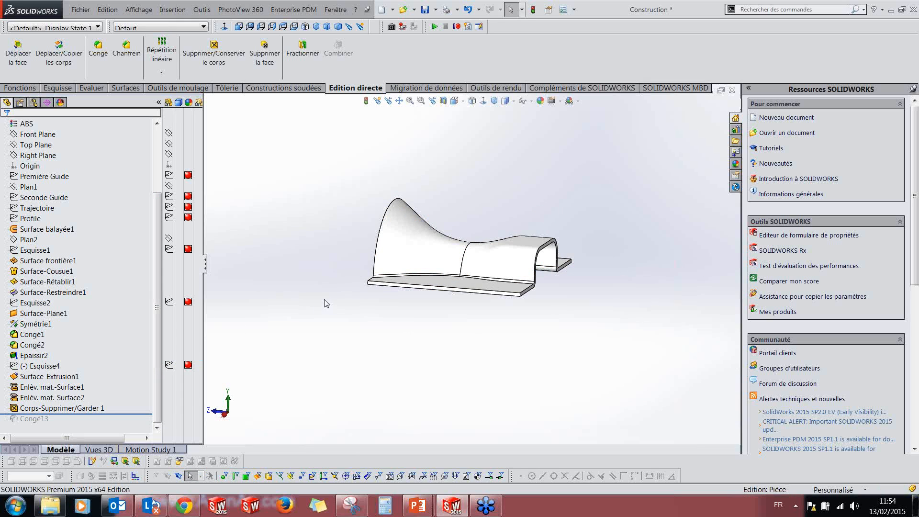
{"action": "middle_click_drag", "start_coordinate": [404, 301], "coordinate": [473, 307]}
{"action": "left_click_drag", "start_coordinate": [110, 415], "coordinate": [125, 424]}
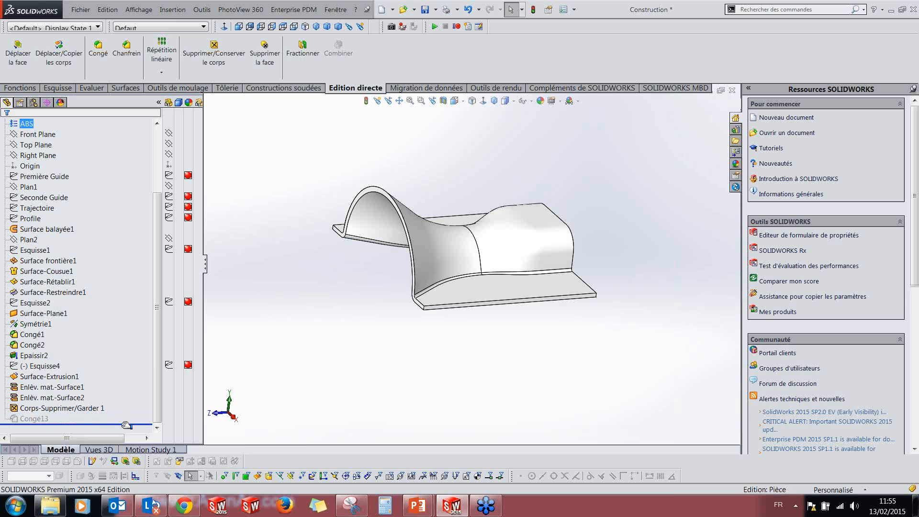
{"action": "left_click", "coordinate": [32, 420]}
{"action": "scroll", "coordinate": [476, 288], "scroll_direction": "down", "scroll_amount": 3}
{"action": "middle_click_drag", "start_coordinate": [399, 367], "coordinate": [362, 373]}
{"action": "left_click", "coordinate": [361, 373]}
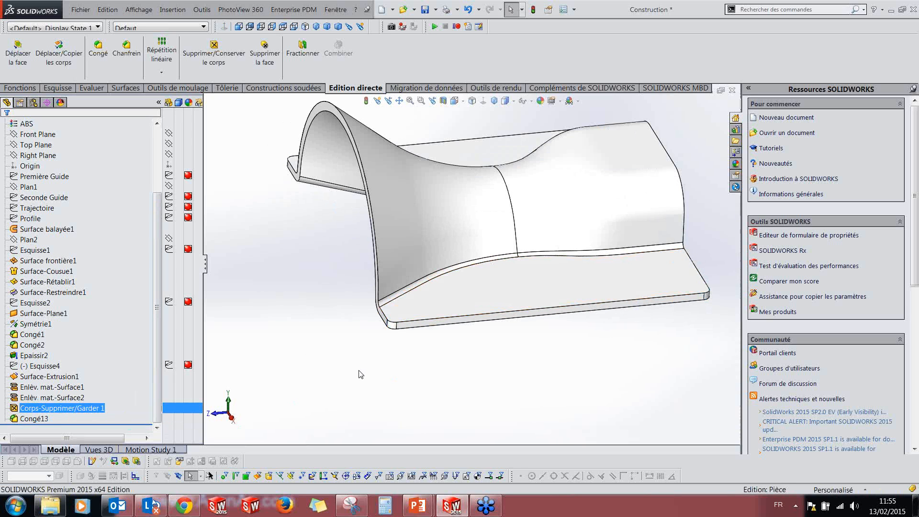
{"action": "scroll", "coordinate": [439, 343], "scroll_direction": "up", "scroll_amount": 3}
{"action": "middle_click_drag", "start_coordinate": [439, 343], "coordinate": [412, 353]}
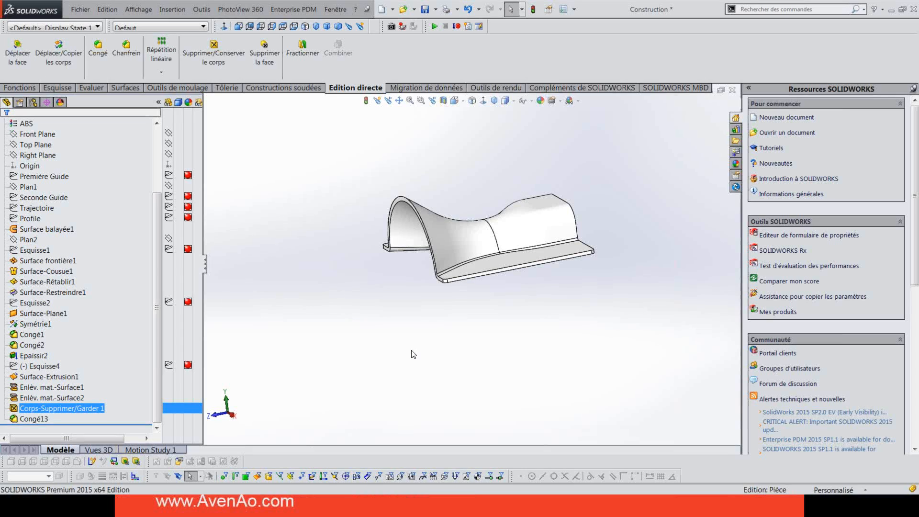
{"action": "key", "text": "super+Tab"}
{"action": "left_click", "coordinate": [324, 264]}
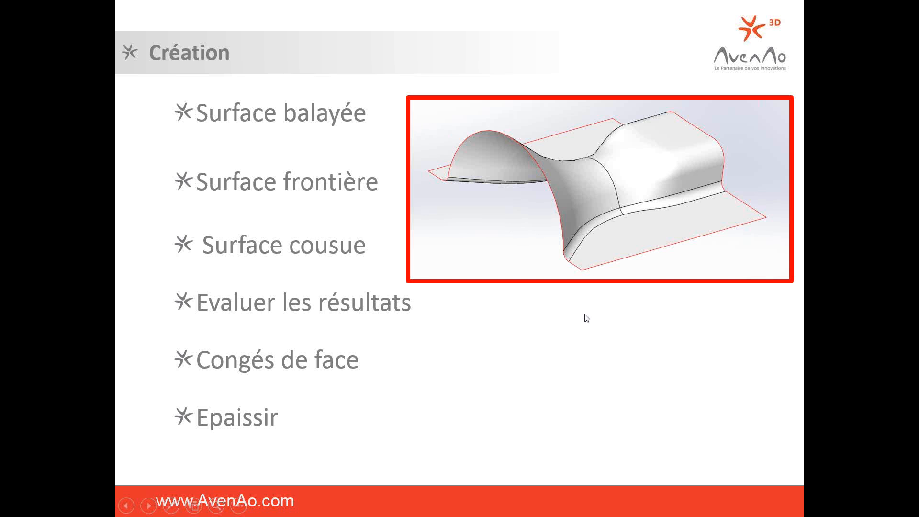
{"action": "left_click", "coordinate": [577, 343]}
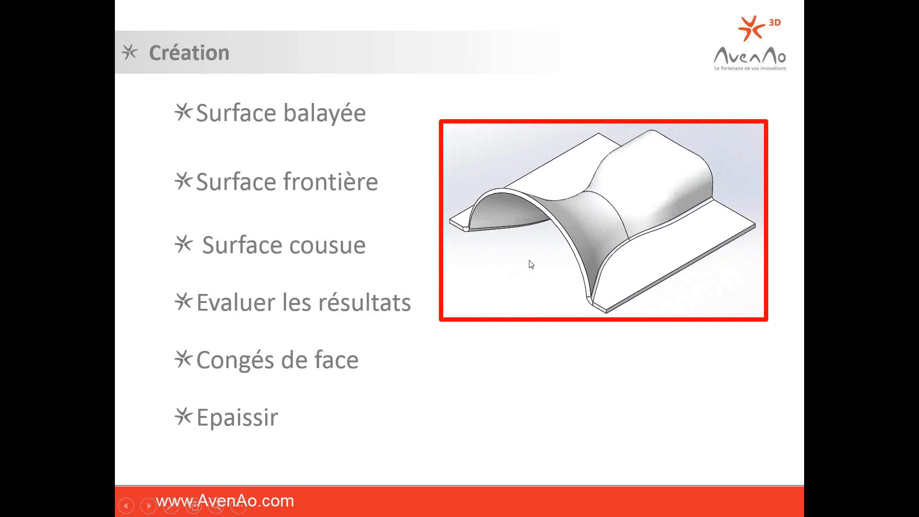
{"action": "left_click", "coordinate": [504, 251]}
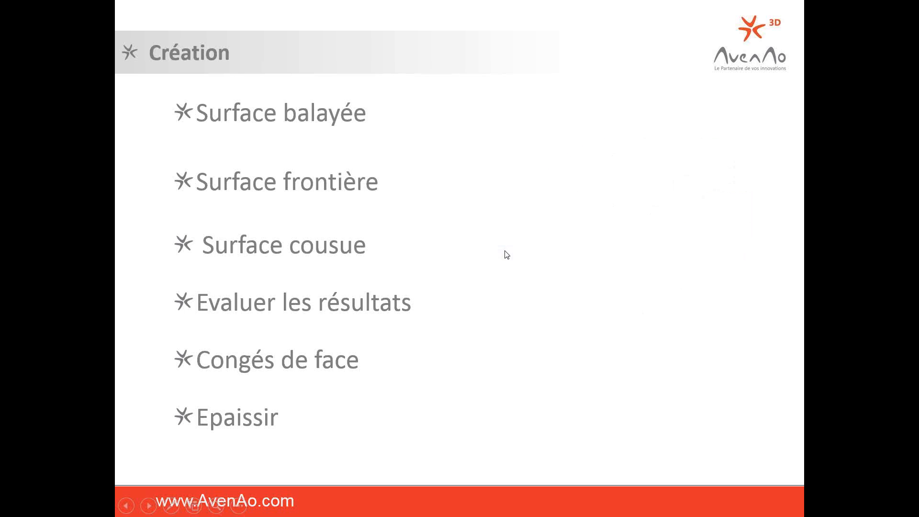
{"action": "left_click", "coordinate": [506, 254]}
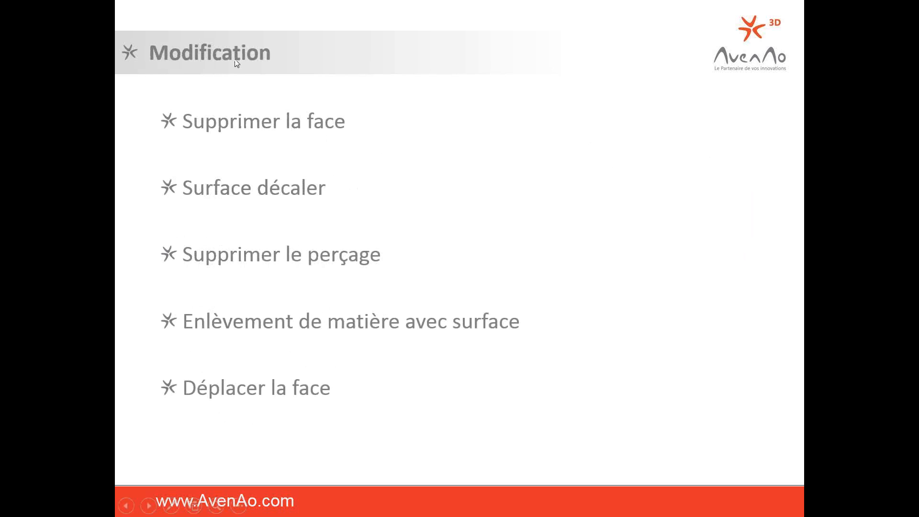
{"action": "left_click", "coordinate": [374, 90]}
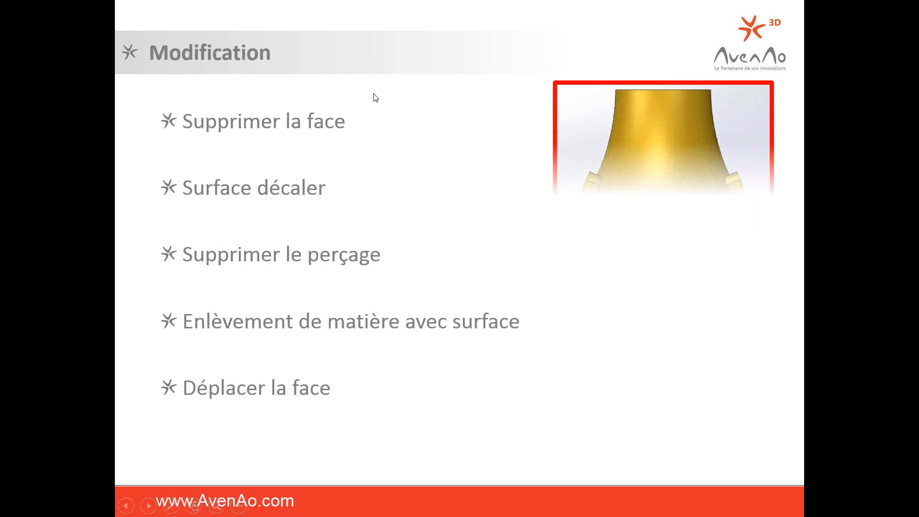
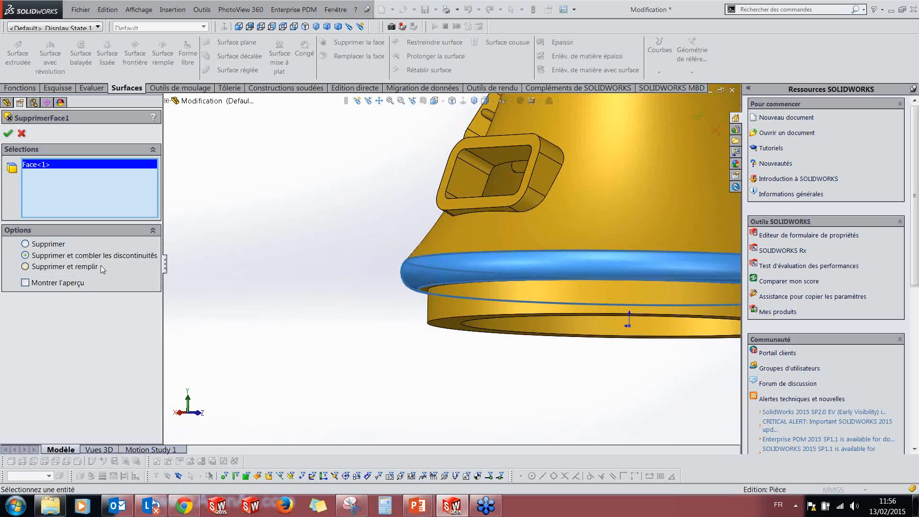
Step: Accept SupprimerFace1 on the rounded rim face with Supprimer et combler les discontinuités, and view the body's lower edge
{"action": "left_click", "coordinate": [8, 133]}
{"action": "middle_click_drag", "start_coordinate": [400, 353], "coordinate": [297, 357]}
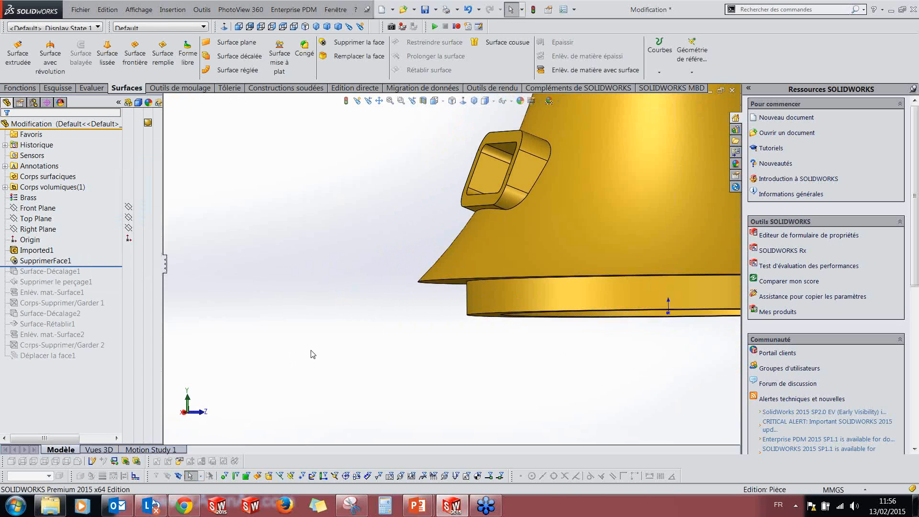
{"action": "middle_click_drag", "start_coordinate": [402, 342], "coordinate": [402, 378]}
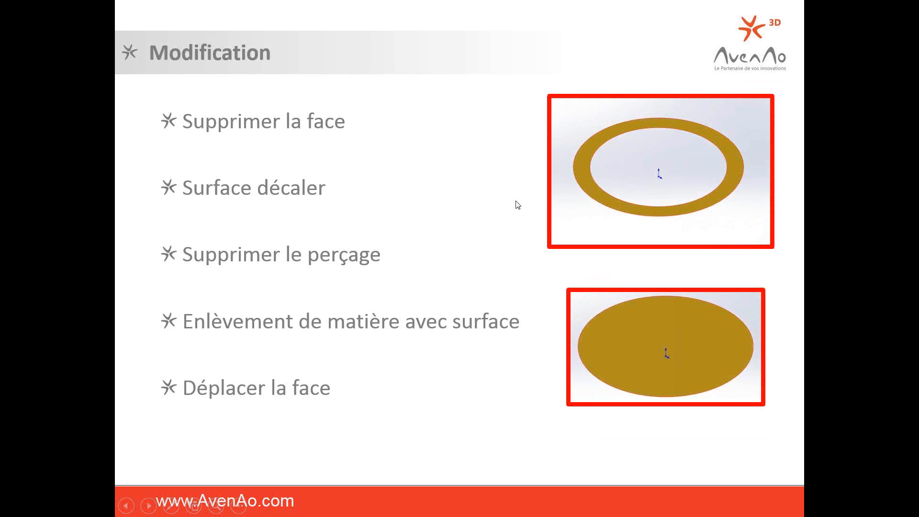
Step: Switch to SOLIDWORKS, roll the model forward past Surface-Décalage1 and expand the surface and solid body folders
{"action": "key", "text": "super+Tab"}
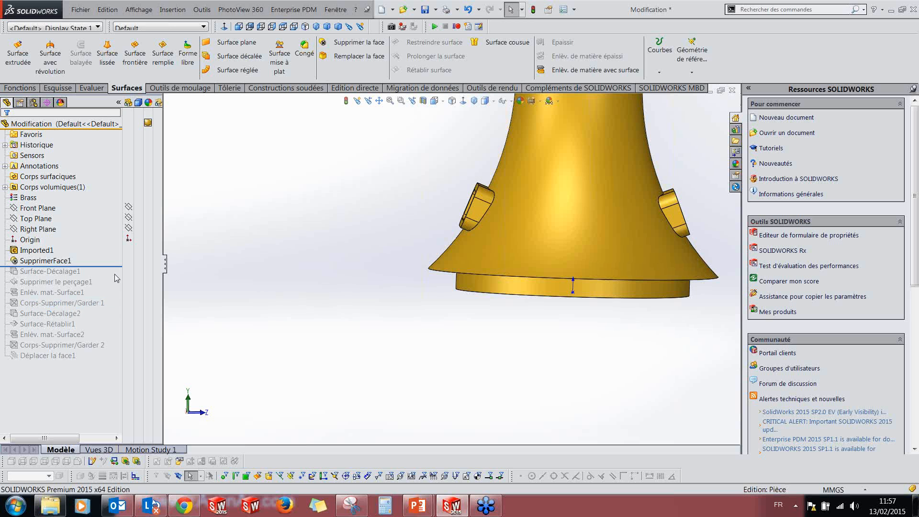
{"action": "left_click_drag", "start_coordinate": [116, 265], "coordinate": [117, 276]}
{"action": "middle_click_drag", "start_coordinate": [407, 316], "coordinate": [397, 285]}
{"action": "left_click", "coordinate": [5, 188]}
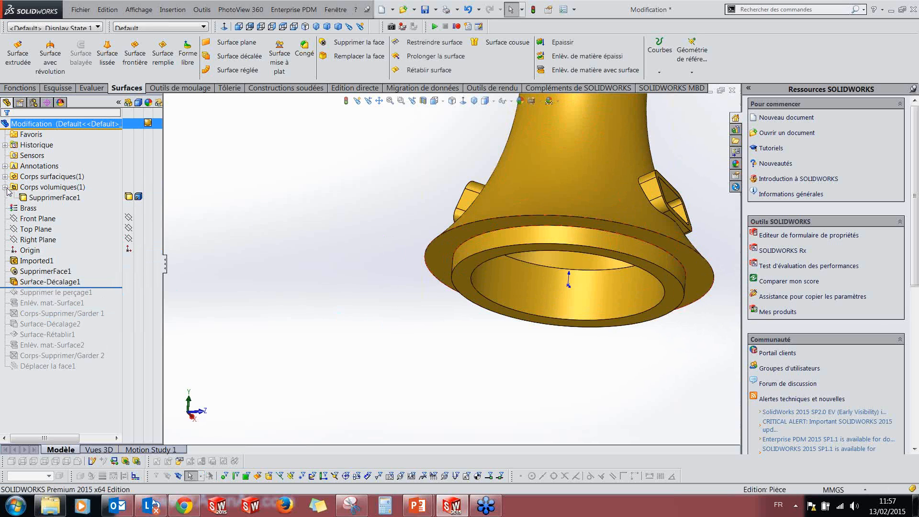
{"action": "left_click", "coordinate": [6, 177]}
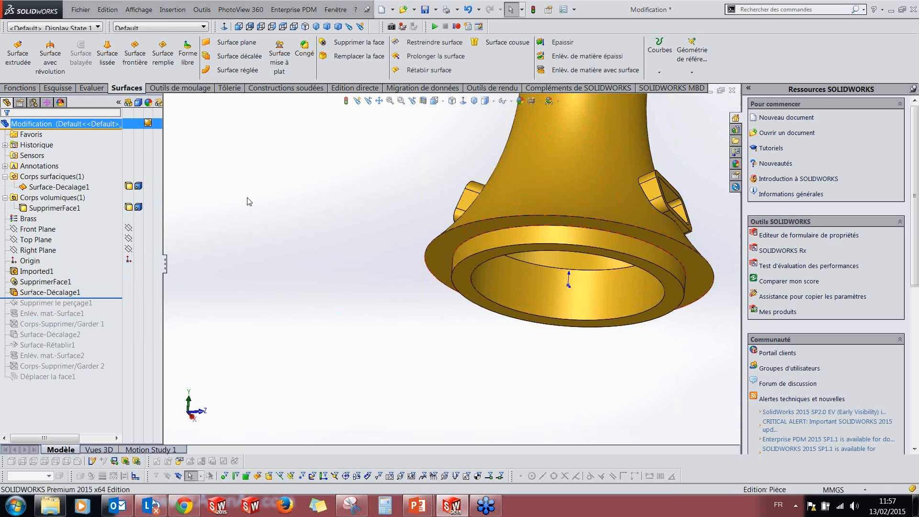
Step: Hide the SupprimerFace1 solid body to inspect the offset surface alone, and show the body again
{"action": "left_click", "coordinate": [129, 208]}
{"action": "left_click", "coordinate": [128, 207]}
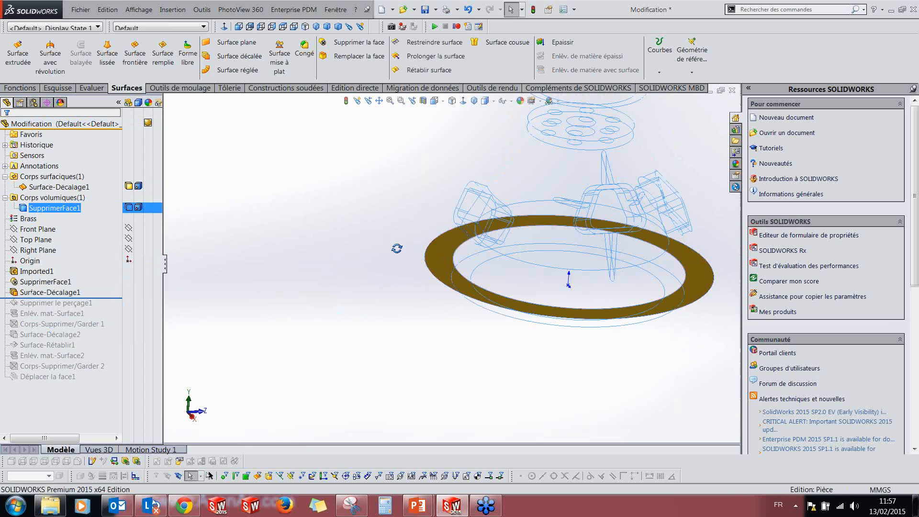
{"action": "middle_click_drag", "start_coordinate": [438, 270], "coordinate": [426, 323]}
{"action": "left_click", "coordinate": [128, 207]}
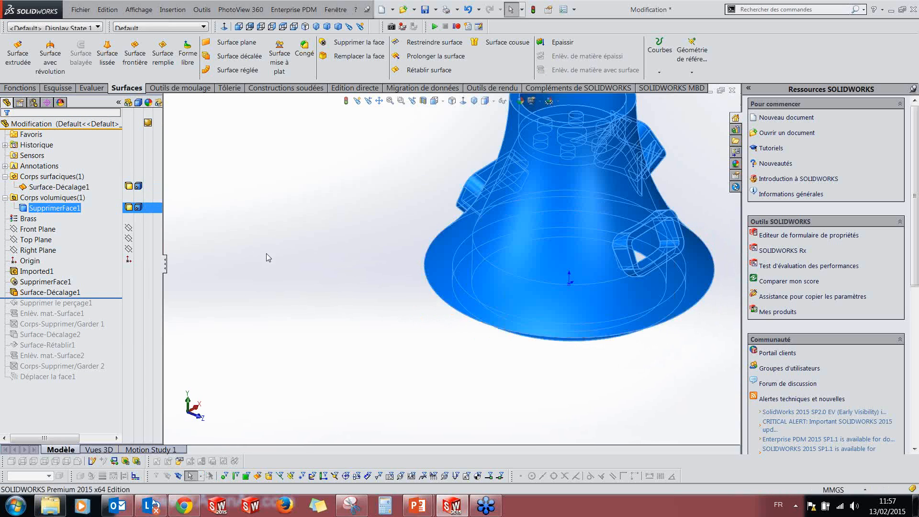
{"action": "middle_click_drag", "start_coordinate": [381, 283], "coordinate": [387, 241]}
Step: Open the definition of Surface-Décalage1, examine the face used for the offset, and leave without changes
{"action": "left_click", "coordinate": [48, 292]}
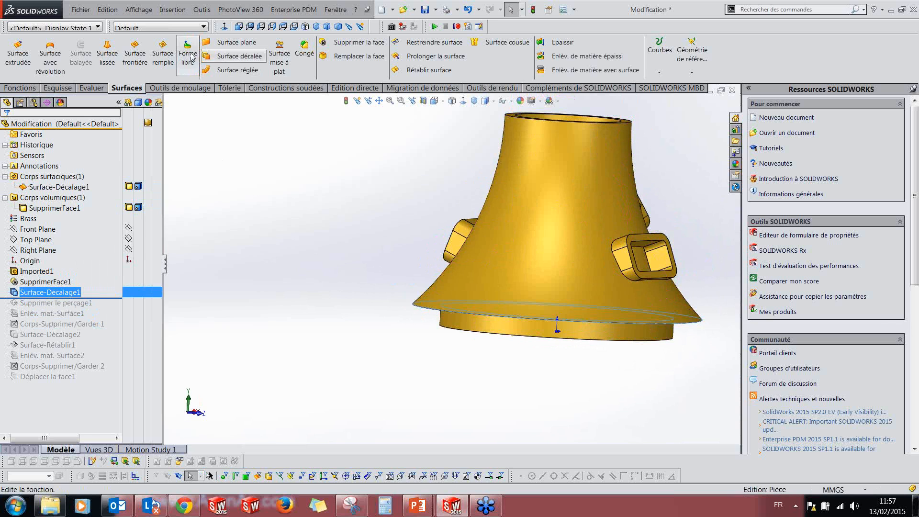
{"action": "left_click", "coordinate": [16, 292]}
{"action": "left_click", "coordinate": [19, 266]}
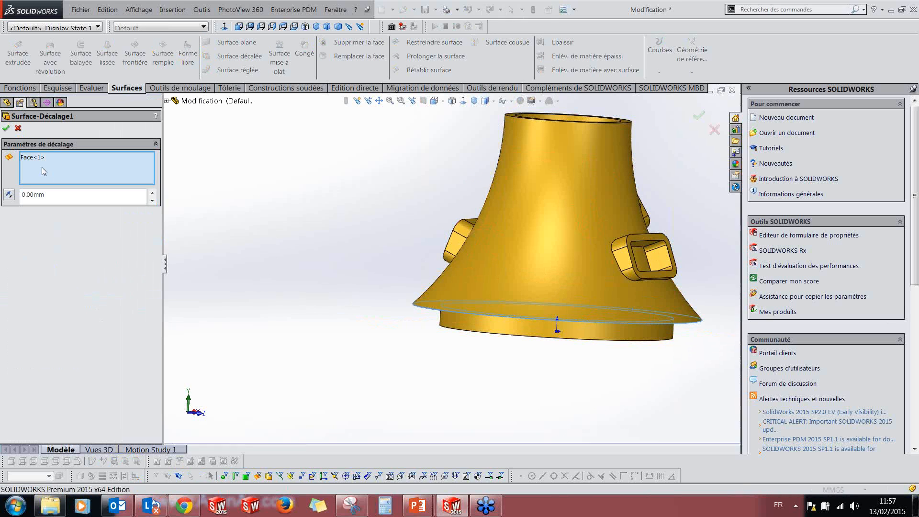
{"action": "middle_click_drag", "start_coordinate": [323, 284], "coordinate": [335, 262]}
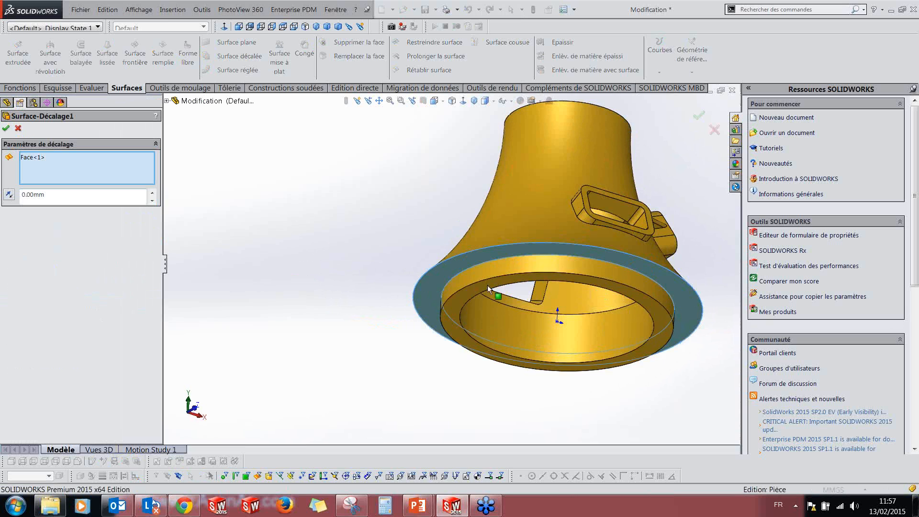
{"action": "left_click", "coordinate": [18, 129]}
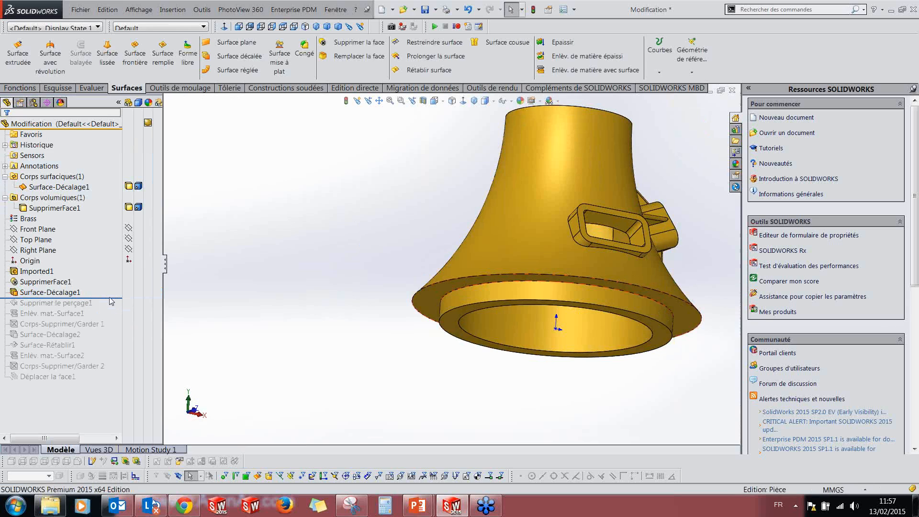
Step: With the SupprimerFace1 body hidden, compare the surface after and before the Supprimer le perçage1 feature
{"action": "left_click_drag", "start_coordinate": [114, 297], "coordinate": [114, 308]}
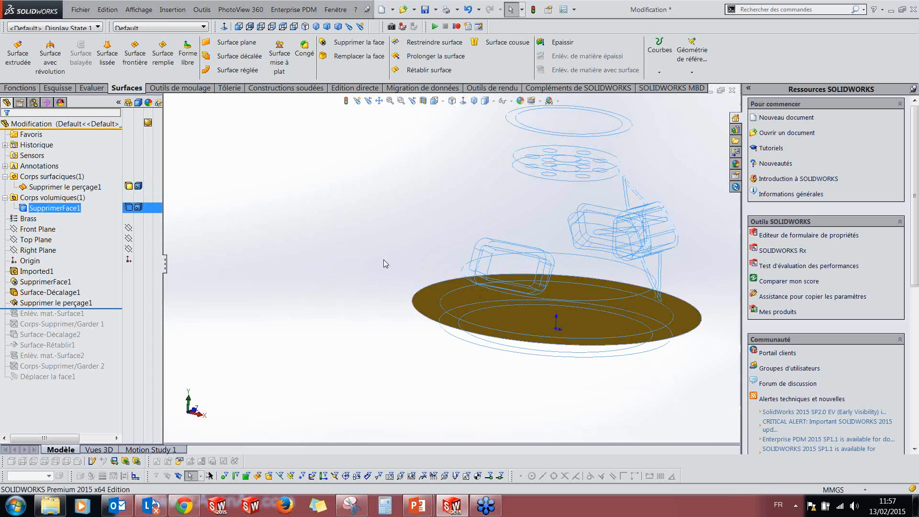
{"action": "middle_click_drag", "start_coordinate": [383, 259], "coordinate": [525, 298]}
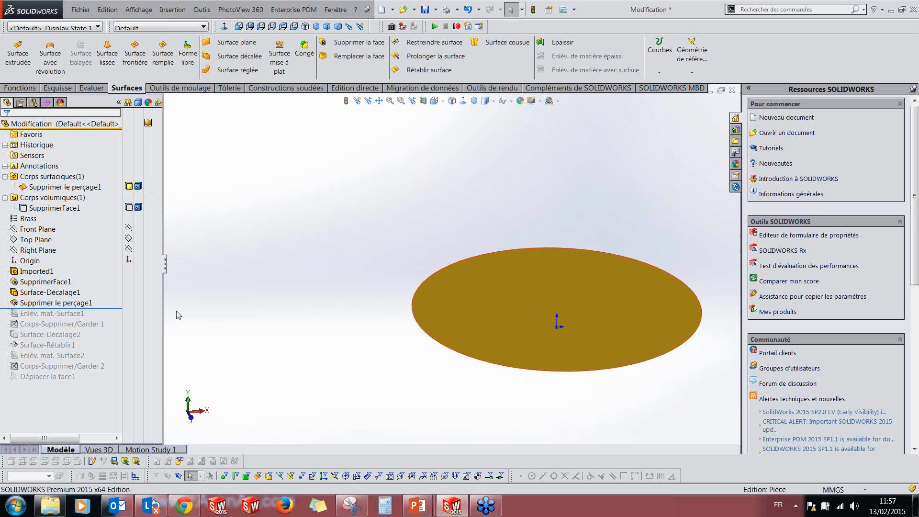
{"action": "left_click_drag", "start_coordinate": [114, 308], "coordinate": [113, 297]}
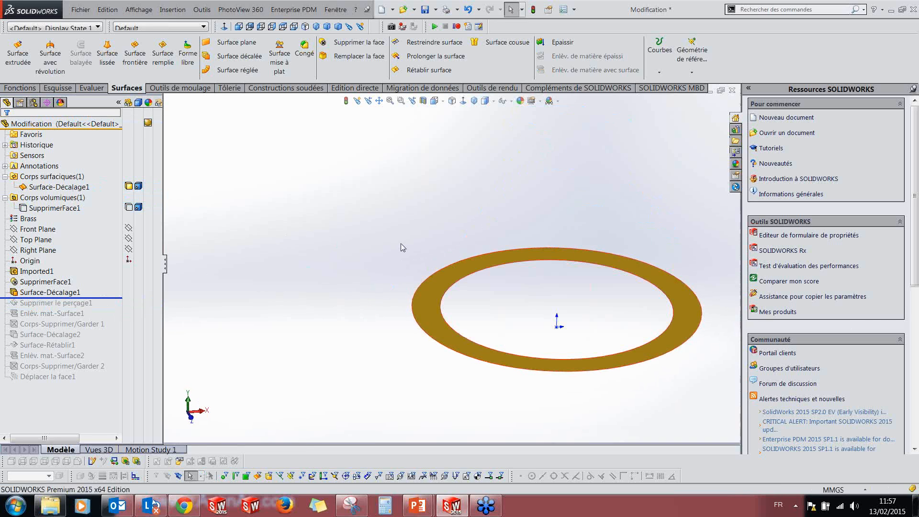
Step: Delete the hole in the ring-shaped offset surface from its inner circular edge, using the Supprimer le(s) perçage(s) option
{"action": "scroll", "coordinate": [518, 321], "scroll_direction": "up", "scroll_amount": 2}
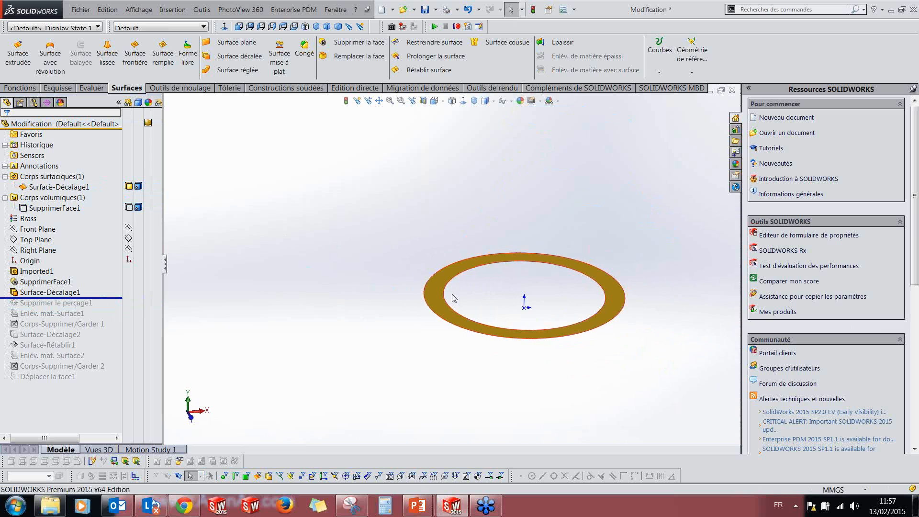
{"action": "middle_click_drag", "start_coordinate": [455, 308], "coordinate": [431, 308]}
{"action": "mouse_move", "coordinate": [106, 297]}
{"action": "left_mouse_down"}
{"action": "mouse_move", "coordinate": [103, 308]}
{"action": "mouse_move", "coordinate": [105, 297]}
{"action": "left_mouse_up"}
{"action": "left_click", "coordinate": [73, 304]}
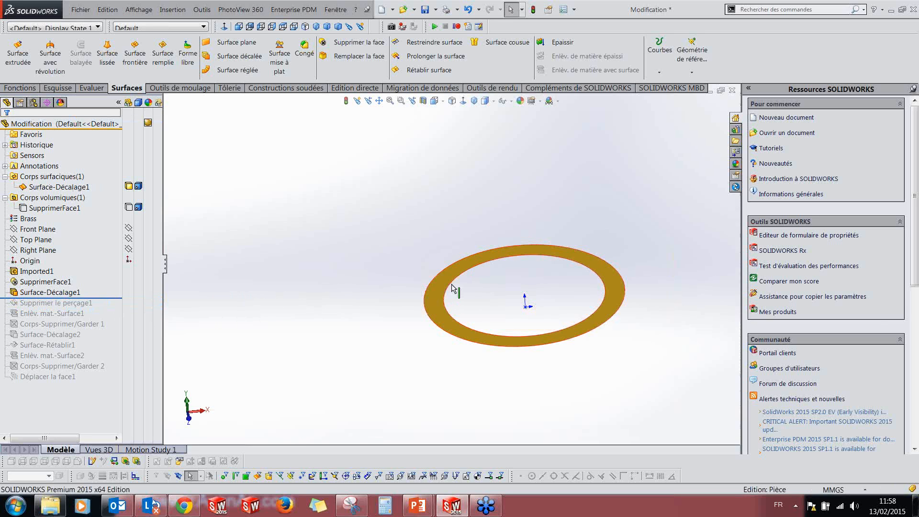
{"action": "left_click", "coordinate": [486, 326]}
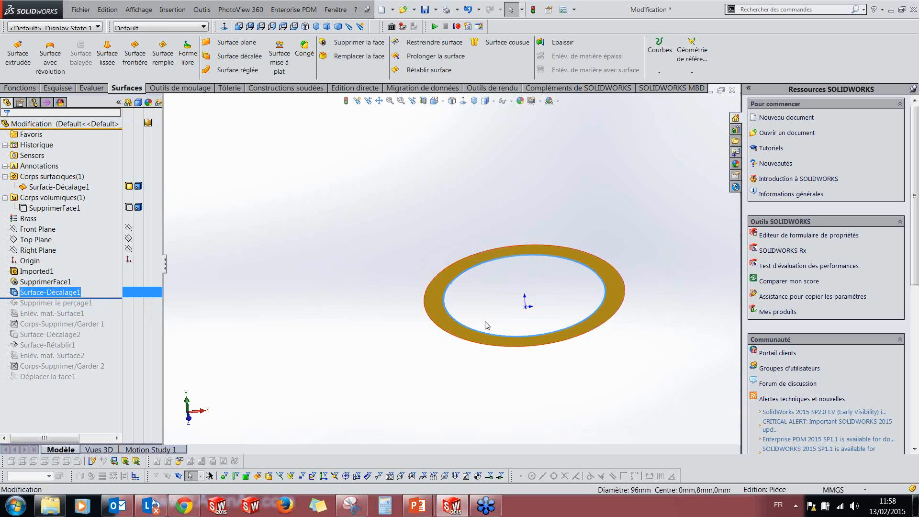
{"action": "left_click", "coordinate": [354, 286]}
{"action": "scroll", "coordinate": [474, 292], "scroll_direction": "down", "scroll_amount": 2}
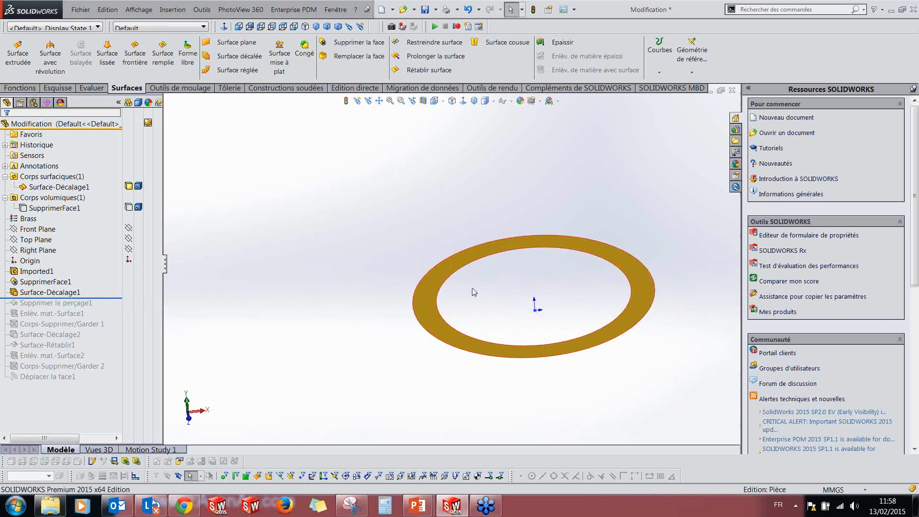
{"action": "left_click", "coordinate": [506, 255]}
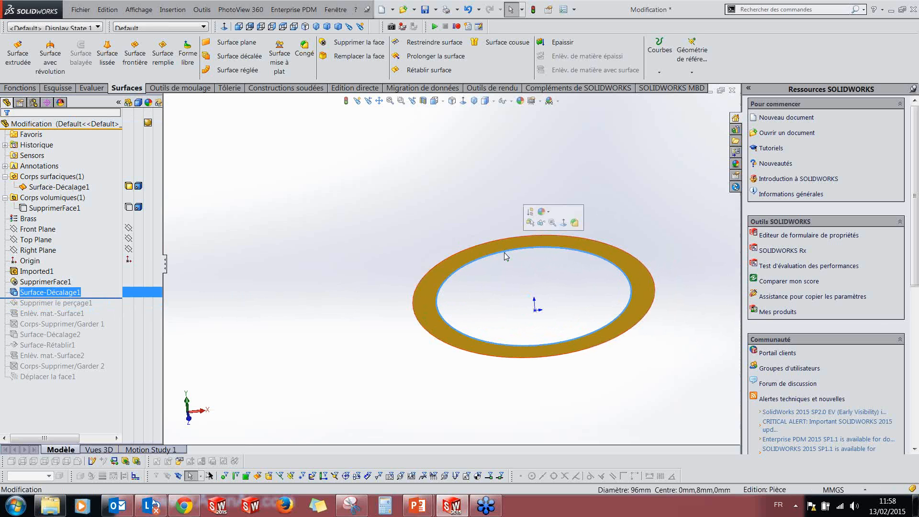
{"action": "key", "text": "Delete"}
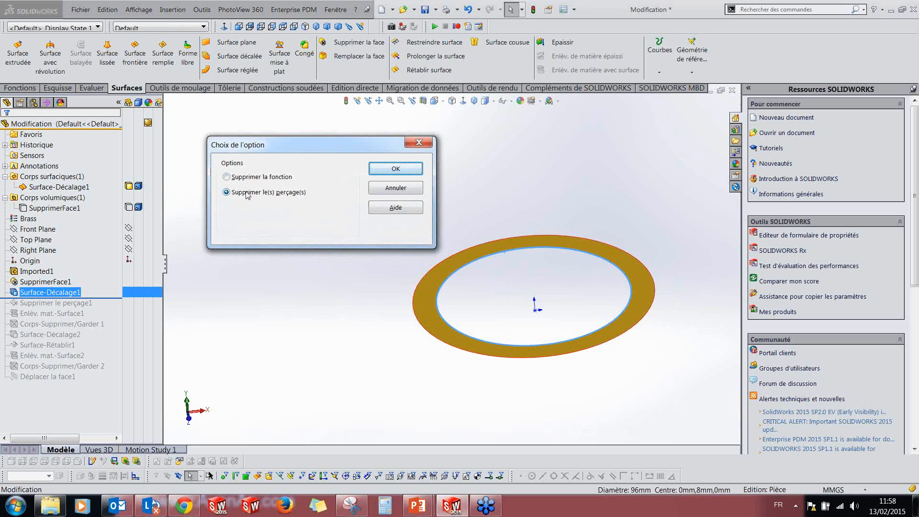
{"action": "left_click", "coordinate": [395, 169]}
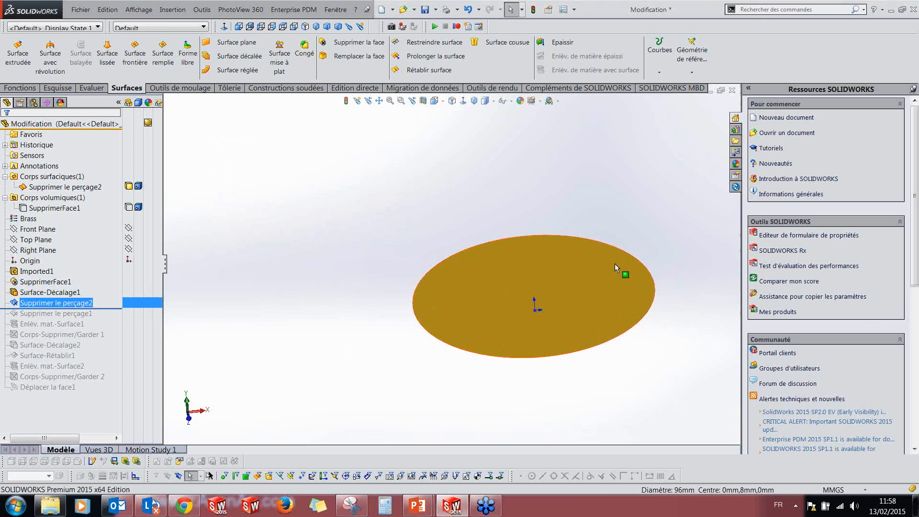
Step: Delete the newly added Supprimer le perçage2 feature from the model
{"action": "left_click", "coordinate": [75, 304]}
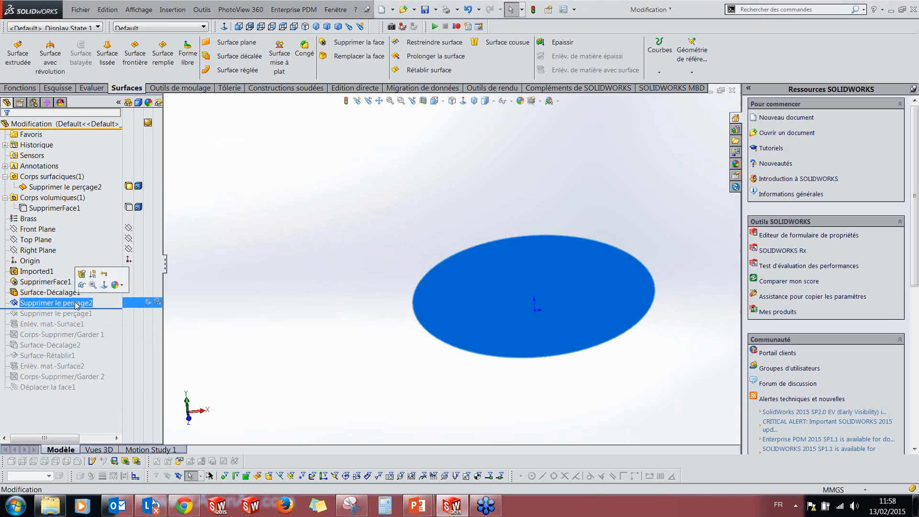
{"action": "key", "text": "Delete"}
{"action": "left_click", "coordinate": [344, 165]}
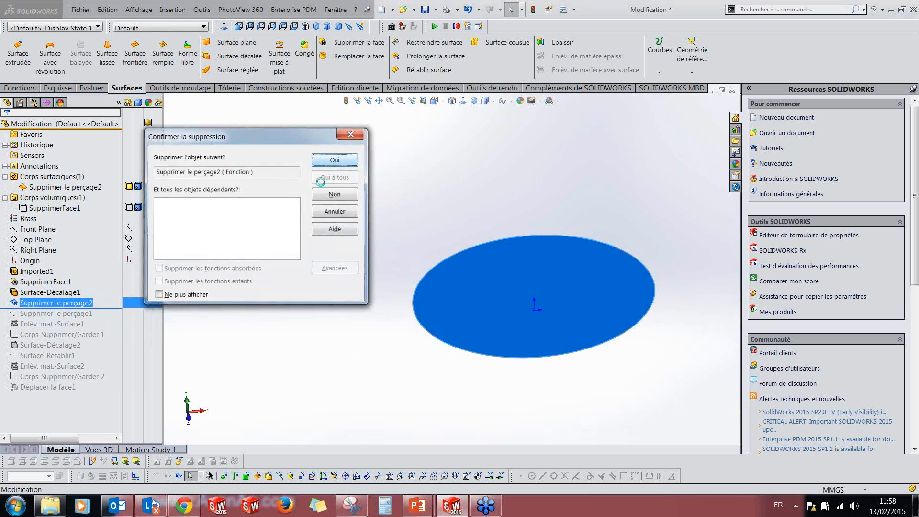
Step: Roll forward past Supprimer le perçage1, show the SupprimerFace1 solid body and inspect the filled surface from below
{"action": "left_click_drag", "start_coordinate": [117, 297], "coordinate": [117, 309]}
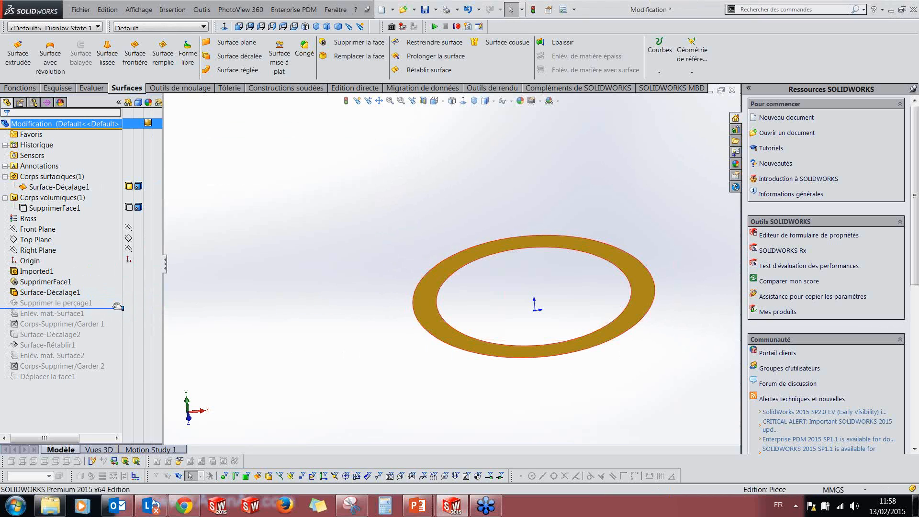
{"action": "middle_click_drag", "start_coordinate": [595, 336], "coordinate": [572, 371]}
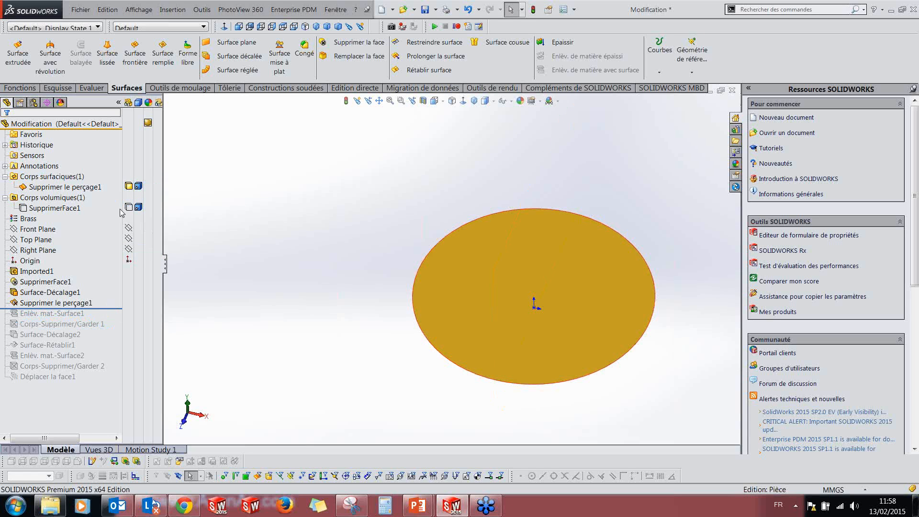
{"action": "left_click", "coordinate": [54, 208]}
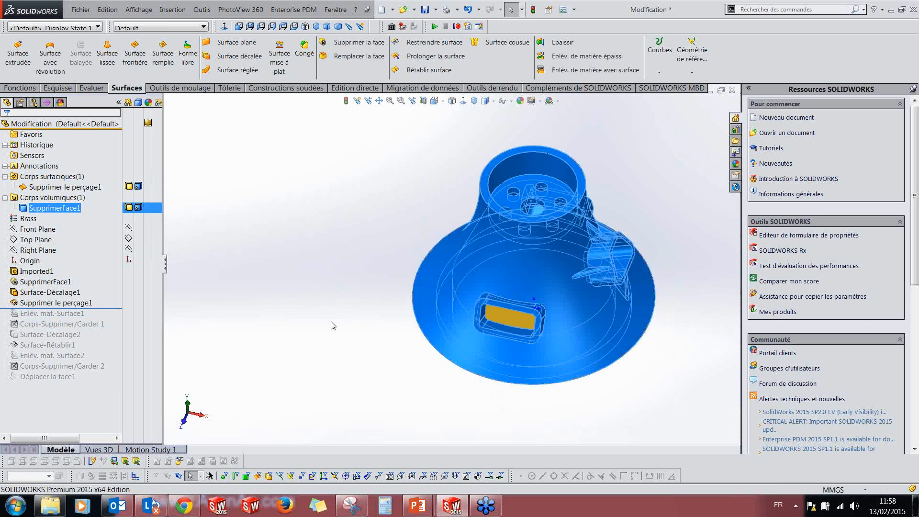
{"action": "left_click", "coordinate": [336, 332]}
{"action": "middle_click_drag", "start_coordinate": [396, 357], "coordinate": [404, 188]}
{"action": "left_click", "coordinate": [519, 312]}
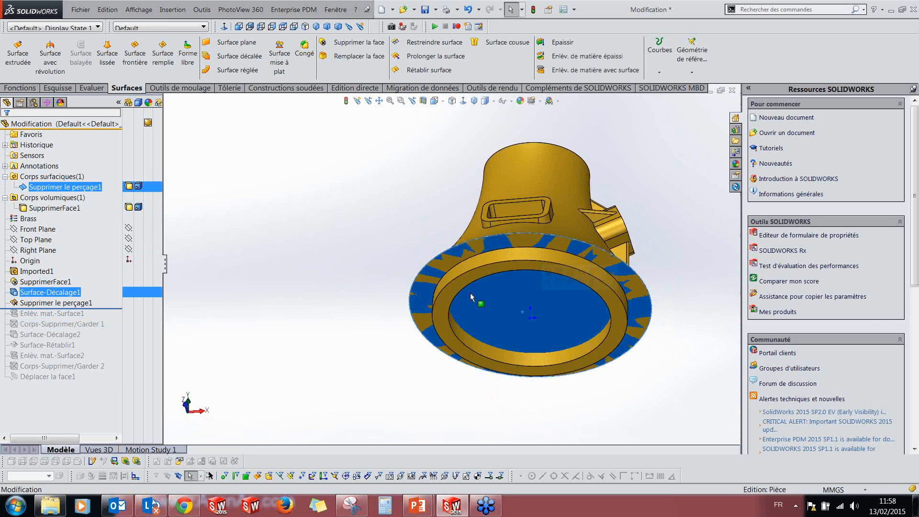
{"action": "left_click", "coordinate": [276, 305]}
Step: Roll forward past Enlèv. mat.-Surface1 and review which surface its definition uses for the cut
{"action": "left_click_drag", "start_coordinate": [115, 308], "coordinate": [115, 319]}
{"action": "middle_click_drag", "start_coordinate": [386, 289], "coordinate": [303, 328]}
{"action": "left_click", "coordinate": [21, 325]}
{"action": "left_click", "coordinate": [43, 292]}
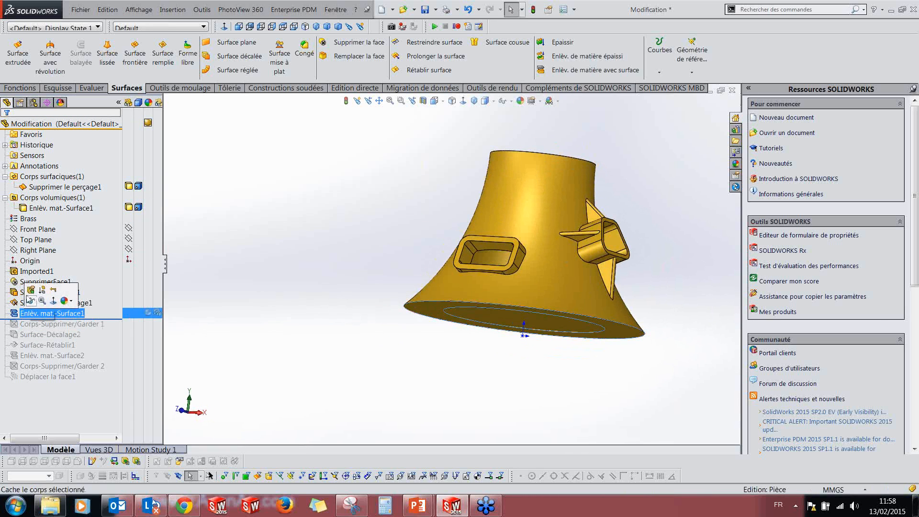
{"action": "left_click", "coordinate": [128, 303]}
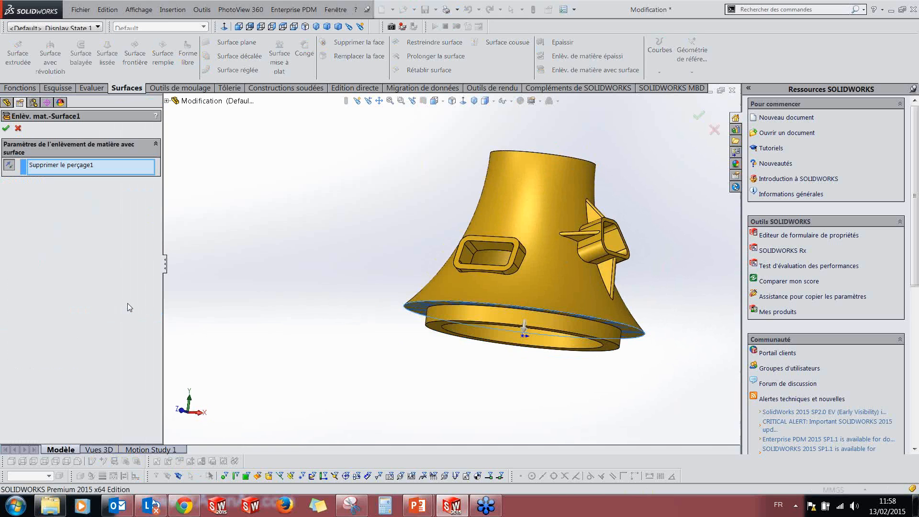
{"action": "left_click", "coordinate": [5, 126]}
Step: Examine the cut base of the part from several angles, including the Right view
{"action": "middle_click_drag", "start_coordinate": [403, 325], "coordinate": [364, 365]}
{"action": "middle_click_drag", "start_coordinate": [435, 357], "coordinate": [439, 353]}
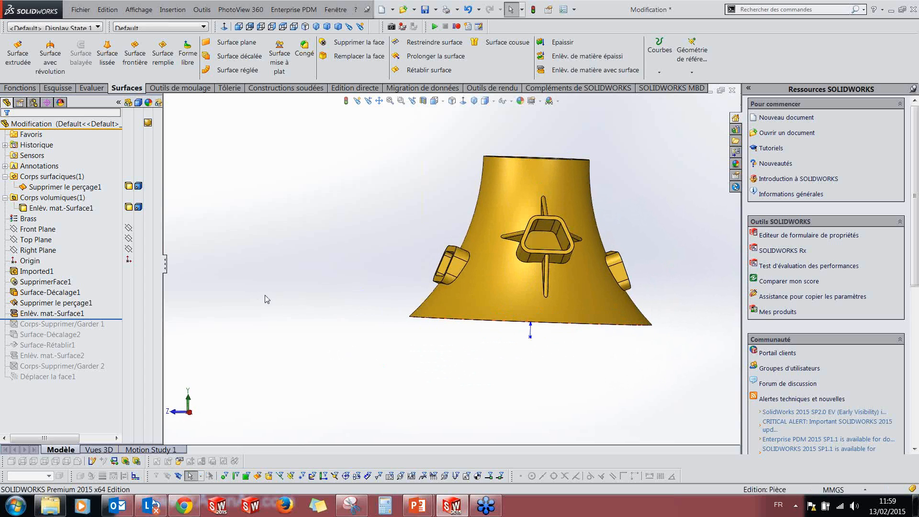
{"action": "middle_click_drag", "start_coordinate": [323, 262], "coordinate": [296, 239]}
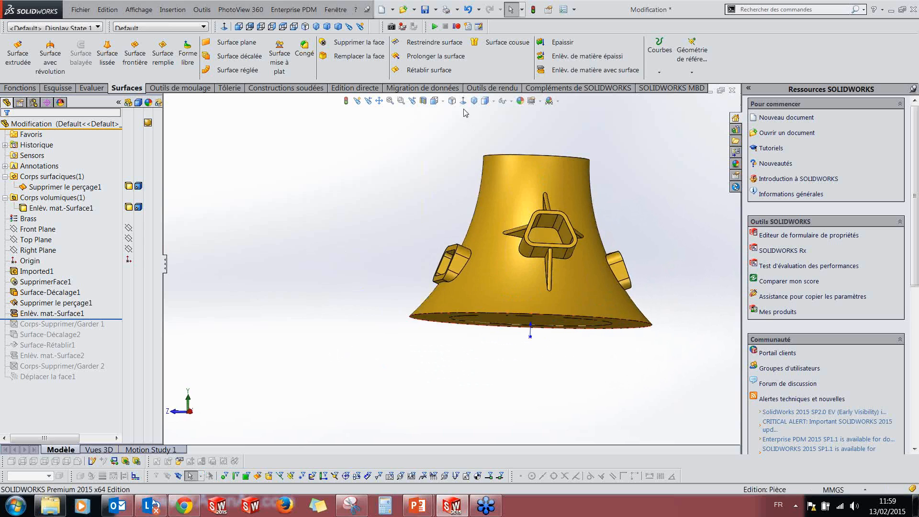
{"action": "key", "text": "ctrl+4"}
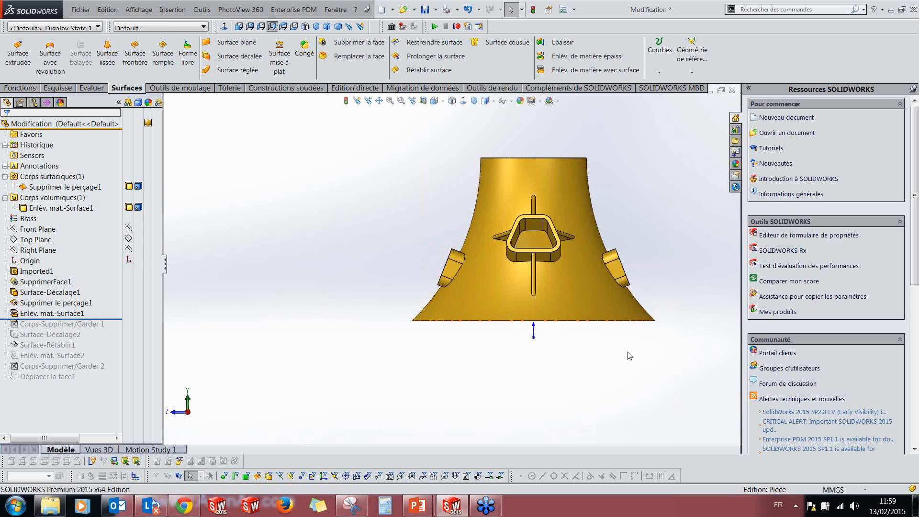
{"action": "scroll", "coordinate": [606, 334], "scroll_direction": "down", "scroll_amount": 1}
{"action": "scroll", "coordinate": [452, 292], "scroll_direction": "up", "scroll_amount": 1}
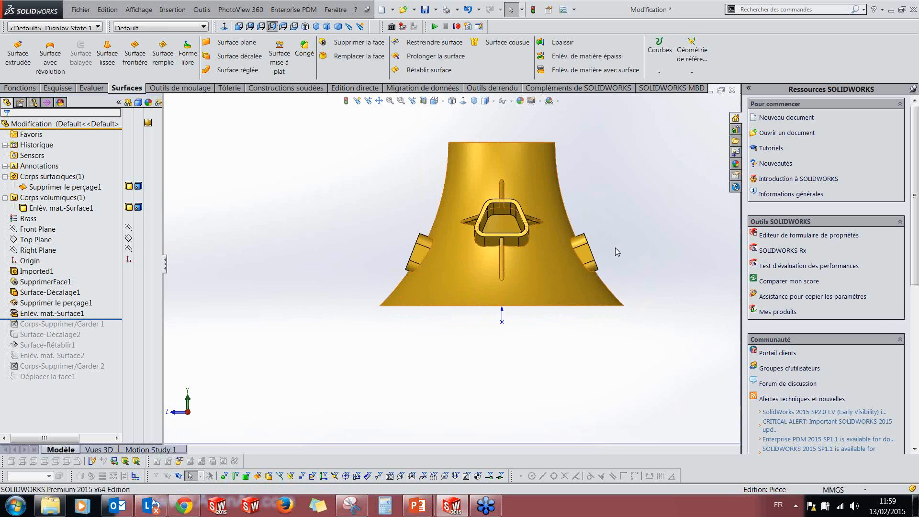
{"action": "scroll", "coordinate": [616, 248], "scroll_direction": "down", "scroll_amount": 1}
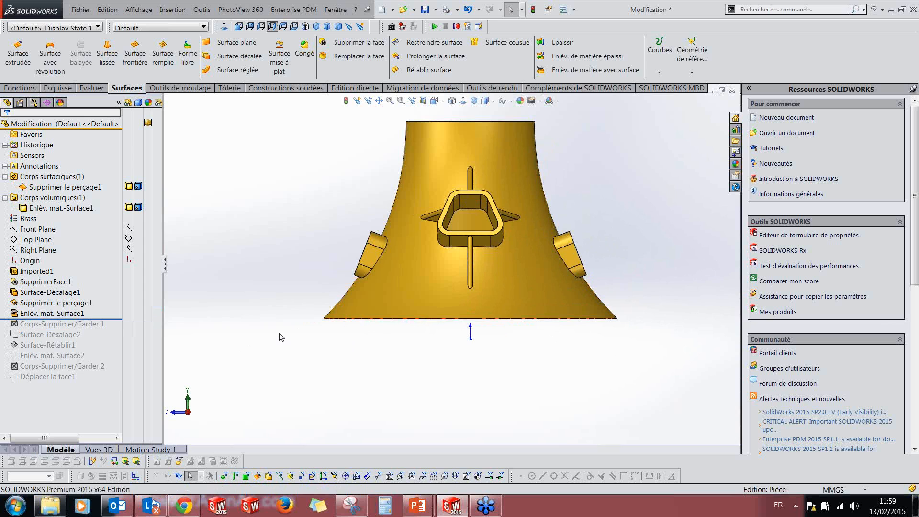
Step: Roll the model forward past Corps-Supprimer/Garder 1, inspect the remaining solid body, and continue past Surface-Décalage2
{"action": "left_click_drag", "start_coordinate": [117, 319], "coordinate": [117, 329]}
{"action": "middle_click_drag", "start_coordinate": [314, 322], "coordinate": [354, 310]}
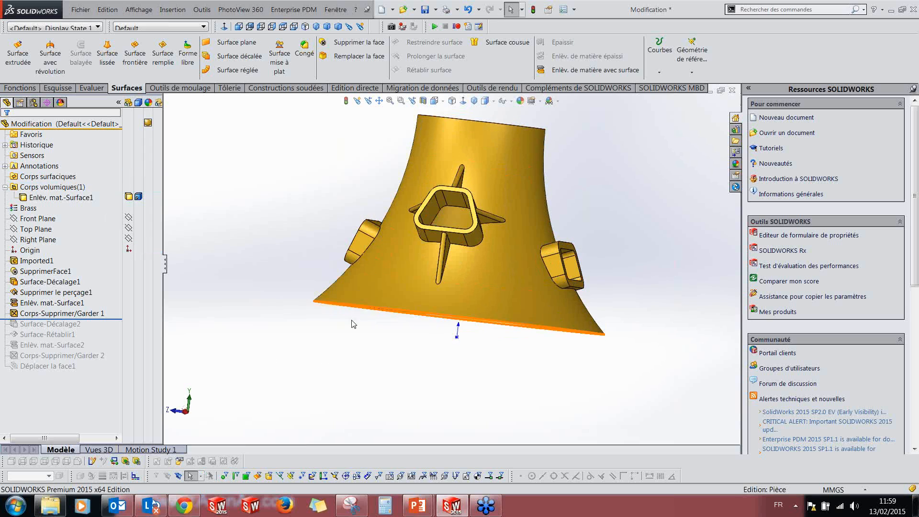
{"action": "middle_click_drag", "start_coordinate": [367, 324], "coordinate": [376, 301]}
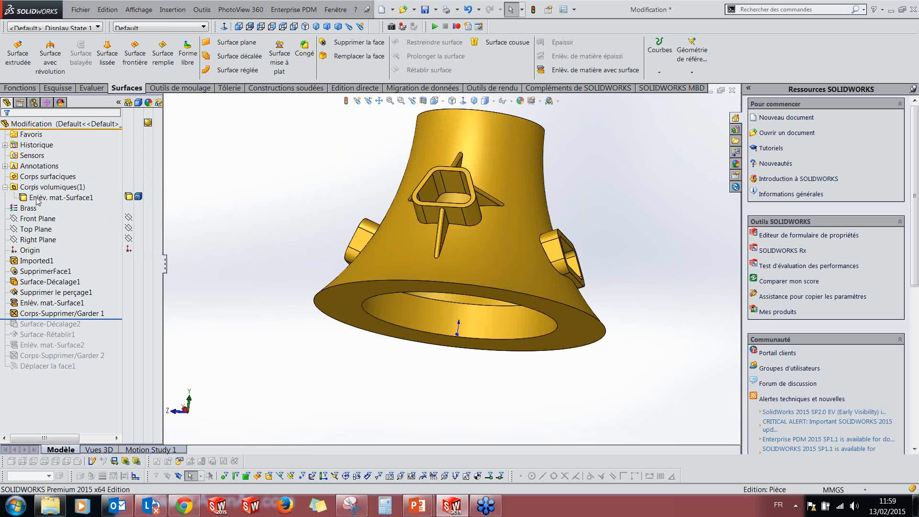
{"action": "left_click", "coordinate": [69, 200]}
{"action": "left_click_drag", "start_coordinate": [113, 318], "coordinate": [115, 339]}
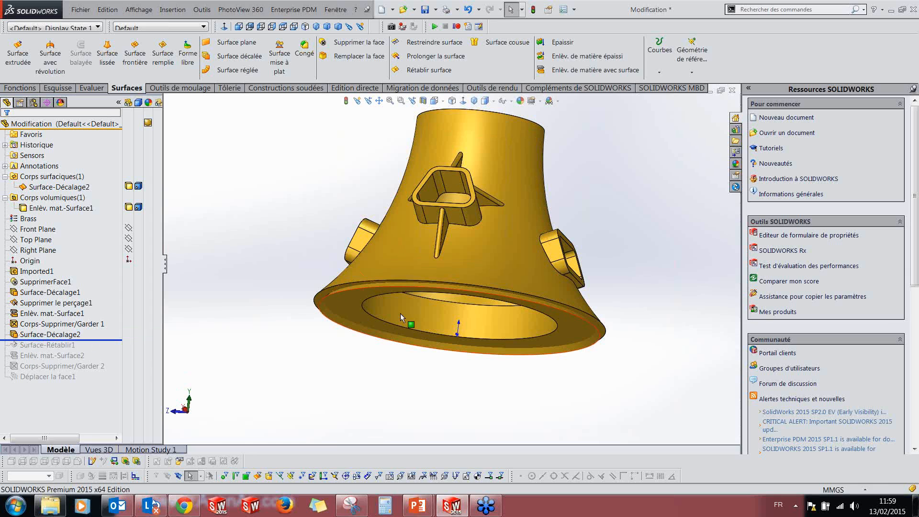
Step: Switch to the Modification slide in PowerPoint, review the part's section image, and return to the SOLIDWORKS part
{"action": "middle_click_drag", "start_coordinate": [386, 313], "coordinate": [383, 294]}
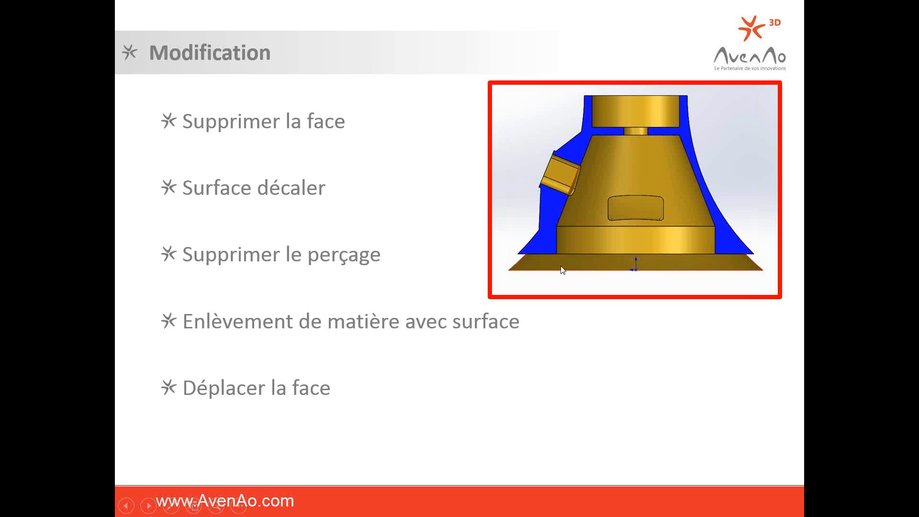
{"action": "left_click", "coordinate": [484, 270]}
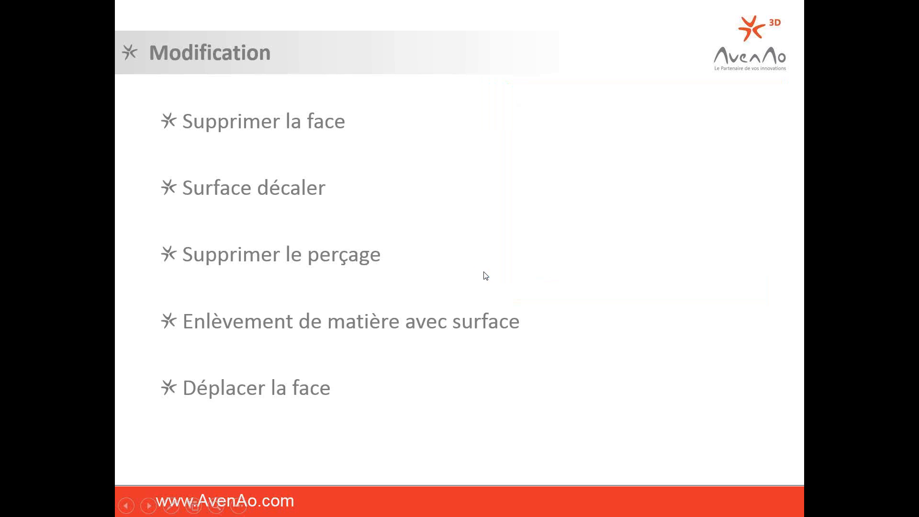
{"action": "left_click", "coordinate": [473, 278]}
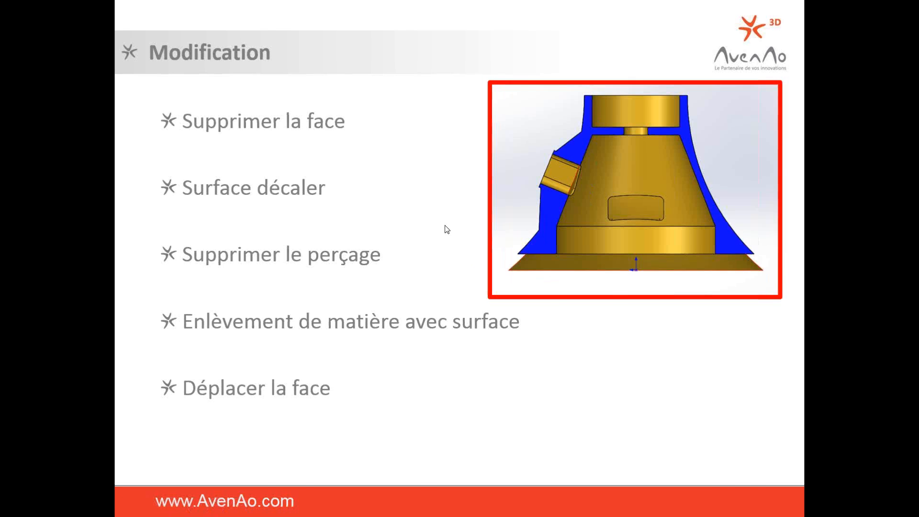
{"action": "key", "text": "super+Tab"}
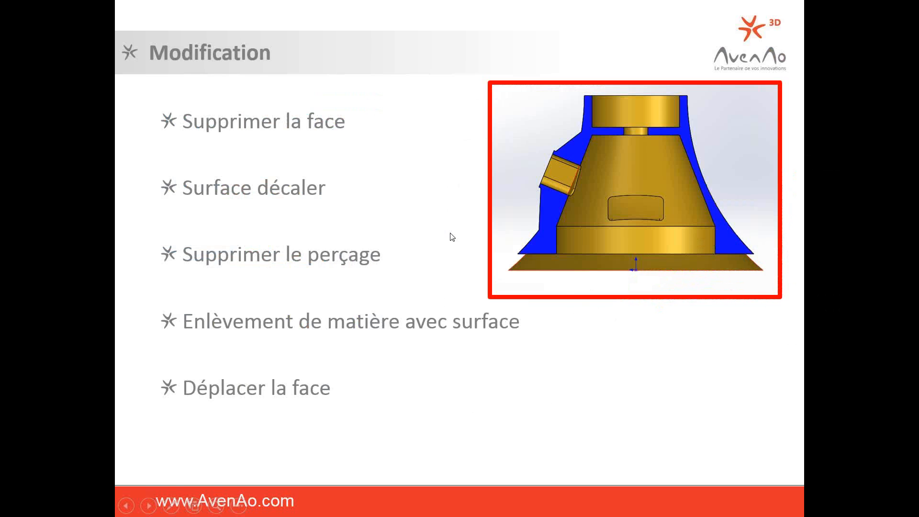
{"action": "key", "text": "super+Tab"}
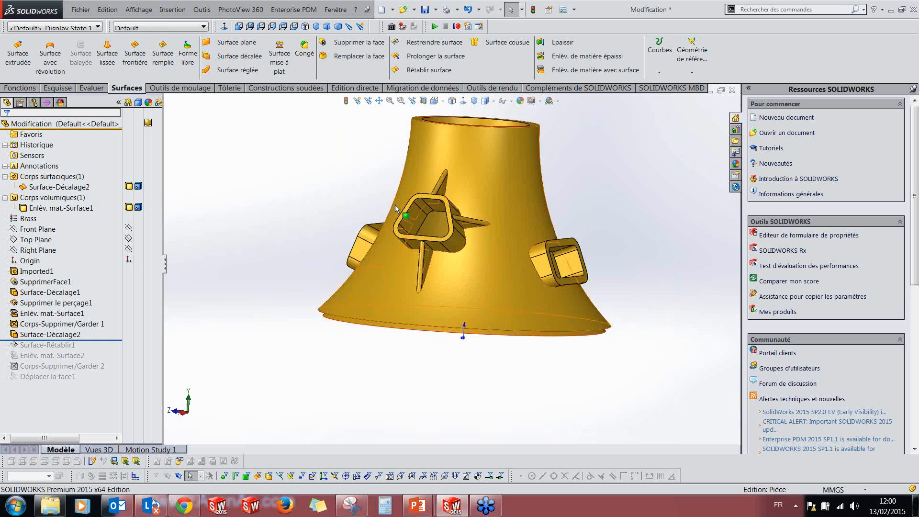
Step: Create a section view of the part on the Front Plane at 0.00 mm offset and view it from the front
{"action": "left_click", "coordinate": [463, 102]}
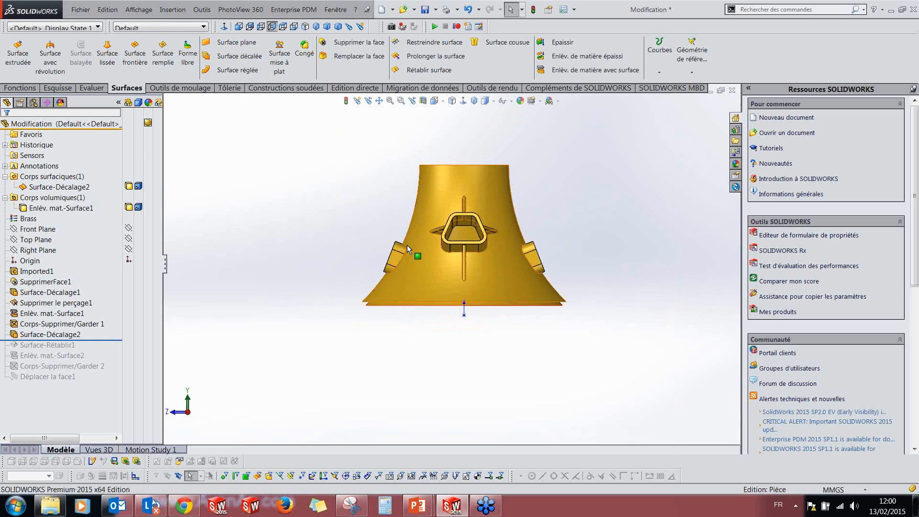
{"action": "left_click", "coordinate": [423, 101]}
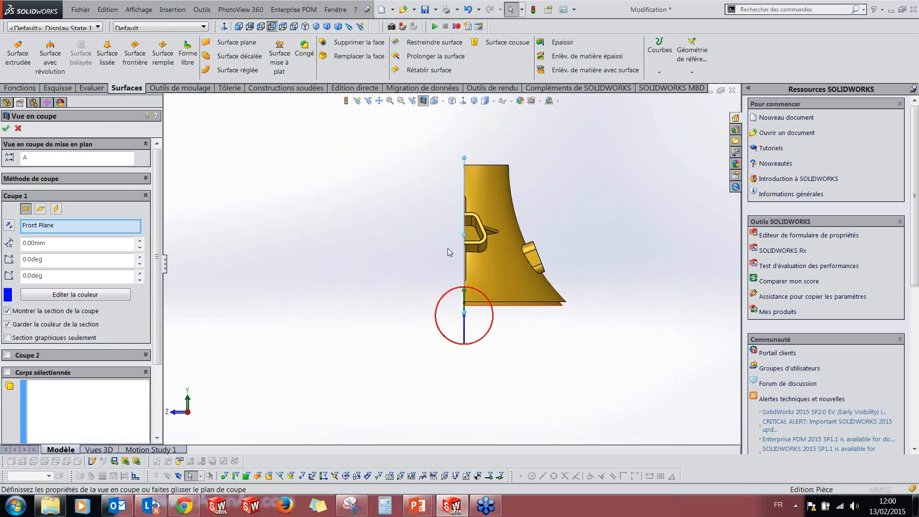
{"action": "middle_click_drag", "start_coordinate": [447, 248], "coordinate": [507, 237]}
{"action": "left_click", "coordinate": [462, 104]}
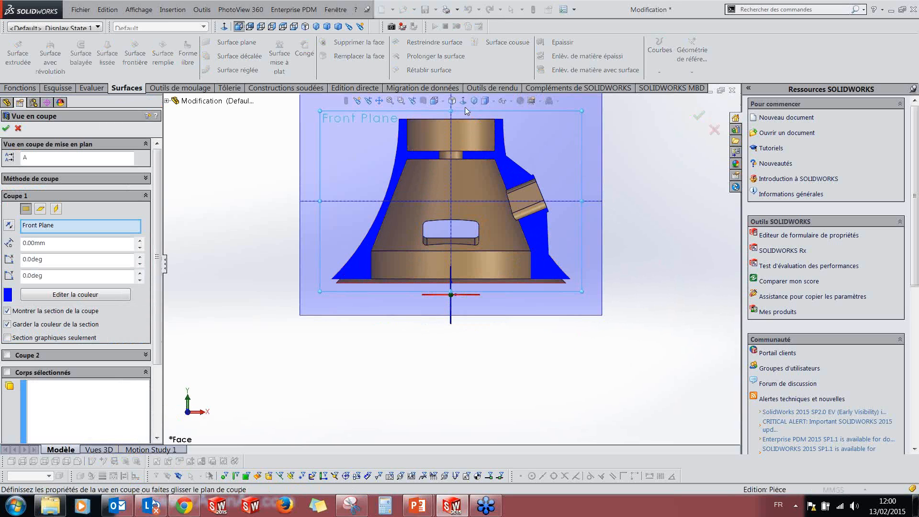
{"action": "left_click", "coordinate": [698, 118]}
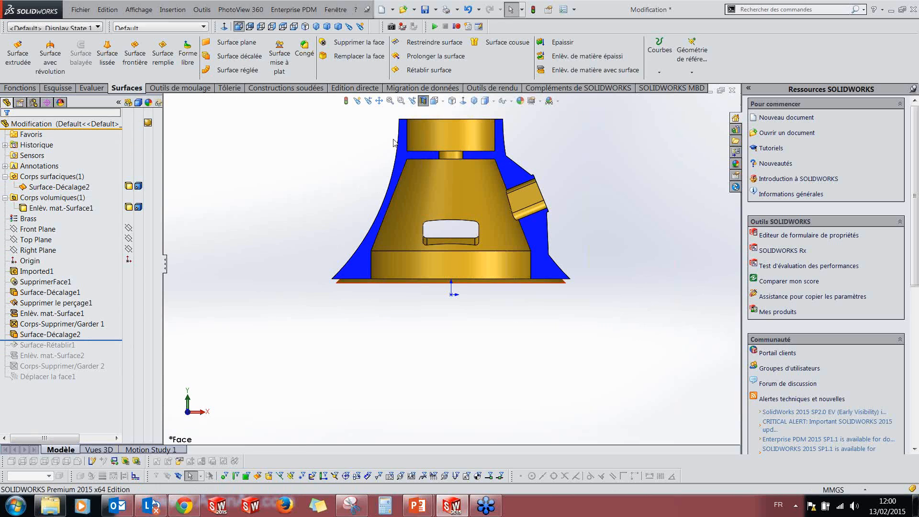
Step: Review the definition of Surface-Décalage2, examining its source face and offset on the sectioned part, and close it
{"action": "left_click", "coordinate": [46, 334]}
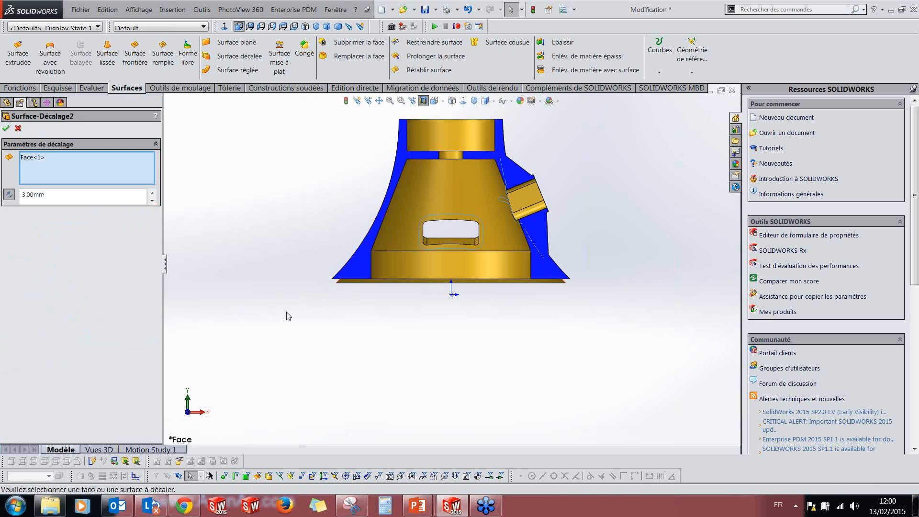
{"action": "middle_click_drag", "start_coordinate": [320, 249], "coordinate": [272, 294]}
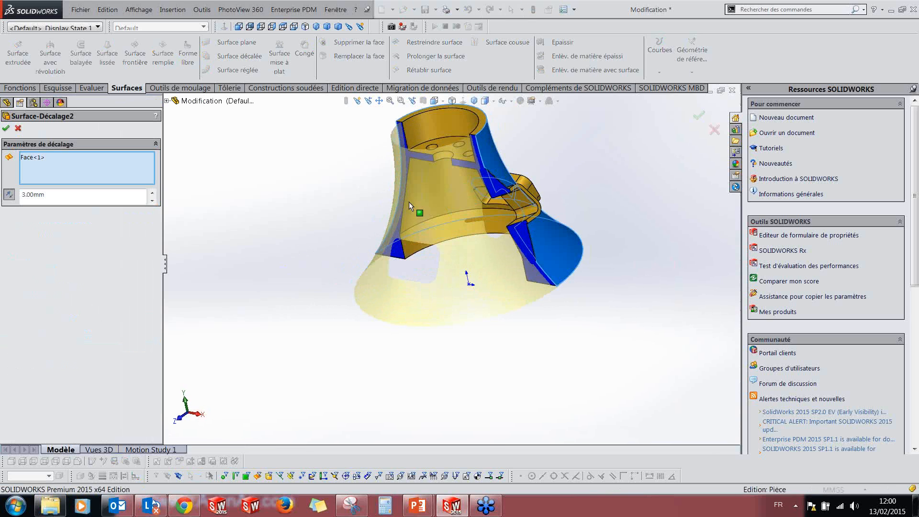
{"action": "middle_click_drag", "start_coordinate": [426, 164], "coordinate": [414, 190]}
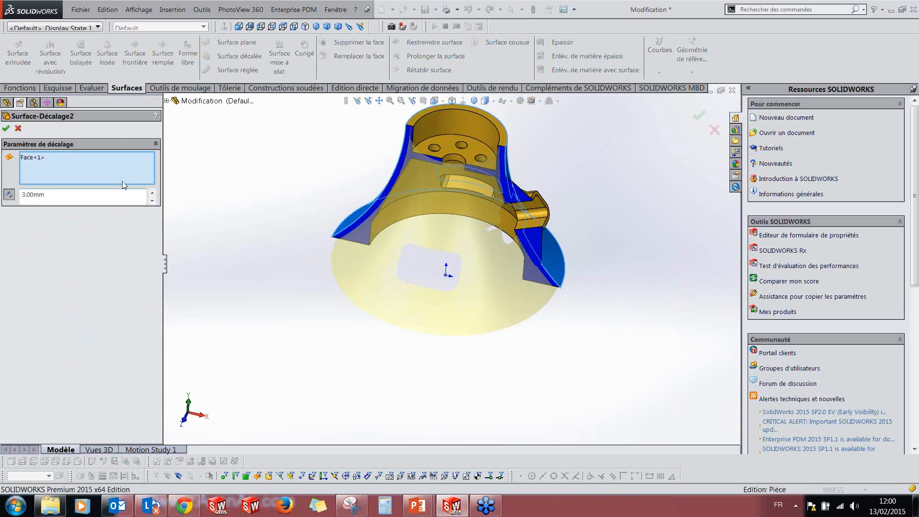
{"action": "scroll", "coordinate": [492, 189], "scroll_direction": "up", "scroll_amount": 3}
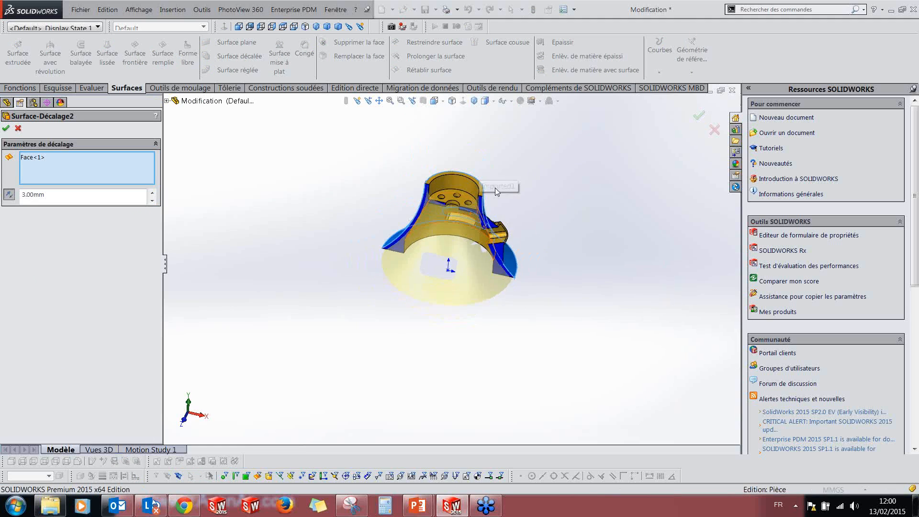
{"action": "scroll", "coordinate": [491, 197], "scroll_direction": "down", "scroll_amount": 5}
{"action": "scroll", "coordinate": [383, 277], "scroll_direction": "up", "scroll_amount": 2}
{"action": "scroll", "coordinate": [382, 279], "scroll_direction": "up", "scroll_amount": 3}
{"action": "scroll", "coordinate": [351, 329], "scroll_direction": "down", "scroll_amount": 3}
{"action": "middle_click_drag", "start_coordinate": [452, 291], "coordinate": [462, 266]}
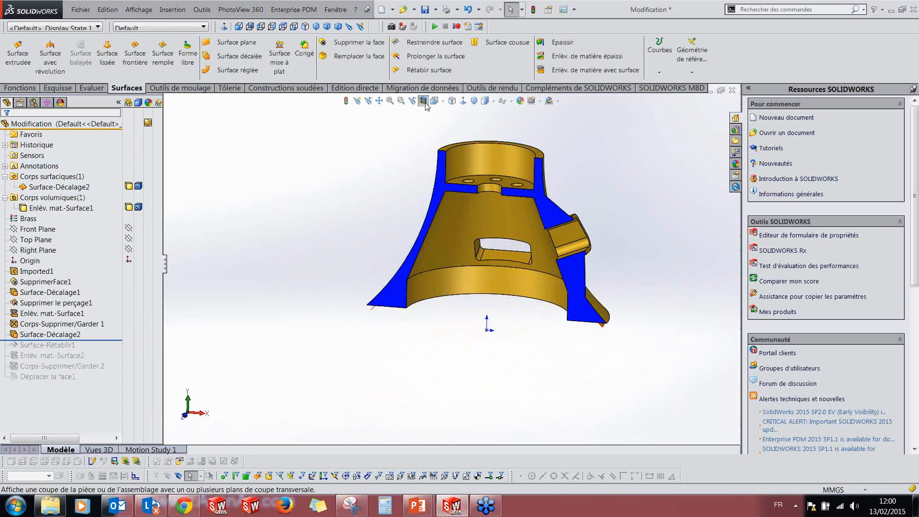
Step: Turn off the section view and hide the Enlèv. mat.-Surface1 solid body to inspect the offset surface alone
{"action": "left_click", "coordinate": [423, 101]}
{"action": "left_click", "coordinate": [71, 197]}
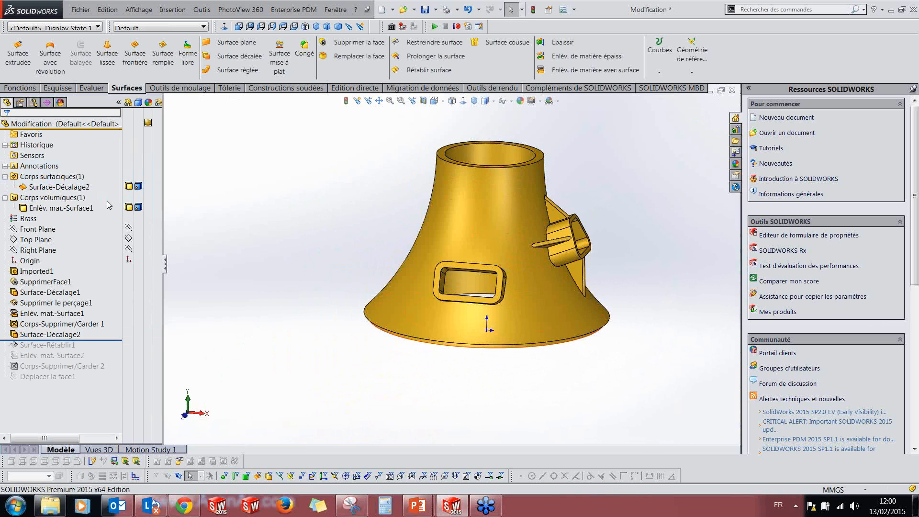
{"action": "left_click", "coordinate": [129, 207]}
{"action": "middle_click_drag", "start_coordinate": [415, 240], "coordinate": [293, 278]}
Step: Show the Enlèv. mat.-Surface1 solid body, hide the Surface-Décalage2 surface body, and inspect the part from below
{"action": "left_click", "coordinate": [129, 207]}
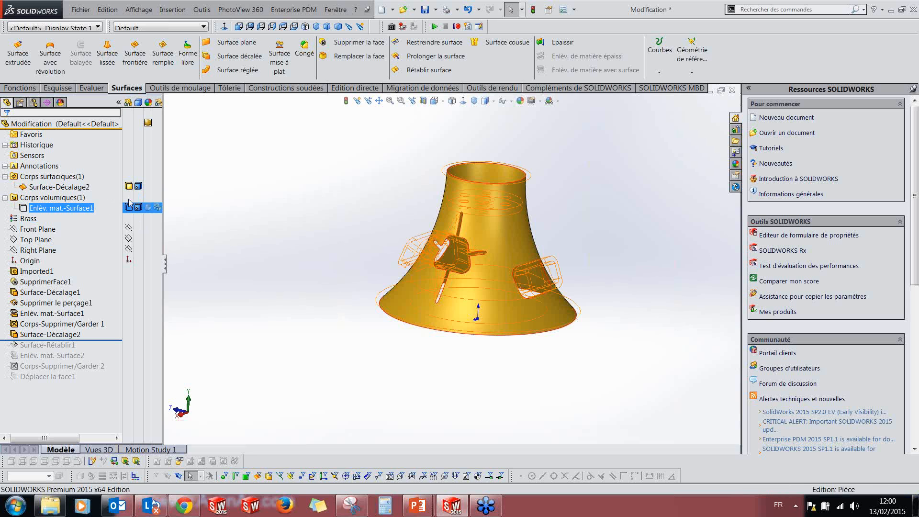
{"action": "left_click", "coordinate": [129, 185]}
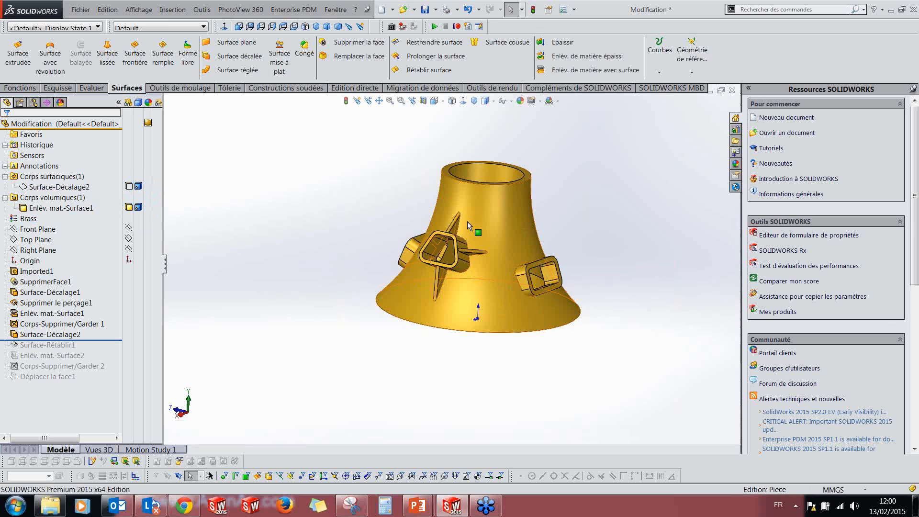
{"action": "left_click", "coordinate": [499, 315]}
{"action": "mouse_move", "coordinate": [499, 315]}
{"action": "middle_mouse_down"}
{"action": "mouse_move", "coordinate": [457, 326]}
{"action": "mouse_move", "coordinate": [474, 410]}
{"action": "mouse_move", "coordinate": [589, 396]}
{"action": "mouse_move", "coordinate": [488, 317]}
{"action": "middle_mouse_up"}
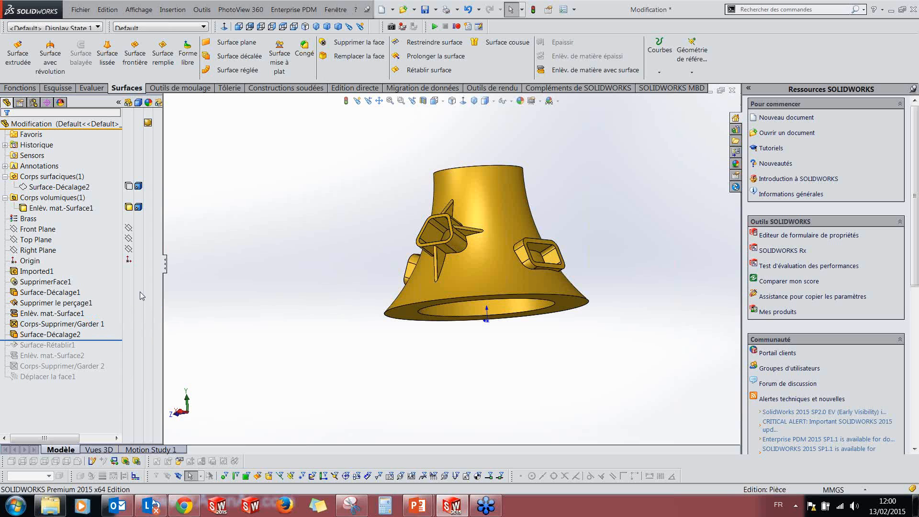
Step: Show Surface-Décalage2 again and hide the solid body to inspect the cutouts in the offset surface
{"action": "left_click", "coordinate": [133, 204]}
{"action": "left_click", "coordinate": [128, 186]}
{"action": "left_click", "coordinate": [128, 208]}
{"action": "left_click", "coordinate": [343, 255]}
{"action": "middle_click_drag", "start_coordinate": [360, 209], "coordinate": [386, 225]}
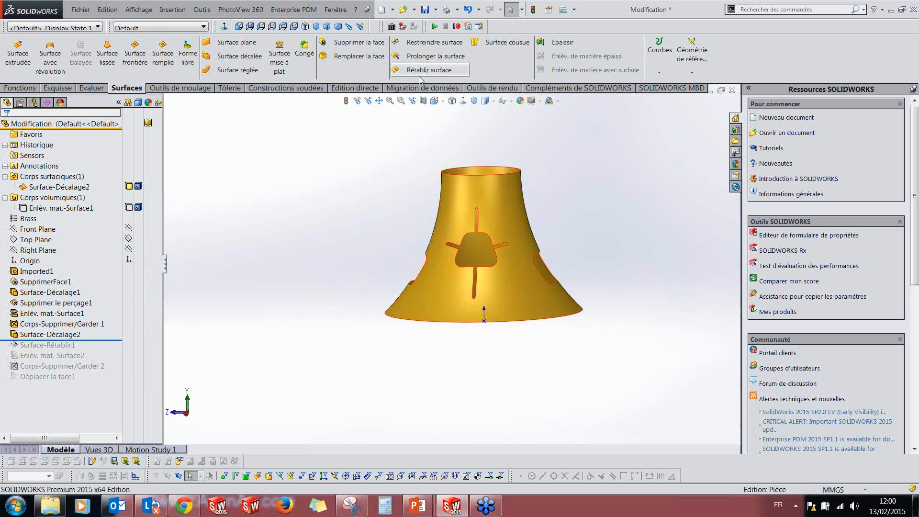
Step: Roll the model forward past Surface-Rétablir1, open its definition for editing, and inspect the filled and extended surface preview
{"action": "left_click_drag", "start_coordinate": [105, 340], "coordinate": [106, 350]}
{"action": "mouse_move", "coordinate": [409, 273]}
{"action": "middle_mouse_down"}
{"action": "mouse_move", "coordinate": [381, 273]}
{"action": "mouse_move", "coordinate": [443, 271]}
{"action": "mouse_move", "coordinate": [421, 268]}
{"action": "middle_mouse_up"}
{"action": "left_click", "coordinate": [43, 355]}
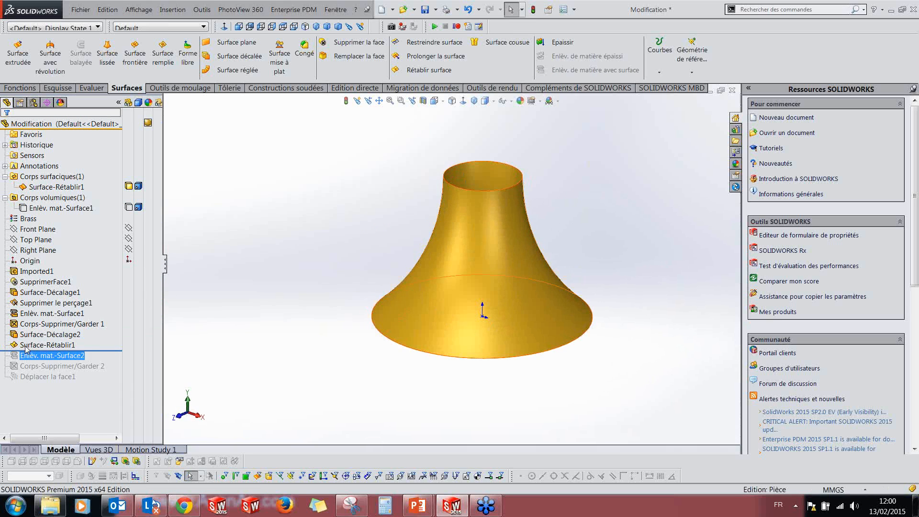
{"action": "left_click", "coordinate": [25, 345]}
{"action": "left_click", "coordinate": [32, 321]}
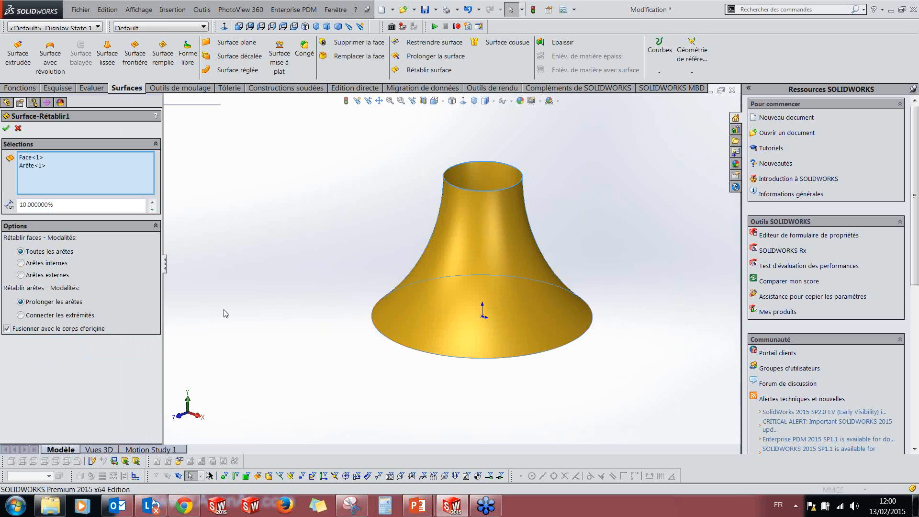
{"action": "middle_click_drag", "start_coordinate": [376, 294], "coordinate": [375, 268]}
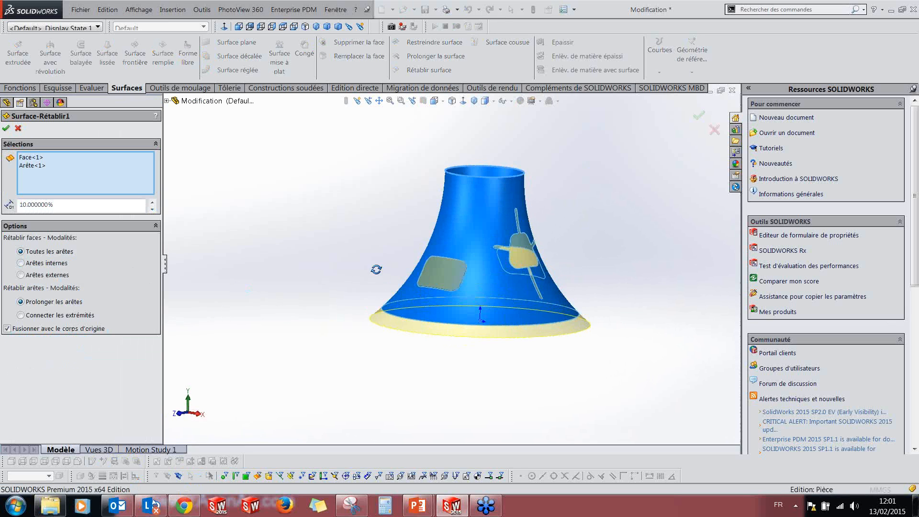
Step: Remove Arête<1> from the selections of Surface-Rétablir1, keeping only Face<1>, and inspect the preview
{"action": "left_click", "coordinate": [29, 167]}
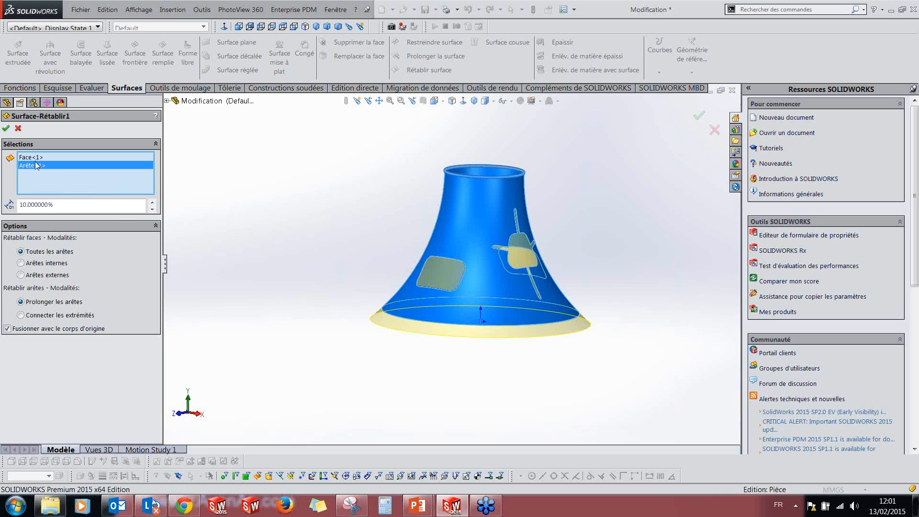
{"action": "right_click", "coordinate": [39, 167]}
{"action": "left_click", "coordinate": [53, 184]}
{"action": "middle_click_drag", "start_coordinate": [347, 270], "coordinate": [306, 257]}
{"action": "middle_click_drag", "start_coordinate": [381, 316], "coordinate": [487, 246]}
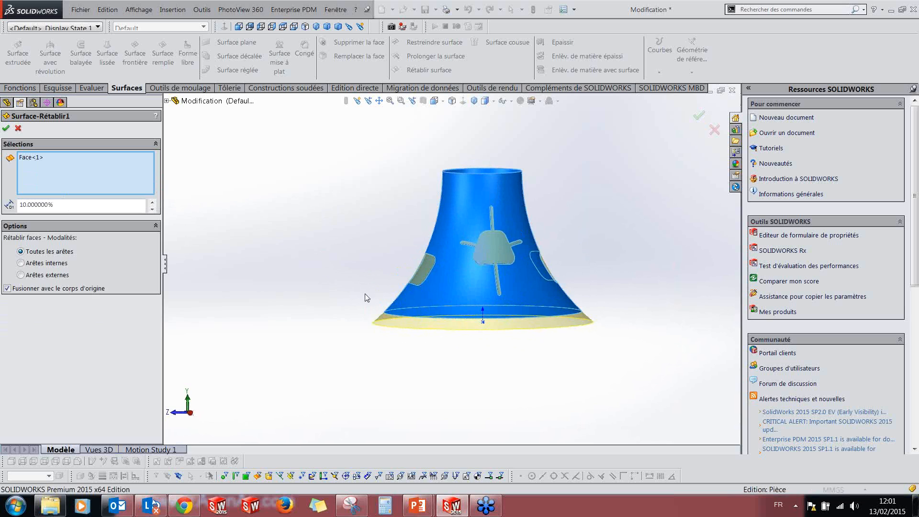
Step: Set the extension percentage of Surface-Rétablir1 to 19% and apply the change
{"action": "left_click", "coordinate": [151, 202]}
{"action": "left_click", "coordinate": [151, 202]}
{"action": "left_click", "coordinate": [151, 202]}
{"action": "left_click", "coordinate": [151, 202]}
{"action": "left_click", "coordinate": [152, 202]}
{"action": "left_click", "coordinate": [151, 202]}
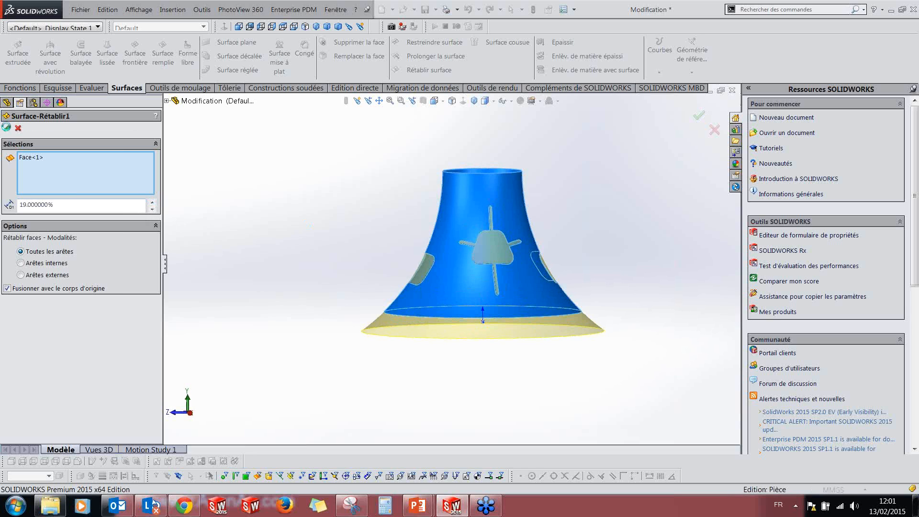
Step: Try extending the surface's upper circular edge with Prolonger la surface, compare the extension types, and cancel the command
{"action": "left_click", "coordinate": [426, 56]}
{"action": "left_click", "coordinate": [449, 172]}
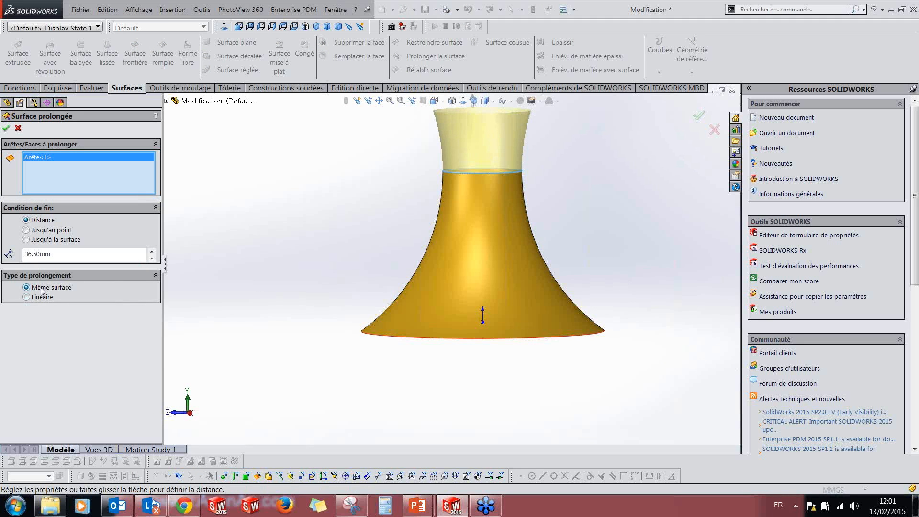
{"action": "left_click", "coordinate": [27, 297]}
{"action": "middle_click_drag", "start_coordinate": [338, 206], "coordinate": [349, 211]}
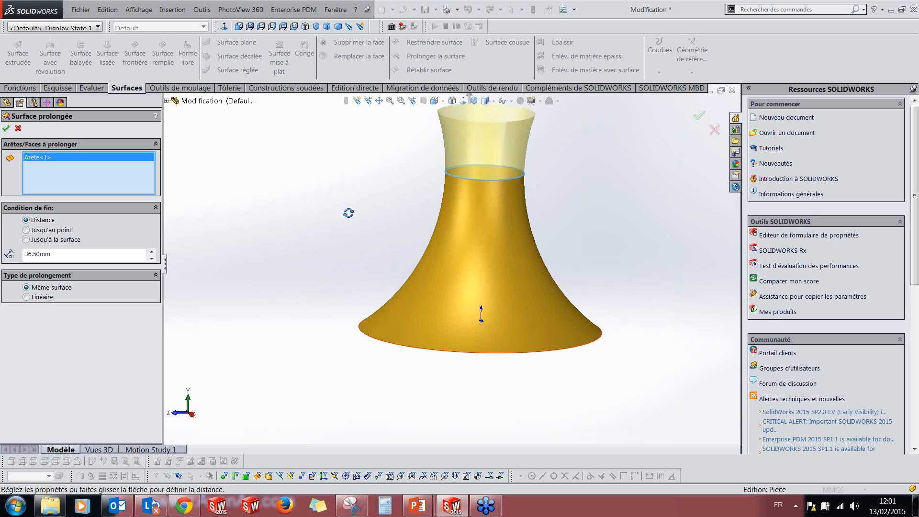
{"action": "left_click", "coordinate": [19, 128]}
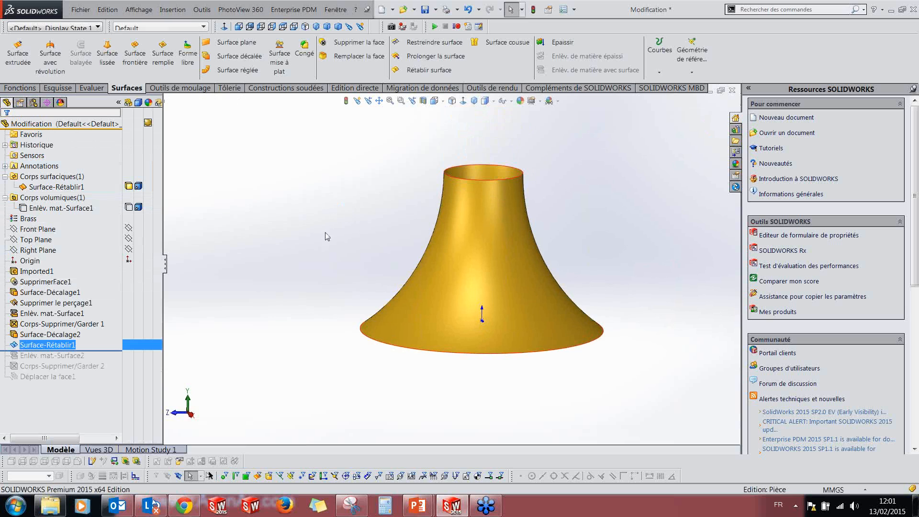
Step: Show the Enlèv. mat.-Surface1 solid body again and inspect it together with the restored surface
{"action": "middle_click_drag", "start_coordinate": [367, 241], "coordinate": [420, 252]}
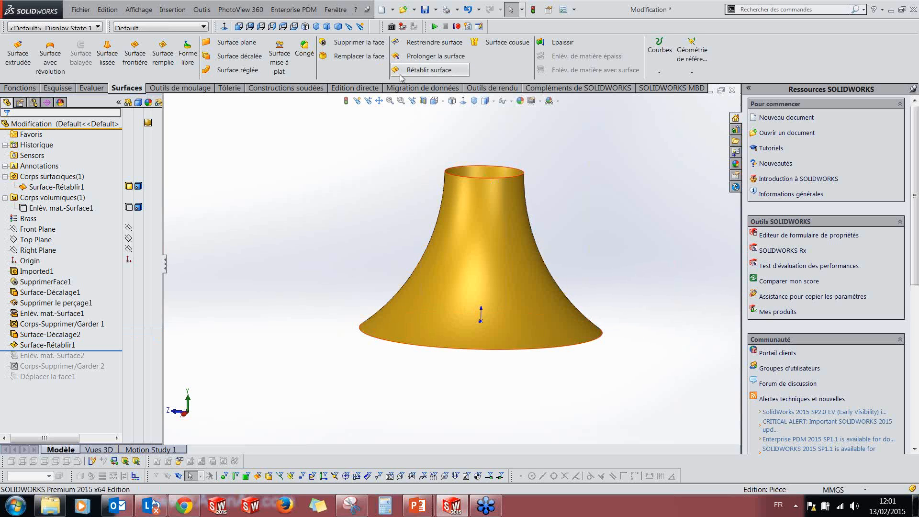
{"action": "left_click_drag", "start_coordinate": [105, 351], "coordinate": [131, 200]}
{"action": "left_click", "coordinate": [131, 209]}
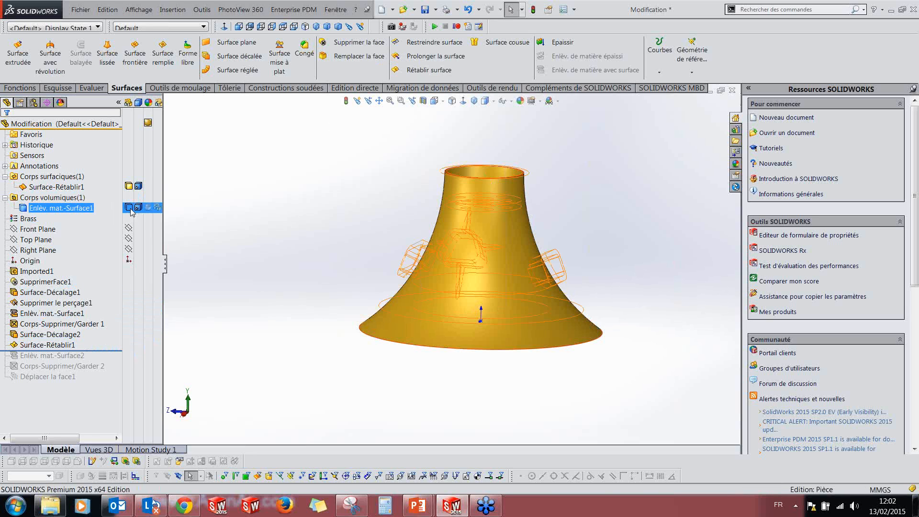
{"action": "left_click", "coordinate": [130, 209]}
{"action": "left_click", "coordinate": [344, 255]}
{"action": "mouse_move", "coordinate": [345, 255]}
{"action": "middle_mouse_down"}
{"action": "mouse_move", "coordinate": [375, 262]}
{"action": "mouse_move", "coordinate": [355, 280]}
{"action": "mouse_move", "coordinate": [349, 272]}
{"action": "middle_mouse_up"}
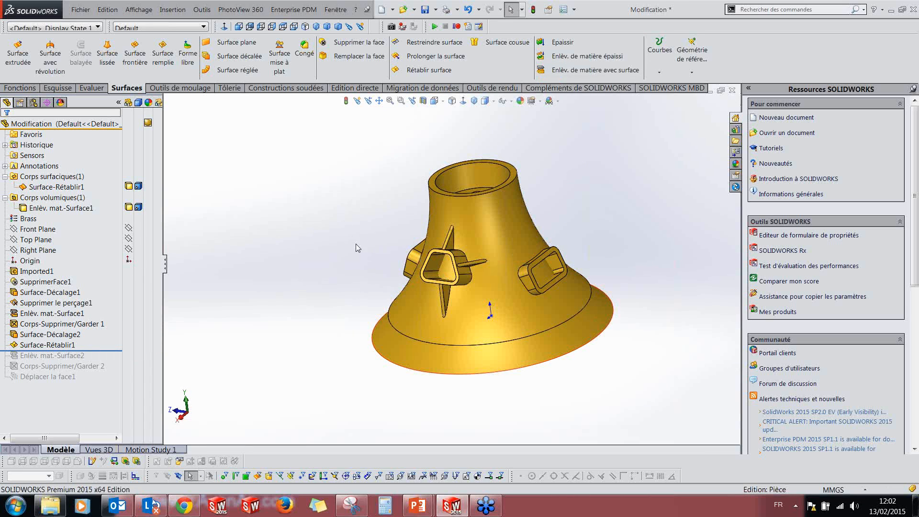
{"action": "middle_click_drag", "start_coordinate": [357, 246], "coordinate": [380, 221]}
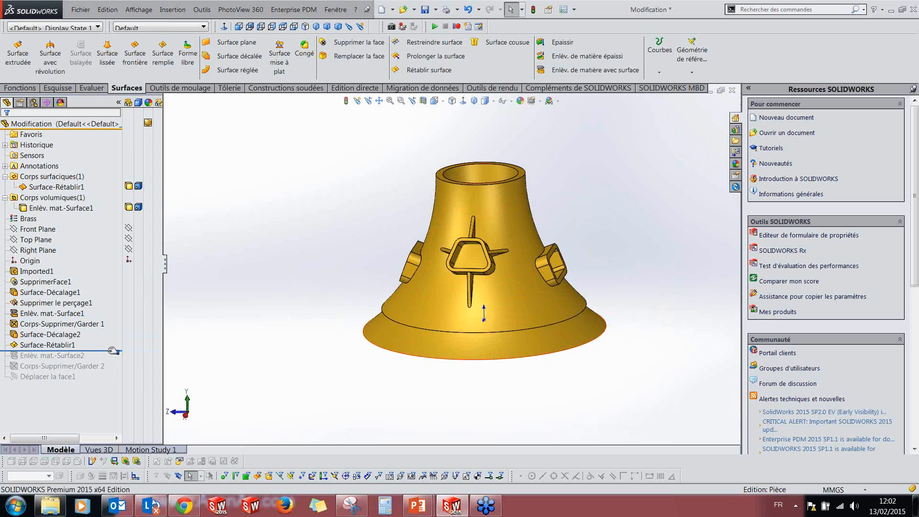
Step: Roll the model forward past Enlèv. mat.-Surface2 and review which surface and cut direction its definition uses
{"action": "left_click_drag", "start_coordinate": [111, 350], "coordinate": [111, 360]}
{"action": "middle_click_drag", "start_coordinate": [445, 176], "coordinate": [421, 206]}
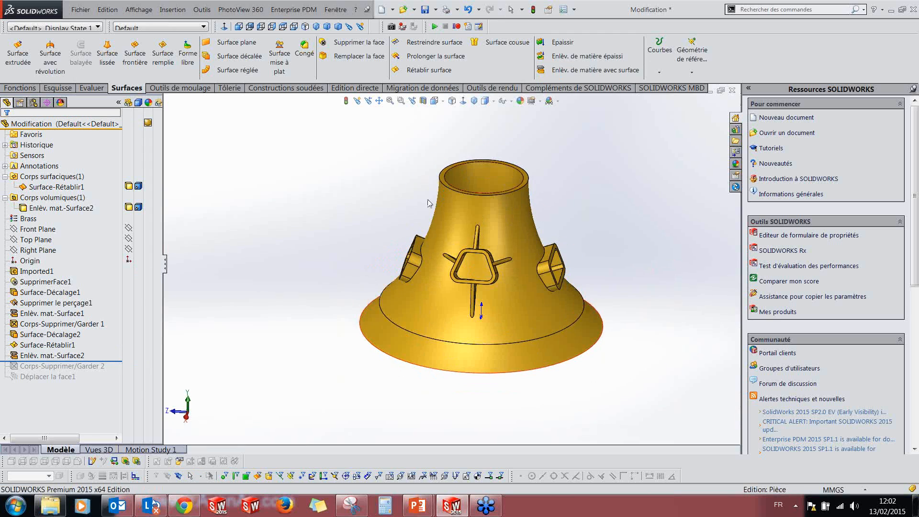
{"action": "left_click", "coordinate": [20, 355]}
{"action": "left_click", "coordinate": [24, 330]}
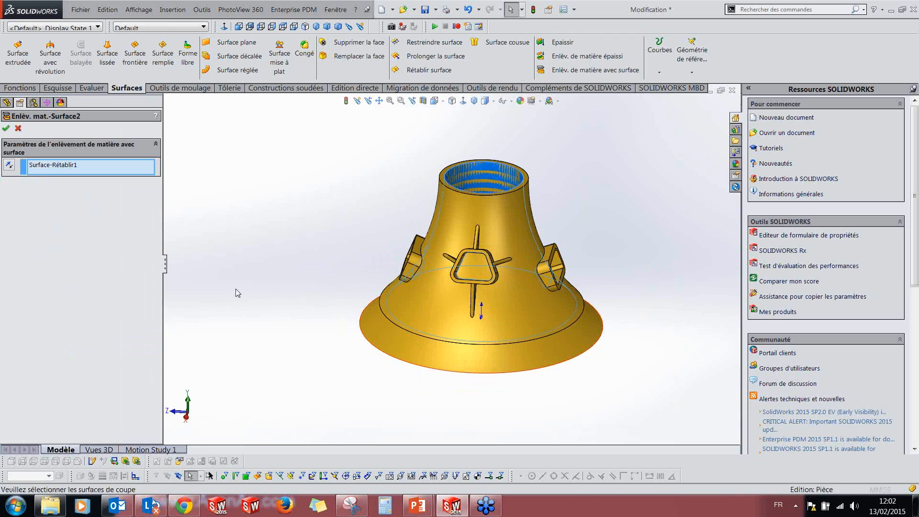
{"action": "middle_click_drag", "start_coordinate": [308, 192], "coordinate": [280, 239]}
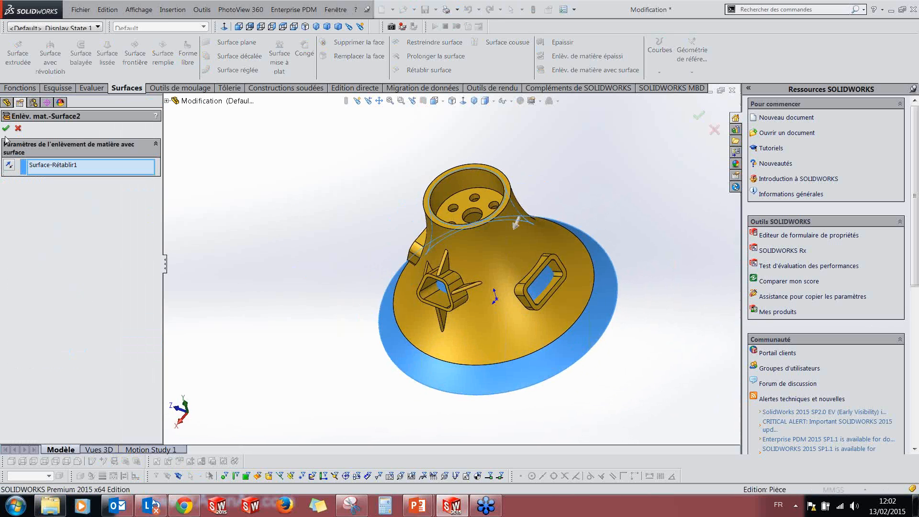
Step: Close the Enlèv. mat.-Surface2 definition and roll the model forward past Corps-Supprimer/Garder 2
{"action": "middle_click_drag", "start_coordinate": [403, 224], "coordinate": [312, 166]}
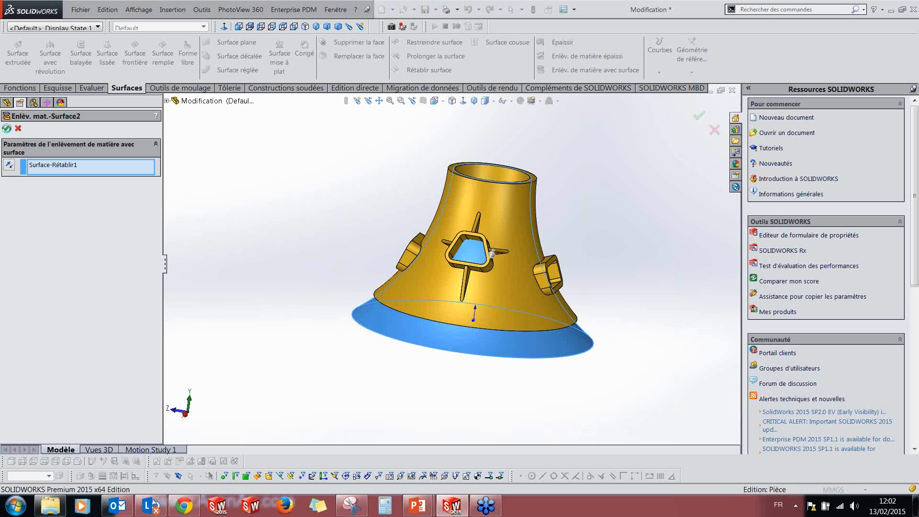
{"action": "right_click", "coordinate": [492, 253]}
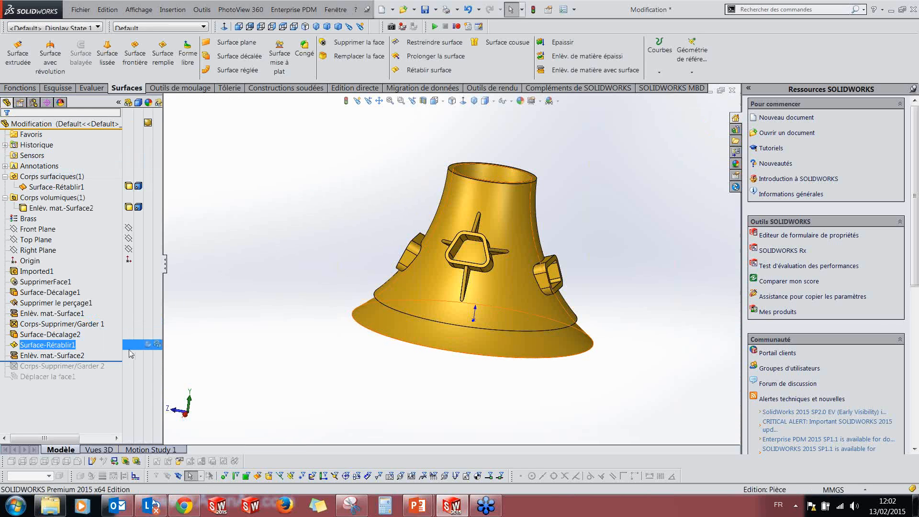
{"action": "left_click_drag", "start_coordinate": [130, 361], "coordinate": [70, 366]}
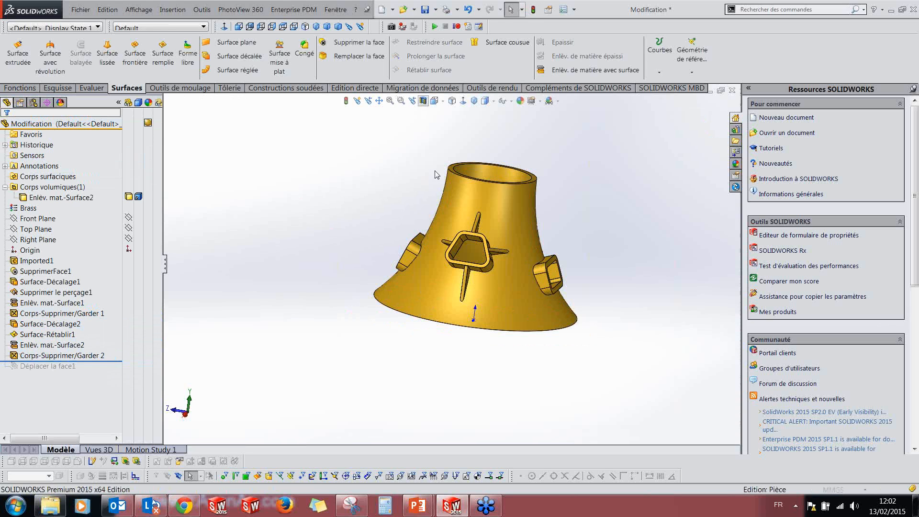
Step: Section the part along the Front Plane, inspect the wall thickness face-on, and turn the section view off again
{"action": "left_click", "coordinate": [423, 101]}
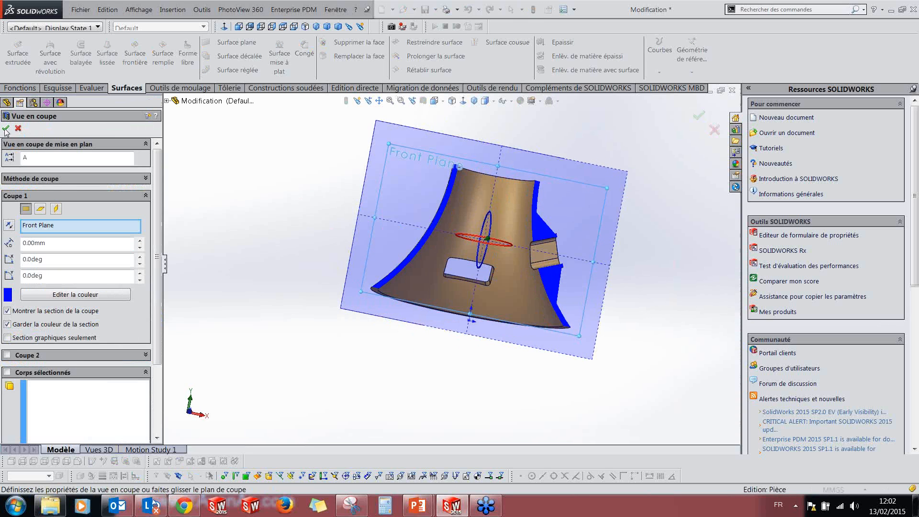
{"action": "left_click", "coordinate": [5, 127]}
{"action": "middle_click_drag", "start_coordinate": [442, 172], "coordinate": [466, 189]}
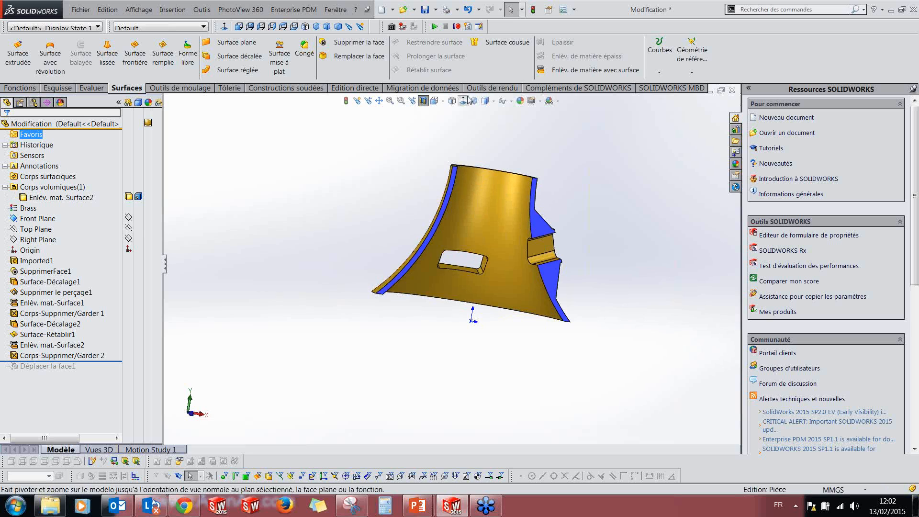
{"action": "left_click", "coordinate": [463, 101]}
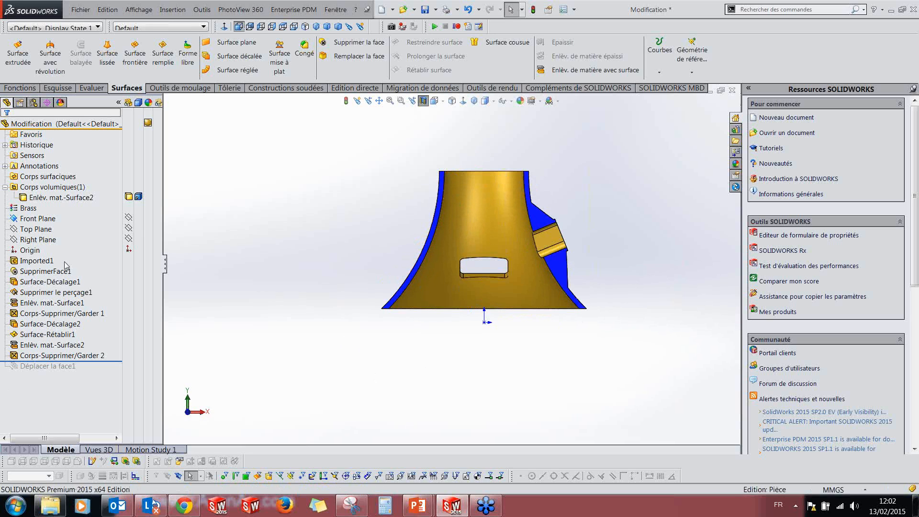
{"action": "middle_click_drag", "start_coordinate": [320, 237], "coordinate": [333, 254]}
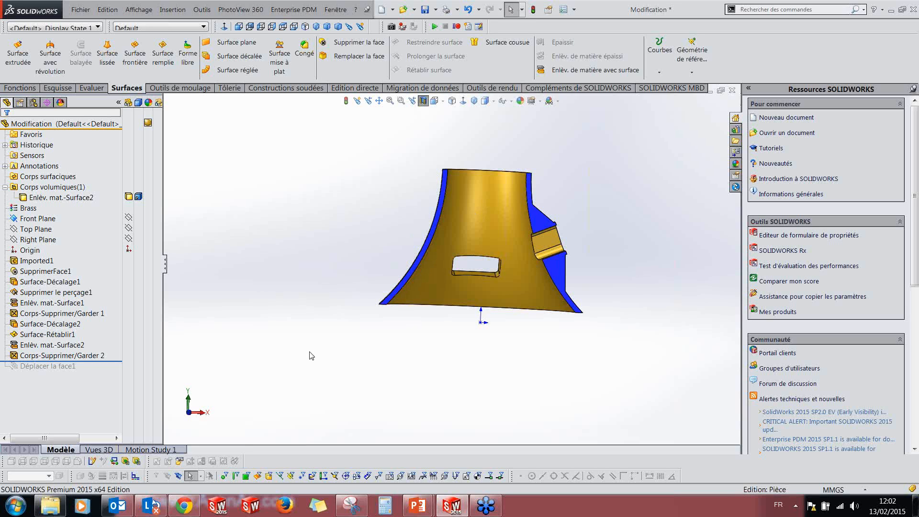
{"action": "middle_click_drag", "start_coordinate": [382, 222], "coordinate": [339, 222]}
{"action": "left_click", "coordinate": [424, 105]}
{"action": "middle_click_drag", "start_coordinate": [397, 229], "coordinate": [272, 268]}
{"action": "middle_click_drag", "start_coordinate": [448, 260], "coordinate": [332, 301]}
Step: Roll the model forward past Déplacer la face1, comparing the part's openings with the feature rolled back and included
{"action": "left_click", "coordinate": [125, 348]}
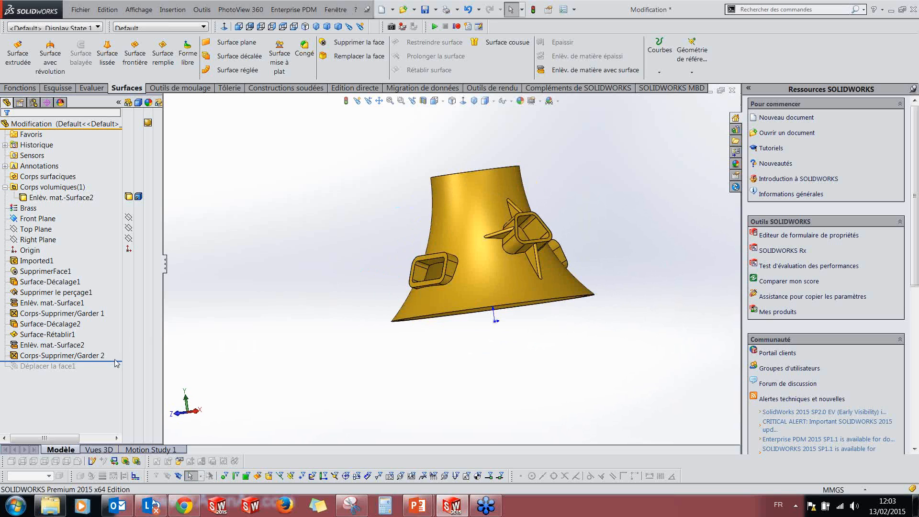
{"action": "left_click_drag", "start_coordinate": [115, 363], "coordinate": [117, 371]}
{"action": "middle_click_drag", "start_coordinate": [438, 298], "coordinate": [437, 333]}
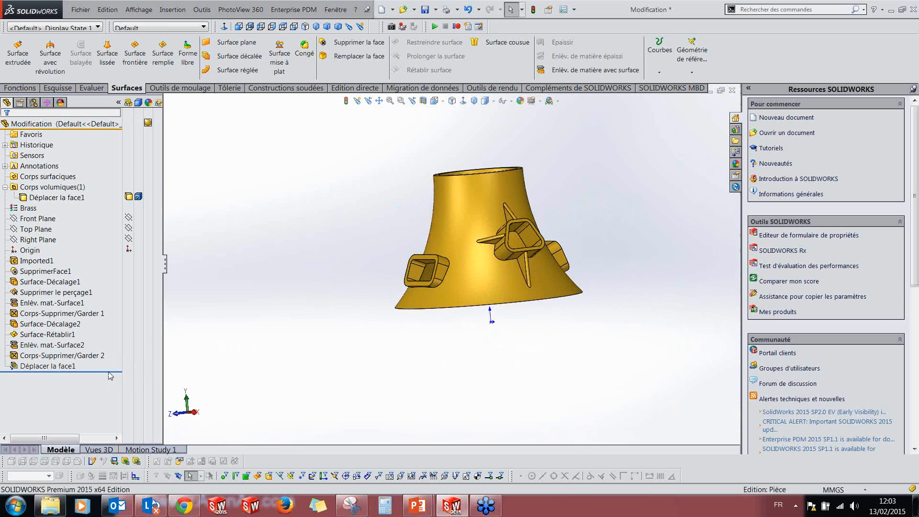
{"action": "left_click", "coordinate": [115, 369]}
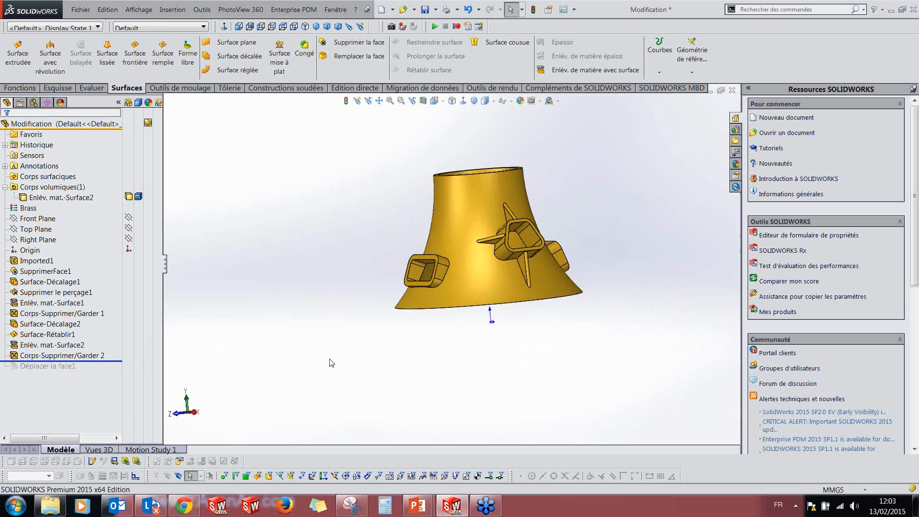
{"action": "left_click_drag", "start_coordinate": [117, 360], "coordinate": [69, 373]}
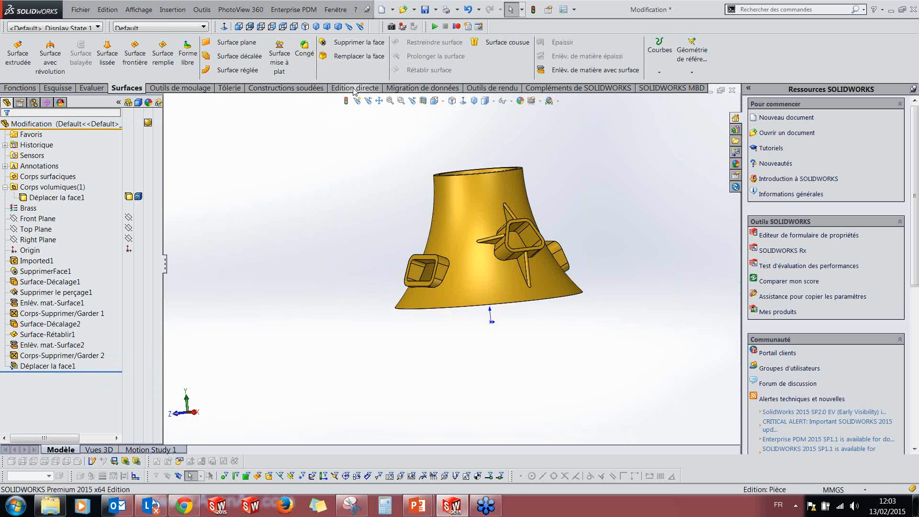
Step: Review the direct editing and data migration commands available for modifying the imported part
{"action": "left_click", "coordinate": [285, 89]}
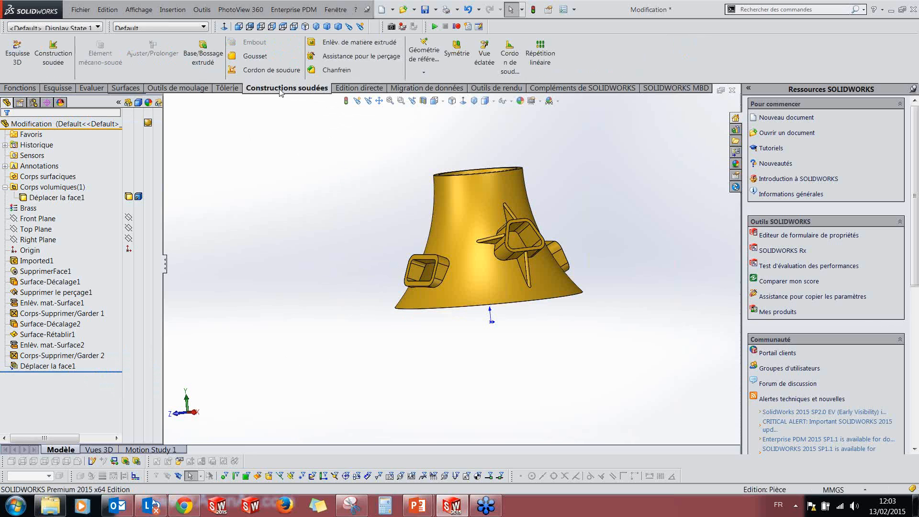
{"action": "left_click", "coordinate": [354, 88]}
{"action": "middle_click_drag", "start_coordinate": [448, 217], "coordinate": [415, 253]}
{"action": "middle_click_drag", "start_coordinate": [470, 296], "coordinate": [356, 272]}
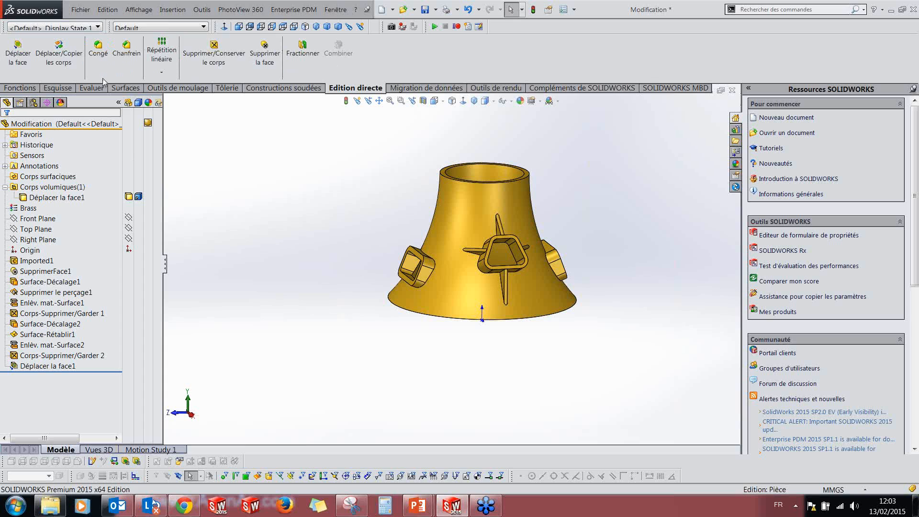
{"action": "left_click", "coordinate": [429, 89]}
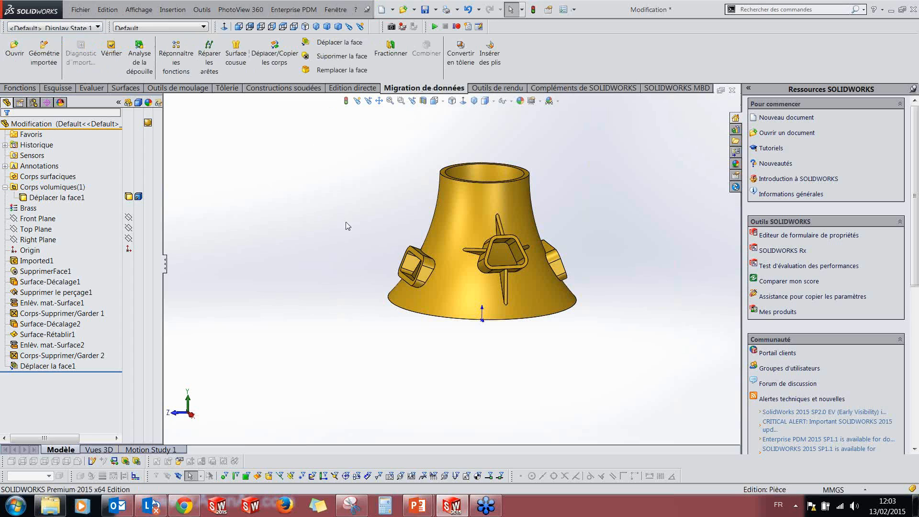
{"action": "middle_click_drag", "start_coordinate": [373, 232], "coordinate": [329, 237]}
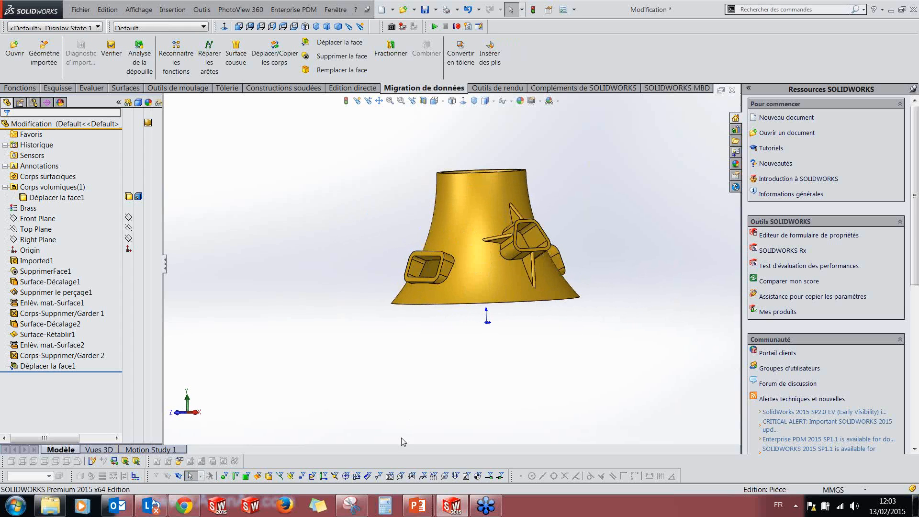
Step: Switch to the PowerPoint slideshow at the Modification summary slide
{"action": "key", "text": "super+Tab"}
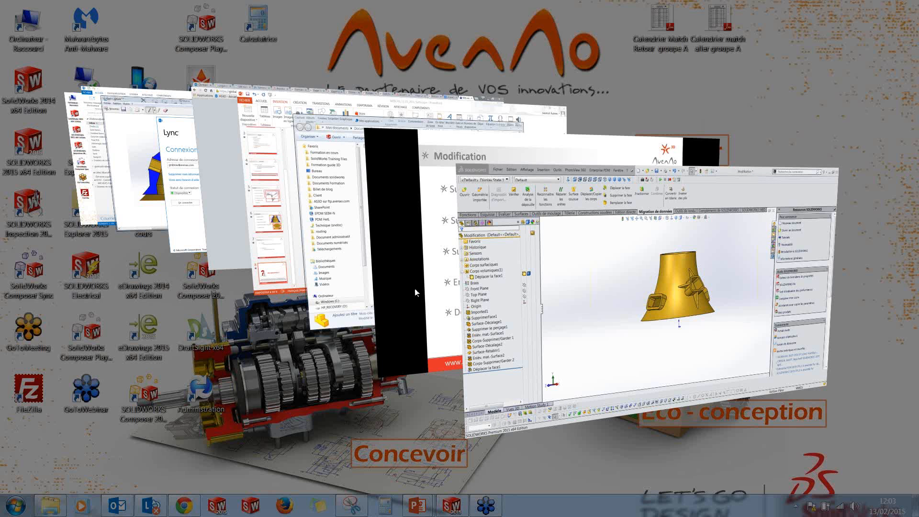
{"action": "left_click", "coordinate": [420, 280]}
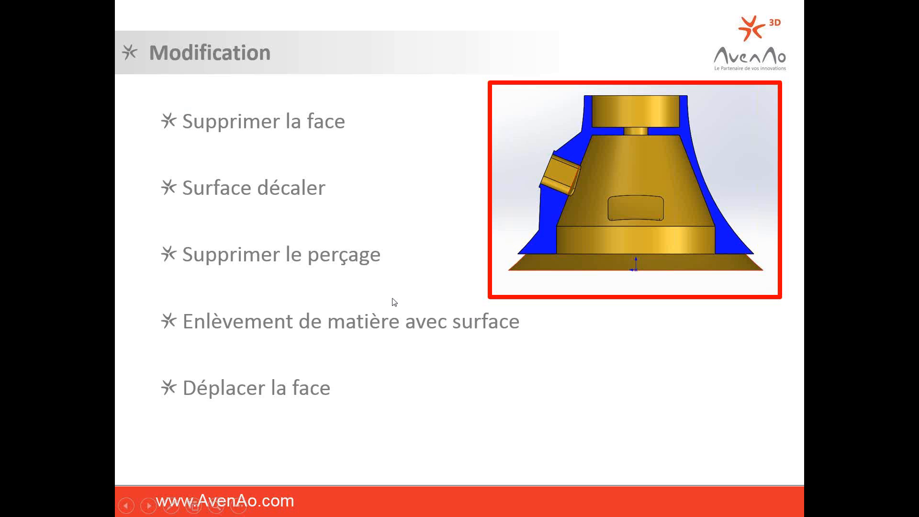
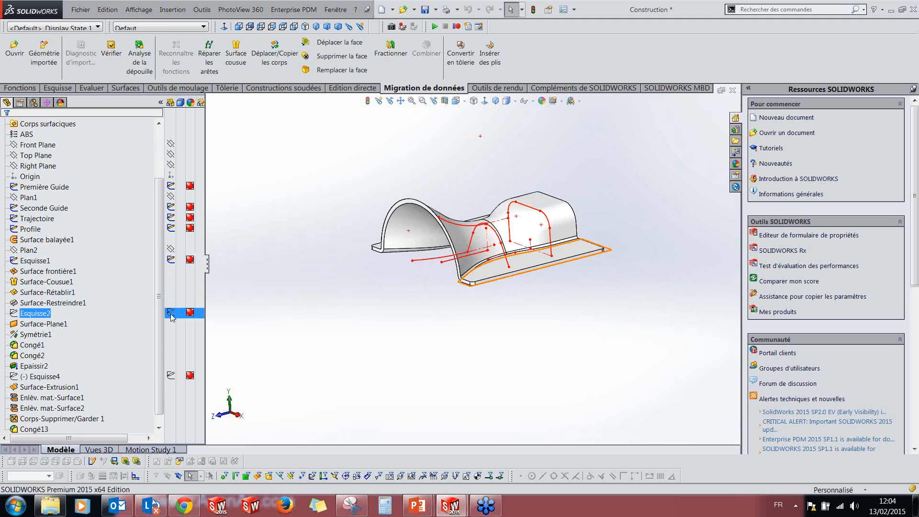
Step: Roll the Construction part back to just before Surface balayée1 and examine its guide, path and profile sketches
{"action": "mouse_move", "coordinate": [468, 334]}
{"action": "middle_mouse_down"}
{"action": "mouse_move", "coordinate": [478, 305]}
{"action": "mouse_move", "coordinate": [451, 348]}
{"action": "middle_mouse_up"}
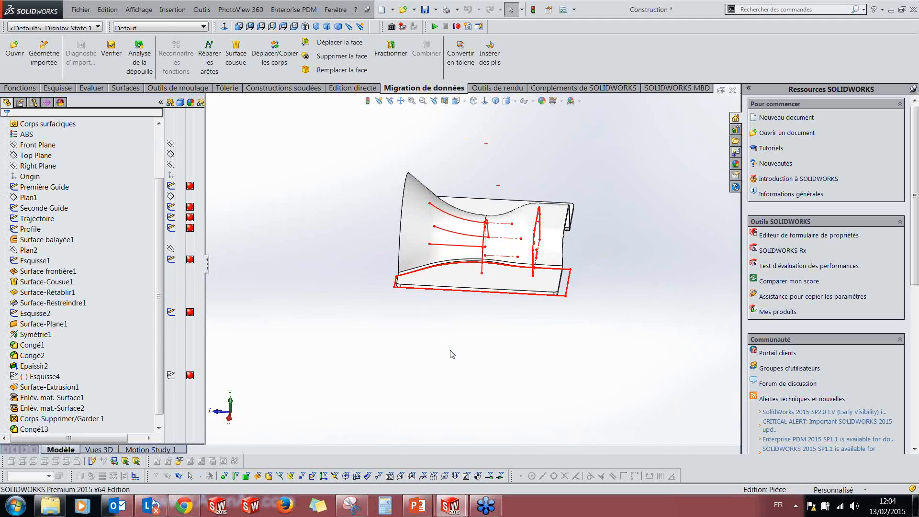
{"action": "scroll", "coordinate": [170, 370], "scroll_direction": "down", "scroll_amount": 1}
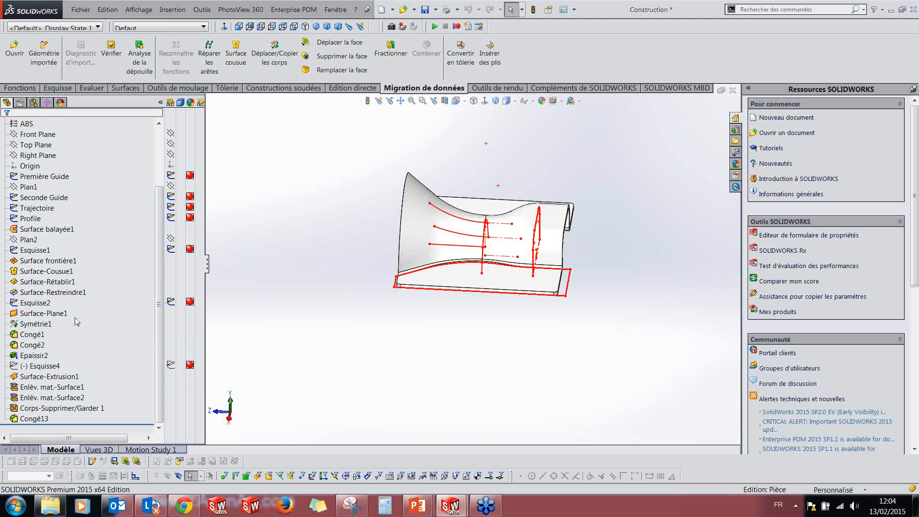
{"action": "mouse_move", "coordinate": [366, 316]}
{"action": "middle_mouse_down"}
{"action": "mouse_move", "coordinate": [379, 270]}
{"action": "mouse_move", "coordinate": [410, 278]}
{"action": "middle_mouse_up"}
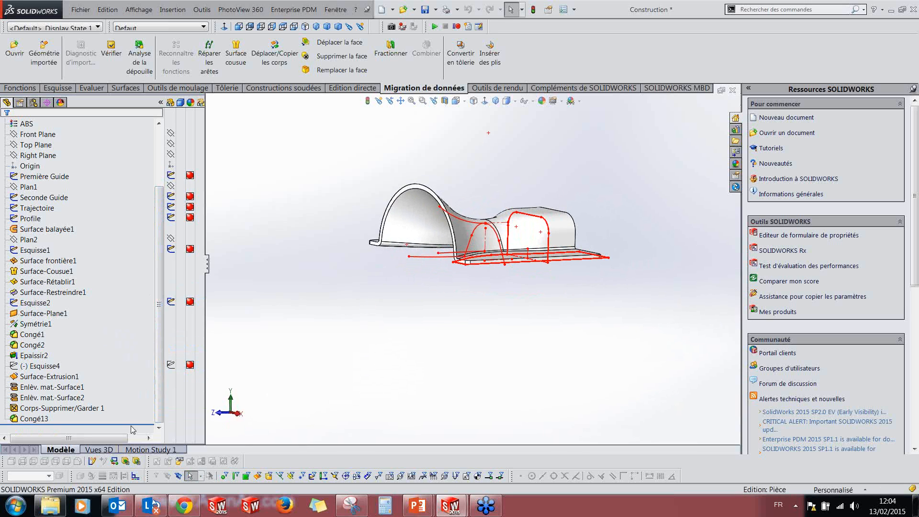
{"action": "left_click_drag", "start_coordinate": [137, 422], "coordinate": [140, 226]}
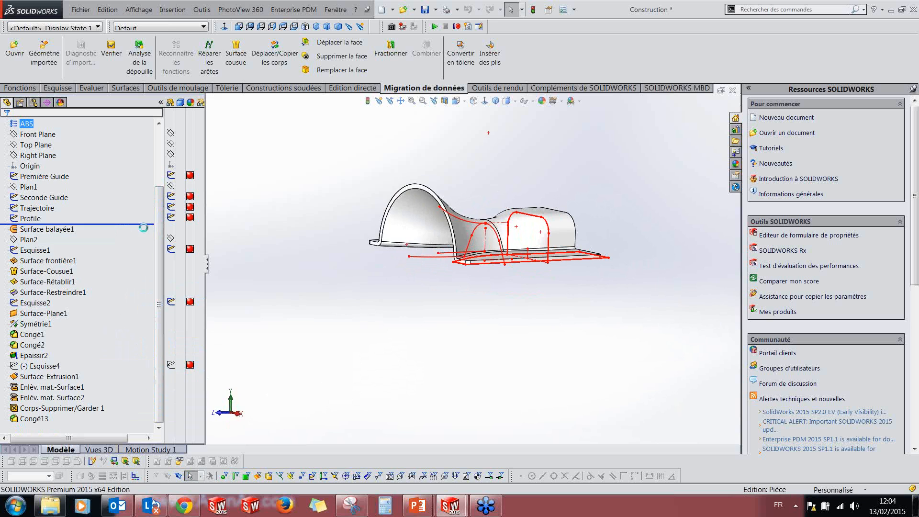
{"action": "mouse_move", "coordinate": [511, 314]}
{"action": "middle_mouse_down"}
{"action": "mouse_move", "coordinate": [474, 312]}
{"action": "mouse_move", "coordinate": [505, 332]}
{"action": "mouse_move", "coordinate": [487, 283]}
{"action": "mouse_move", "coordinate": [472, 276]}
{"action": "mouse_move", "coordinate": [518, 290]}
{"action": "mouse_move", "coordinate": [412, 307]}
{"action": "middle_mouse_up"}
{"action": "scroll", "coordinate": [486, 266], "scroll_direction": "down", "scroll_amount": 3}
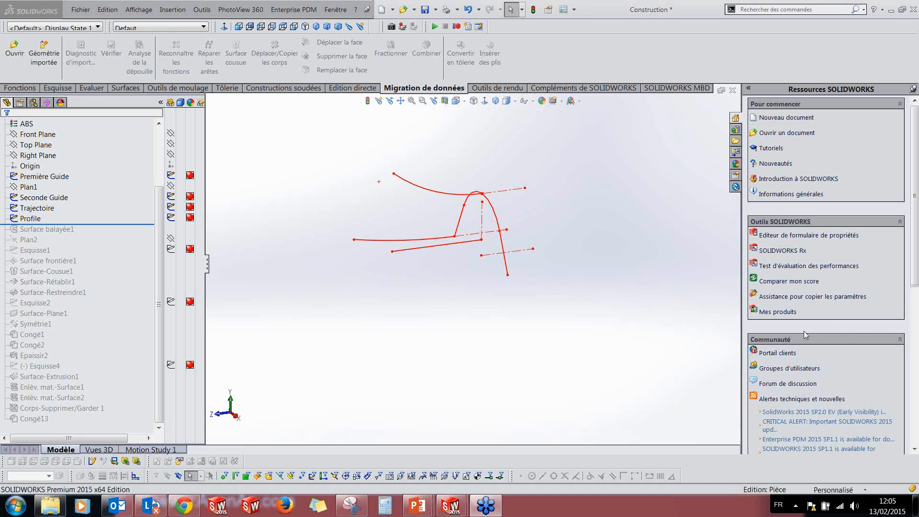
{"action": "mouse_move", "coordinate": [437, 224]}
{"action": "middle_mouse_down"}
{"action": "mouse_move", "coordinate": [435, 256]}
{"action": "mouse_move", "coordinate": [435, 201]}
{"action": "mouse_move", "coordinate": [467, 185]}
{"action": "mouse_move", "coordinate": [443, 213]}
{"action": "middle_mouse_up"}
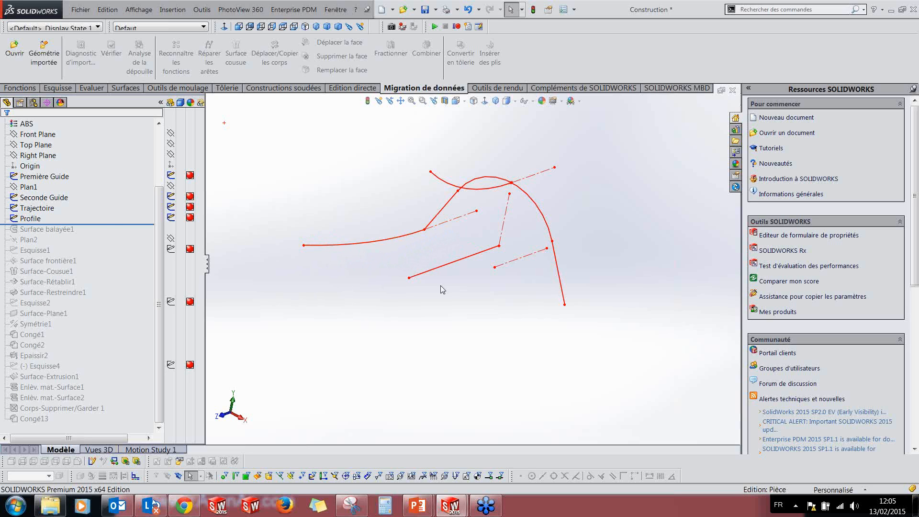
Step: Edit the Profile sketch and delete the pierce relation between its sloped line's lower endpoint and the Seconde Guide curve
{"action": "left_click", "coordinate": [29, 216]}
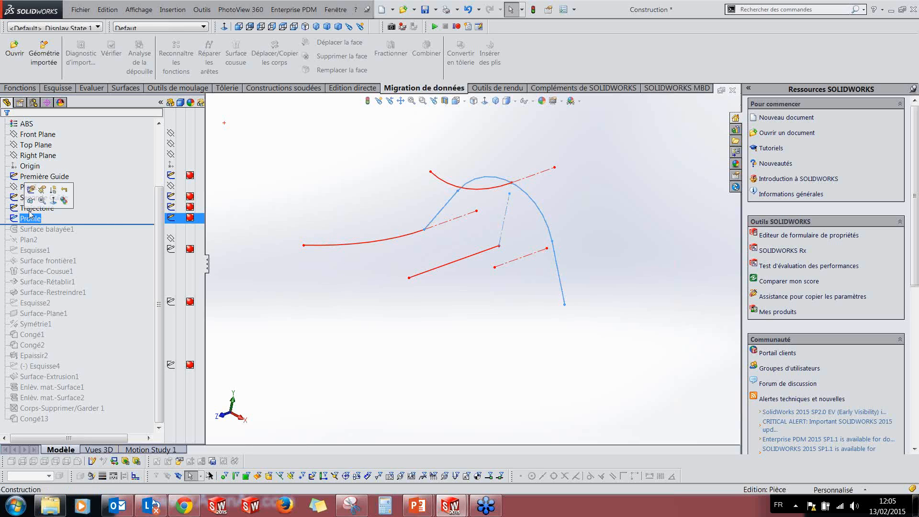
{"action": "left_click", "coordinate": [32, 189]}
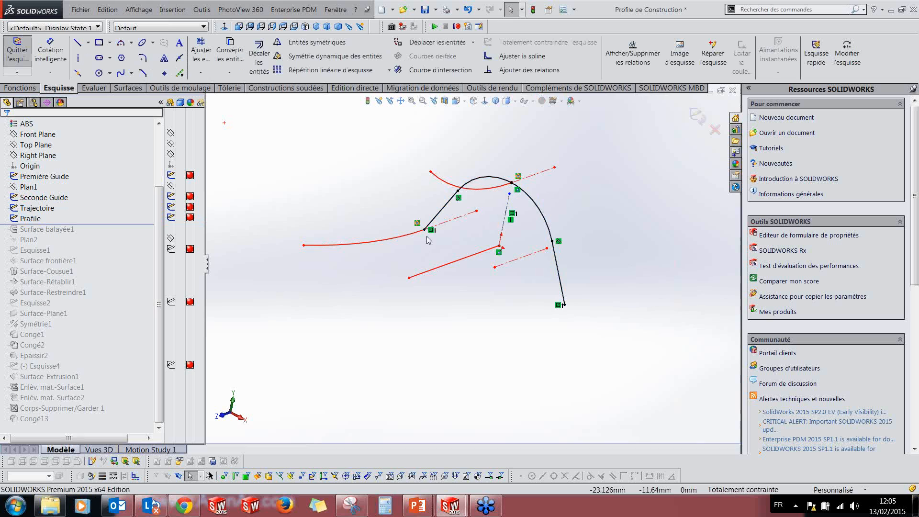
{"action": "key", "text": "Delete"}
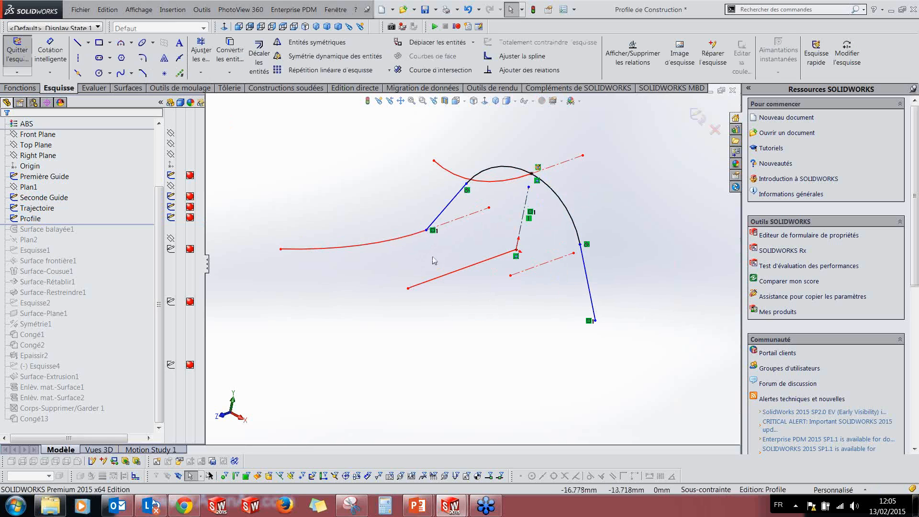
Step: Make that profile endpoint coincident with the Seconde Guide arc and pull it about 2.7 mm outward to test its freedom
{"action": "left_click", "coordinate": [426, 232]}
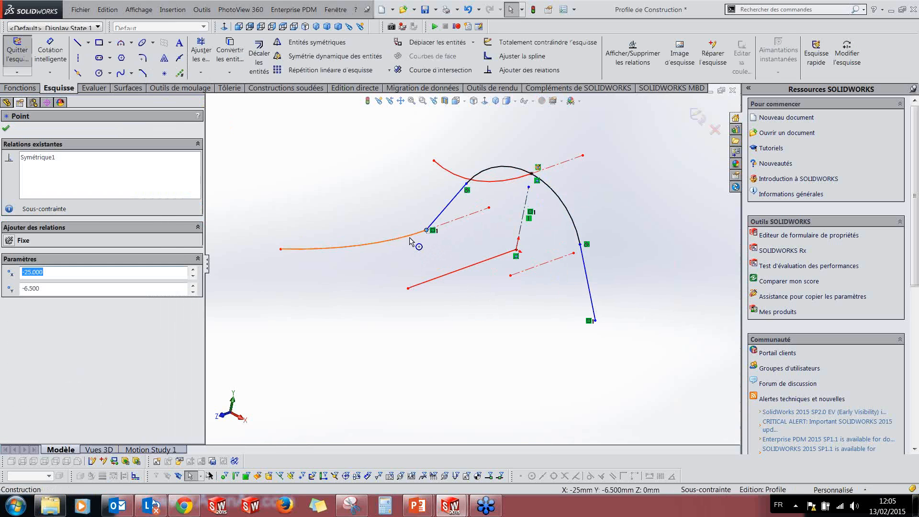
{"action": "left_click", "coordinate": [410, 241], "text": "ctrl"}
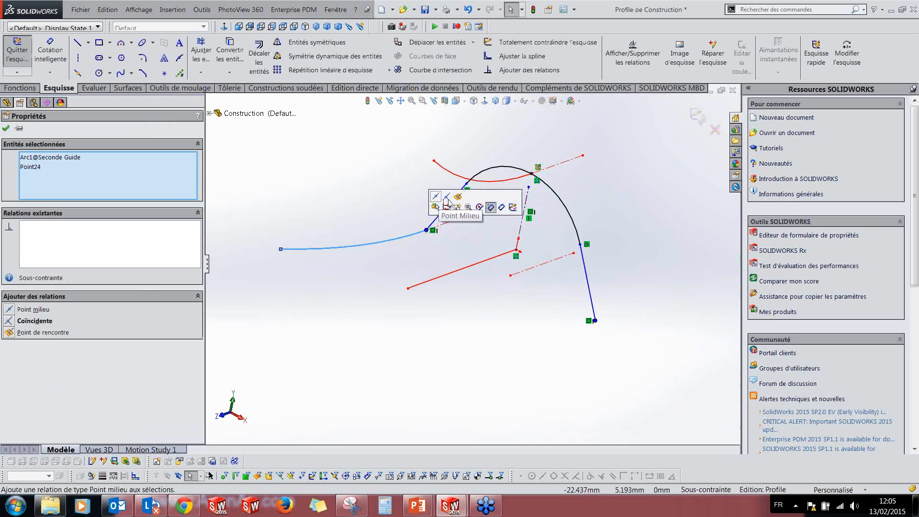
{"action": "left_click", "coordinate": [445, 197]}
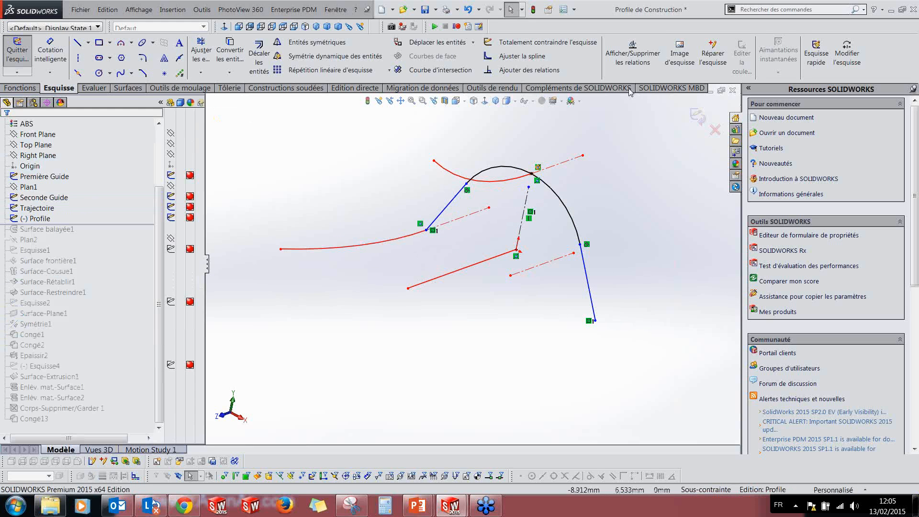
{"action": "left_click_drag", "start_coordinate": [426, 231], "coordinate": [406, 220]}
{"action": "scroll", "coordinate": [405, 235], "scroll_direction": "down", "scroll_amount": 5}
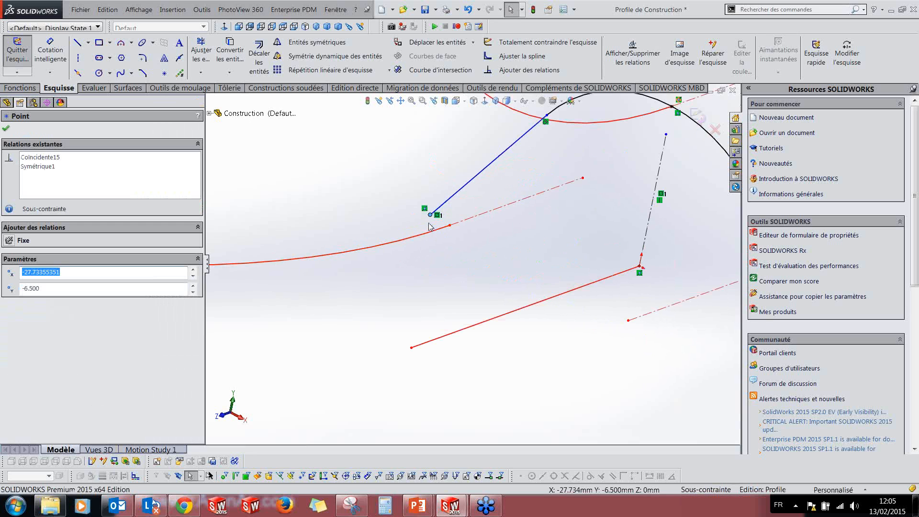
Step: Add a coincident relation between the profile's lower endpoint and the end point of the Seconde Guide arc
{"action": "left_click", "coordinate": [433, 276]}
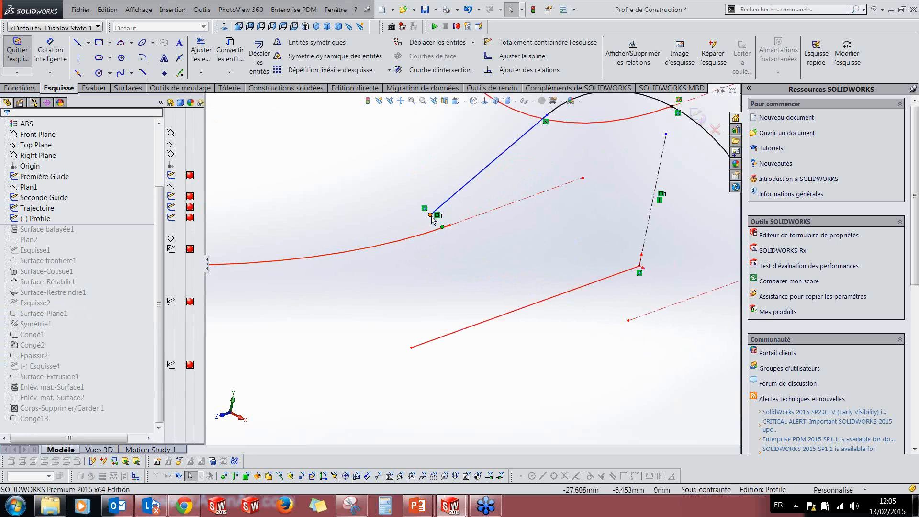
{"action": "left_click", "coordinate": [431, 214]}
{"action": "left_click", "coordinate": [449, 225], "text": "ctrl"}
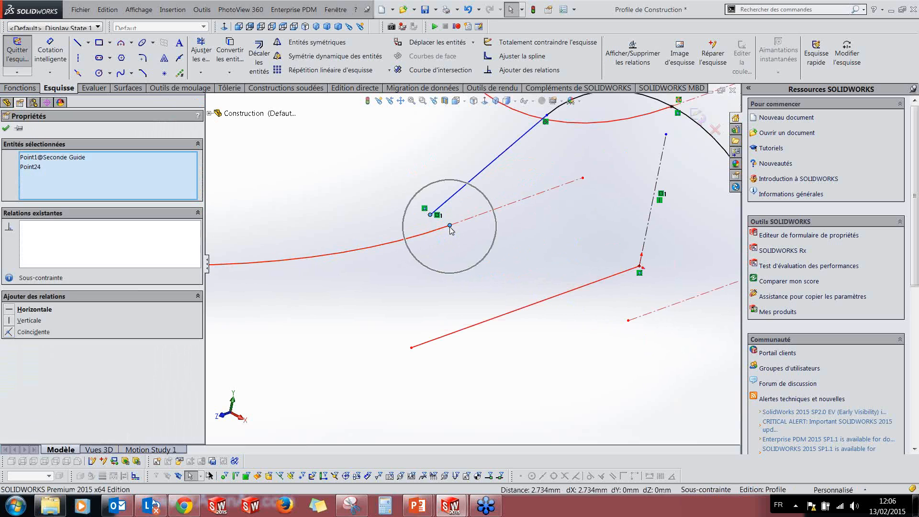
{"action": "left_click", "coordinate": [427, 196]}
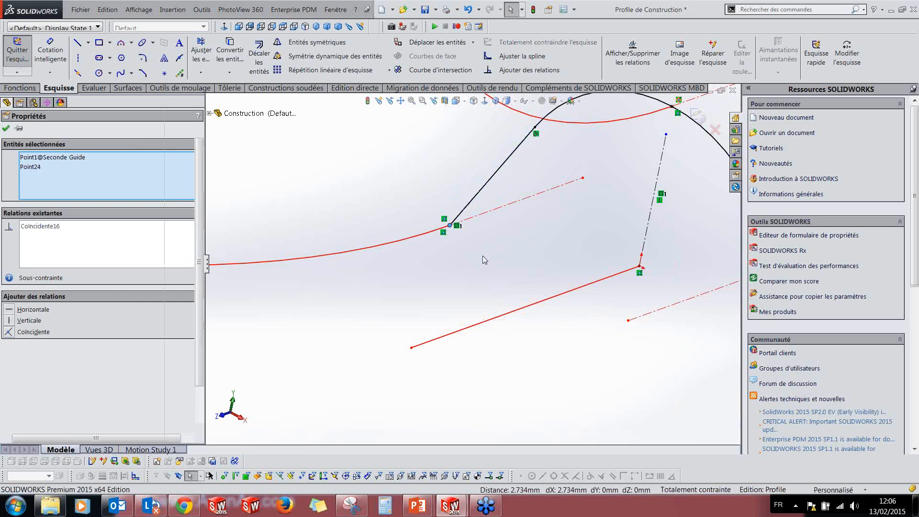
{"action": "left_click", "coordinate": [482, 260]}
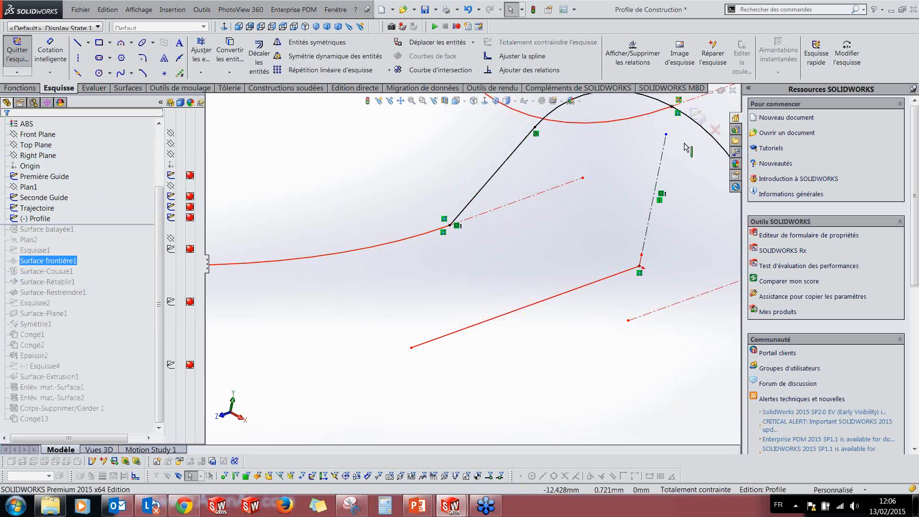
Step: Close the Profile sketch and roll the Construction part forward to just after Surface balayée1
{"action": "left_click", "coordinate": [695, 116]}
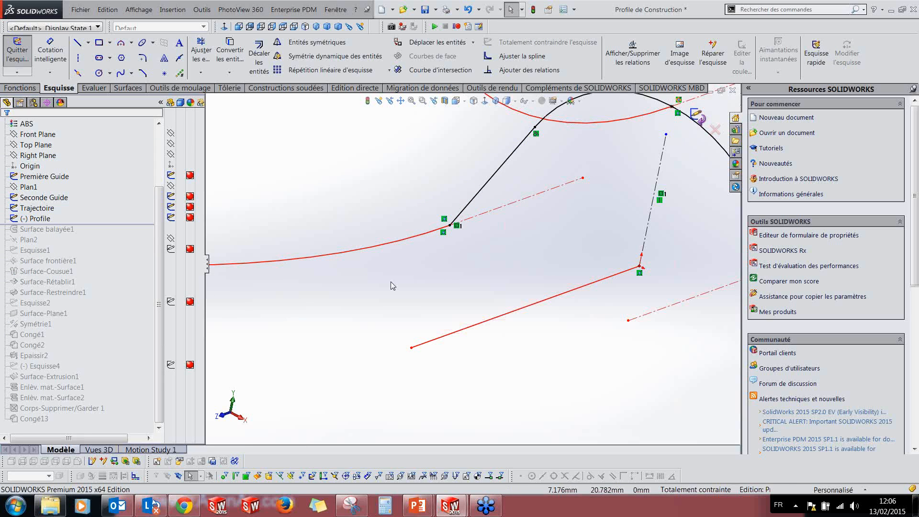
{"action": "left_click_drag", "start_coordinate": [116, 228], "coordinate": [116, 234]}
{"action": "middle_click_drag", "start_coordinate": [412, 245], "coordinate": [468, 239]}
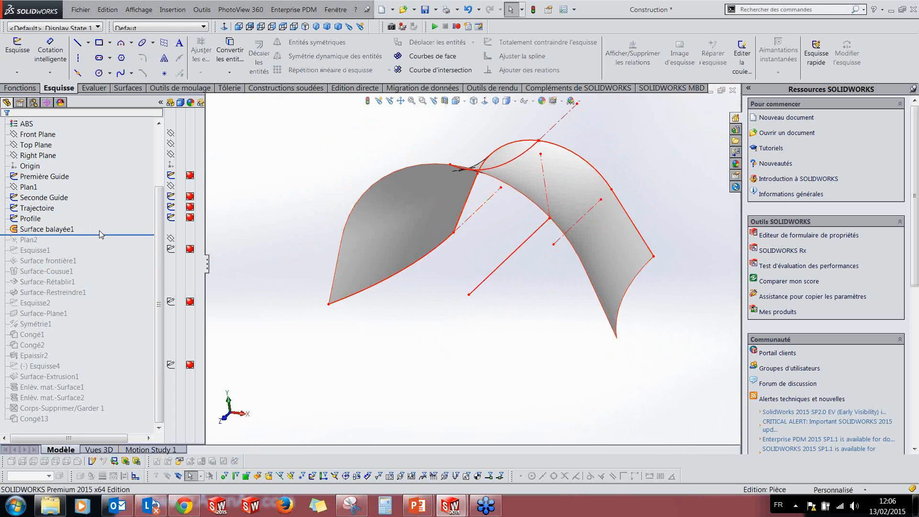
{"action": "left_click", "coordinate": [34, 229]}
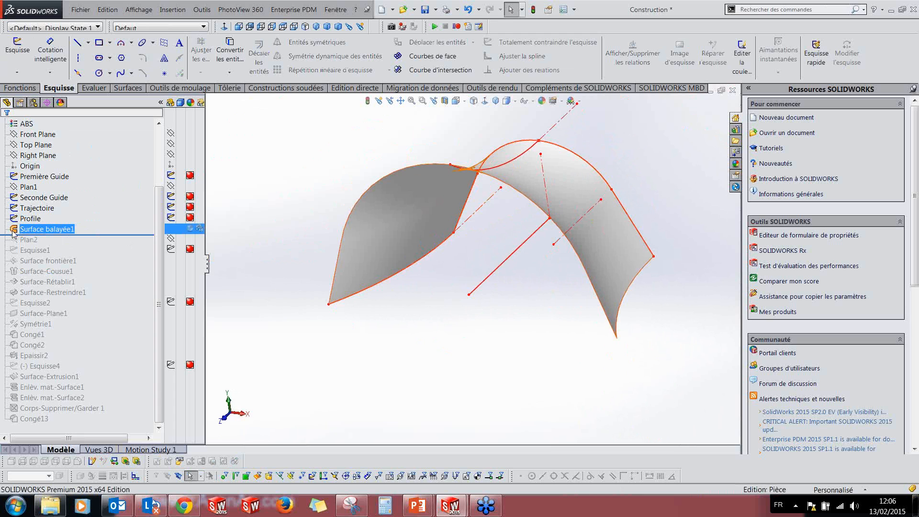
{"action": "middle_click_drag", "start_coordinate": [480, 290], "coordinate": [460, 267]}
{"action": "middle_click_drag", "start_coordinate": [399, 241], "coordinate": [477, 231]}
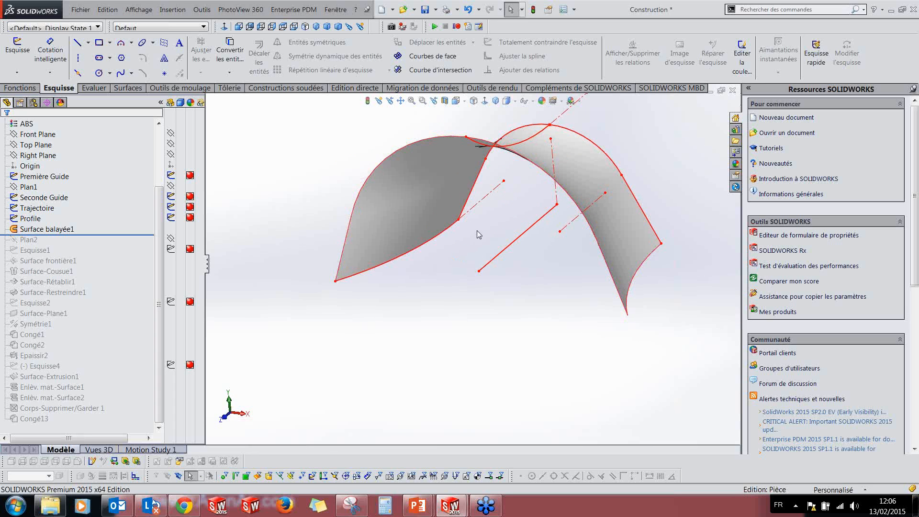
{"action": "left_click", "coordinate": [30, 218]}
{"action": "left_click", "coordinate": [25, 193]}
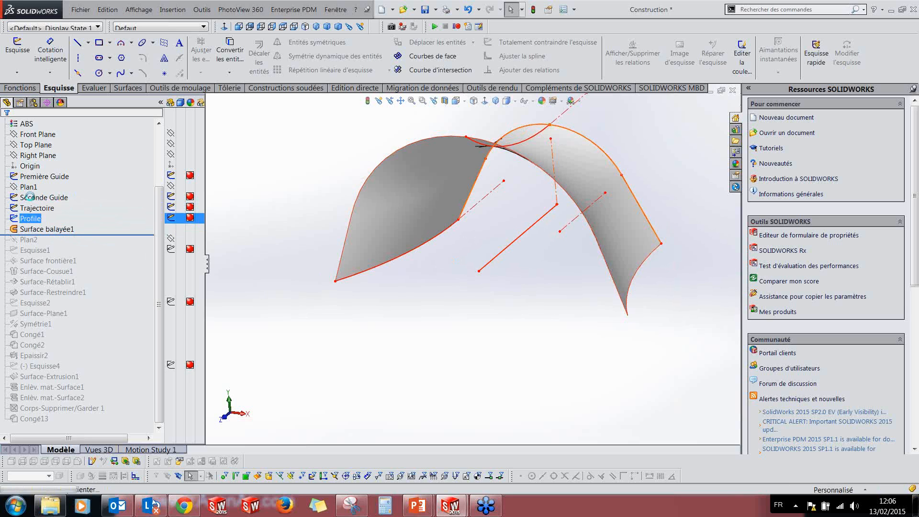
{"action": "left_click", "coordinate": [695, 118]}
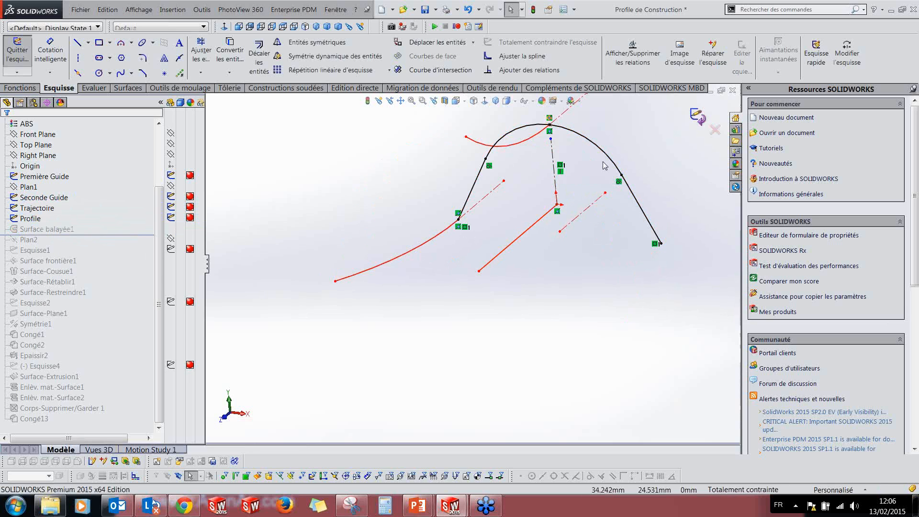
Step: Open the Surface balayée1 definition, preview its intermediate sections up to section 6, and accept the feature
{"action": "left_click", "coordinate": [36, 228]}
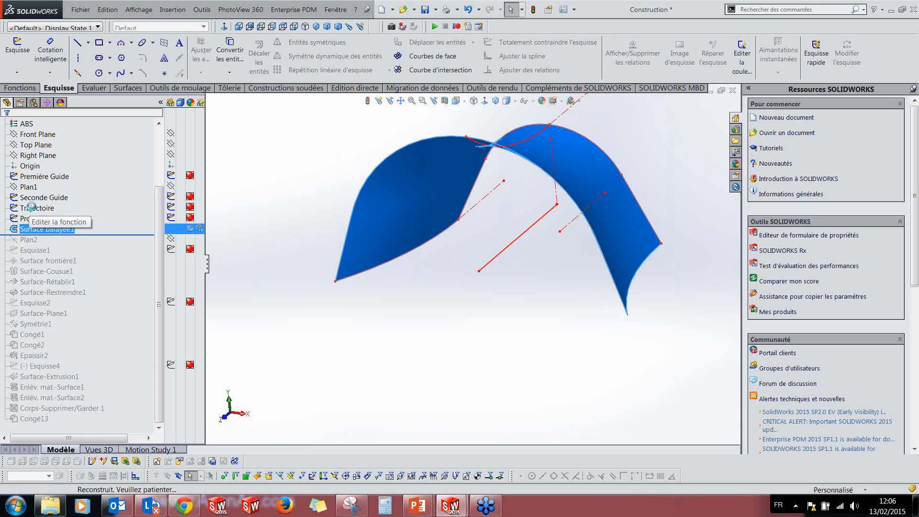
{"action": "left_click", "coordinate": [29, 205]}
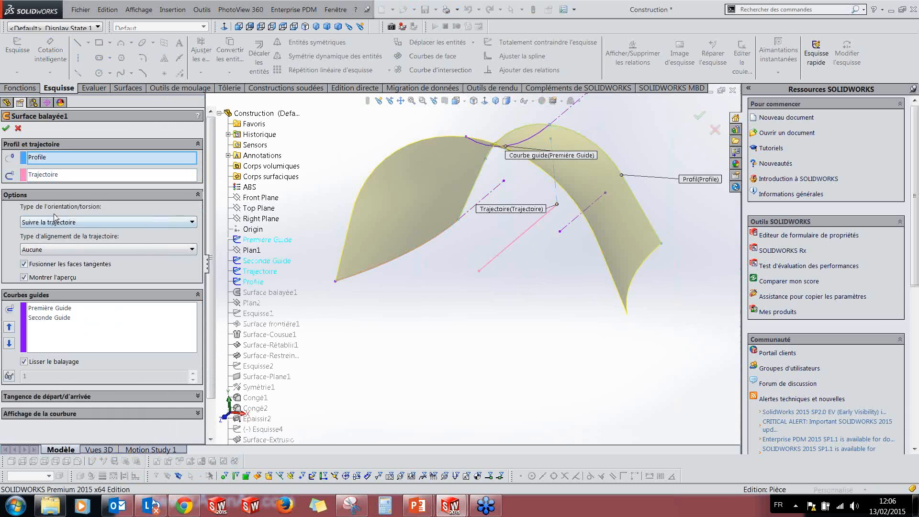
{"action": "left_click_drag", "start_coordinate": [207, 271], "coordinate": [219, 270]}
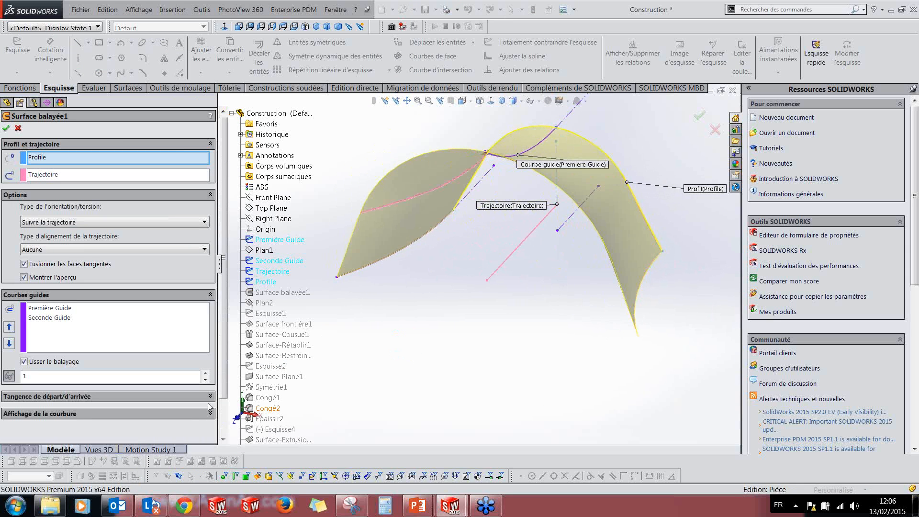
{"action": "left_click", "coordinate": [205, 374]}
{"action": "left_click", "coordinate": [205, 373]}
{"action": "left_click", "coordinate": [204, 374]}
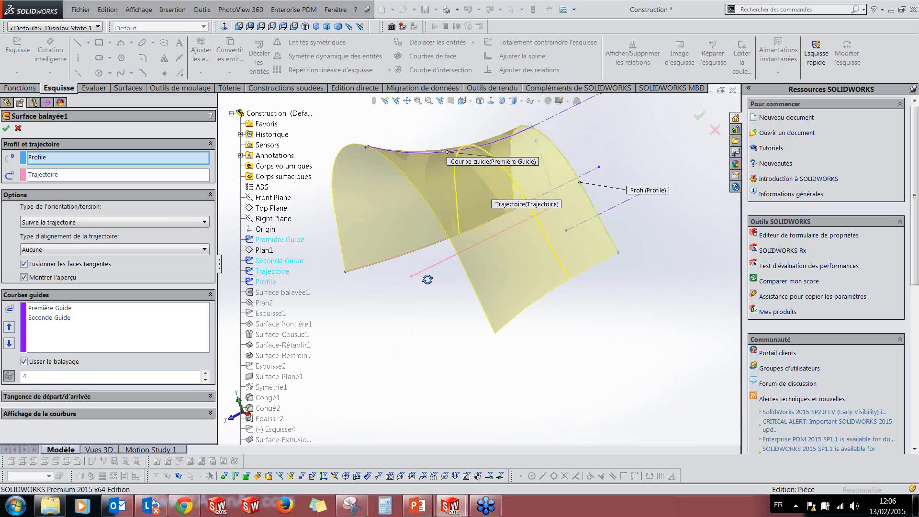
{"action": "left_click", "coordinate": [205, 373]}
{"action": "left_click", "coordinate": [205, 374]}
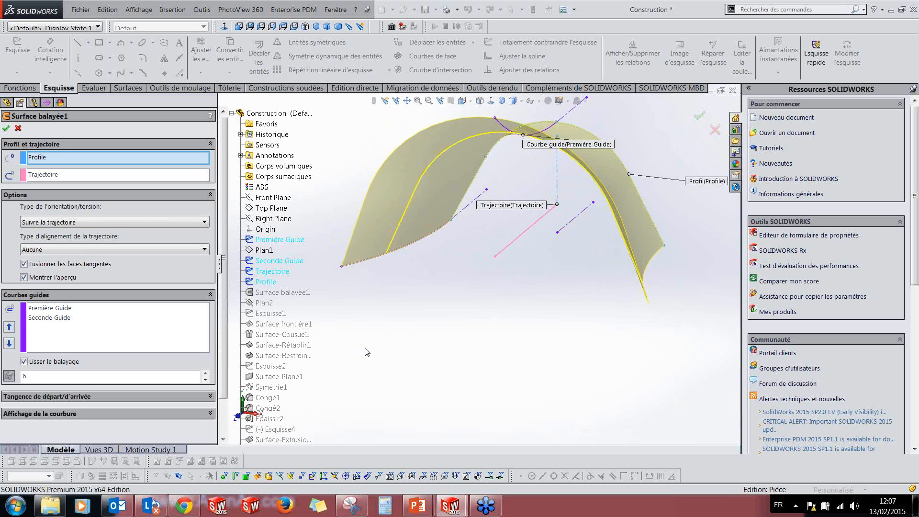
{"action": "left_click", "coordinate": [7, 129]}
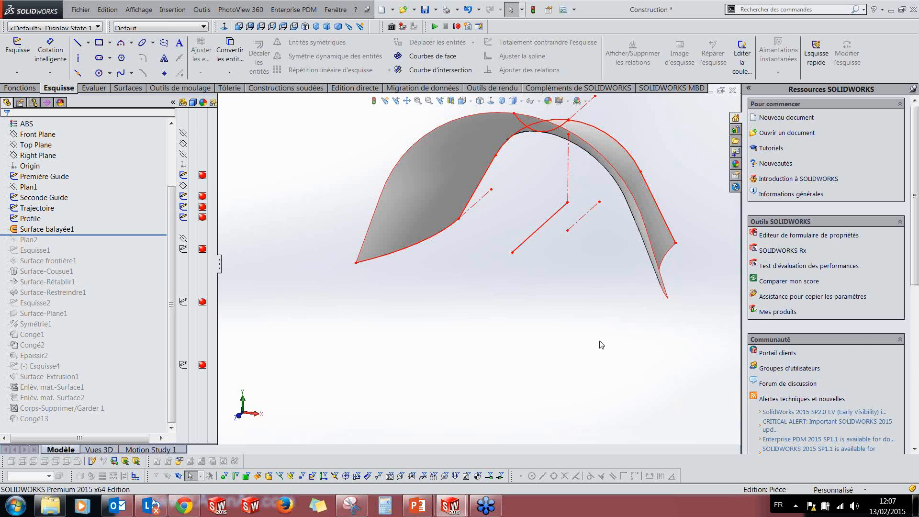
Step: Switch to the Modification part and roll its history forward to just after Surface-Décalage2
{"action": "key", "text": "ctrl+Tab"}
{"action": "left_click", "coordinate": [494, 273]}
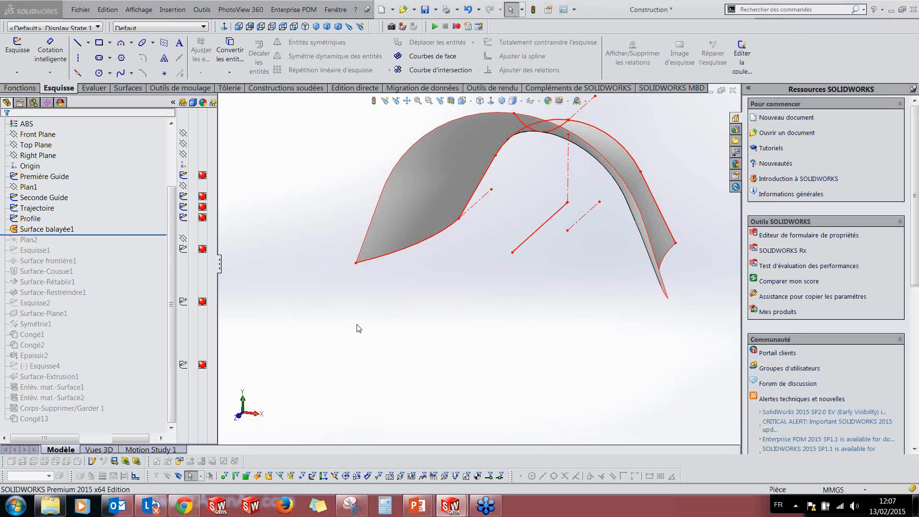
{"action": "left_click_drag", "start_coordinate": [112, 370], "coordinate": [107, 295]}
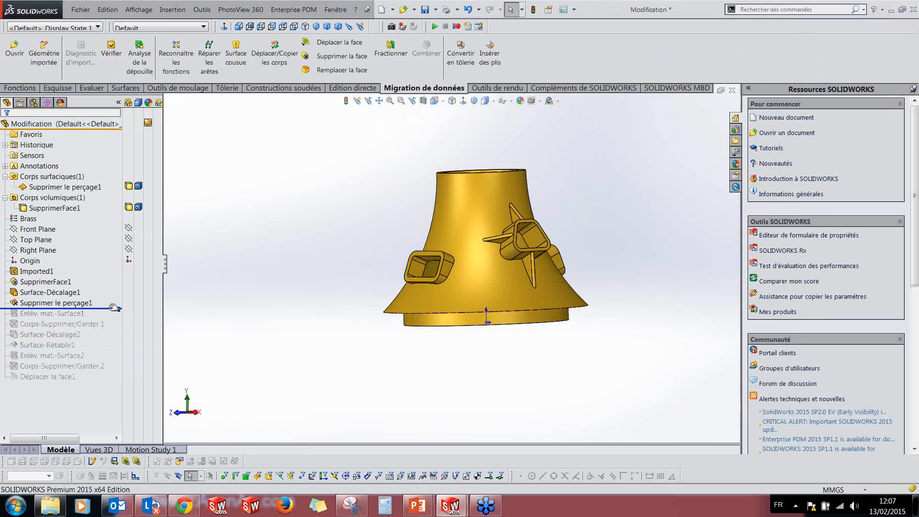
{"action": "left_click_drag", "start_coordinate": [113, 308], "coordinate": [113, 318]}
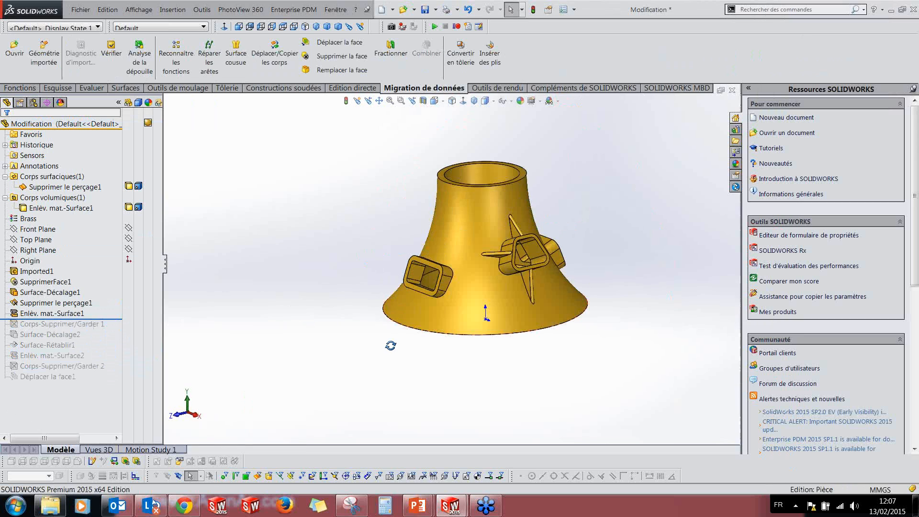
{"action": "left_click_drag", "start_coordinate": [113, 318], "coordinate": [123, 340]}
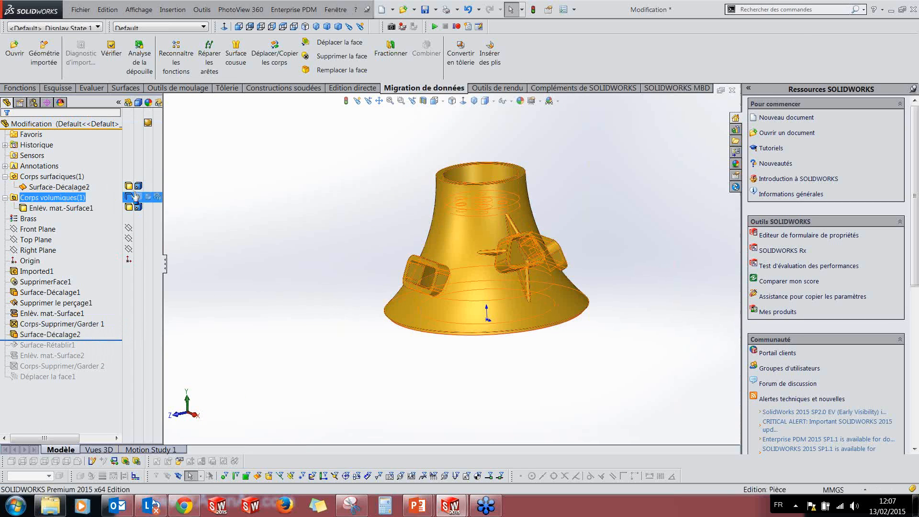
Step: Hide the solid body Enlév. mat.-Surface1 and show the surface body Surface-Décalage2
{"action": "middle_click_drag", "start_coordinate": [342, 276], "coordinate": [370, 274]}
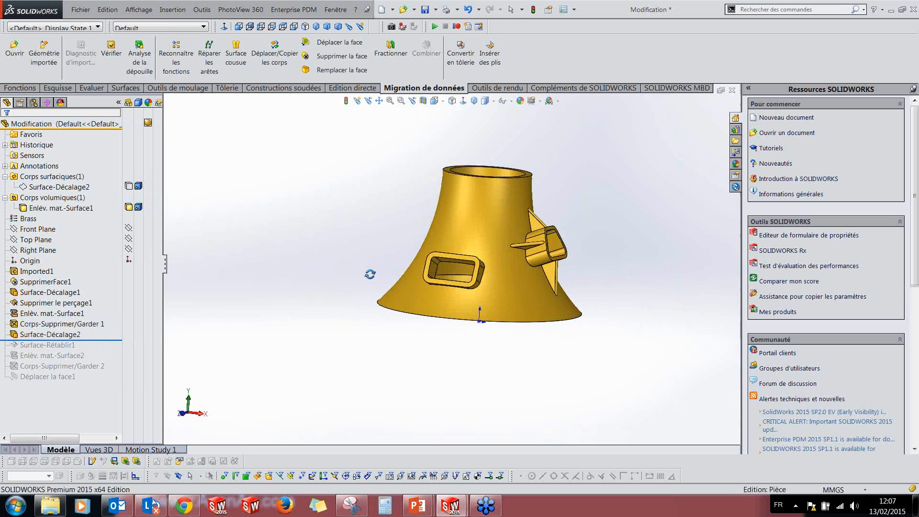
{"action": "left_click", "coordinate": [128, 206]}
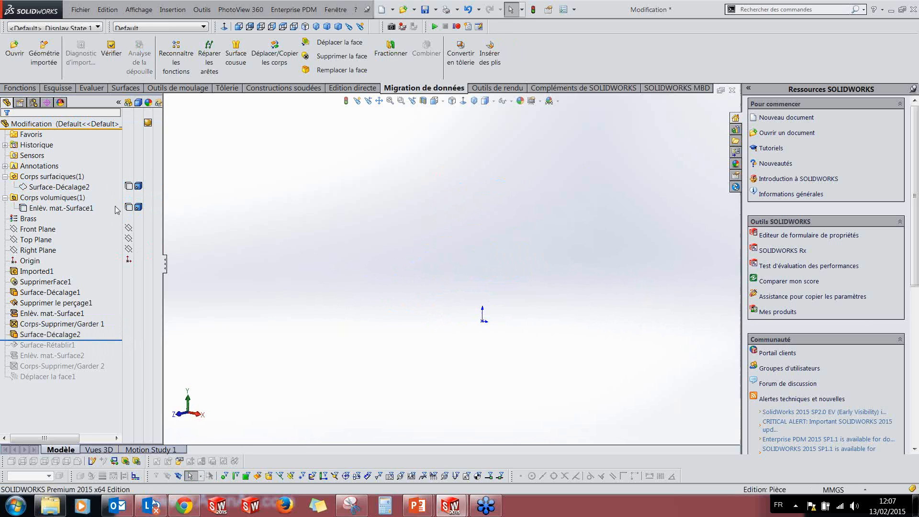
{"action": "left_click", "coordinate": [129, 186]}
Step: Delete the rectangular hole from the offset surface using the Supprimer le(s) perçage(s) option on its edge
{"action": "middle_click_drag", "start_coordinate": [369, 317], "coordinate": [378, 324]}
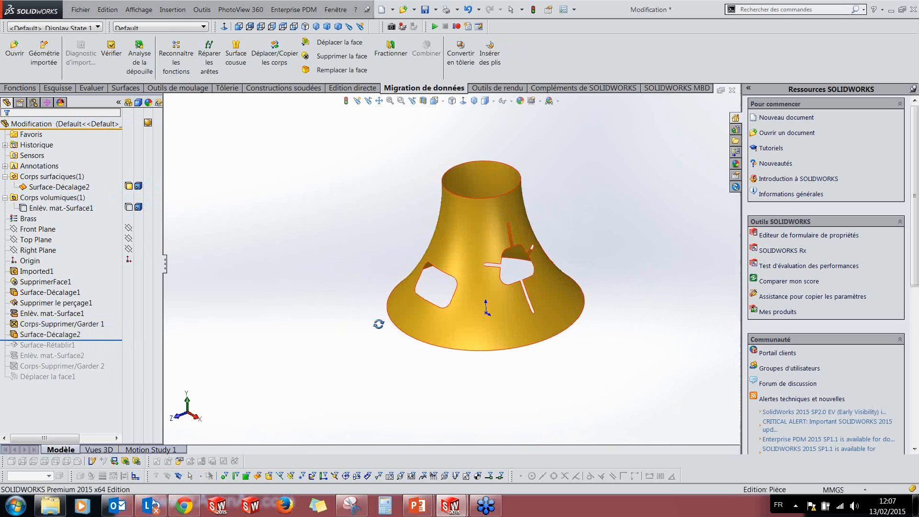
{"action": "scroll", "coordinate": [441, 299], "scroll_direction": "down", "scroll_amount": 2}
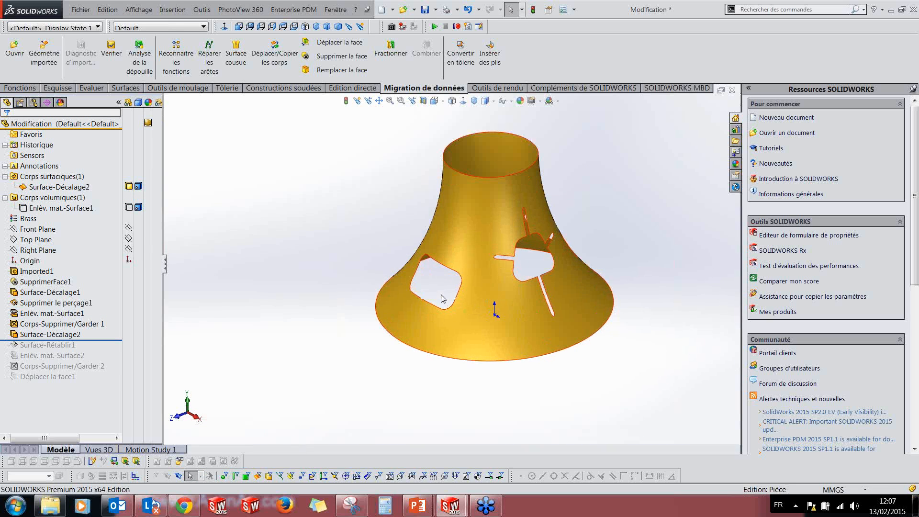
{"action": "scroll", "coordinate": [441, 295], "scroll_direction": "down", "scroll_amount": 2}
{"action": "middle_click_drag", "start_coordinate": [448, 272], "coordinate": [464, 293]}
{"action": "scroll", "coordinate": [415, 266], "scroll_direction": "down", "scroll_amount": 2}
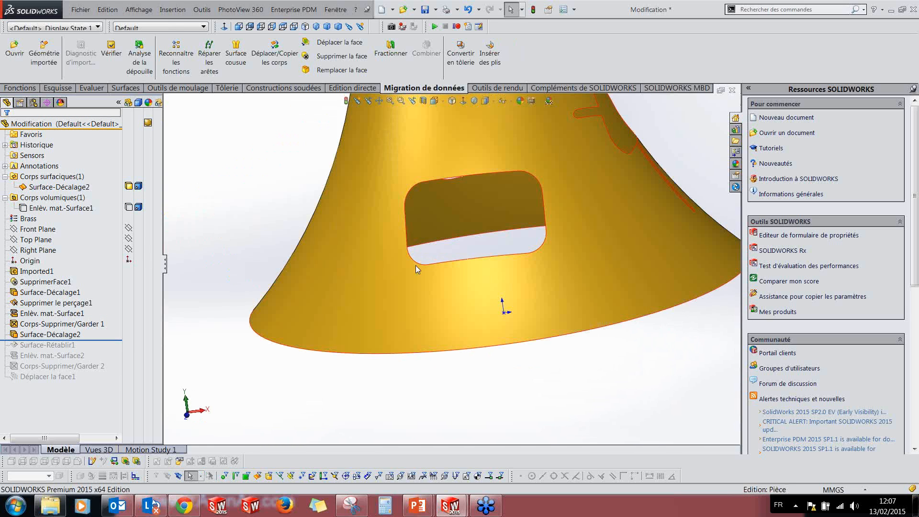
{"action": "left_click", "coordinate": [404, 235]}
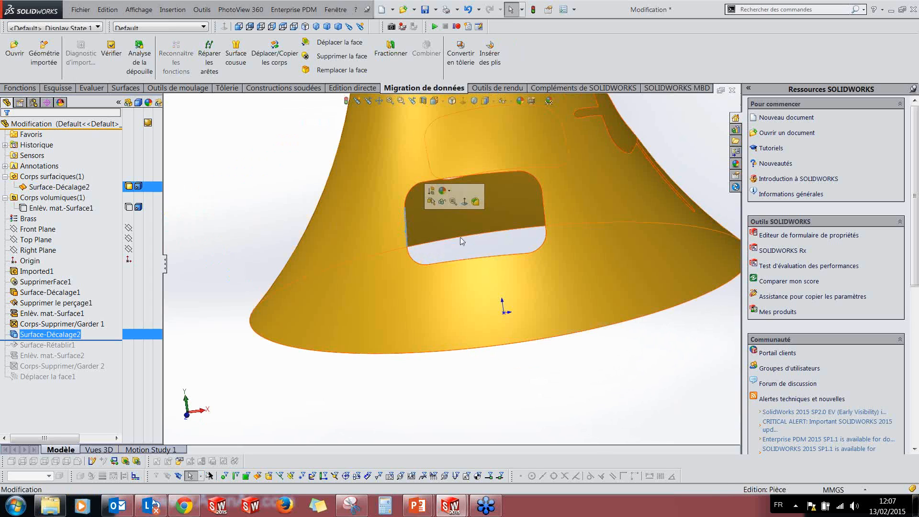
{"action": "key", "text": "Delete"}
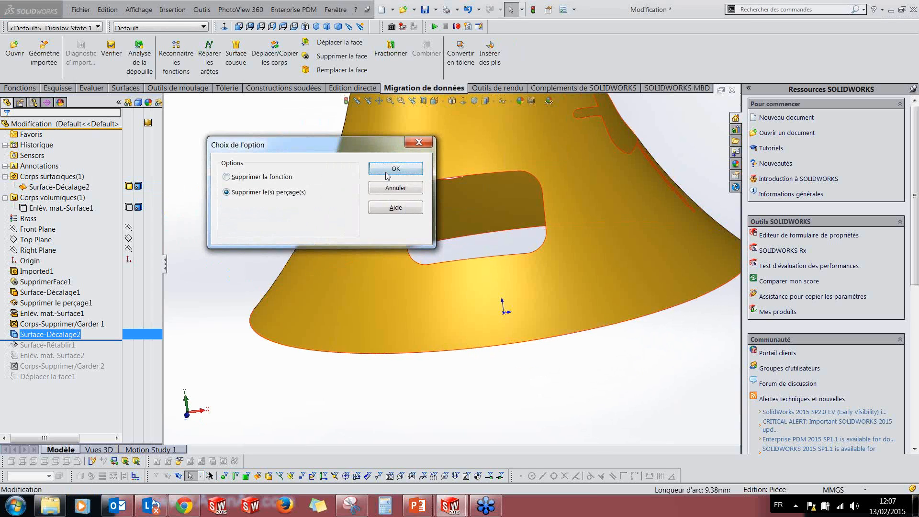
{"action": "left_click", "coordinate": [387, 172]}
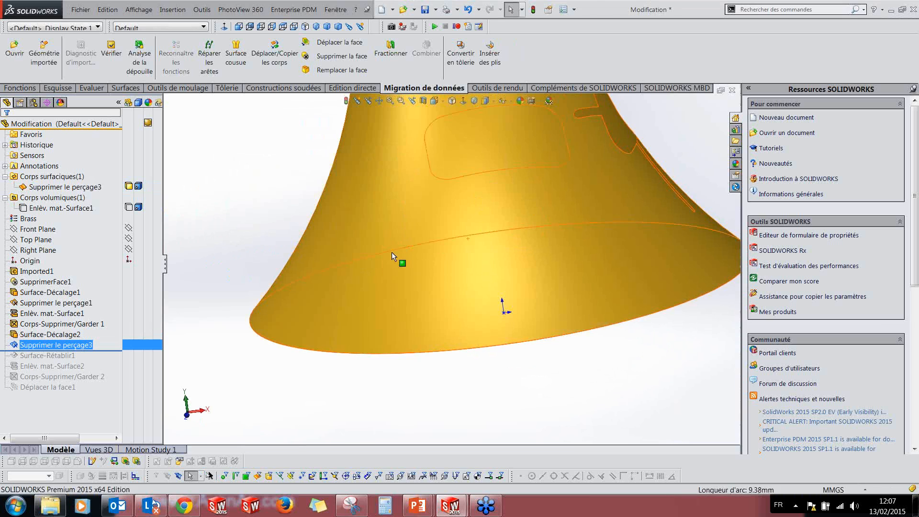
Step: Delete the Supprimer le perçage3 feature that fills the rectangular hole in the offset surface
{"action": "middle_click_drag", "start_coordinate": [491, 221], "coordinate": [532, 205]}
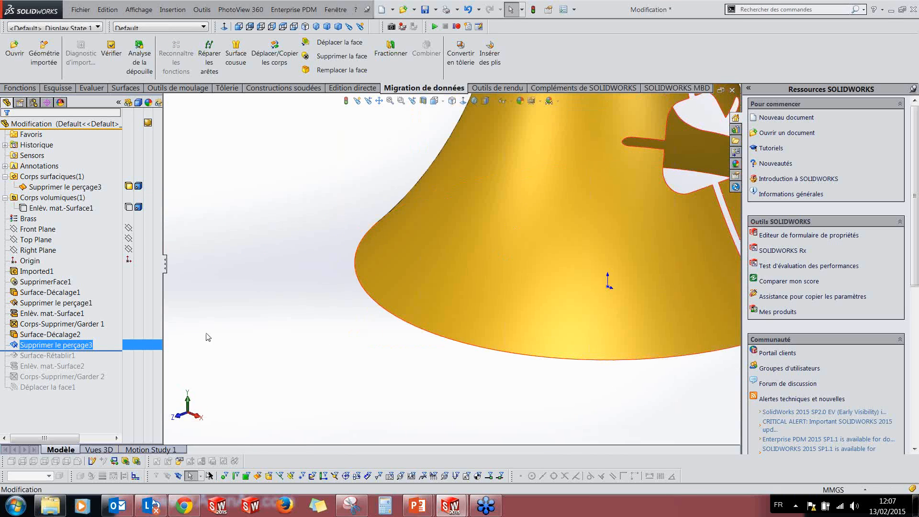
{"action": "scroll", "coordinate": [435, 294], "scroll_direction": "up", "scroll_amount": 3}
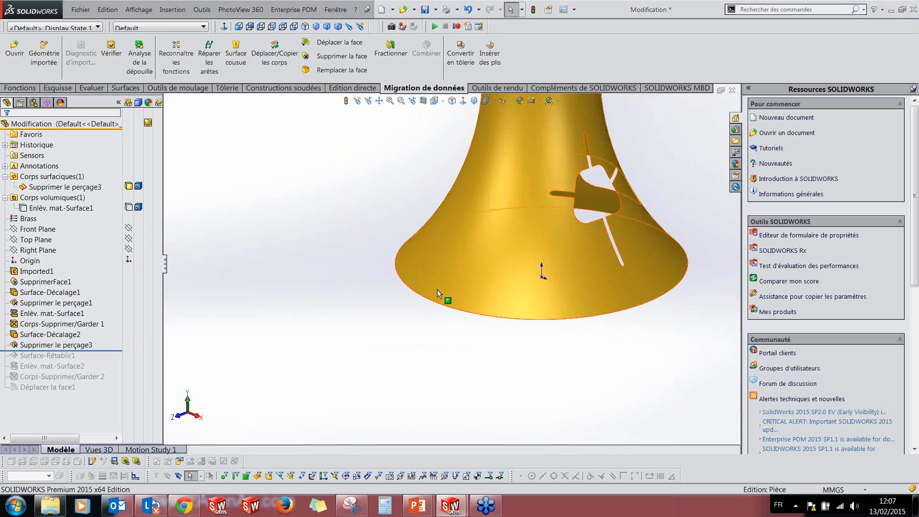
{"action": "middle_click_drag", "start_coordinate": [433, 264], "coordinate": [421, 313]}
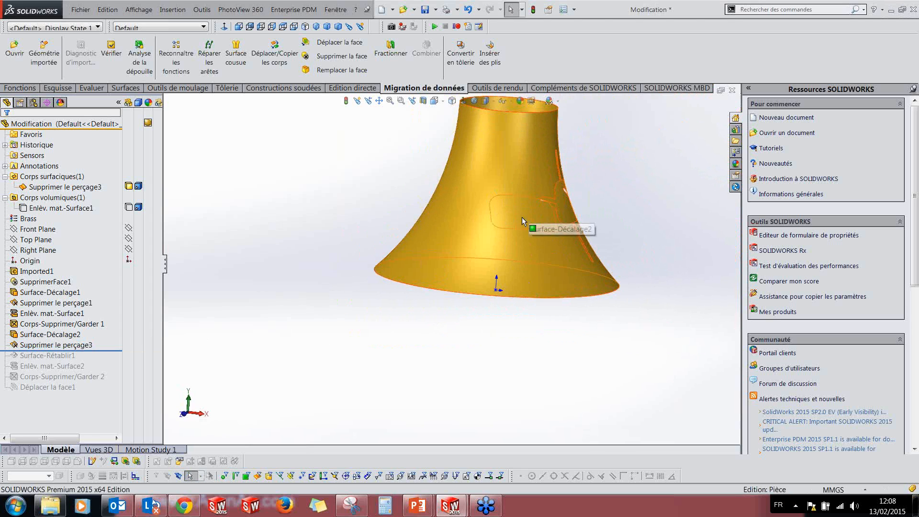
{"action": "scroll", "coordinate": [521, 219], "scroll_direction": "down", "scroll_amount": 2}
{"action": "left_click", "coordinate": [56, 345]}
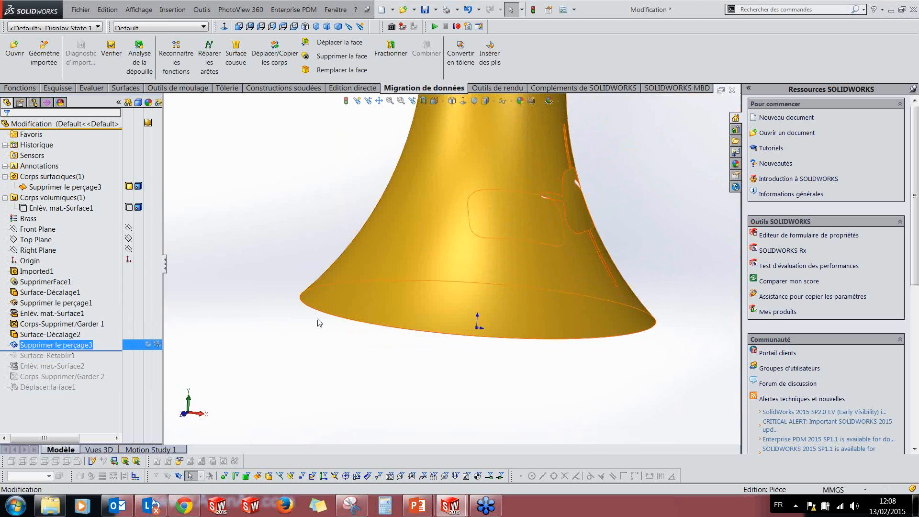
{"action": "middle_click_drag", "start_coordinate": [384, 332], "coordinate": [371, 350]}
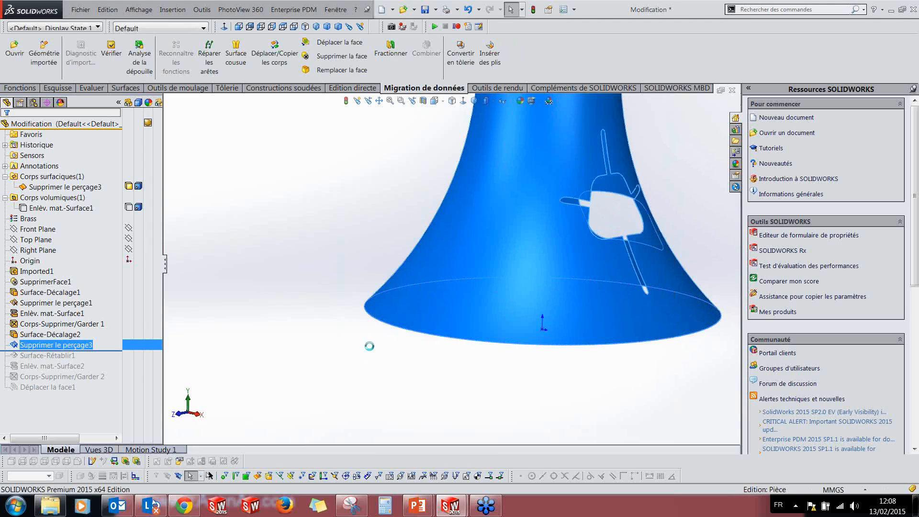
{"action": "key", "text": "Delete"}
{"action": "left_click", "coordinate": [334, 159]}
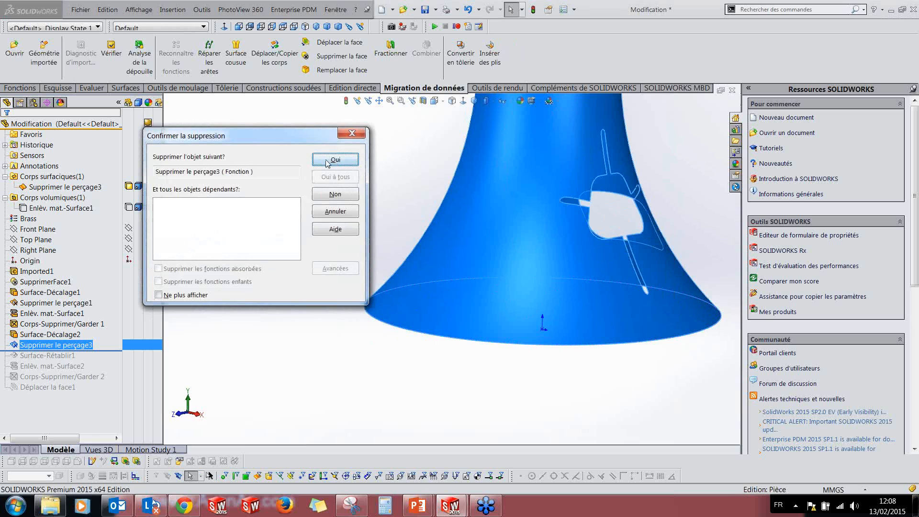
{"action": "middle_click_drag", "start_coordinate": [428, 277], "coordinate": [434, 286]}
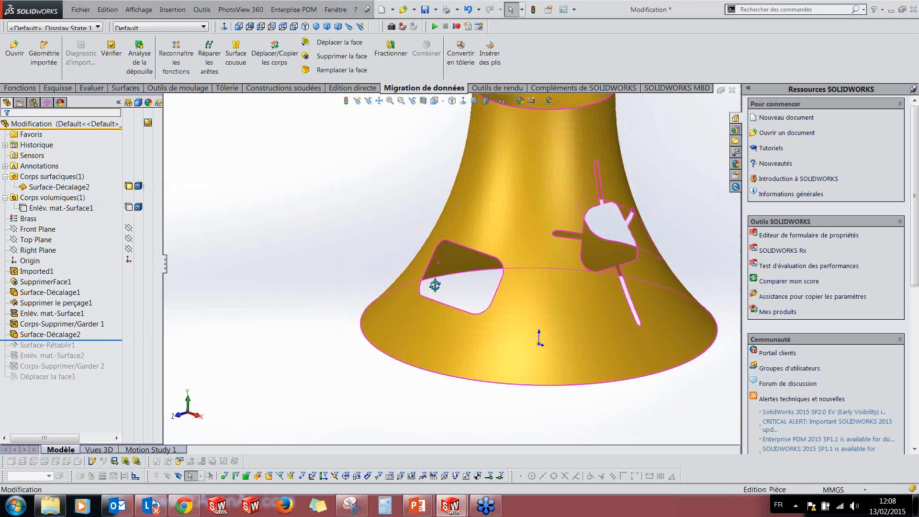
Step: Try untrimming the offset surface's holes with Rétablir surface, using its whole face instead of an edge and the Arêtes internes option
{"action": "left_click", "coordinate": [92, 88]}
{"action": "left_click", "coordinate": [128, 87]}
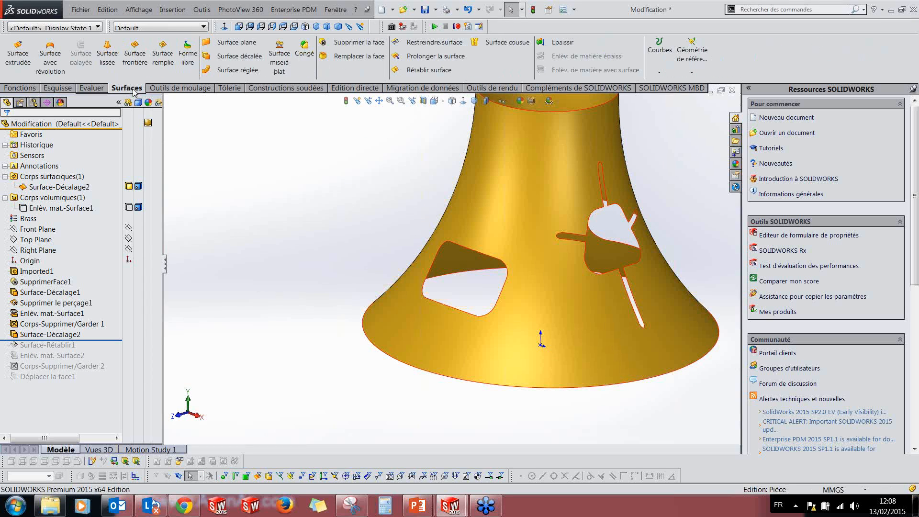
{"action": "left_click", "coordinate": [433, 70]}
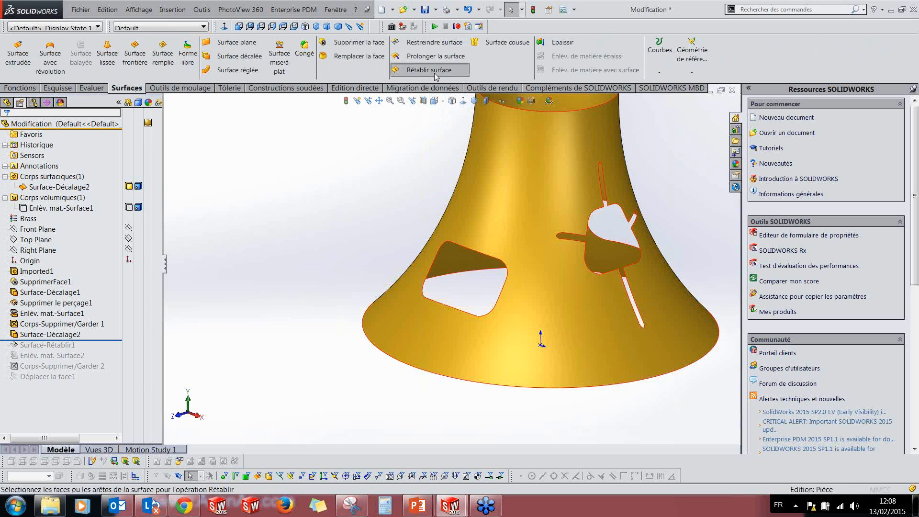
{"action": "left_click", "coordinate": [435, 256]}
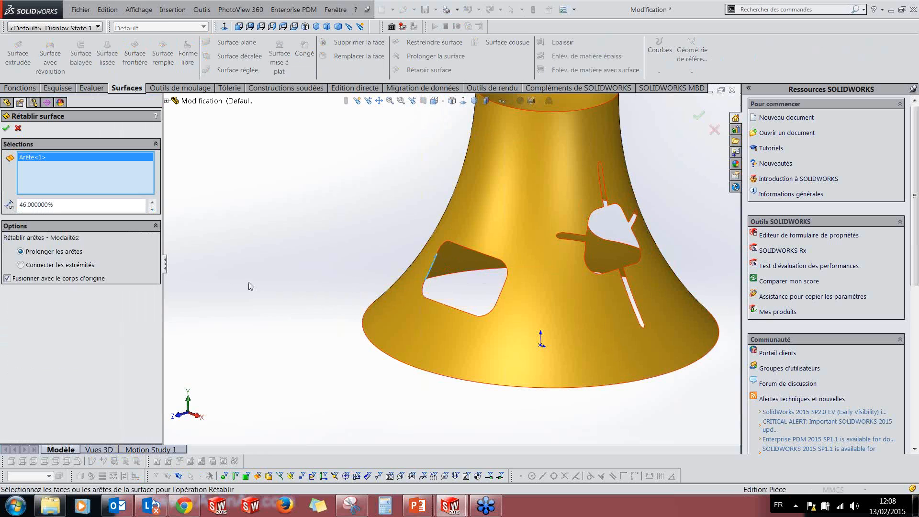
{"action": "right_click", "coordinate": [38, 160]}
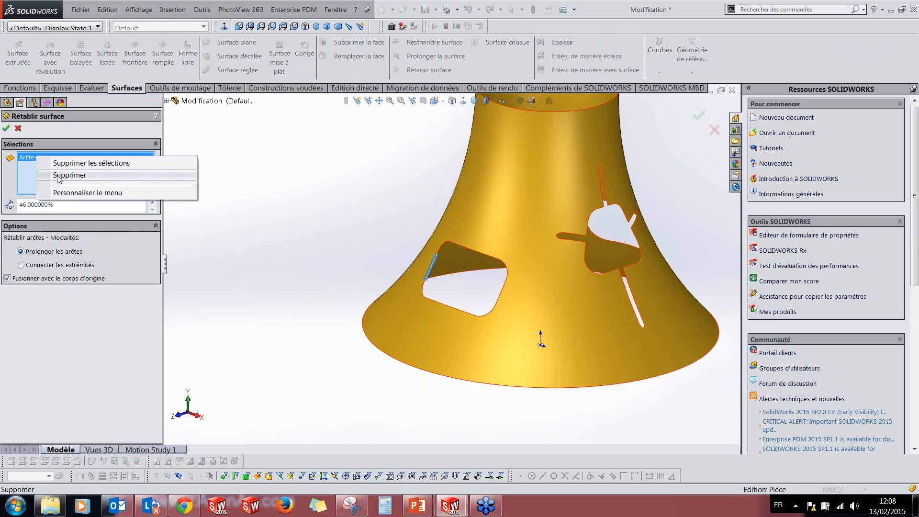
{"action": "left_click", "coordinate": [91, 163]}
{"action": "left_click", "coordinate": [482, 248]}
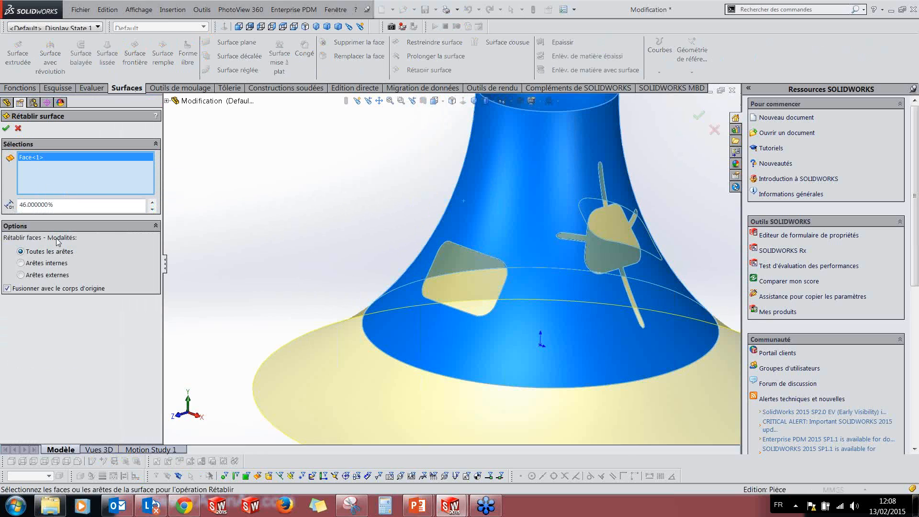
{"action": "left_click", "coordinate": [22, 263]}
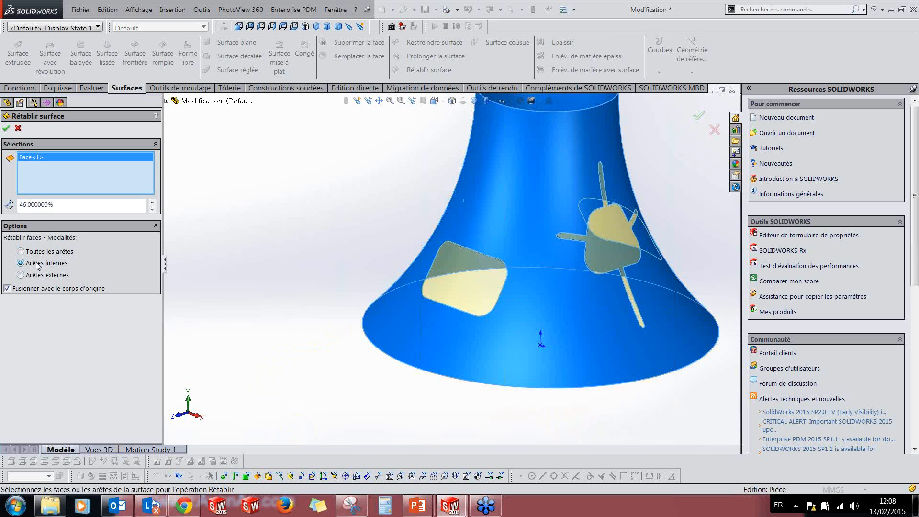
{"action": "middle_click_drag", "start_coordinate": [475, 287], "coordinate": [296, 383]}
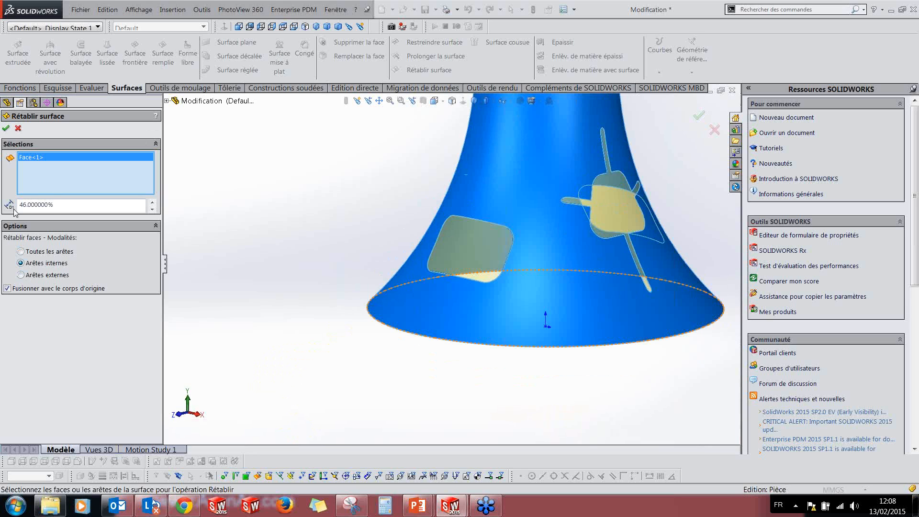
{"action": "left_click", "coordinate": [6, 128]}
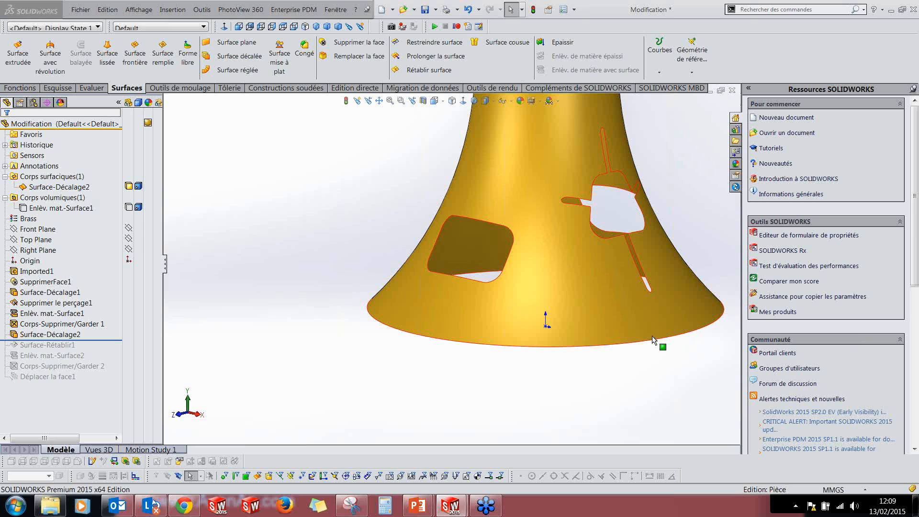
Step: Examine the rectangular and irregular cutouts in the offset surface from several sides
{"action": "left_click", "coordinate": [686, 237]}
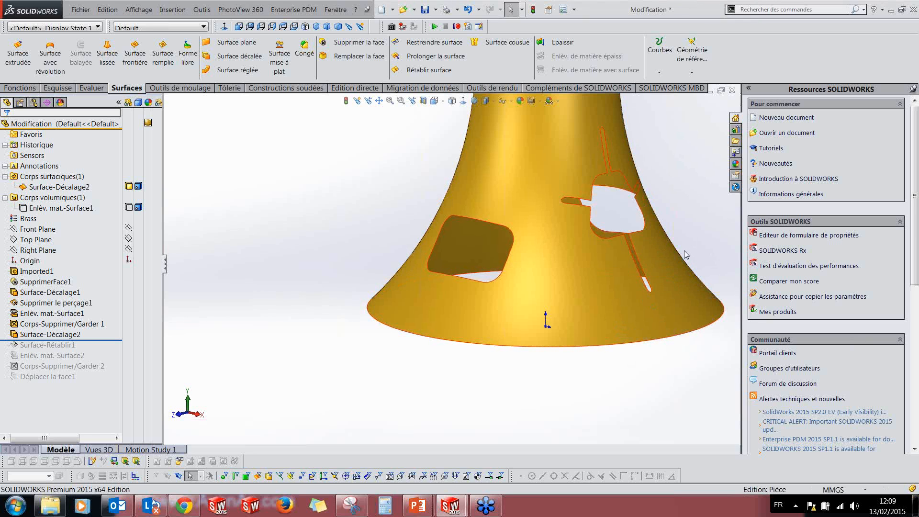
{"action": "scroll", "coordinate": [685, 254], "scroll_direction": "up", "scroll_amount": 4}
{"action": "scroll", "coordinate": [640, 247], "scroll_direction": "down", "scroll_amount": 2}
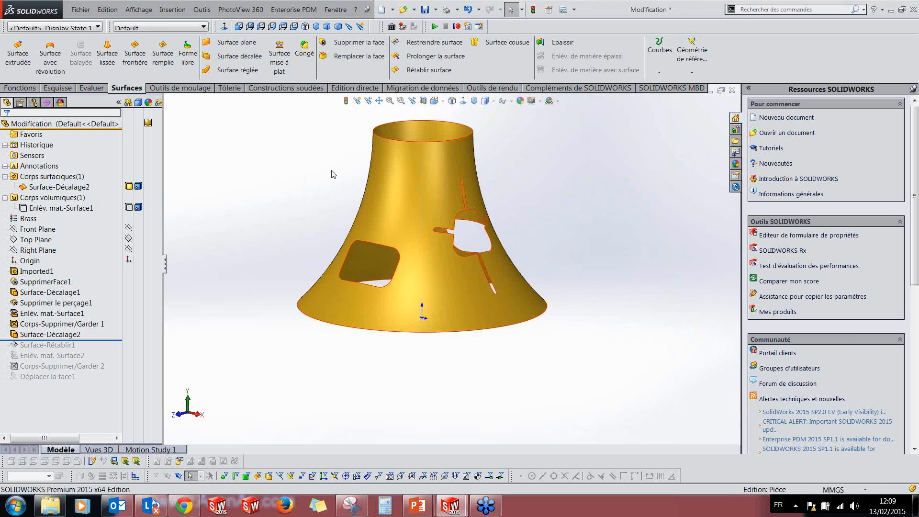
{"action": "middle_click_drag", "start_coordinate": [319, 220], "coordinate": [636, 246]}
{"action": "middle_click_drag", "start_coordinate": [524, 228], "coordinate": [334, 251]}
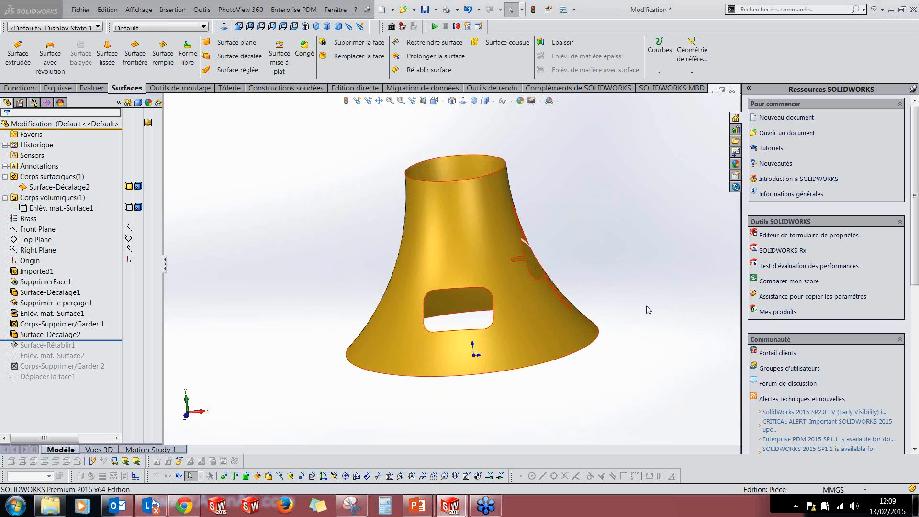
{"action": "left_click", "coordinate": [598, 304]}
{"action": "scroll", "coordinate": [614, 319], "scroll_direction": "up", "scroll_amount": 2}
{"action": "scroll", "coordinate": [614, 319], "scroll_direction": "down", "scroll_amount": 1}
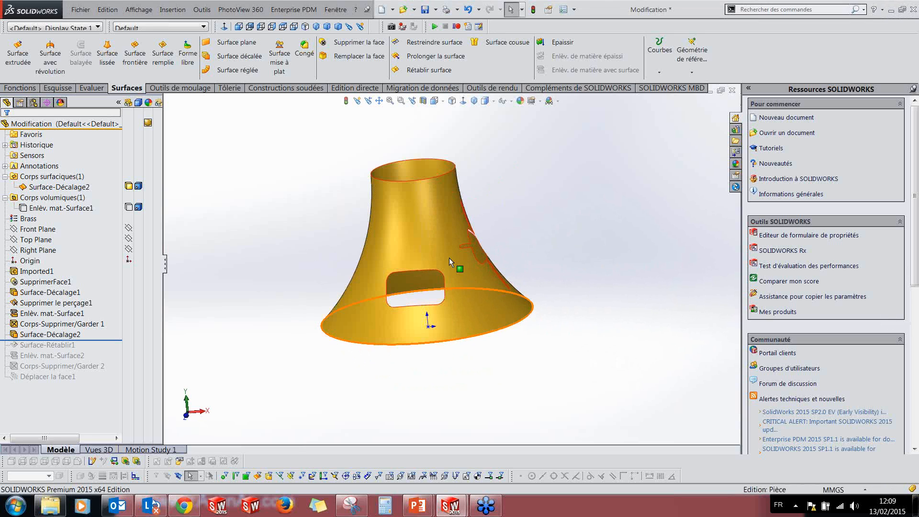
{"action": "middle_click_drag", "start_coordinate": [300, 262], "coordinate": [288, 234]}
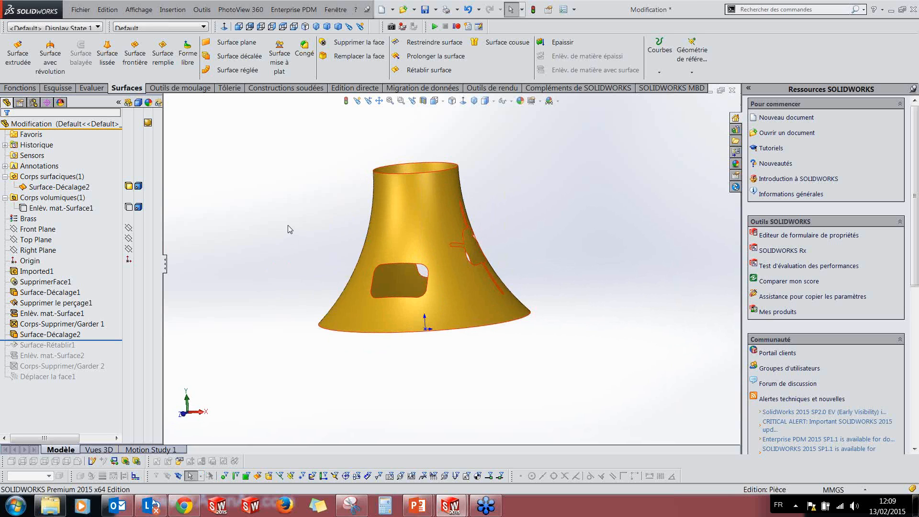
{"action": "middle_click_drag", "start_coordinate": [539, 293], "coordinate": [335, 211]}
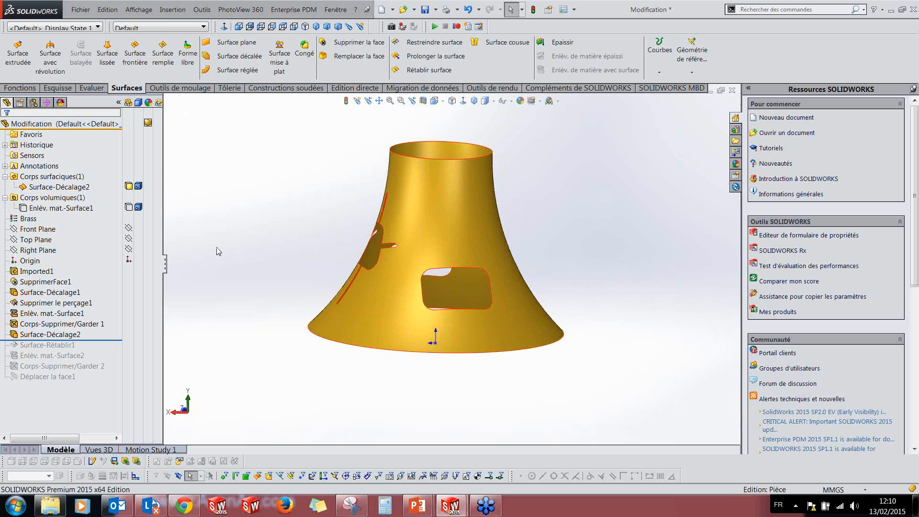
{"action": "mouse_move", "coordinate": [340, 231]}
{"action": "middle_mouse_down"}
{"action": "mouse_move", "coordinate": [304, 221]}
{"action": "mouse_move", "coordinate": [335, 220]}
{"action": "mouse_move", "coordinate": [354, 252]}
{"action": "mouse_move", "coordinate": [332, 242]}
{"action": "mouse_move", "coordinate": [353, 239]}
{"action": "mouse_move", "coordinate": [349, 231]}
{"action": "middle_mouse_up"}
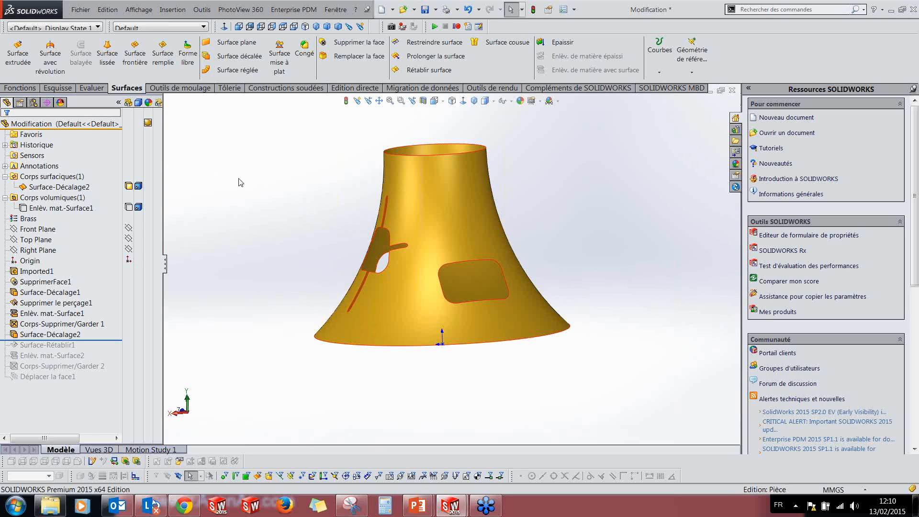
{"action": "mouse_move", "coordinate": [380, 252]}
{"action": "middle_mouse_down"}
{"action": "mouse_move", "coordinate": [394, 266]}
{"action": "mouse_move", "coordinate": [367, 263]}
{"action": "middle_mouse_up"}
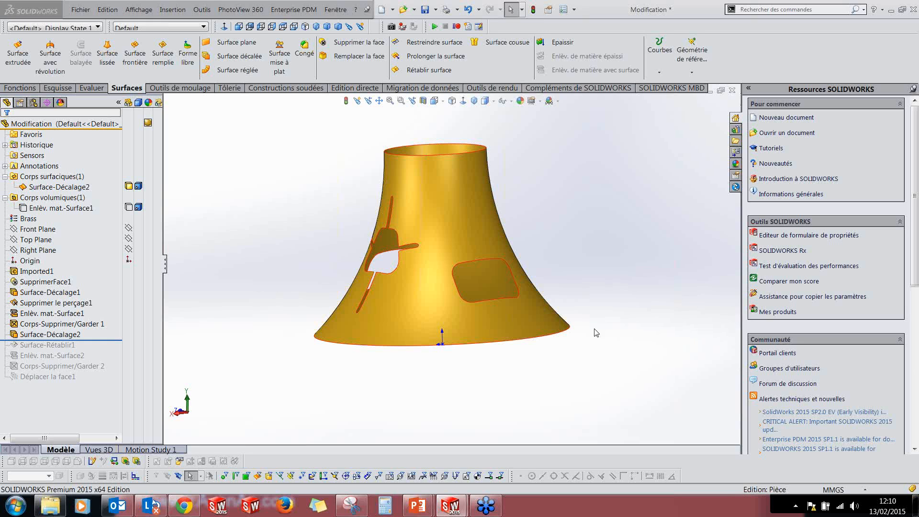
{"action": "mouse_move", "coordinate": [617, 298]}
{"action": "middle_mouse_down"}
{"action": "mouse_move", "coordinate": [592, 303]}
{"action": "mouse_move", "coordinate": [607, 305]}
{"action": "middle_mouse_up"}
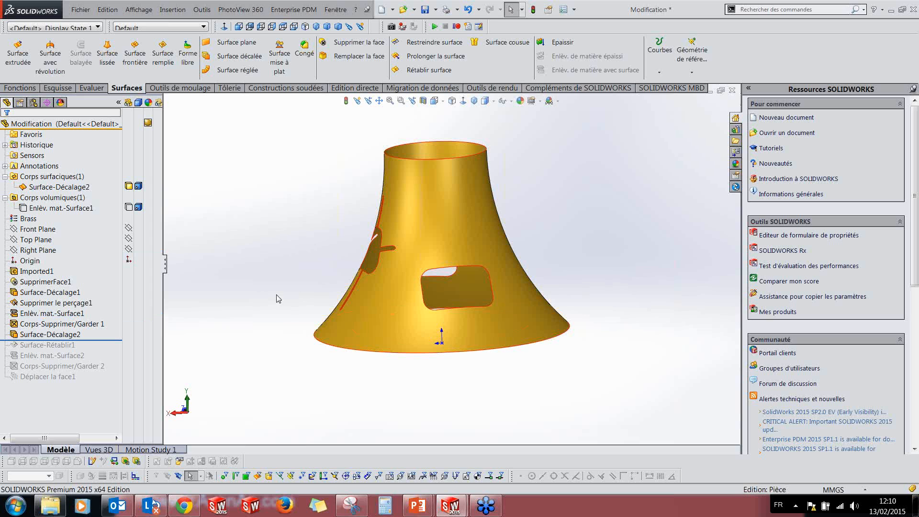
Step: Switch to the Construction part and examine the Première Guide sketch on the swept surface
{"action": "key", "text": "ctrl+Tab"}
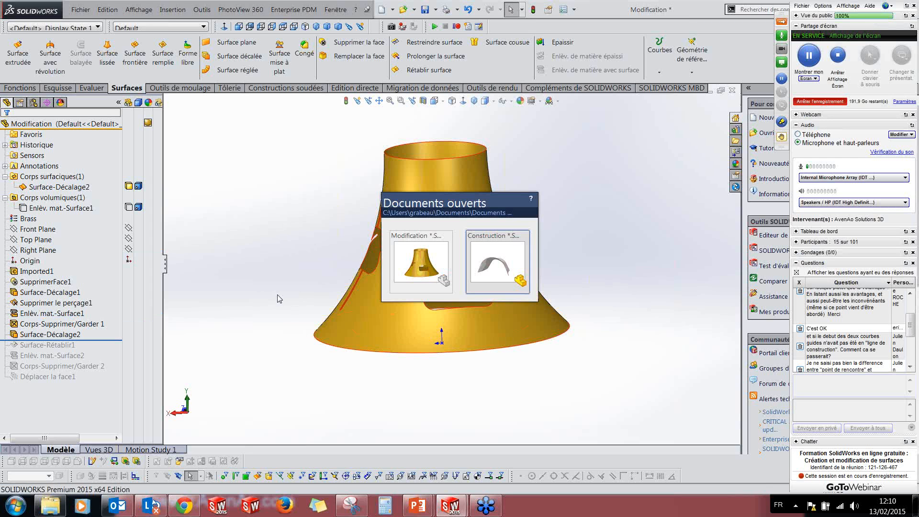
{"action": "left_click", "coordinate": [31, 251]}
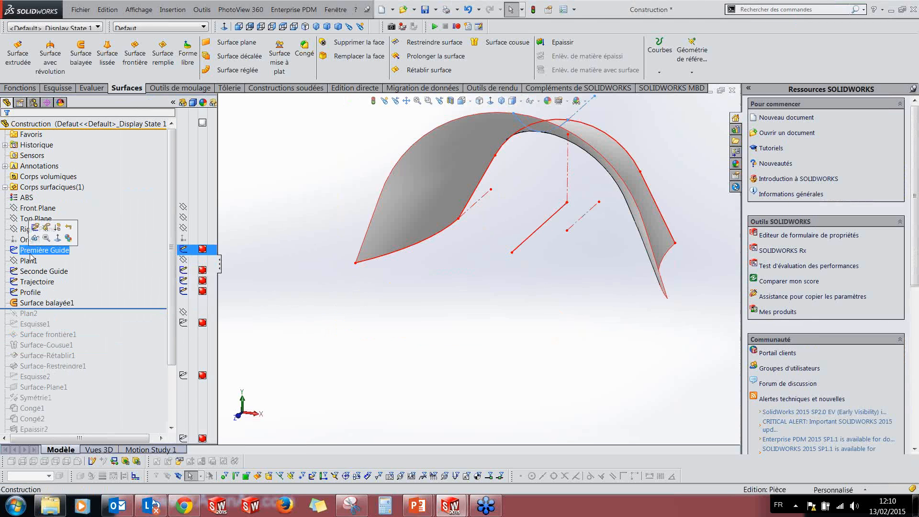
{"action": "middle_click_drag", "start_coordinate": [460, 250], "coordinate": [458, 251]}
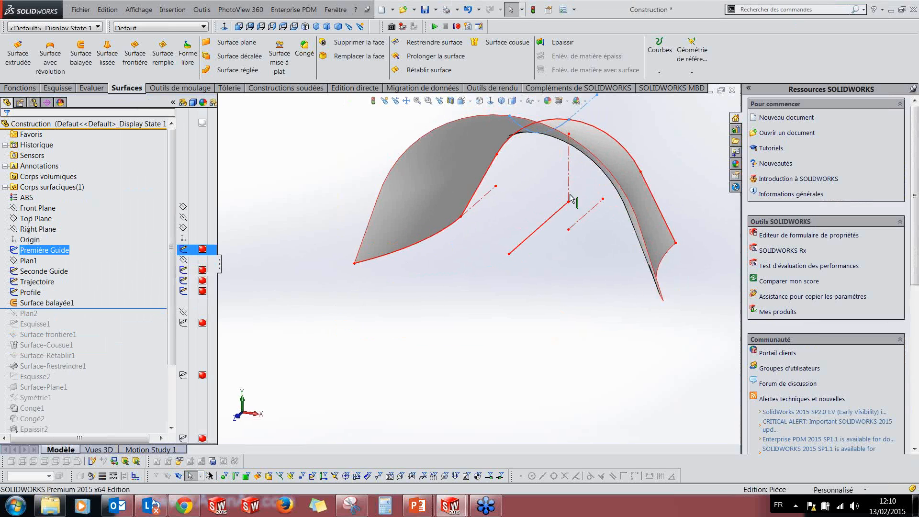
{"action": "middle_click_drag", "start_coordinate": [588, 231], "coordinate": [594, 221]}
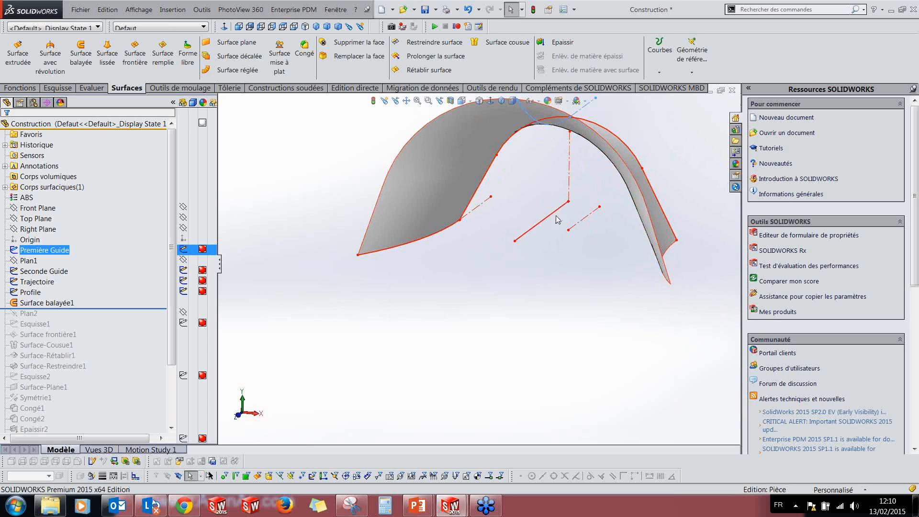
{"action": "middle_click_drag", "start_coordinate": [588, 249], "coordinate": [584, 275]}
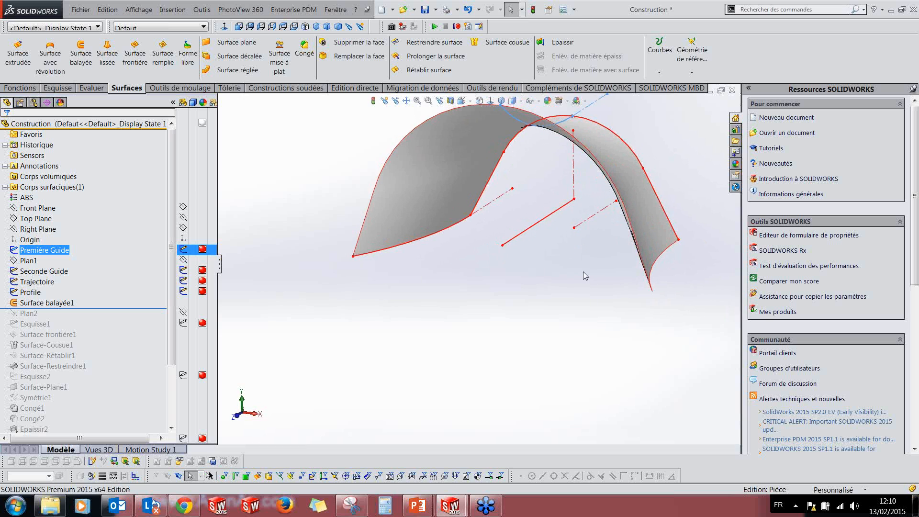
{"action": "middle_click_drag", "start_coordinate": [494, 260], "coordinate": [534, 271]}
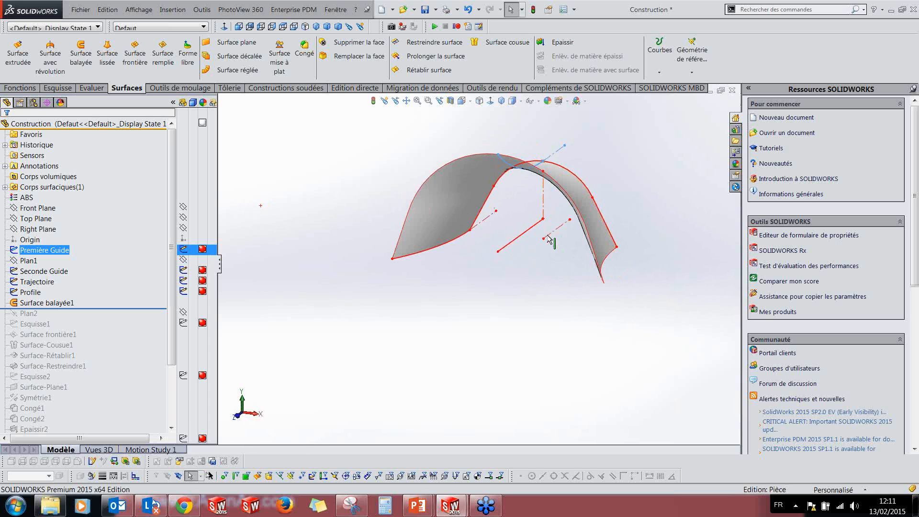
{"action": "mouse_move", "coordinate": [486, 235]}
{"action": "middle_mouse_down"}
{"action": "mouse_move", "coordinate": [474, 248]}
{"action": "mouse_move", "coordinate": [483, 241]}
{"action": "middle_mouse_up"}
Step: Inspect the vertical construction line beneath the swept surface and study the surface's shape from the side
{"action": "middle_click_drag", "start_coordinate": [545, 172], "coordinate": [546, 209]}
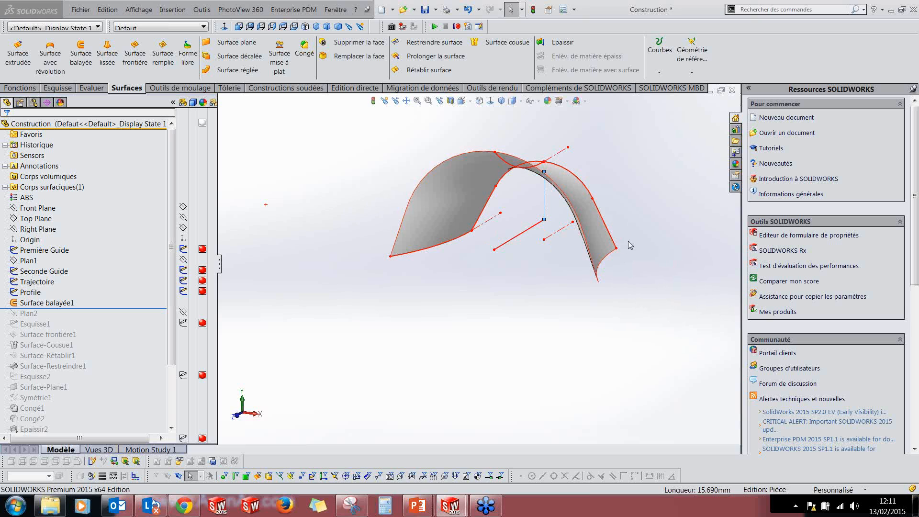
{"action": "left_click", "coordinate": [639, 227]}
{"action": "scroll", "coordinate": [630, 226], "scroll_direction": "up", "scroll_amount": 2}
{"action": "scroll", "coordinate": [629, 225], "scroll_direction": "down", "scroll_amount": 2}
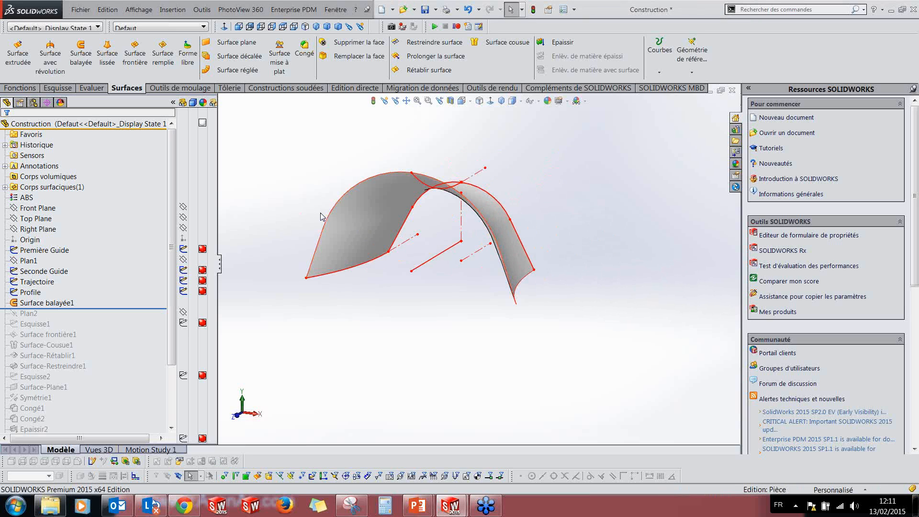
{"action": "scroll", "coordinate": [321, 213], "scroll_direction": "down", "scroll_amount": 1}
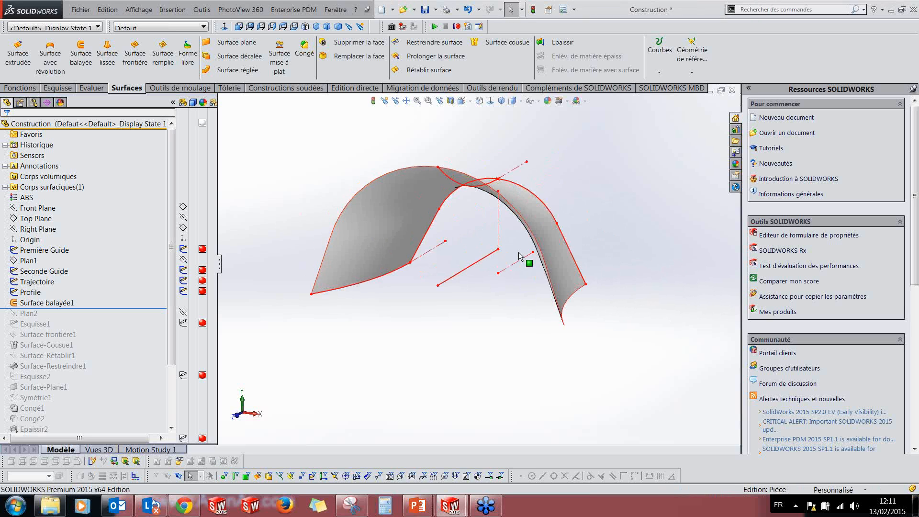
{"action": "left_click", "coordinate": [913, 362]}
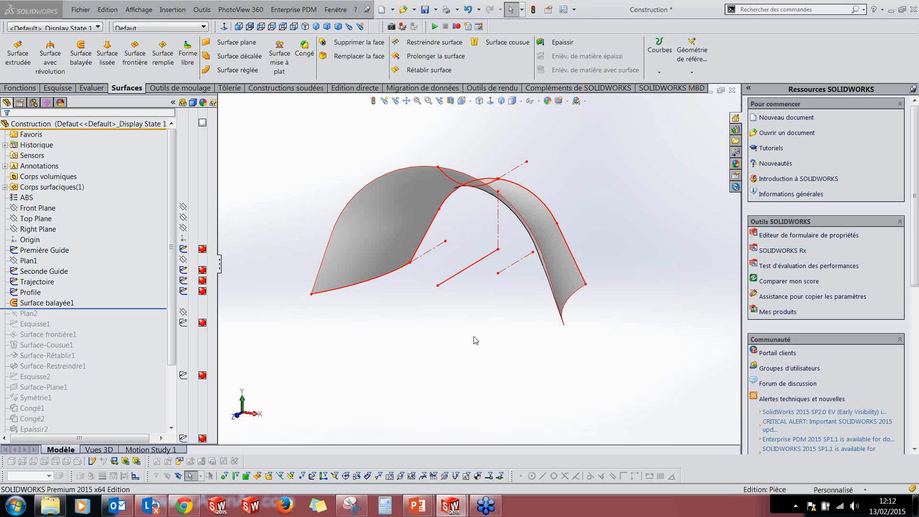
{"action": "middle_click_drag", "start_coordinate": [467, 334], "coordinate": [428, 355]}
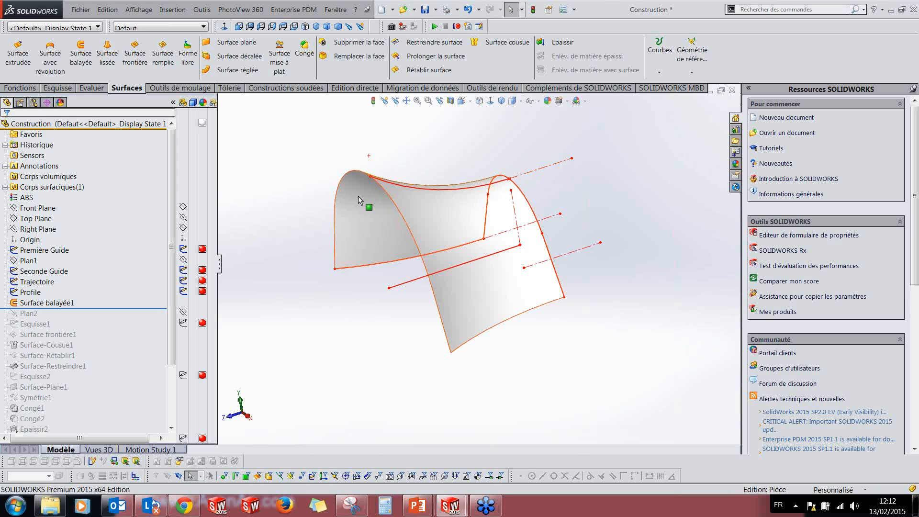
Step: Open the Première Guide sketch, check the relations on its horizontal construction line face-on, and exit to compare it with the swept surface
{"action": "left_click", "coordinate": [15, 279]}
{"action": "left_click", "coordinate": [19, 250]}
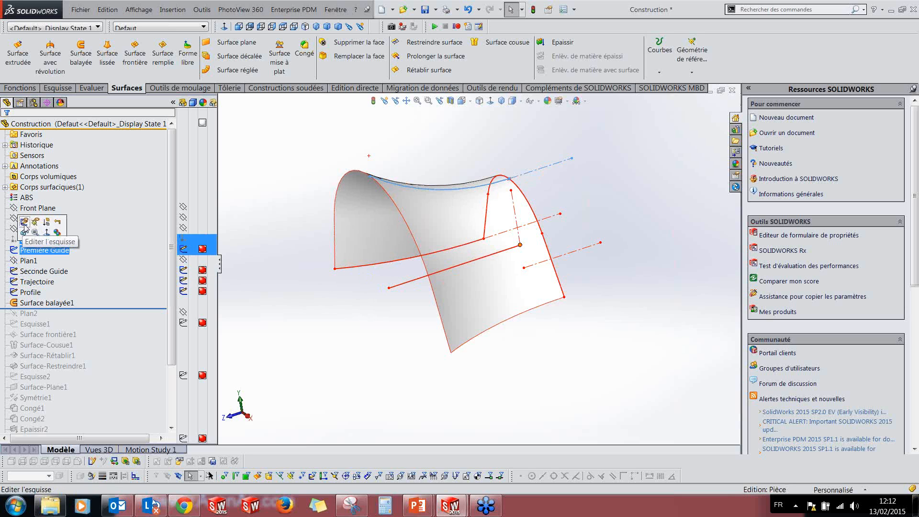
{"action": "left_click", "coordinate": [23, 232]}
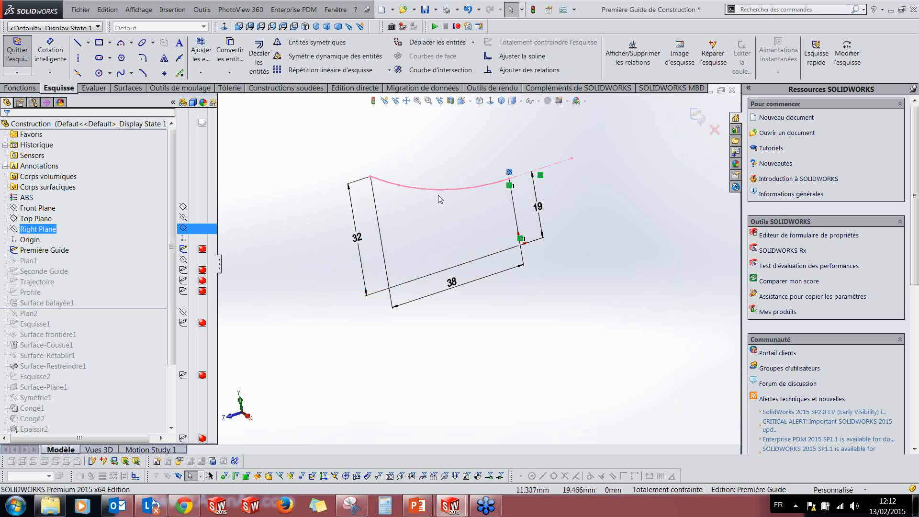
{"action": "left_click", "coordinate": [527, 172]}
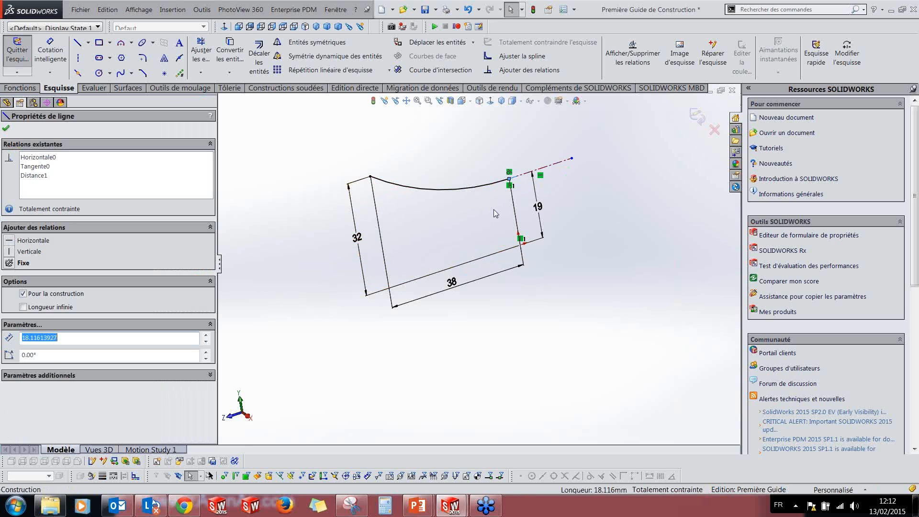
{"action": "left_click", "coordinate": [541, 176]}
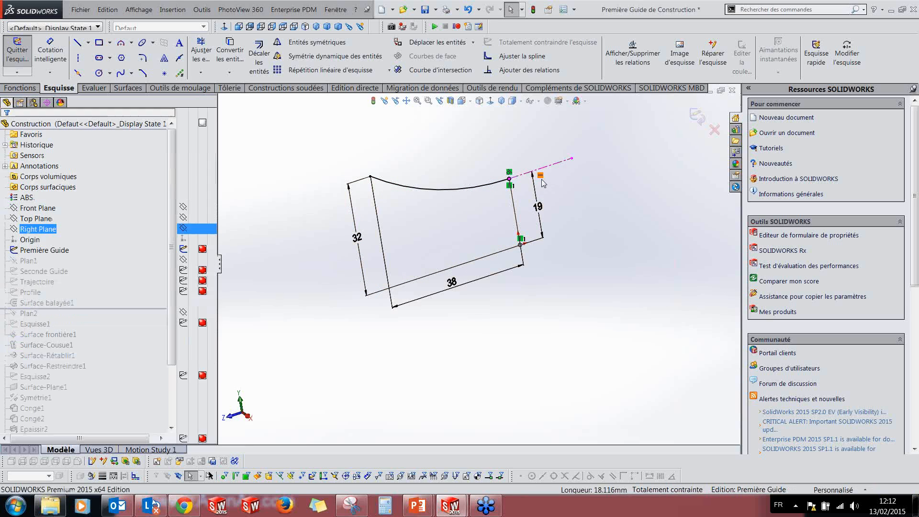
{"action": "left_click", "coordinate": [491, 102]}
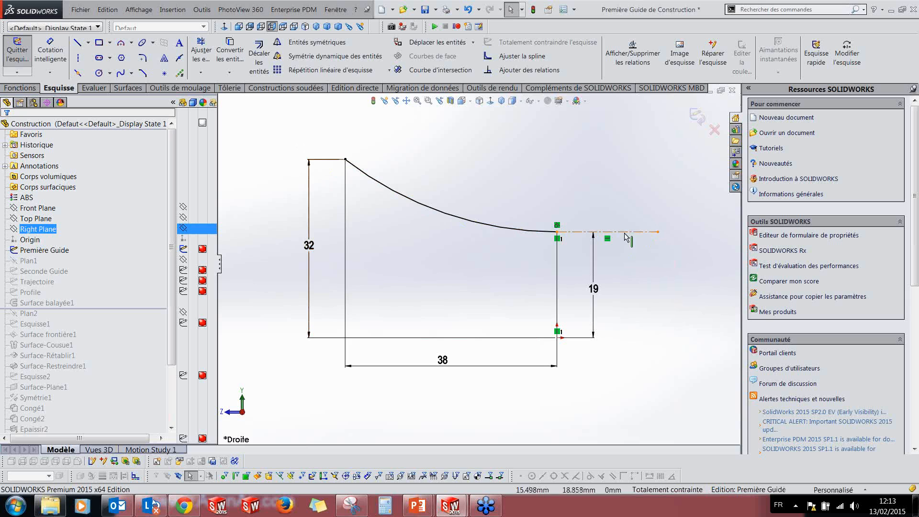
{"action": "left_click", "coordinate": [699, 120]}
{"action": "mouse_move", "coordinate": [503, 214]}
{"action": "middle_mouse_down"}
{"action": "mouse_move", "coordinate": [519, 211]}
{"action": "mouse_move", "coordinate": [522, 222]}
{"action": "mouse_move", "coordinate": [508, 220]}
{"action": "middle_mouse_up"}
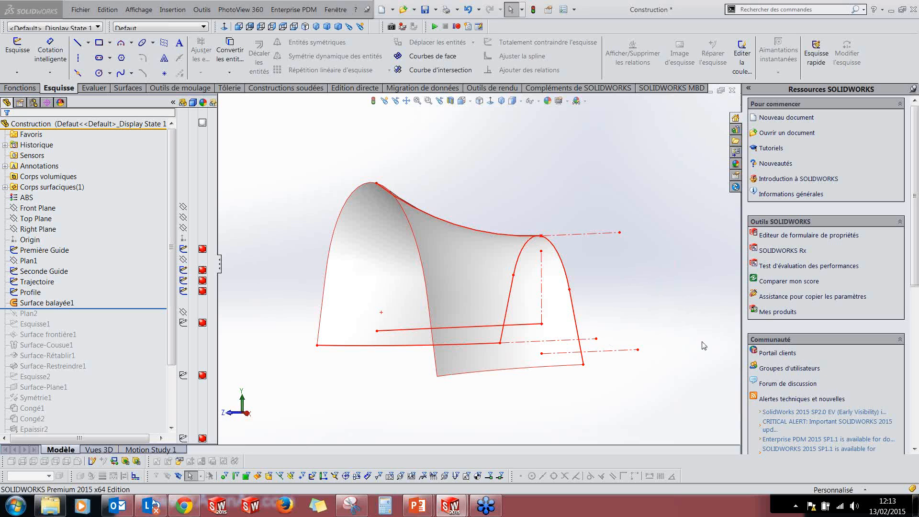
{"action": "middle_click_drag", "start_coordinate": [497, 308], "coordinate": [512, 320]}
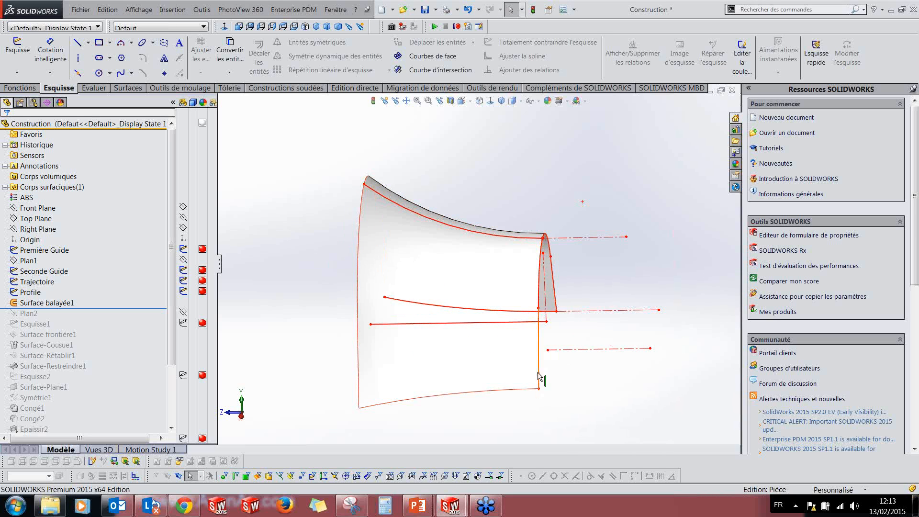
Step: Examine the horizontal construction lines at the ends of the guide curves and the swept surface's tangency from several angles
{"action": "middle_click_drag", "start_coordinate": [614, 337], "coordinate": [590, 299]}
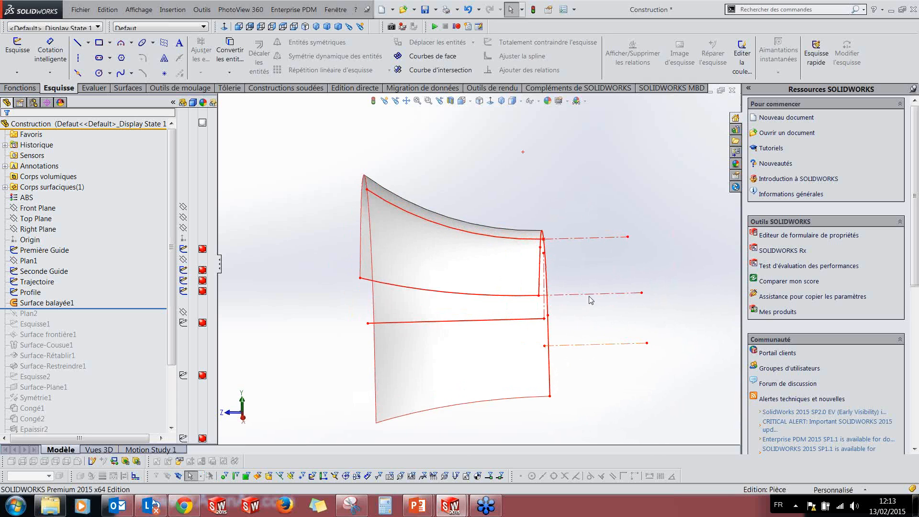
{"action": "left_click", "coordinate": [628, 243]}
{"action": "mouse_move", "coordinate": [646, 285]}
{"action": "middle_mouse_down"}
{"action": "mouse_move", "coordinate": [646, 272]}
{"action": "mouse_move", "coordinate": [643, 317]}
{"action": "middle_mouse_up"}
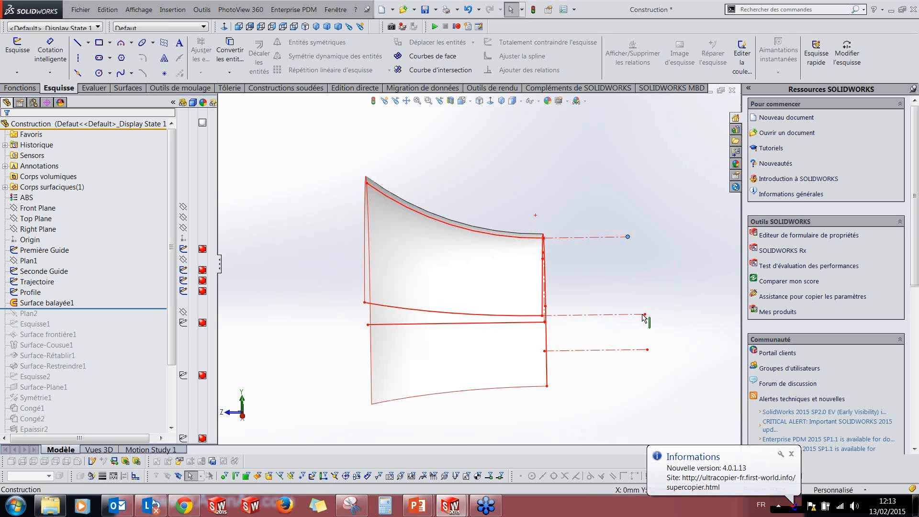
{"action": "left_click", "coordinate": [644, 315]}
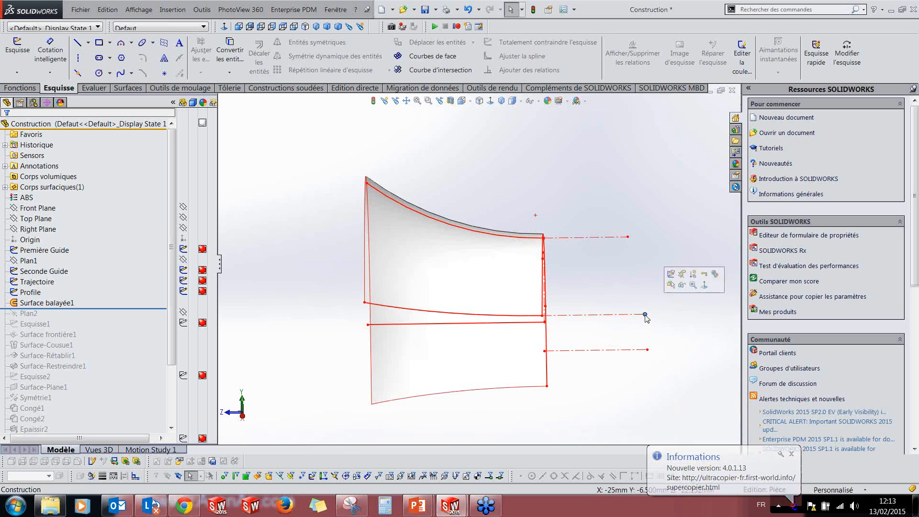
{"action": "left_click", "coordinate": [647, 354]}
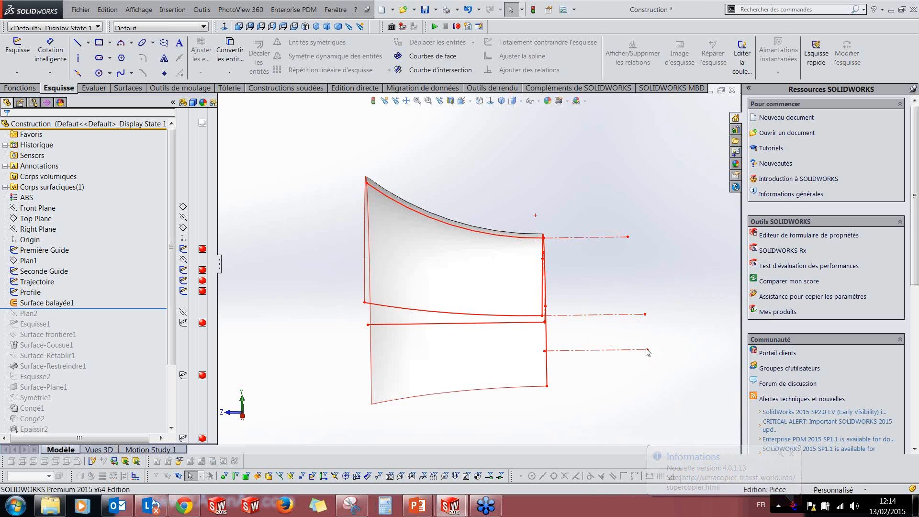
{"action": "middle_click_drag", "start_coordinate": [626, 327], "coordinate": [611, 289]}
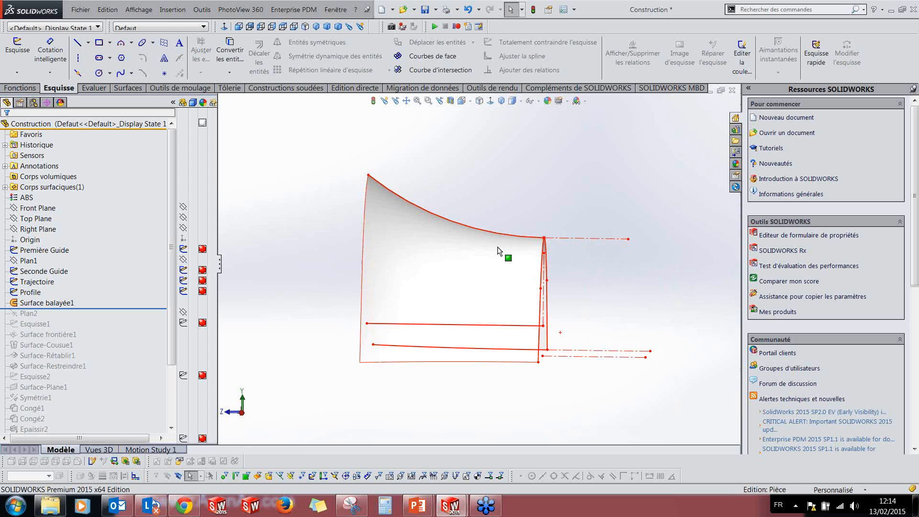
{"action": "mouse_move", "coordinate": [389, 218]}
{"action": "middle_mouse_down"}
{"action": "mouse_move", "coordinate": [412, 211]}
{"action": "mouse_move", "coordinate": [398, 215]}
{"action": "middle_mouse_up"}
{"action": "middle_click_drag", "start_coordinate": [560, 250], "coordinate": [553, 249]}
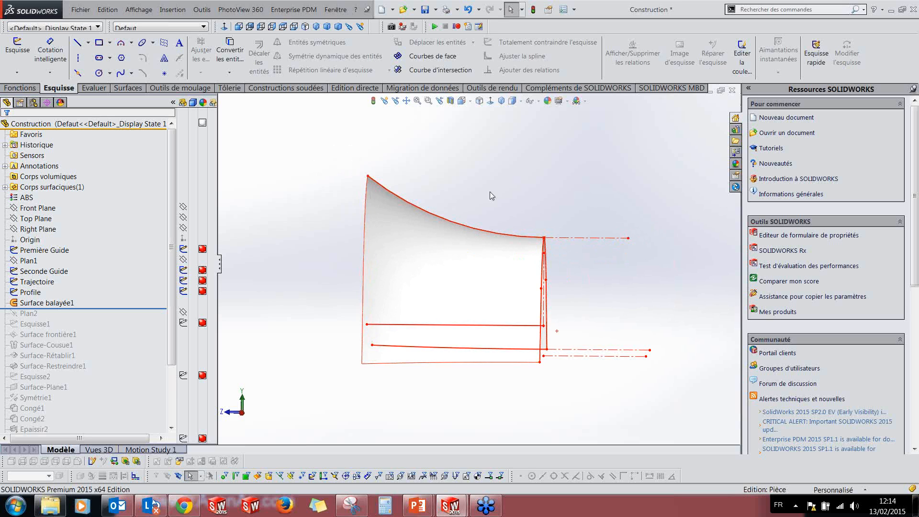
Step: Create a new part from the Pièce formation template
{"action": "left_click", "coordinate": [76, 17]}
{"action": "left_click", "coordinate": [98, 37]}
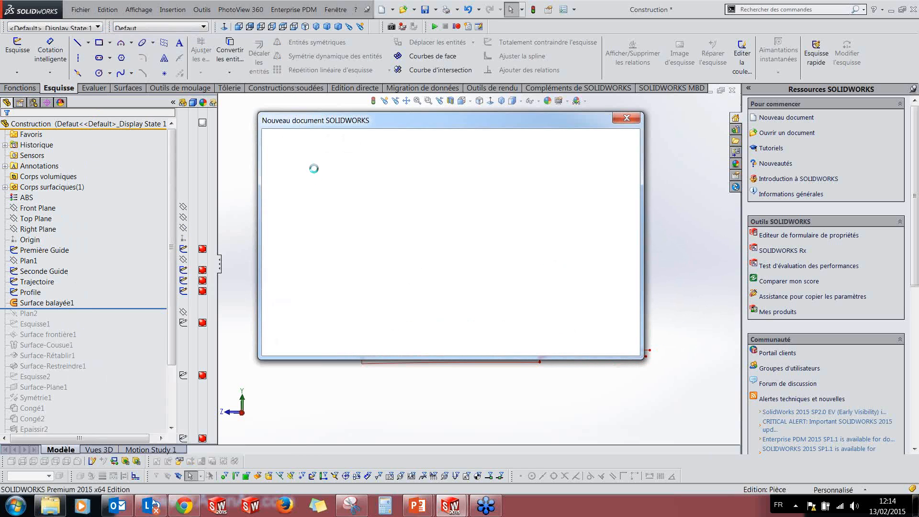
{"action": "left_click", "coordinate": [351, 168]}
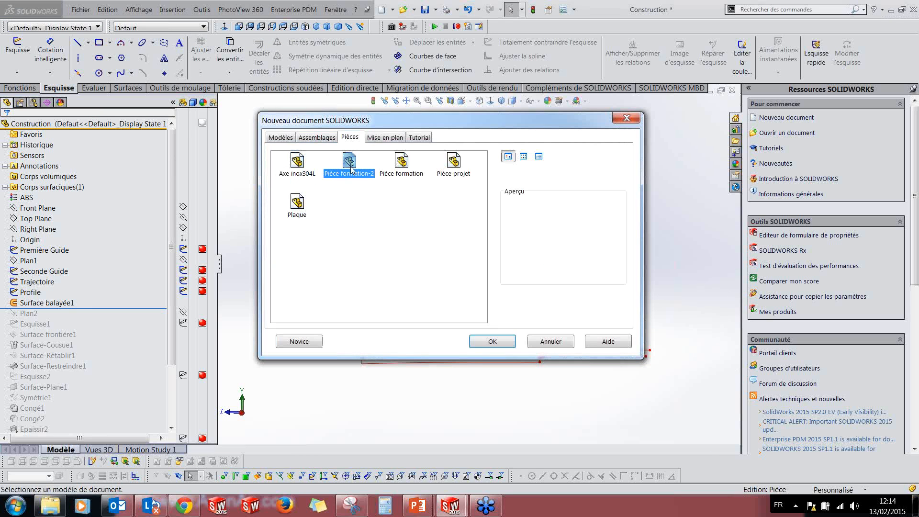
{"action": "left_click", "coordinate": [457, 168]}
{"action": "left_click", "coordinate": [410, 171]}
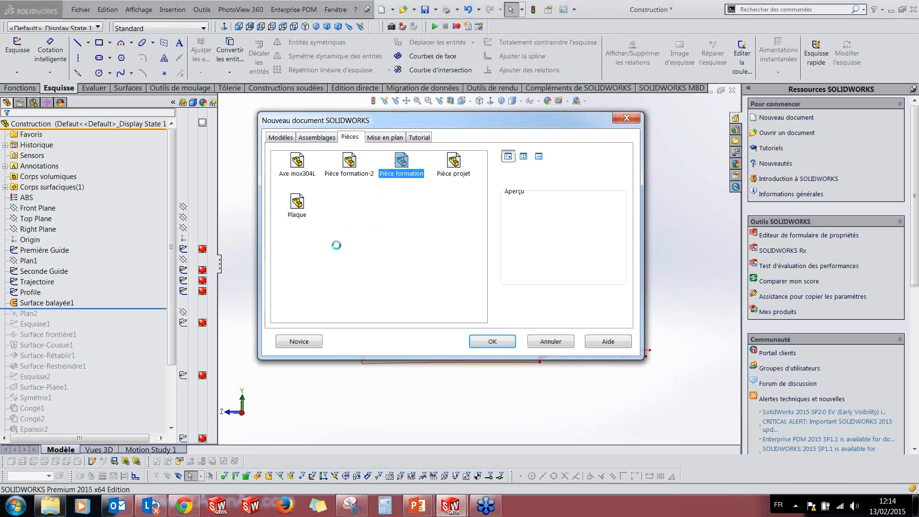
Step: On Plan de face, sketch a horizontal line about 184 mm long from the origin, continued by a tangent arc of about 383 mm radius
{"action": "left_click", "coordinate": [38, 206]}
{"action": "left_click", "coordinate": [41, 197]}
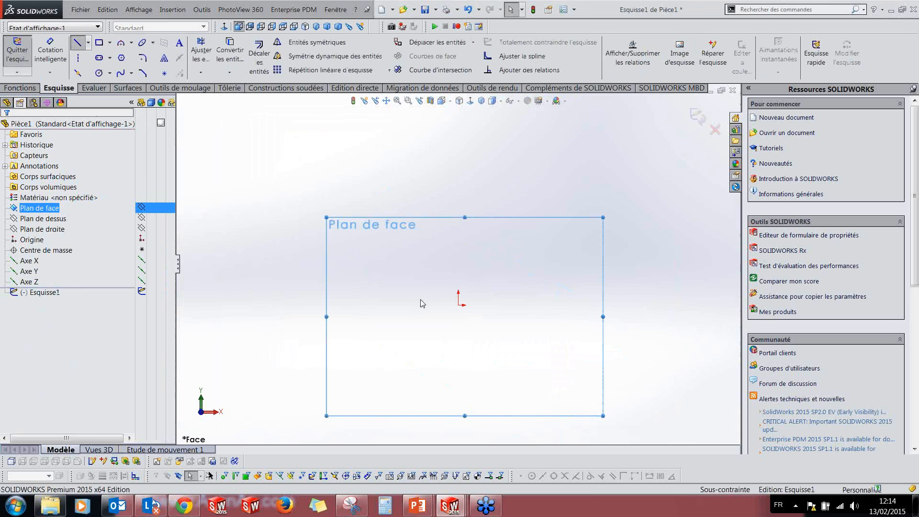
{"action": "left_click", "coordinate": [472, 315]}
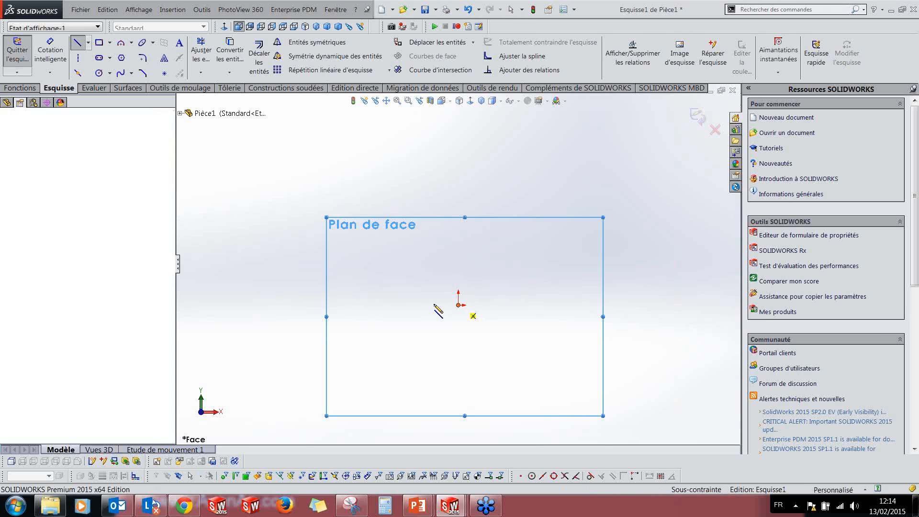
{"action": "left_click", "coordinate": [360, 305]}
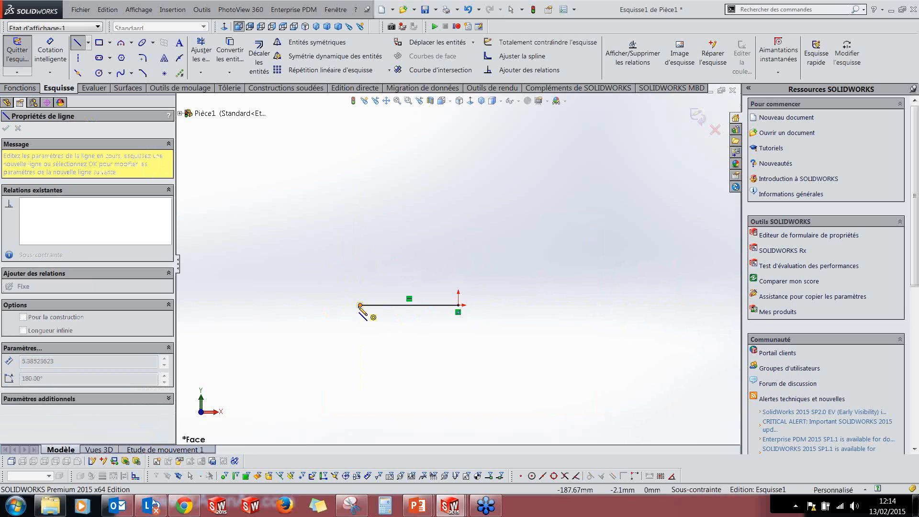
{"action": "left_click", "coordinate": [210, 240]}
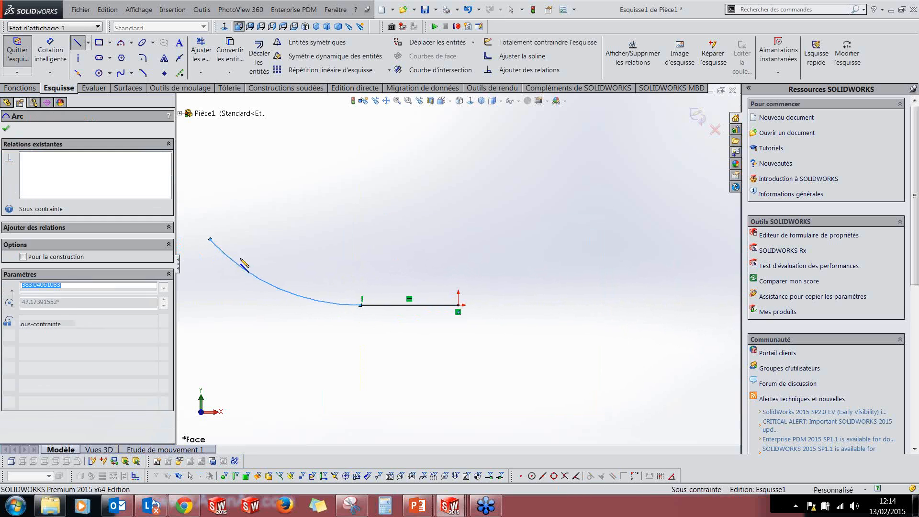
{"action": "key", "text": "Escape"}
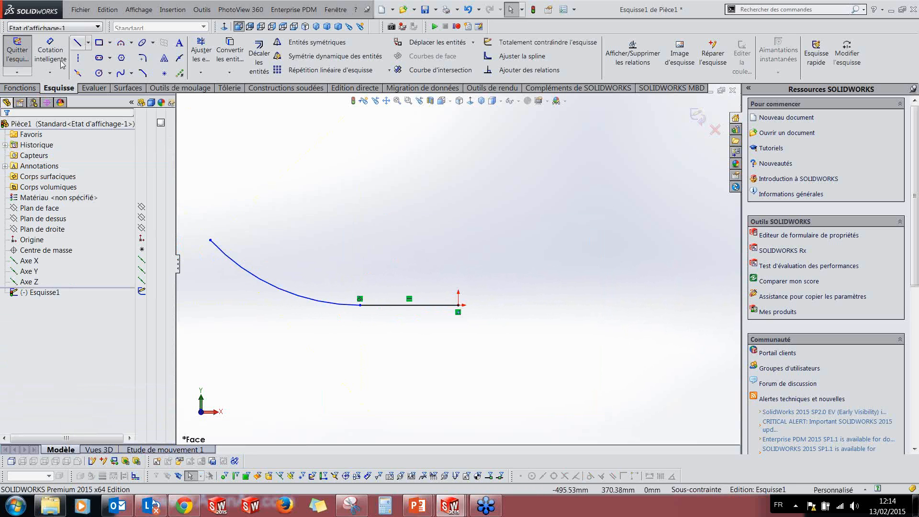
Step: Extrude the line-and-arc sketch as a blind surface and inspect the edge between its flat and curved faces
{"action": "left_click", "coordinate": [135, 90]}
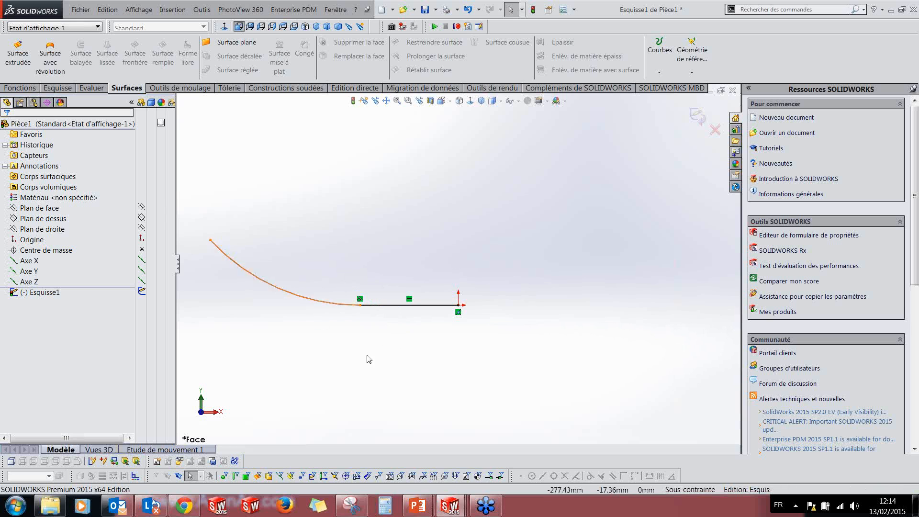
{"action": "left_click", "coordinate": [21, 61]}
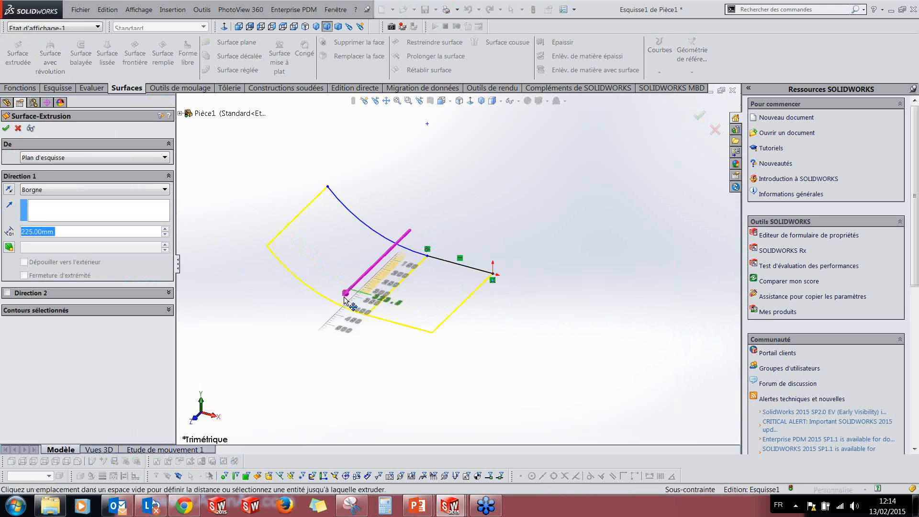
{"action": "left_click", "coordinate": [344, 297]}
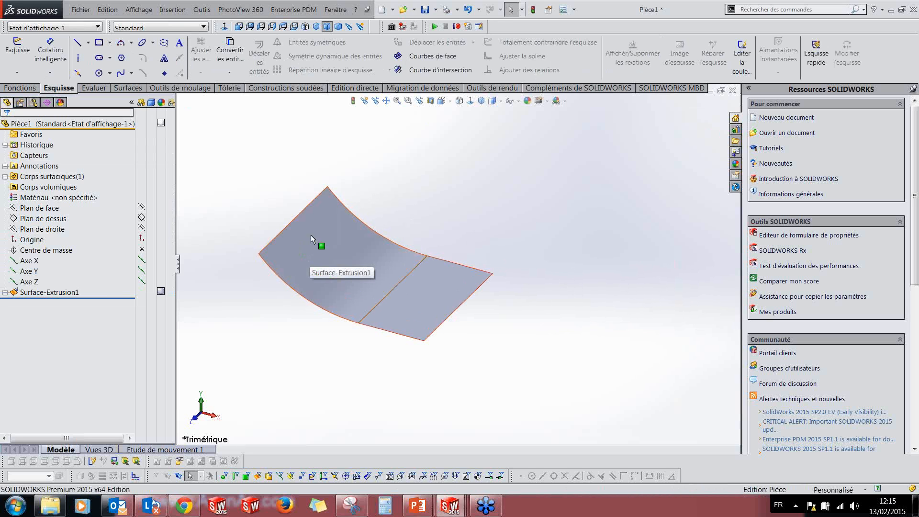
{"action": "left_click", "coordinate": [395, 303]}
{"action": "left_click", "coordinate": [346, 306]}
{"action": "left_click", "coordinate": [442, 198]}
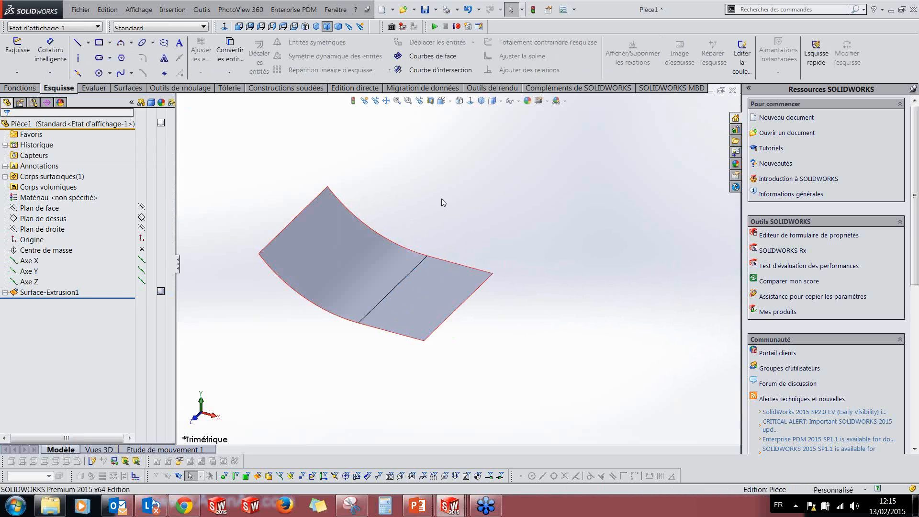
{"action": "middle_click_drag", "start_coordinate": [311, 313], "coordinate": [307, 387]}
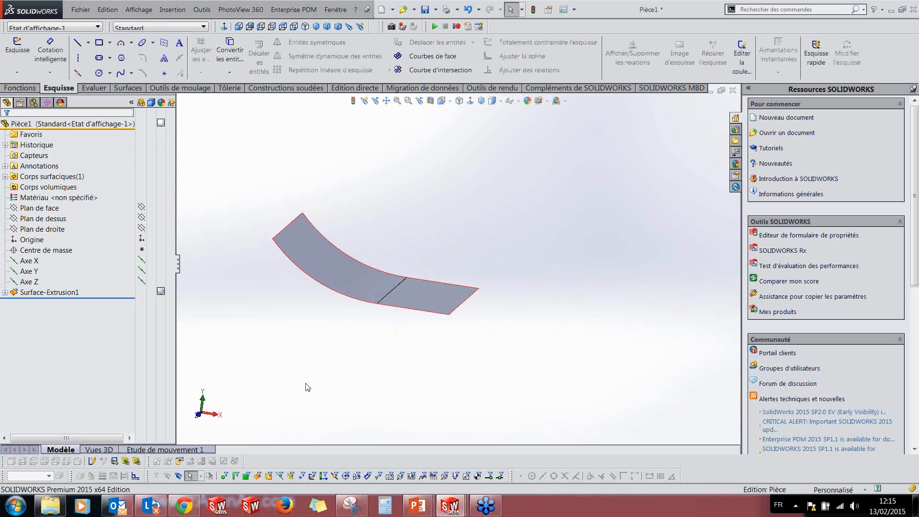
Step: Reopen the extruded surface's sketch and dimension the horizontal line's length, keeping its drawn value
{"action": "left_click", "coordinate": [46, 292]}
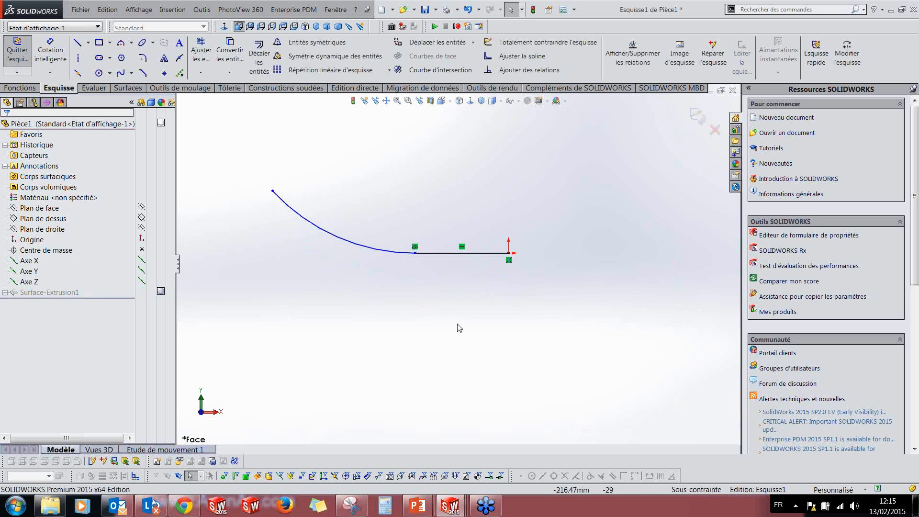
{"action": "left_click", "coordinate": [50, 50]}
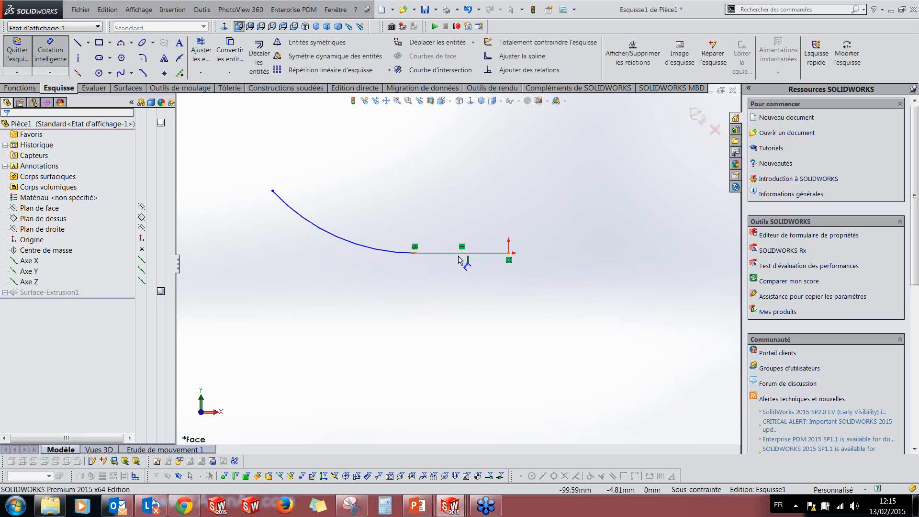
{"action": "left_click", "coordinate": [462, 253]}
{"action": "left_click", "coordinate": [467, 324]}
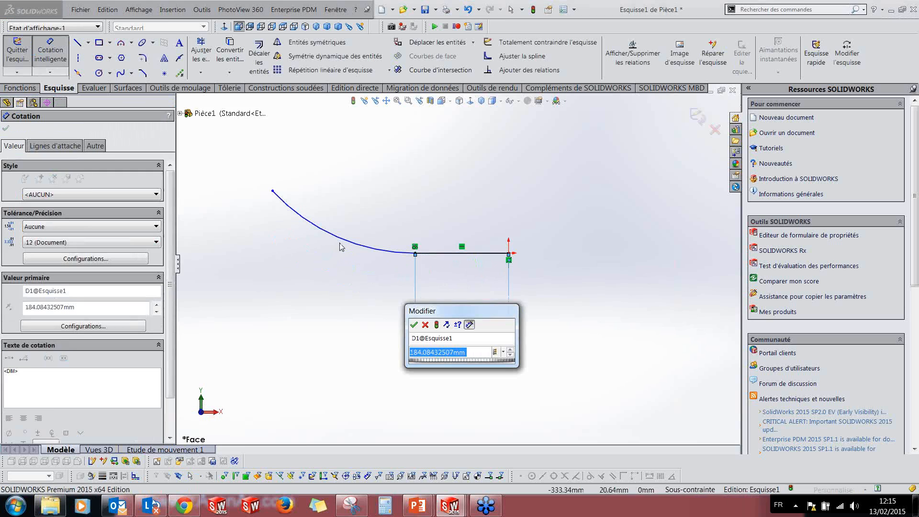
{"action": "left_click", "coordinate": [414, 325]}
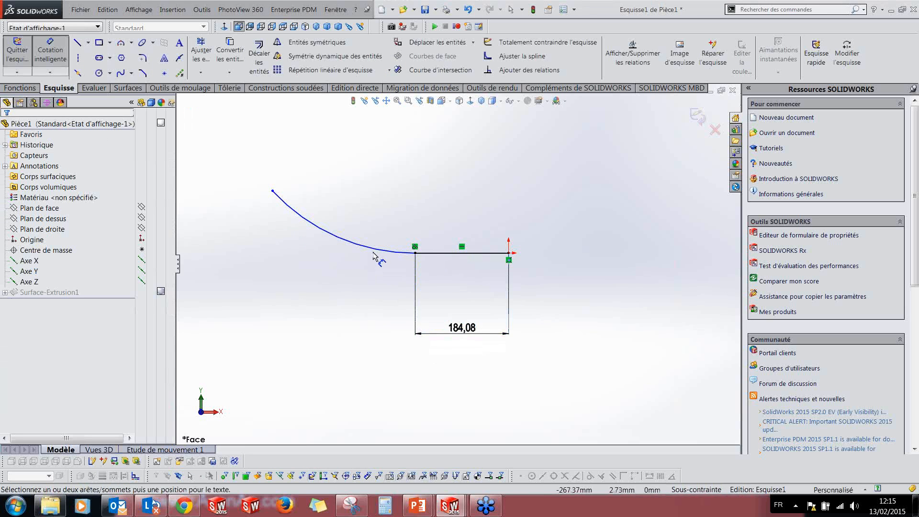
Step: Dimension the tangent arc's radius, keeping its drawn value
{"action": "left_click", "coordinate": [375, 254]}
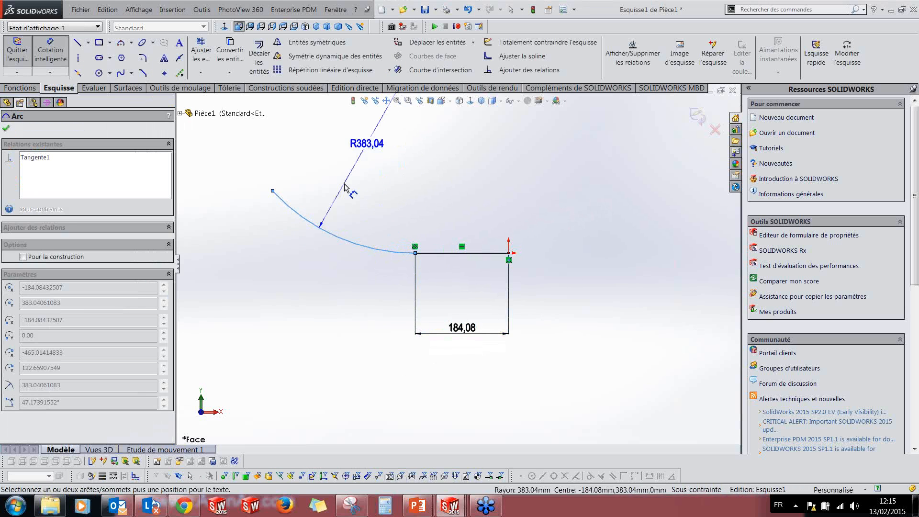
{"action": "left_click", "coordinate": [396, 98]}
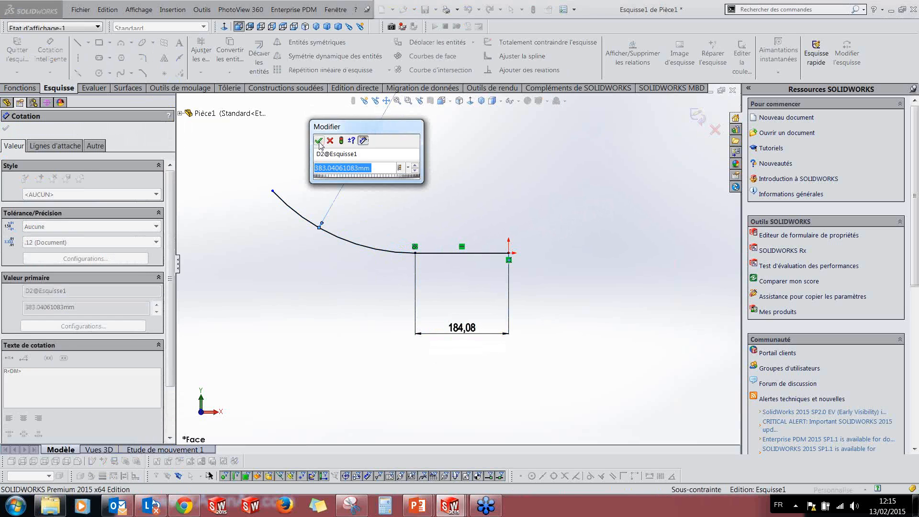
{"action": "key", "text": "Return"}
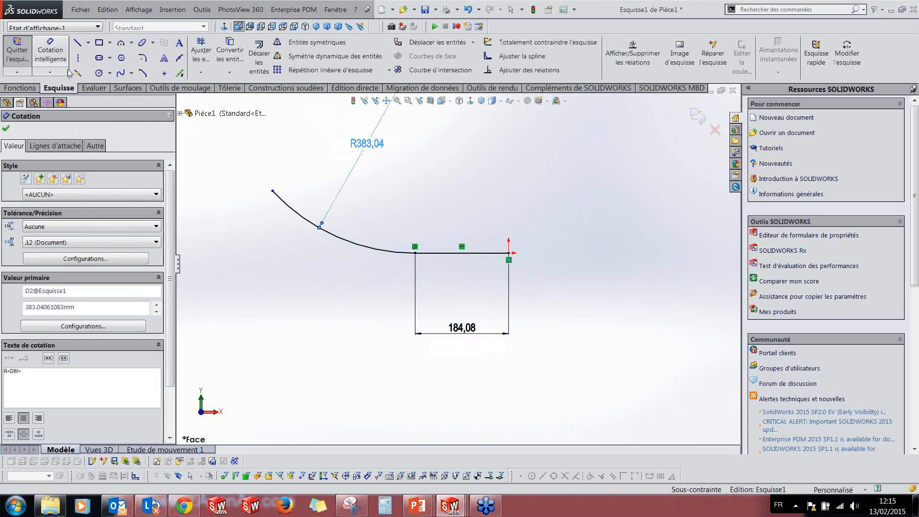
Step: Dimension the vertical distance between the arc's free end and the origin, keeping its drawn value
{"action": "left_click", "coordinate": [509, 253]}
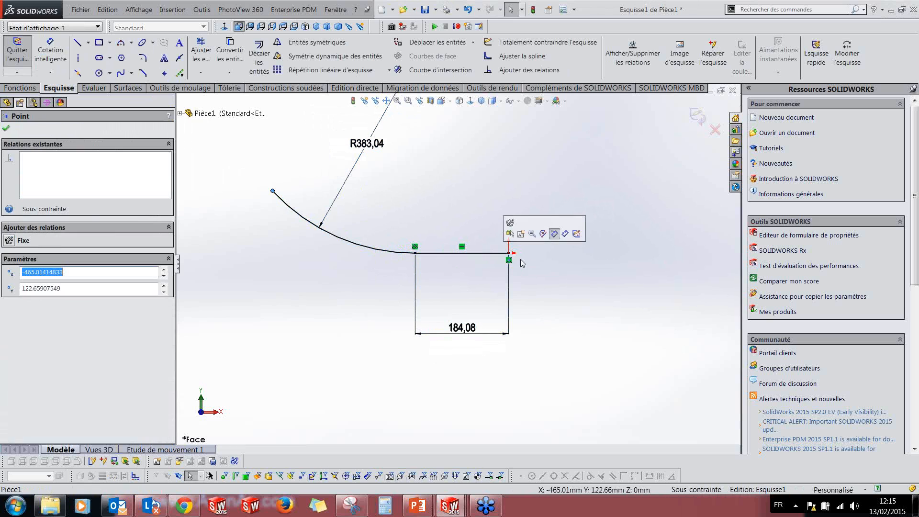
{"action": "left_click", "coordinate": [508, 253]}
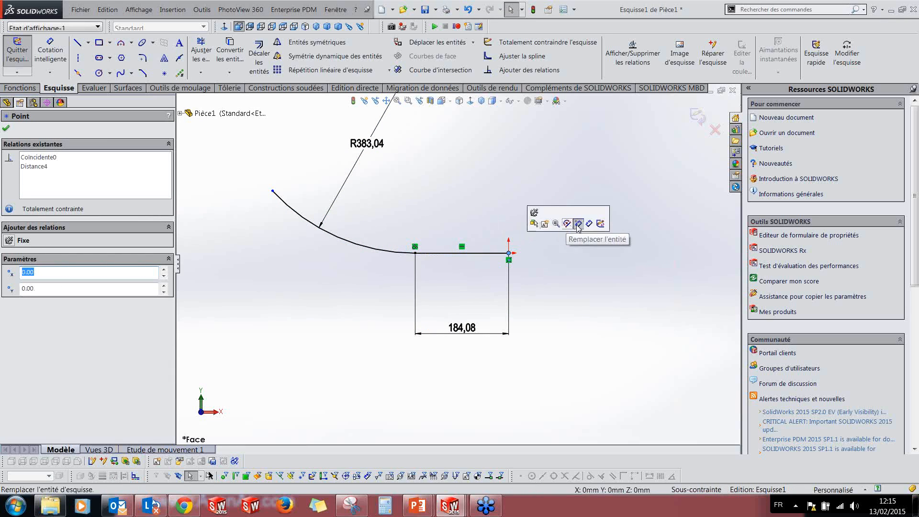
{"action": "left_click", "coordinate": [589, 224]}
{"action": "left_click", "coordinate": [273, 191]}
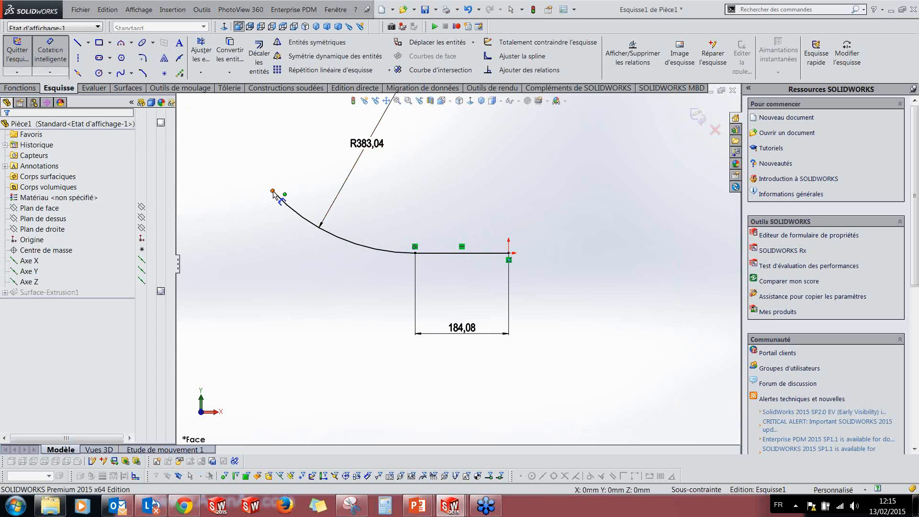
{"action": "left_click", "coordinate": [508, 253]}
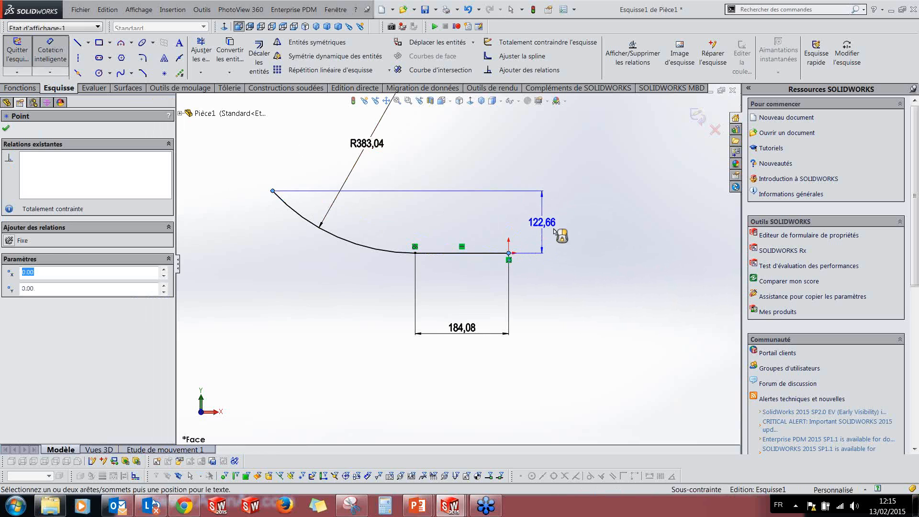
{"action": "left_click", "coordinate": [572, 231]}
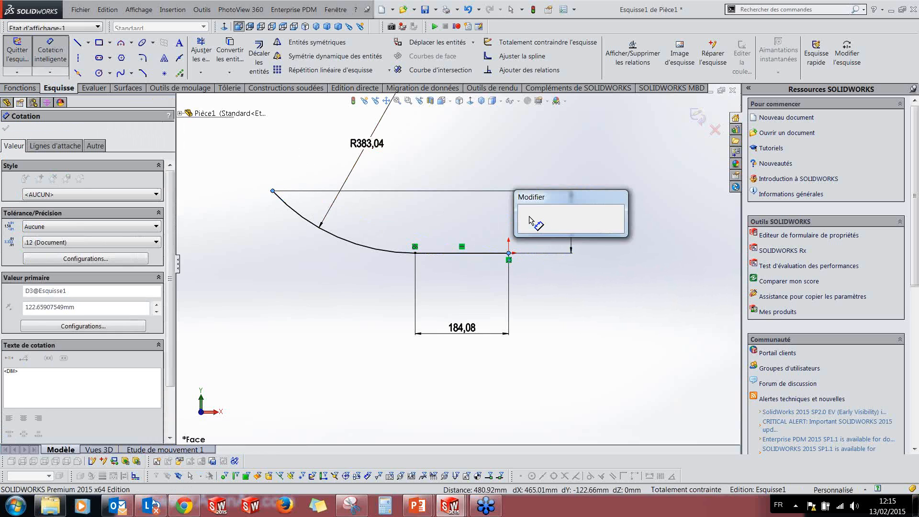
{"action": "left_click", "coordinate": [524, 219]}
{"action": "key", "text": "Escape"}
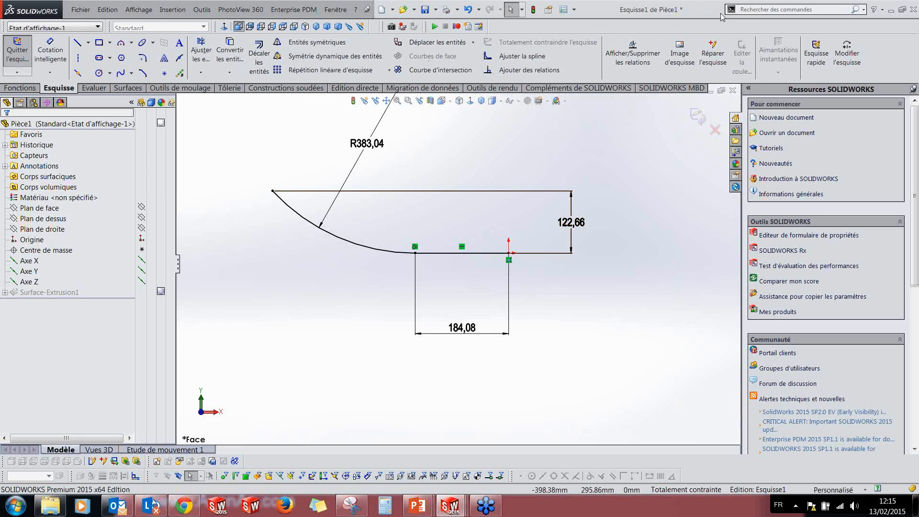
Step: Search the commands for "ajuster" and locate the Ajuster la spline command in the interface
{"action": "left_click", "coordinate": [746, 10]}
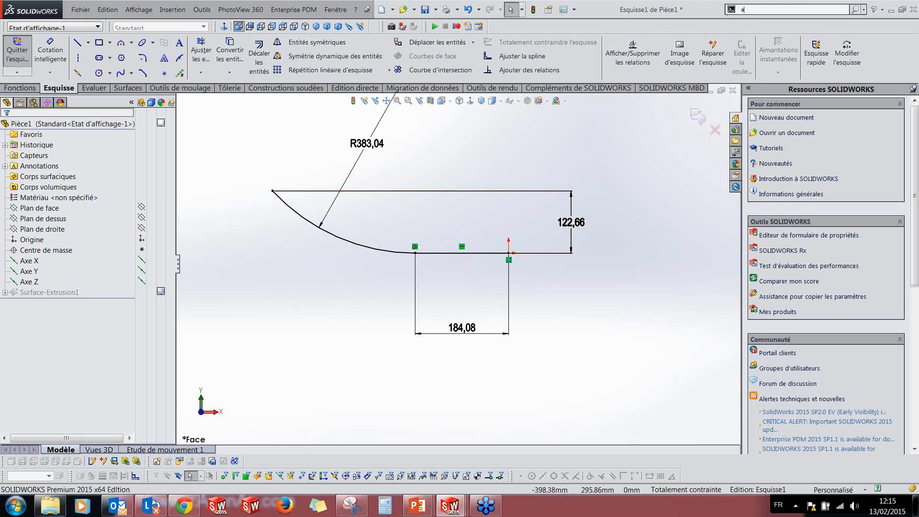
{"action": "type", "text": "ajuster"}
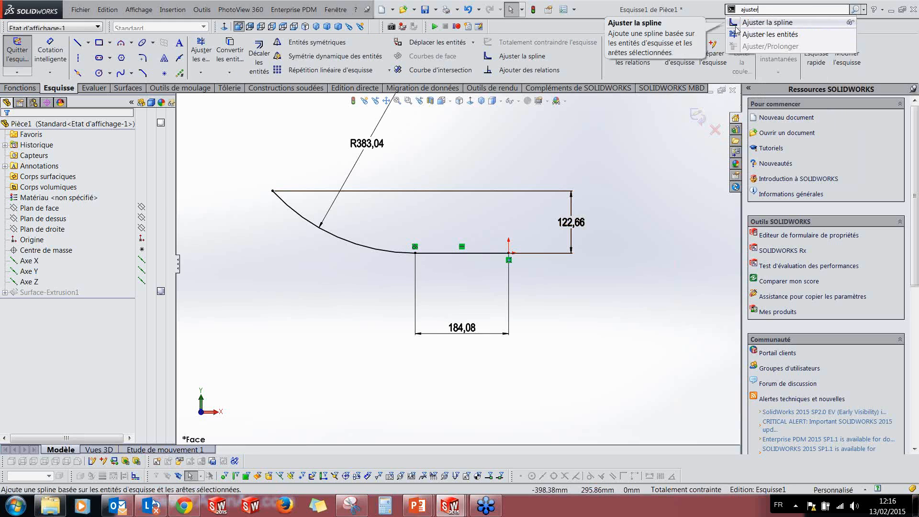
{"action": "left_click", "coordinate": [850, 22]}
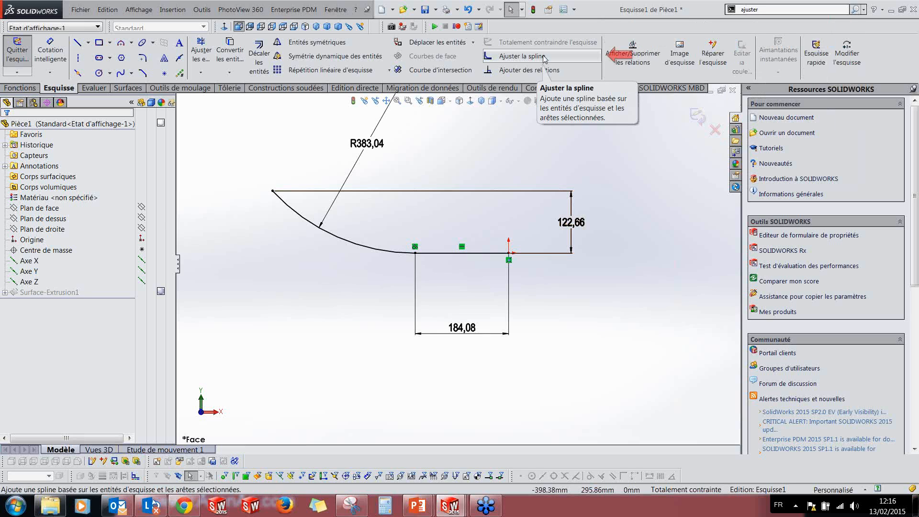
Step: Find the Ajuster la spline command and fit an open, constrained spline through the arc and line with a 0.0025 mm tolerance
{"action": "left_click", "coordinate": [764, 10]}
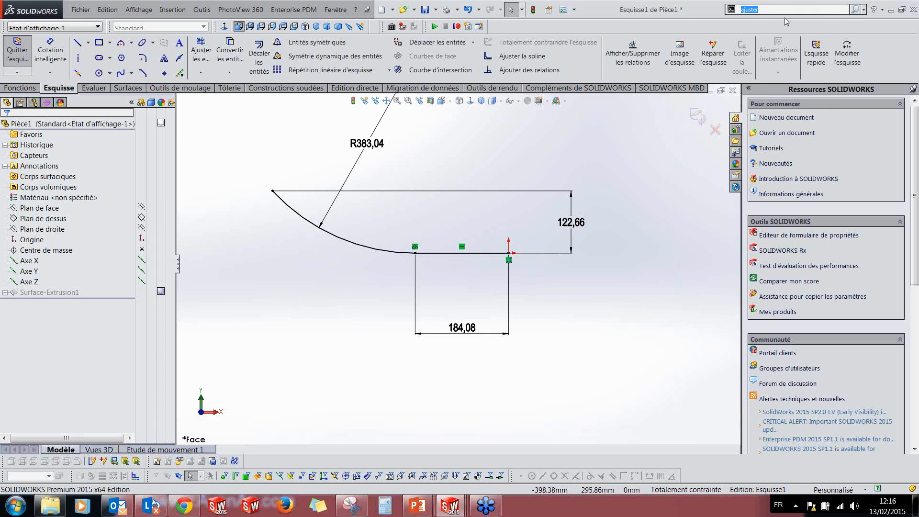
{"action": "left_click", "coordinate": [780, 23]}
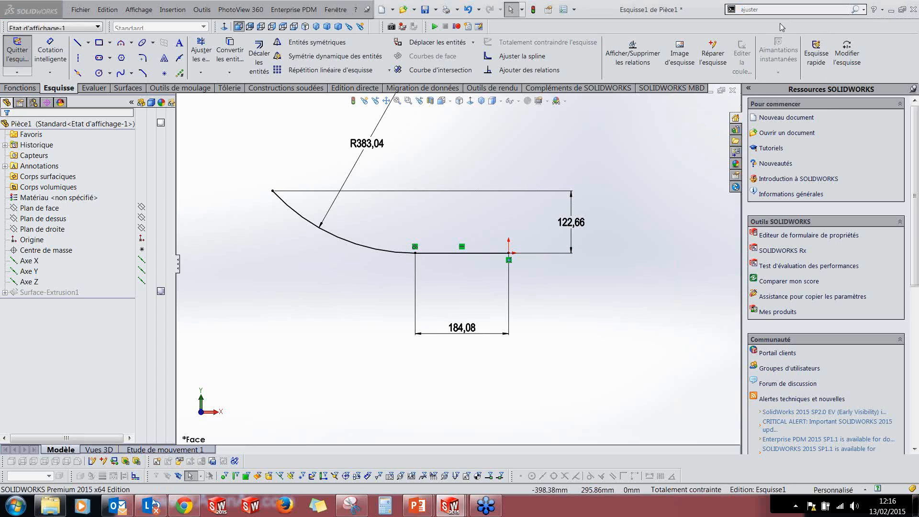
{"action": "left_click", "coordinate": [855, 9]}
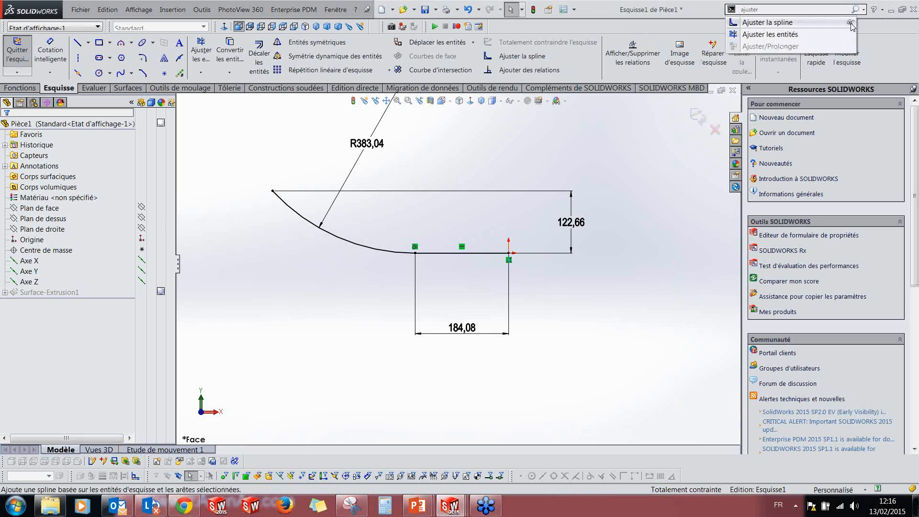
{"action": "left_click", "coordinate": [850, 23]}
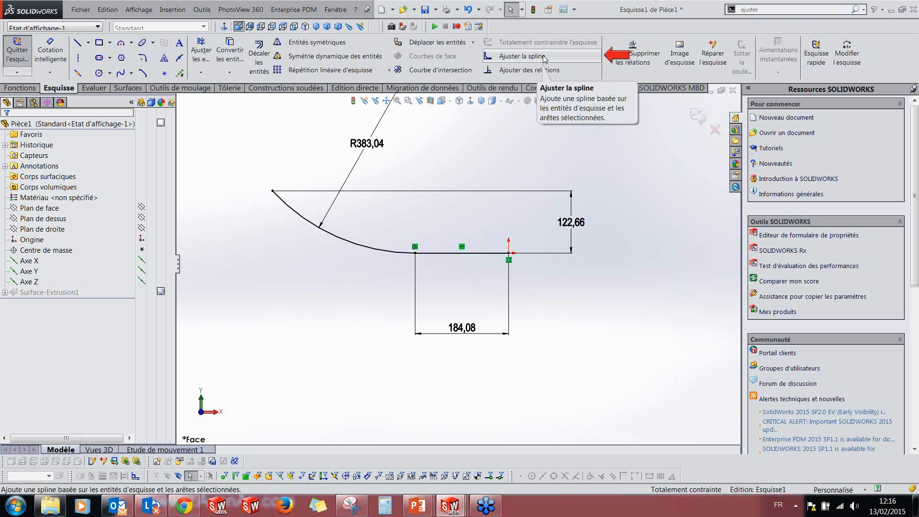
{"action": "left_click", "coordinate": [544, 58]}
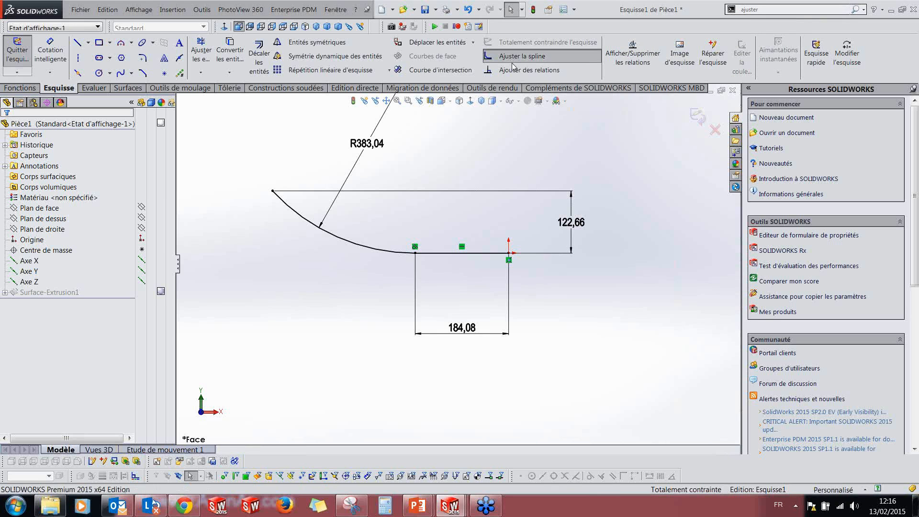
{"action": "left_click", "coordinate": [380, 251]}
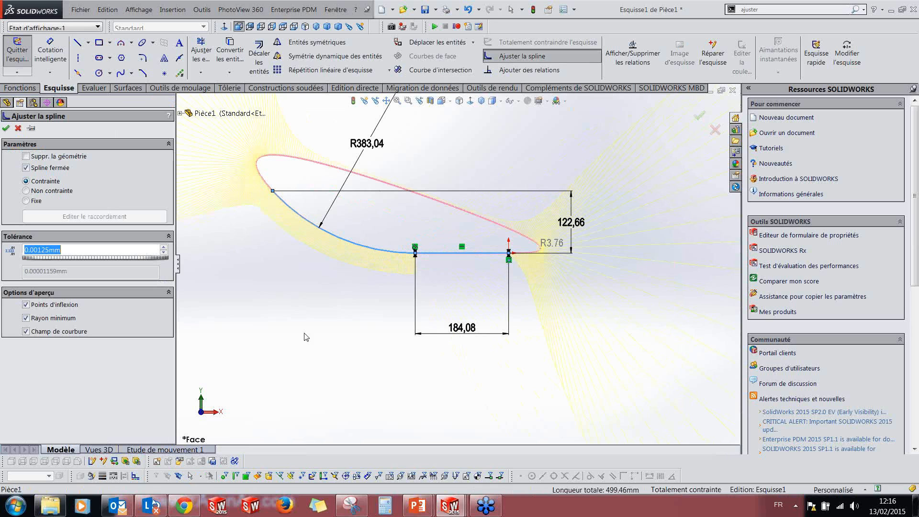
{"action": "left_click", "coordinate": [26, 167]}
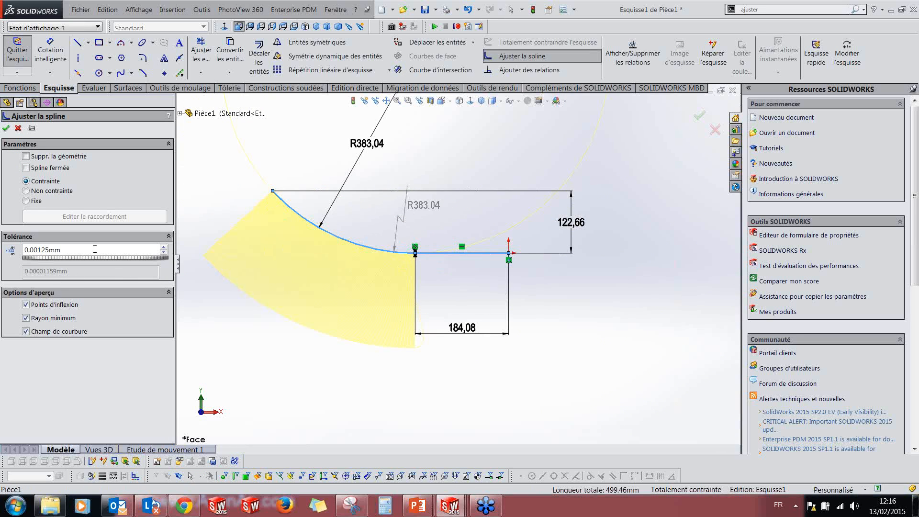
{"action": "scroll", "coordinate": [71, 253], "scroll_direction": "up", "scroll_amount": 1}
{"action": "left_click", "coordinate": [6, 128]}
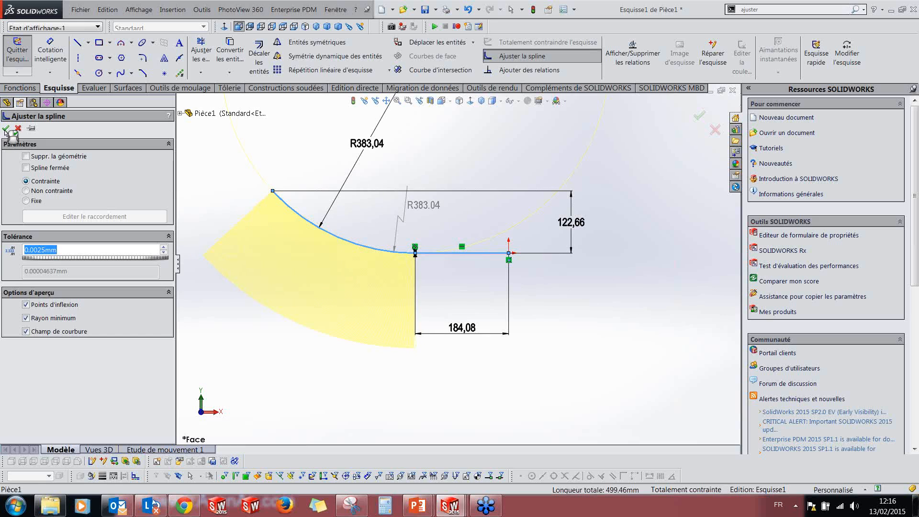
{"action": "left_click", "coordinate": [420, 218]}
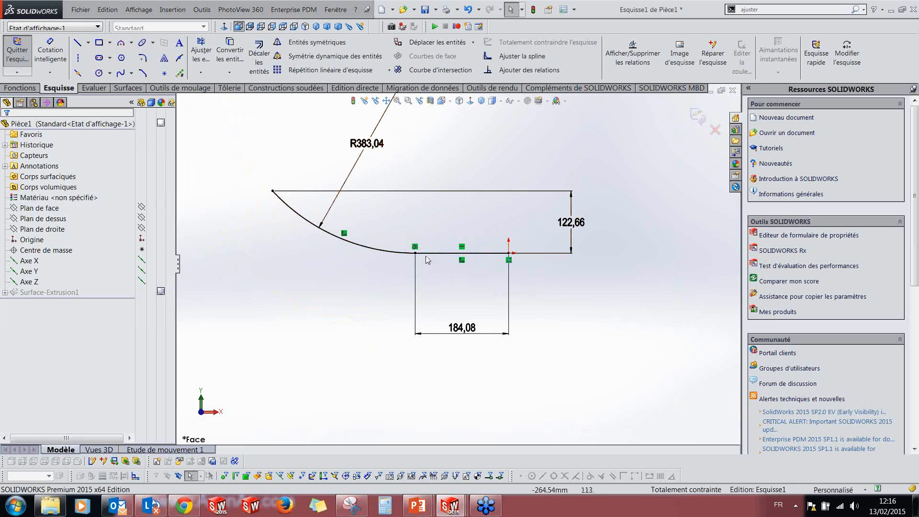
Step: Set the horizontal line's length to 204.08 mm and exit the sketch to rebuild the extruded surface
{"action": "left_click", "coordinate": [483, 333]}
{"action": "double_click", "coordinate": [473, 329]}
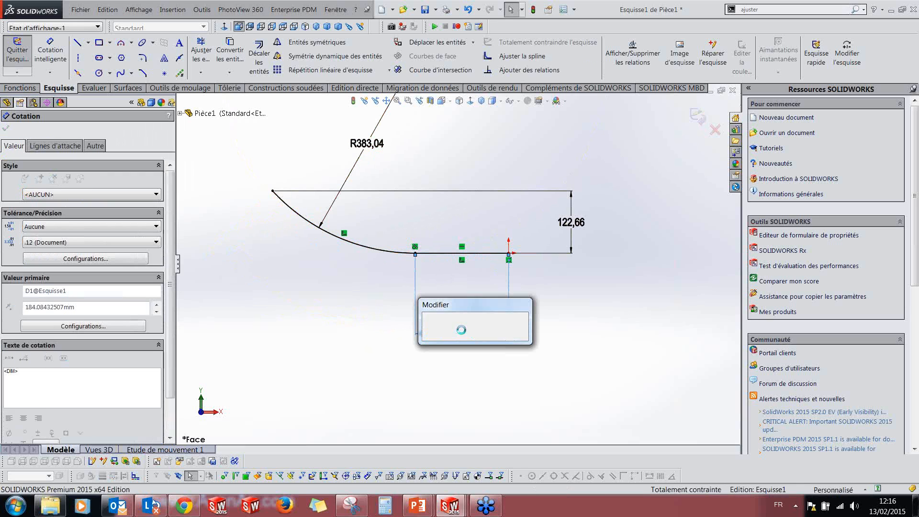
{"action": "scroll", "coordinate": [465, 358], "scroll_direction": "up", "scroll_amount": 1}
{"action": "scroll", "coordinate": [465, 359], "scroll_direction": "up", "scroll_amount": 3}
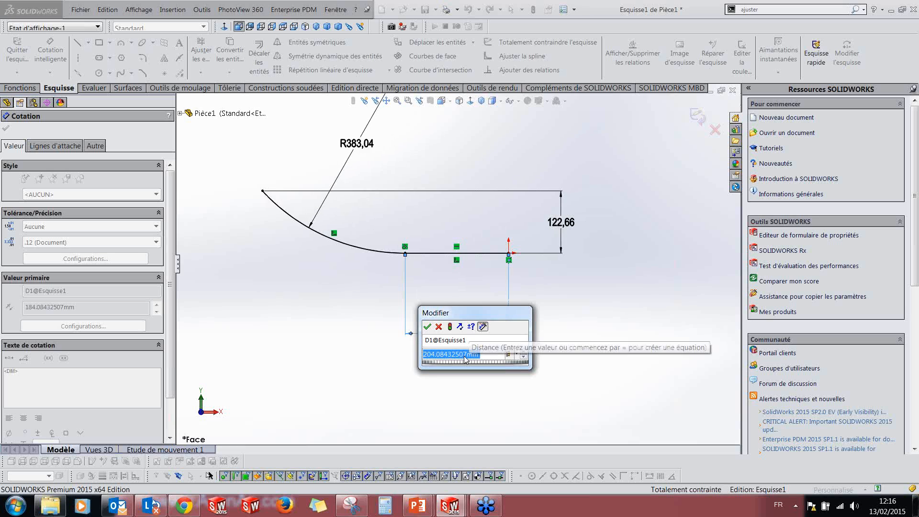
{"action": "left_click", "coordinate": [427, 325]}
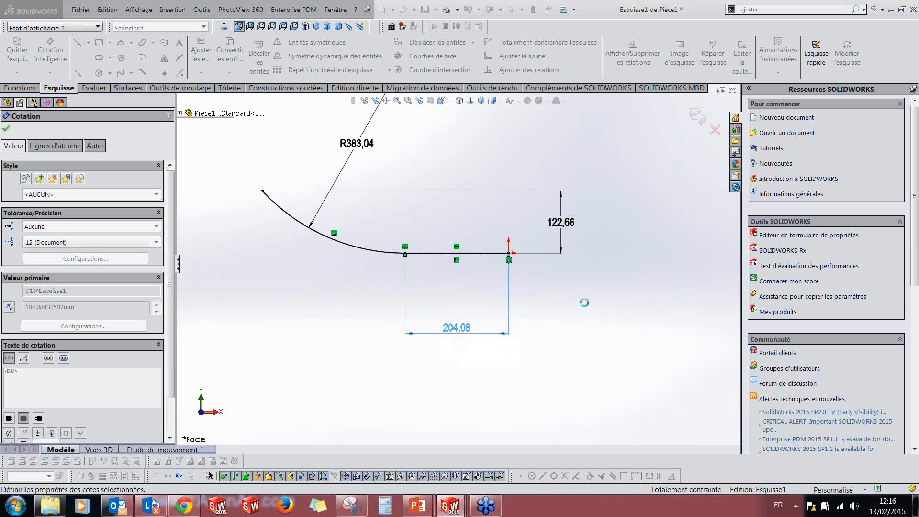
{"action": "left_click", "coordinate": [587, 316]}
{"action": "left_click", "coordinate": [698, 128]}
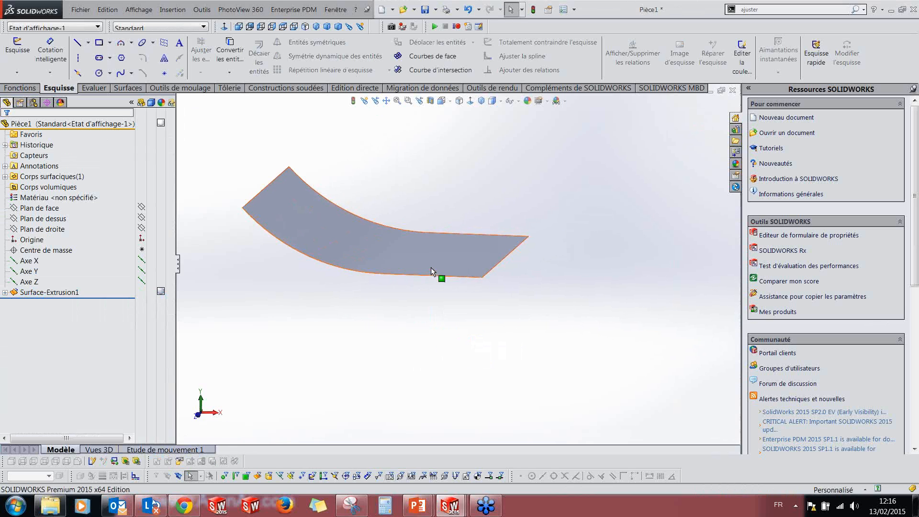
Step: Examine the rebuilt extruded surface's face from different angles and highlight its sketch Esquisse1 under Surface-Extrusion1
{"action": "left_click", "coordinate": [431, 267]}
{"action": "left_click", "coordinate": [380, 353]}
{"action": "mouse_move", "coordinate": [459, 338]}
{"action": "middle_mouse_down"}
{"action": "mouse_move", "coordinate": [447, 344]}
{"action": "mouse_move", "coordinate": [444, 330]}
{"action": "middle_mouse_up"}
{"action": "left_click", "coordinate": [443, 255]}
{"action": "left_click", "coordinate": [375, 424]}
{"action": "left_click", "coordinate": [5, 292]}
{"action": "left_click", "coordinate": [36, 303]}
{"action": "left_click", "coordinate": [371, 388]}
{"action": "middle_click_drag", "start_coordinate": [371, 387], "coordinate": [412, 372]}
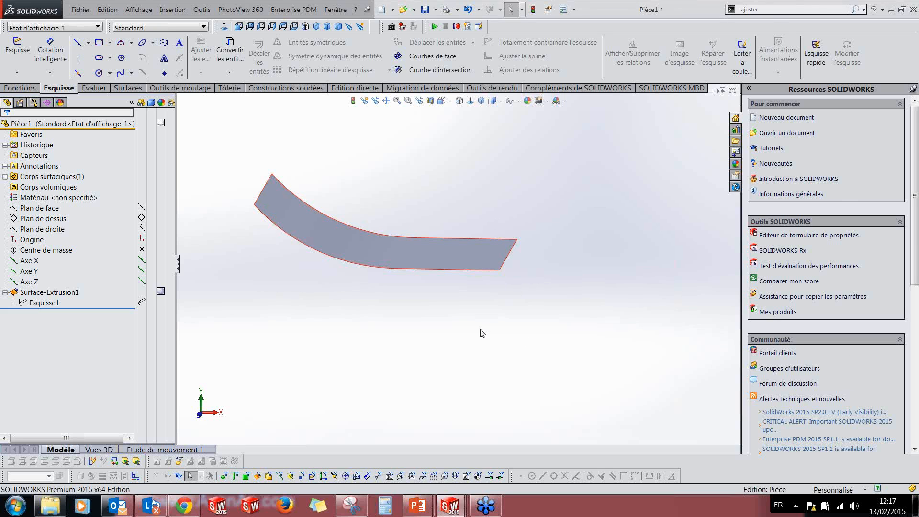
Step: Switch to the Construction part and examine the swept surface with its guide curves from several angles and in the right view
{"action": "key", "text": "ctrl+Tab"}
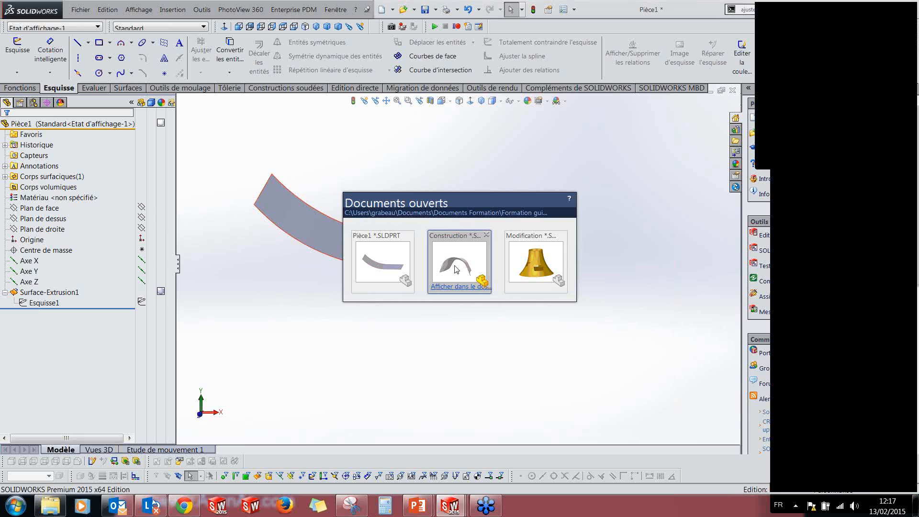
{"action": "left_click", "coordinate": [456, 266]}
{"action": "middle_click_drag", "start_coordinate": [558, 306], "coordinate": [550, 256]}
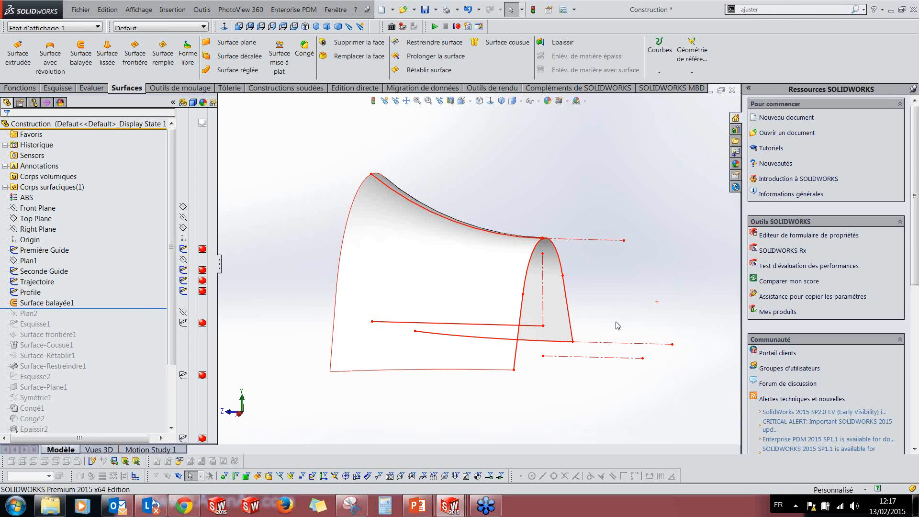
{"action": "middle_click_drag", "start_coordinate": [593, 289], "coordinate": [605, 300]}
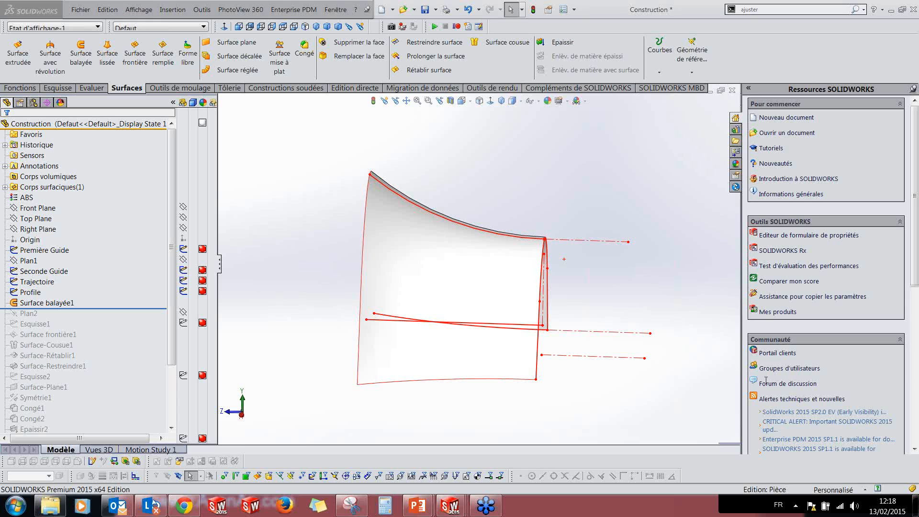
{"action": "mouse_move", "coordinate": [593, 376]}
{"action": "middle_mouse_down"}
{"action": "mouse_move", "coordinate": [565, 371]}
{"action": "mouse_move", "coordinate": [578, 365]}
{"action": "mouse_move", "coordinate": [586, 375]}
{"action": "middle_mouse_up"}
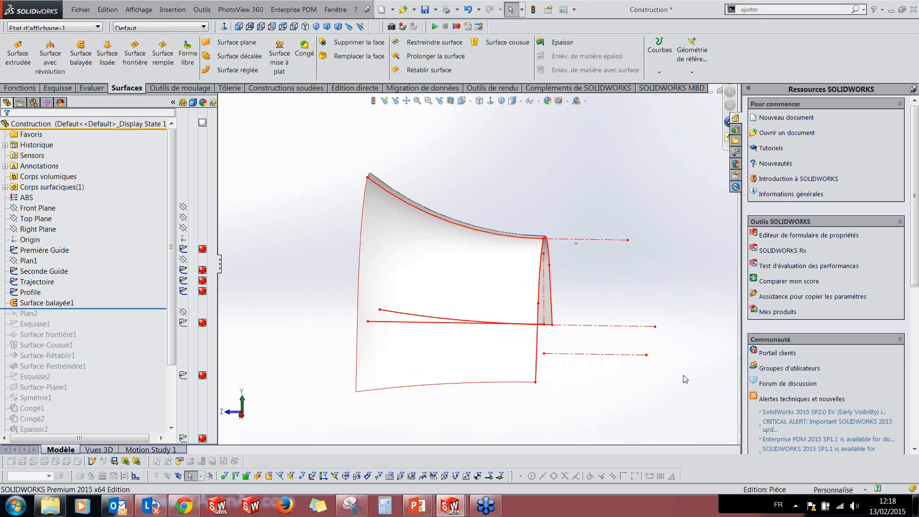
{"action": "mouse_move", "coordinate": [615, 365]}
{"action": "middle_mouse_down"}
{"action": "mouse_move", "coordinate": [613, 357]}
{"action": "mouse_move", "coordinate": [583, 356]}
{"action": "mouse_move", "coordinate": [601, 345]}
{"action": "mouse_move", "coordinate": [421, 349]}
{"action": "mouse_move", "coordinate": [429, 346]}
{"action": "mouse_move", "coordinate": [441, 365]}
{"action": "mouse_move", "coordinate": [425, 363]}
{"action": "middle_mouse_up"}
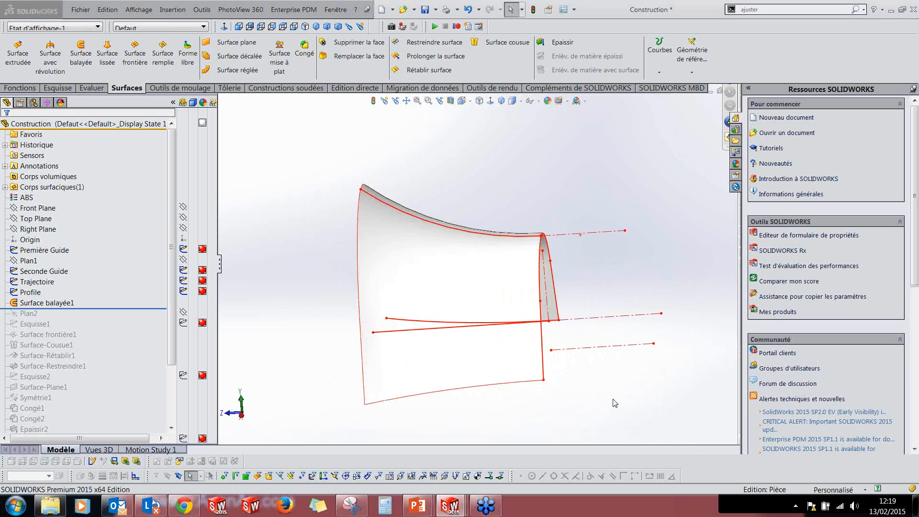
{"action": "mouse_move", "coordinate": [527, 381]}
{"action": "middle_mouse_down"}
{"action": "mouse_move", "coordinate": [535, 363]}
{"action": "mouse_move", "coordinate": [509, 396]}
{"action": "mouse_move", "coordinate": [537, 369]}
{"action": "mouse_move", "coordinate": [525, 396]}
{"action": "mouse_move", "coordinate": [528, 382]}
{"action": "middle_mouse_up"}
{"action": "key", "text": "ctrl+4"}
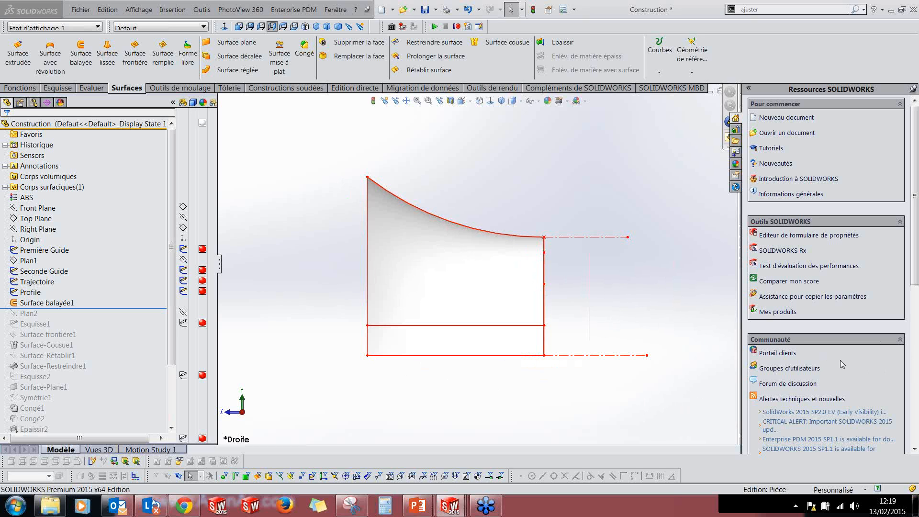
{"action": "left_click", "coordinate": [674, 384]}
Step: Return to the Pièce1 part, show sketch Esquisse1 and compare it with the extruded surface in normal and oblique views
{"action": "key", "text": "ctrl+Tab"}
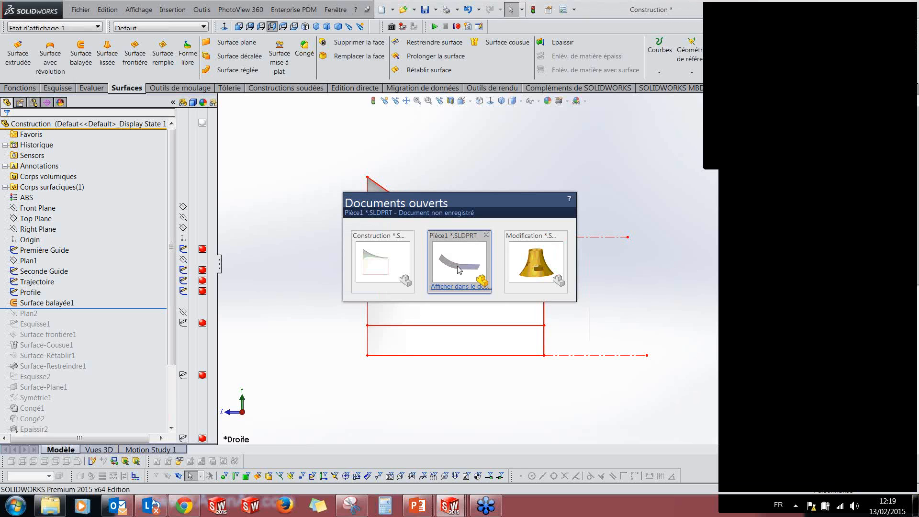
{"action": "key", "text": "ctrl+Tab"}
{"action": "left_click", "coordinate": [469, 101]}
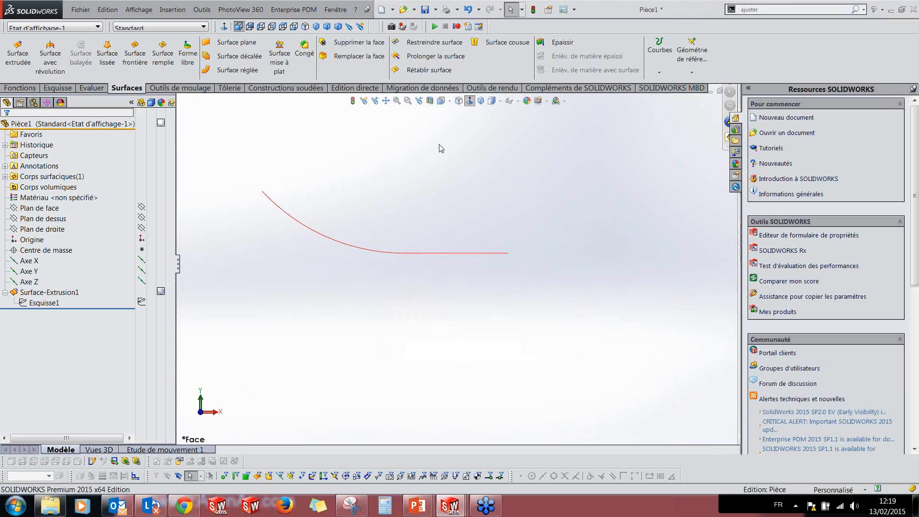
{"action": "left_click", "coordinate": [141, 302]}
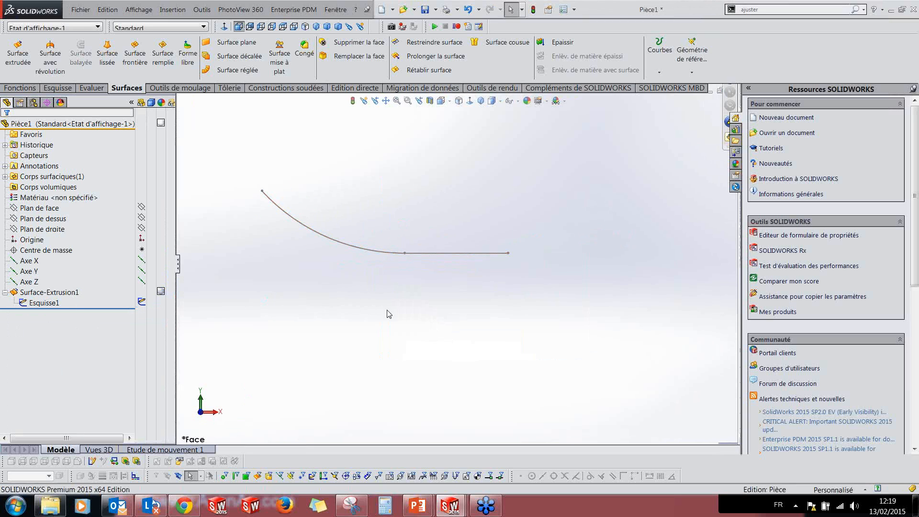
{"action": "left_click", "coordinate": [142, 305]}
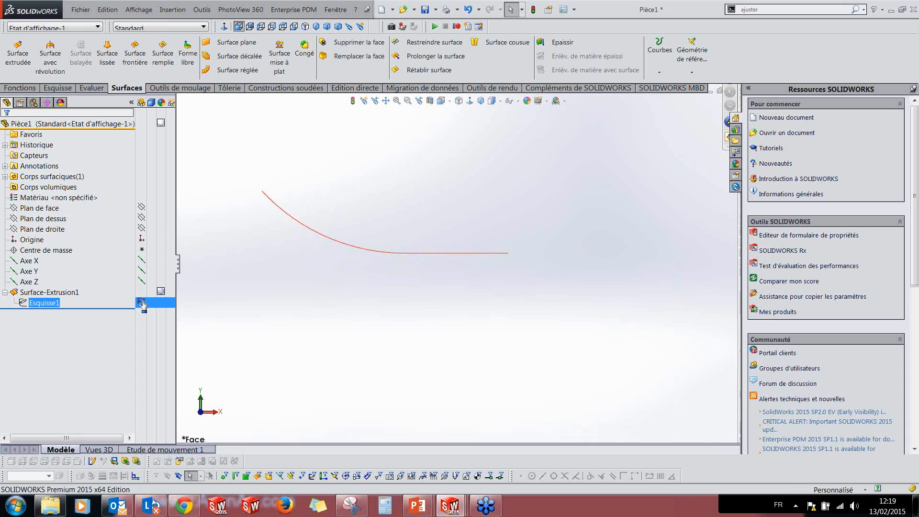
{"action": "left_click", "coordinate": [349, 309]}
{"action": "middle_click_drag", "start_coordinate": [448, 303], "coordinate": [434, 318]}
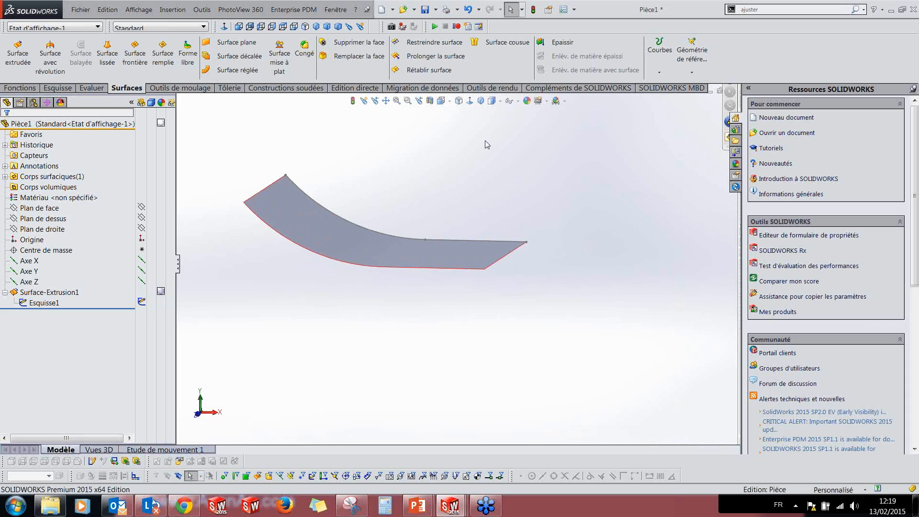
{"action": "left_click", "coordinate": [471, 101]}
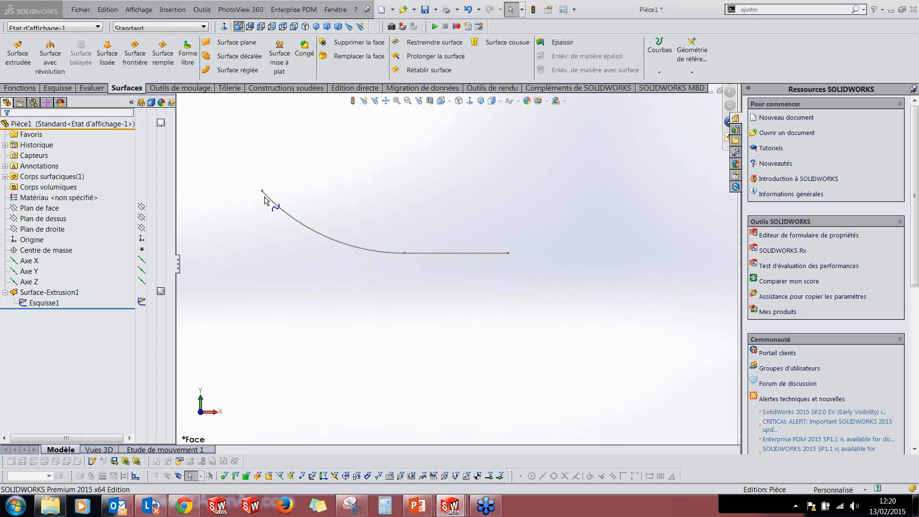
{"action": "middle_click_drag", "start_coordinate": [570, 311], "coordinate": [542, 306]}
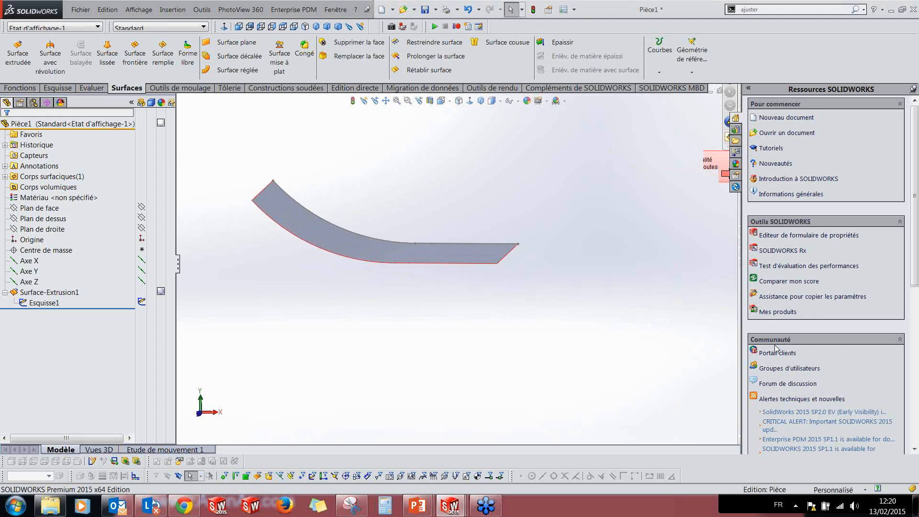